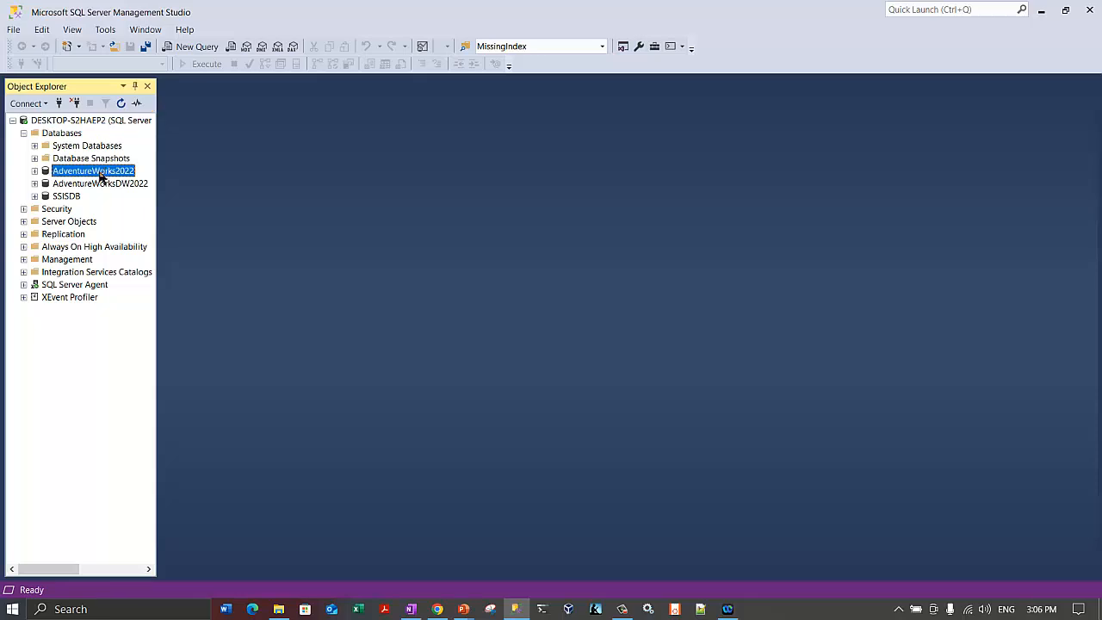
# - Open the file settings in the AdventureWorks2022 database properties, enlarge the window and widen the Logical Name column
pyautogui.rightClick(101, 176)
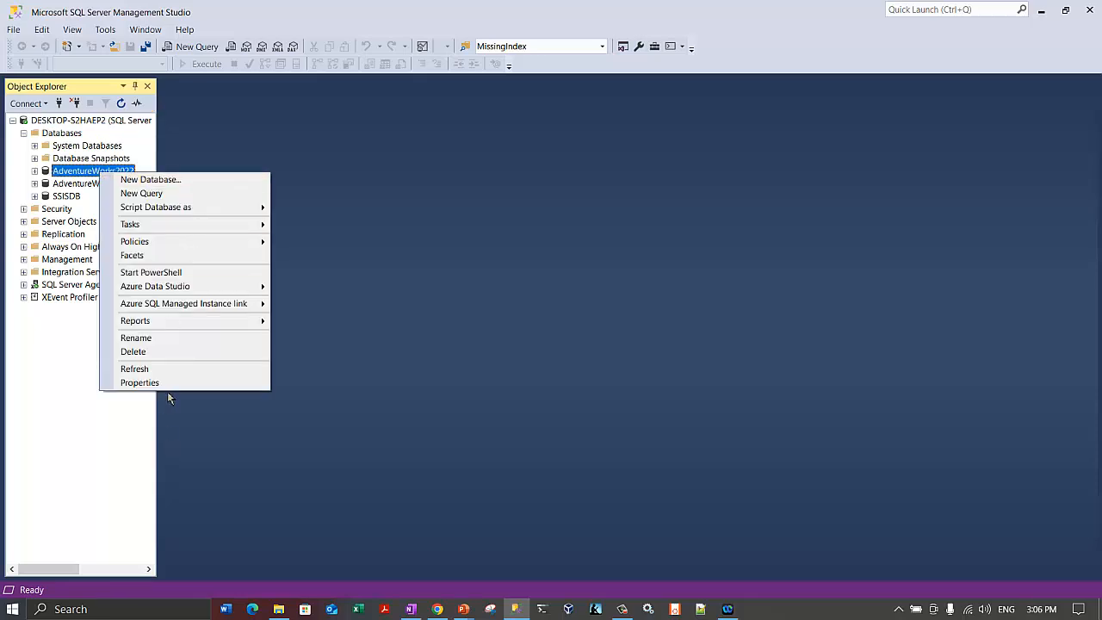
pyautogui.click(168, 383)
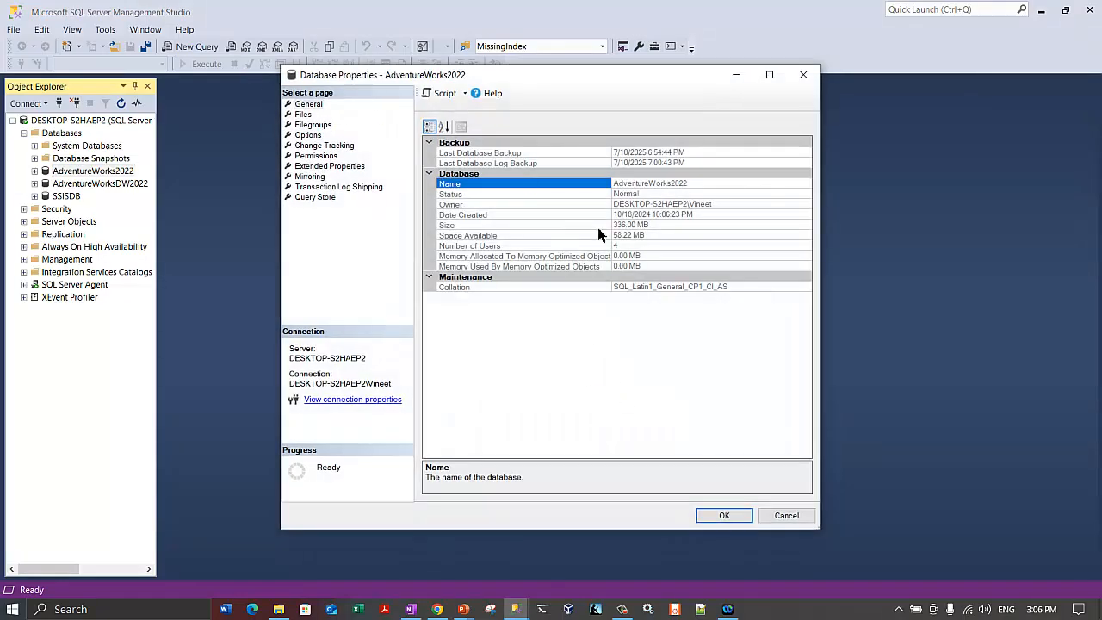
pyautogui.click(303, 115)
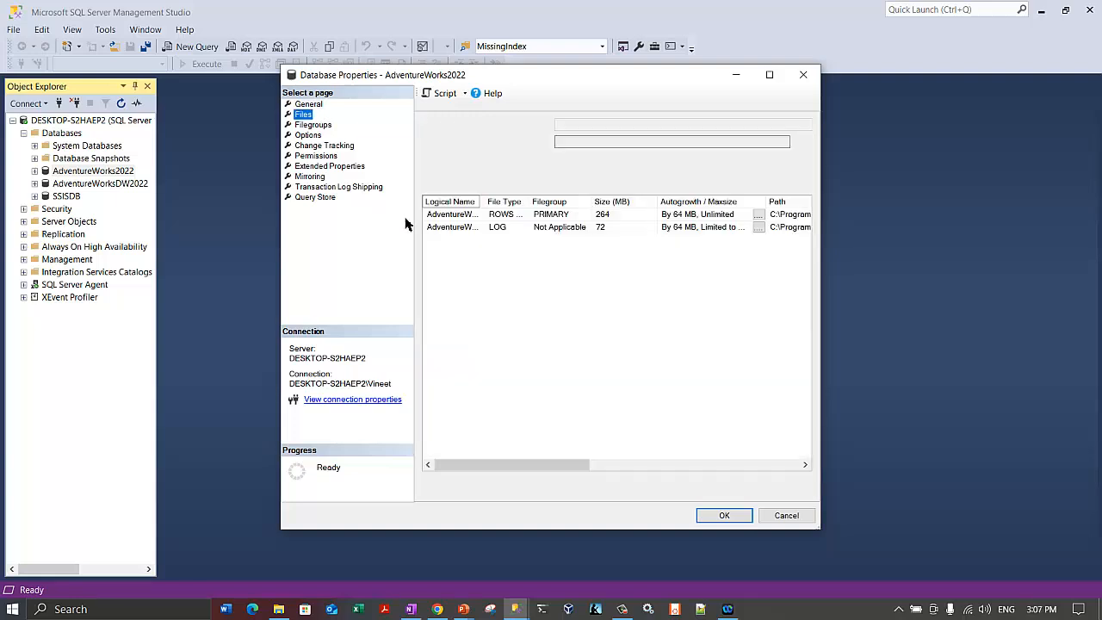
pyautogui.click(769, 74)
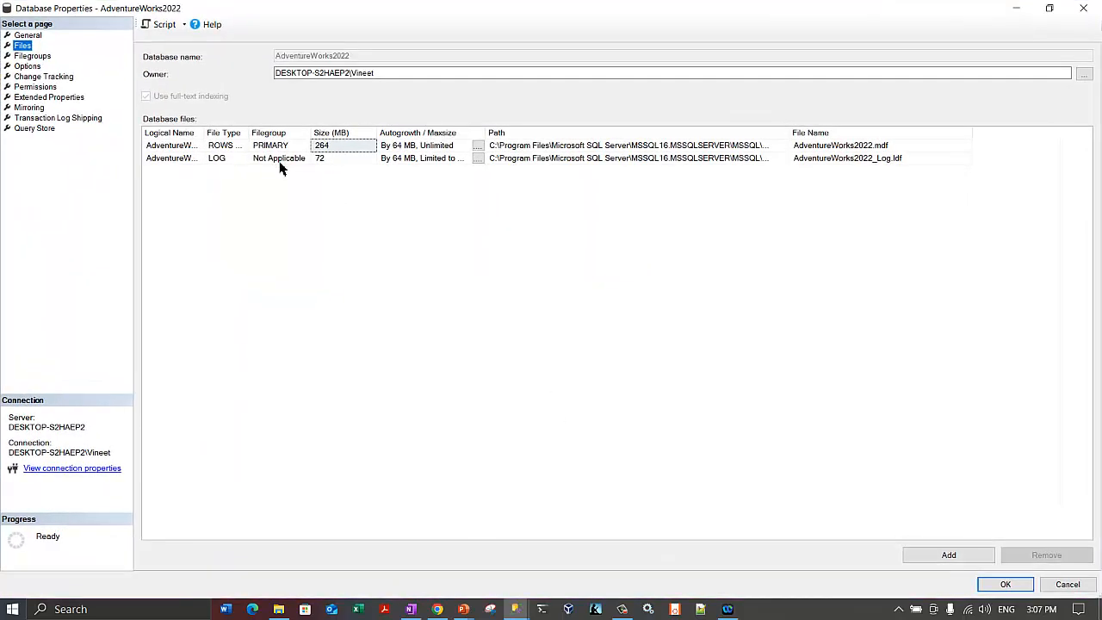
pyautogui.click(235, 207)
pyautogui.moveTo(207, 135); pyautogui.dragTo(287, 135)
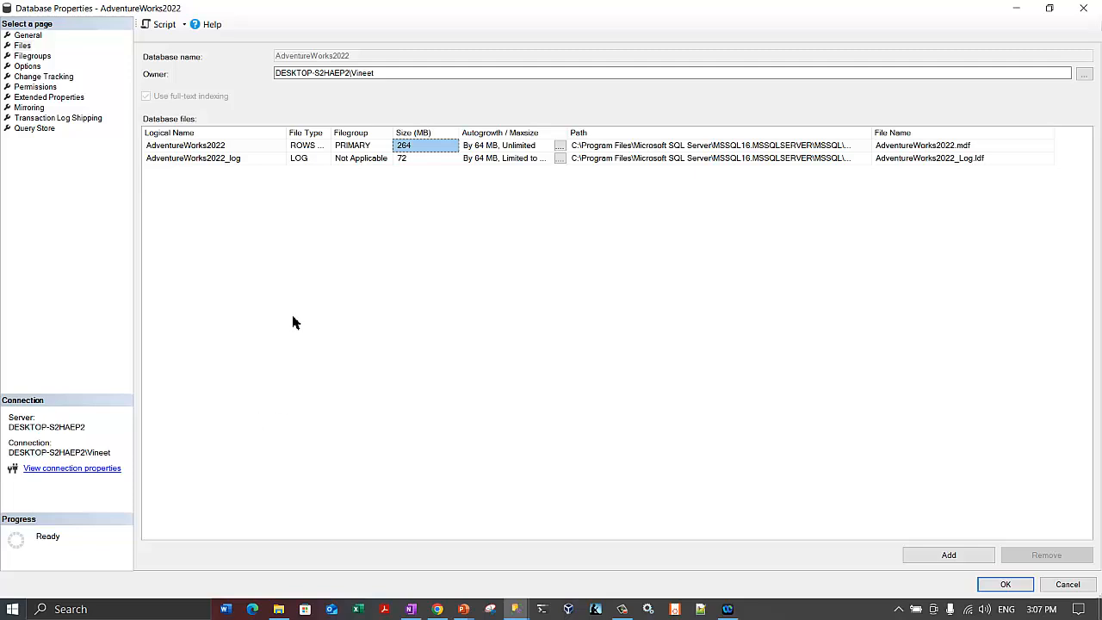
# - Examine the logical names, filegroup and physical file names of the AdventureWorks2022 data and log files
pyautogui.click(215, 146)
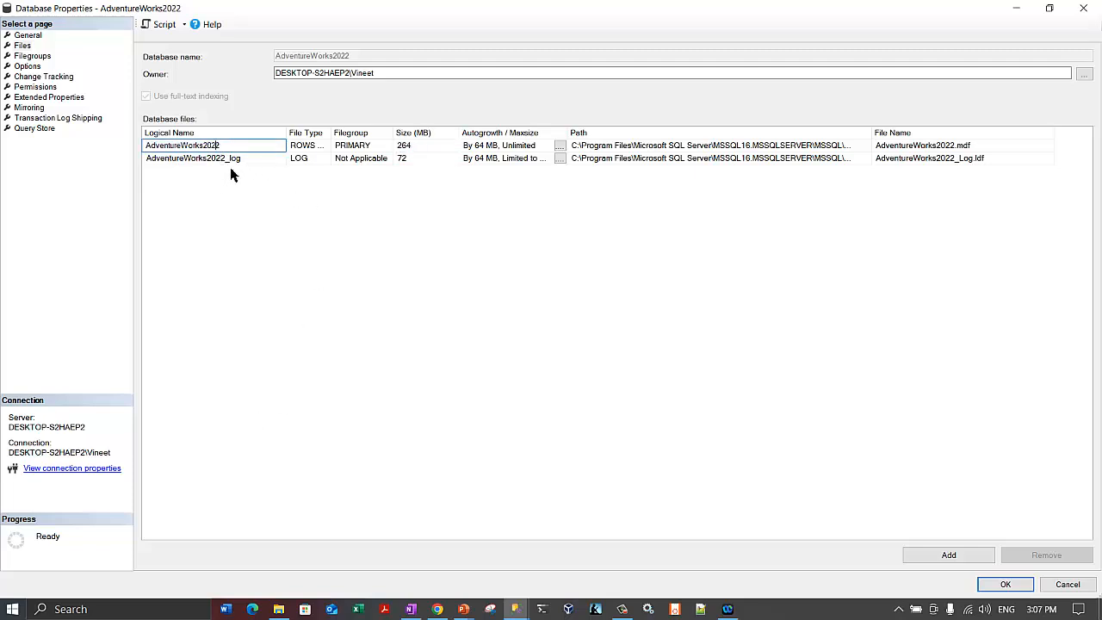
pyautogui.click(237, 164)
pyautogui.click(257, 156)
pyautogui.click(259, 145)
pyautogui.click(249, 160)
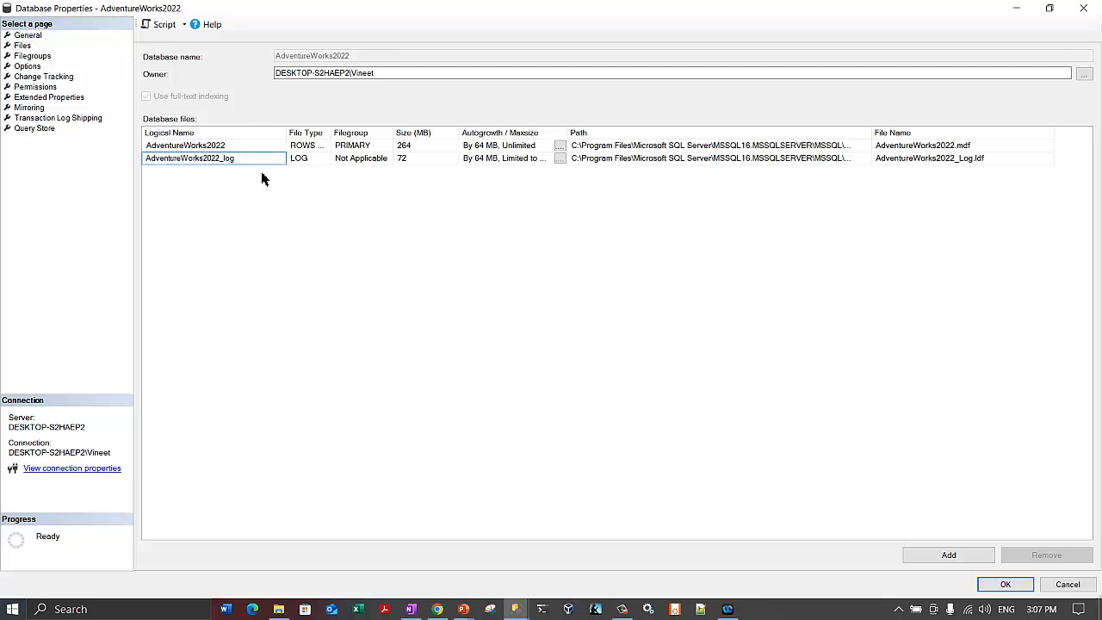
pyautogui.click(267, 146)
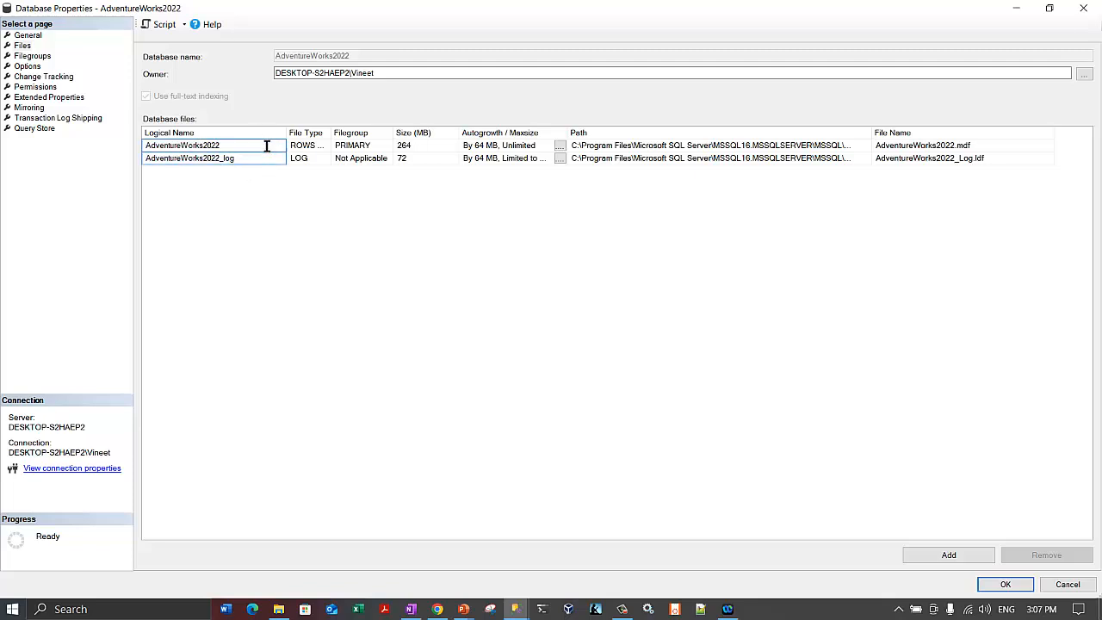
pyautogui.click(366, 146)
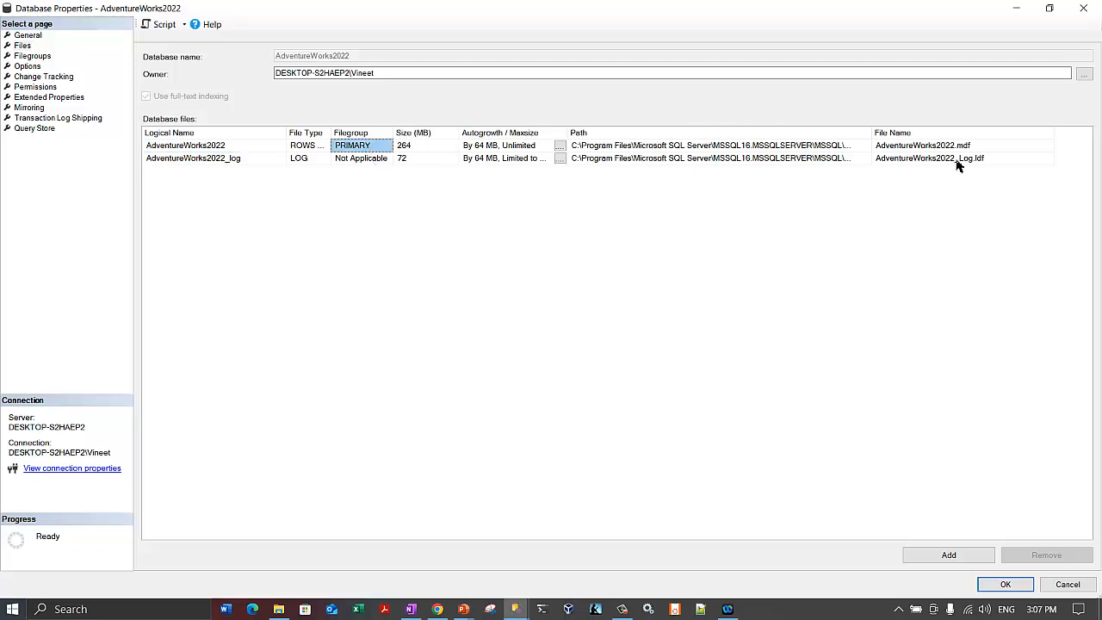
pyautogui.click(927, 148)
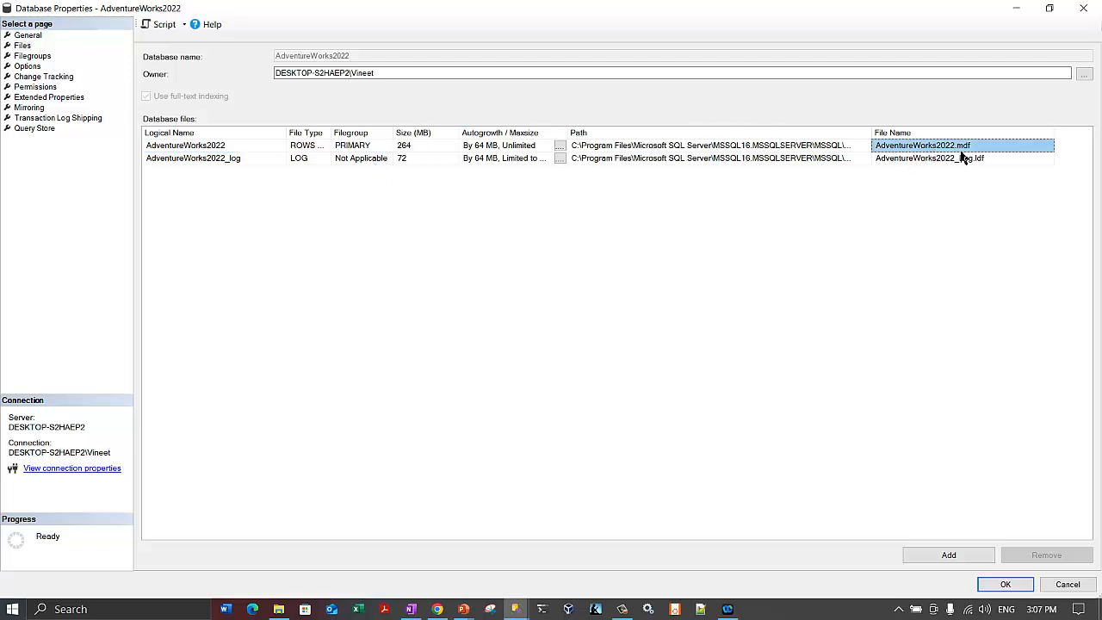
pyautogui.click(954, 160)
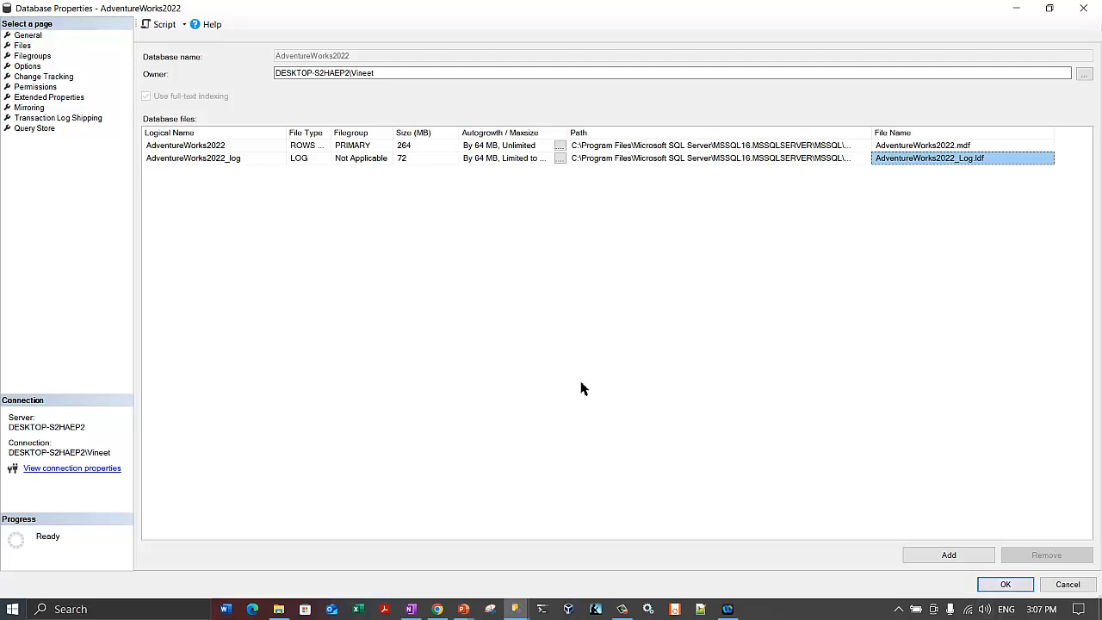
# - Try adding a database file row and inspect its filegroup options, removing the row before closing the properties
pyautogui.click(952, 561)
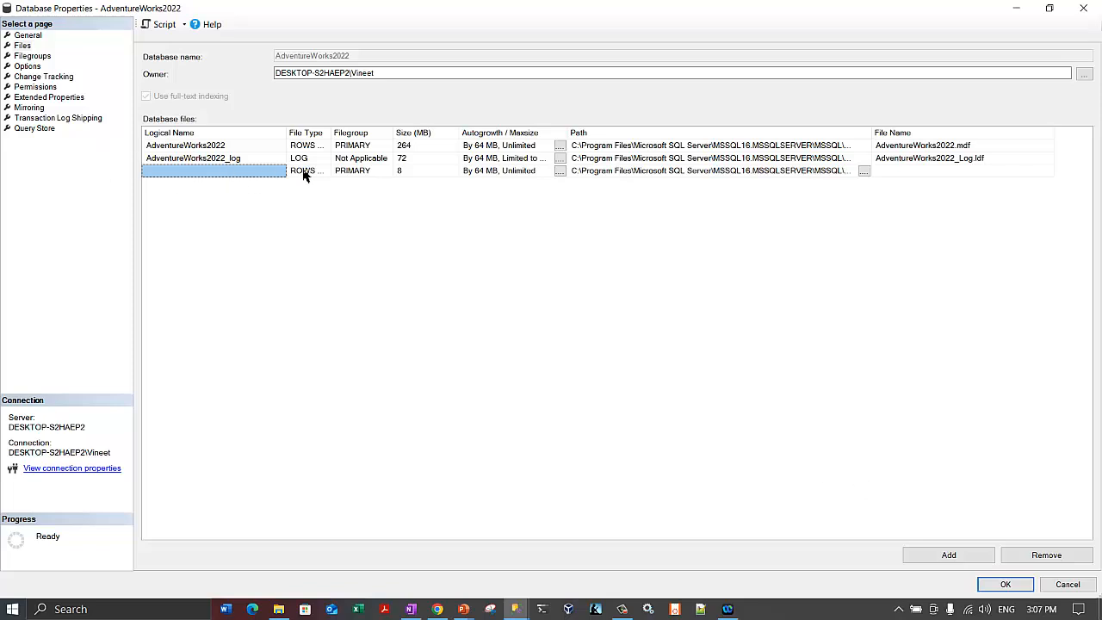
pyautogui.click(482, 175)
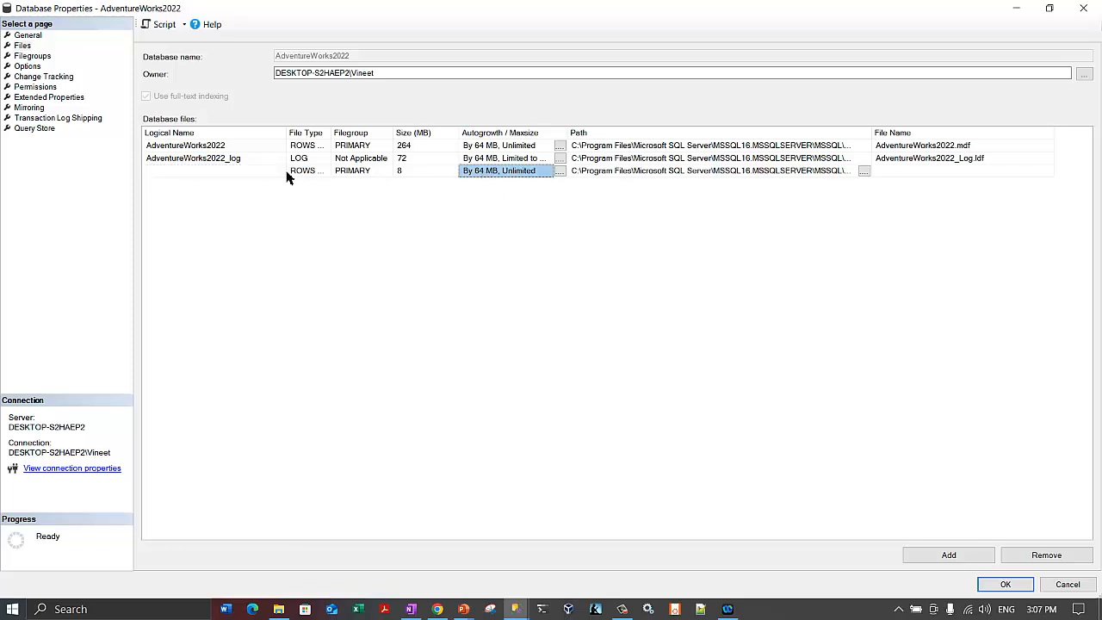
pyautogui.click(234, 172)
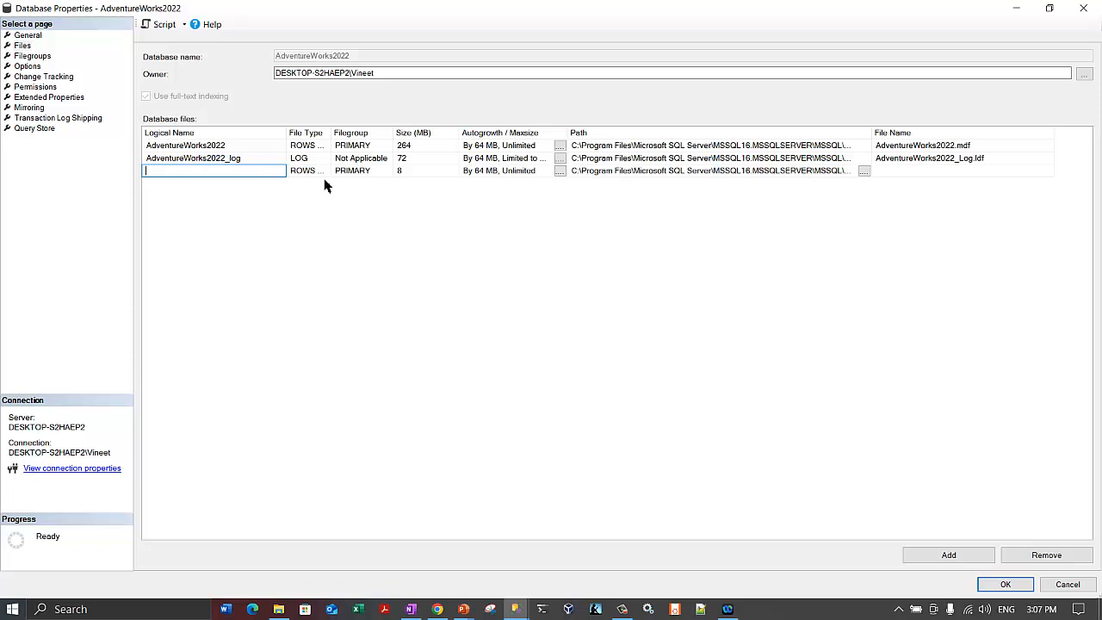
pyautogui.click(374, 173)
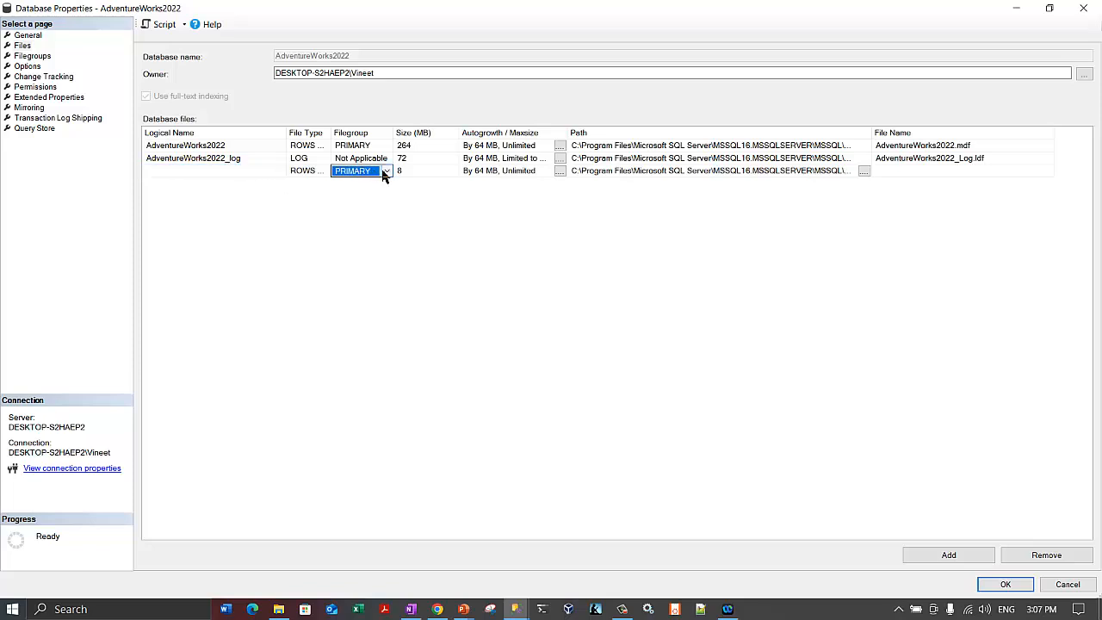
pyautogui.click(387, 172)
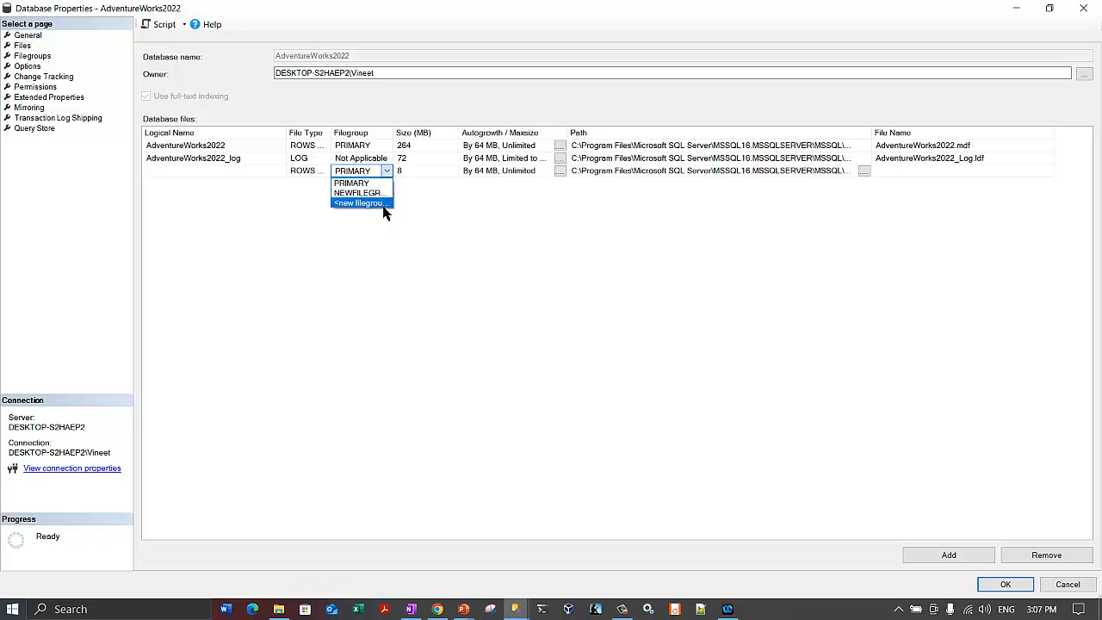
pyautogui.click(431, 214)
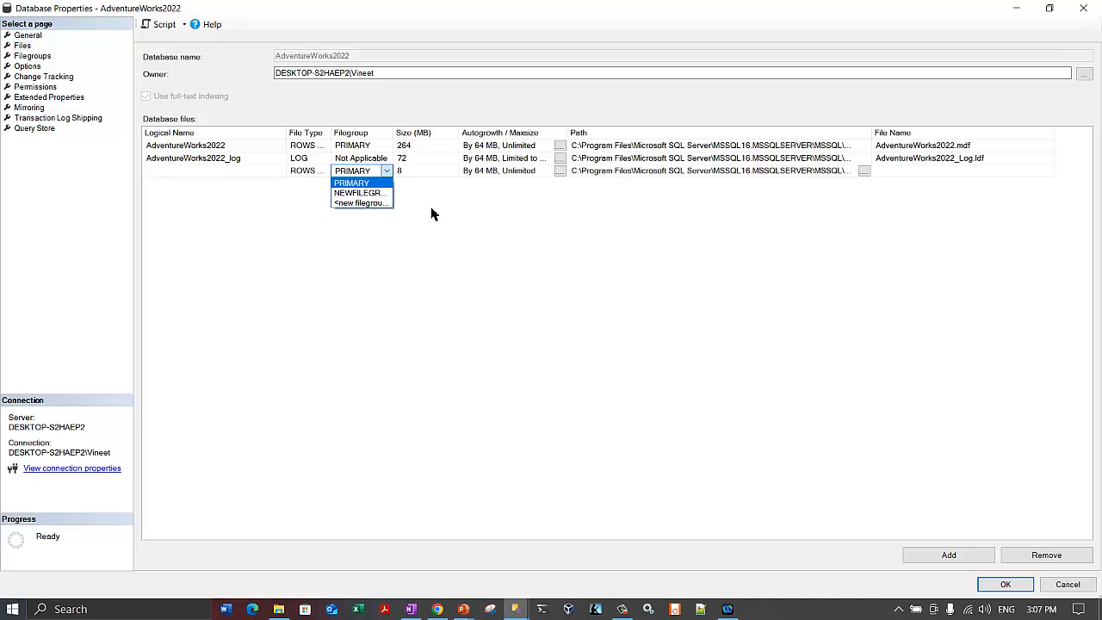
pyautogui.click(266, 171)
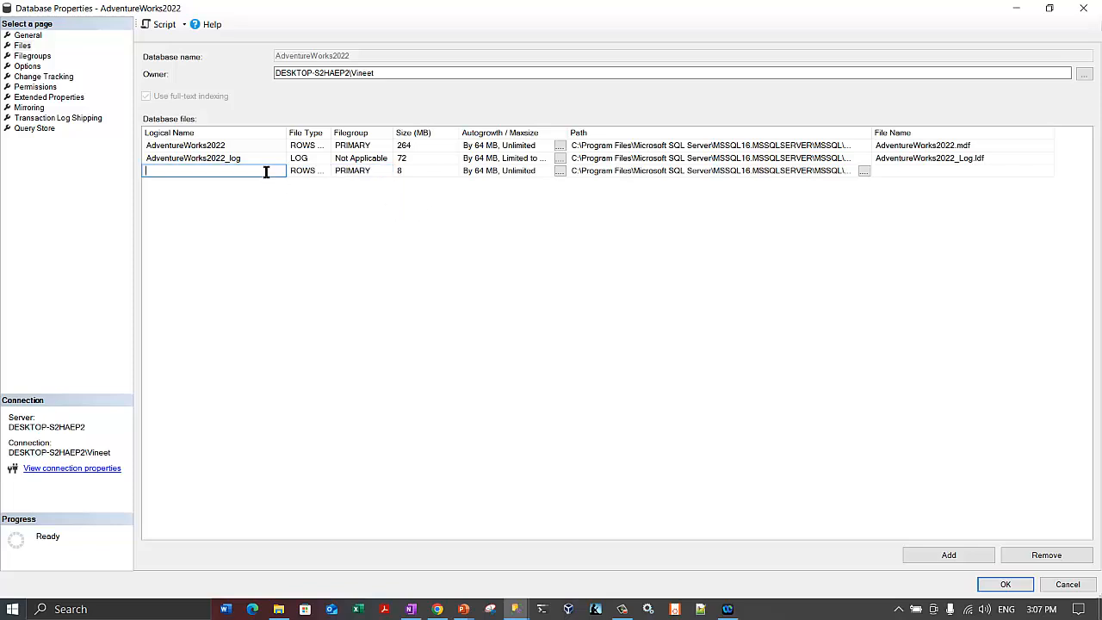
pyautogui.click(1047, 557)
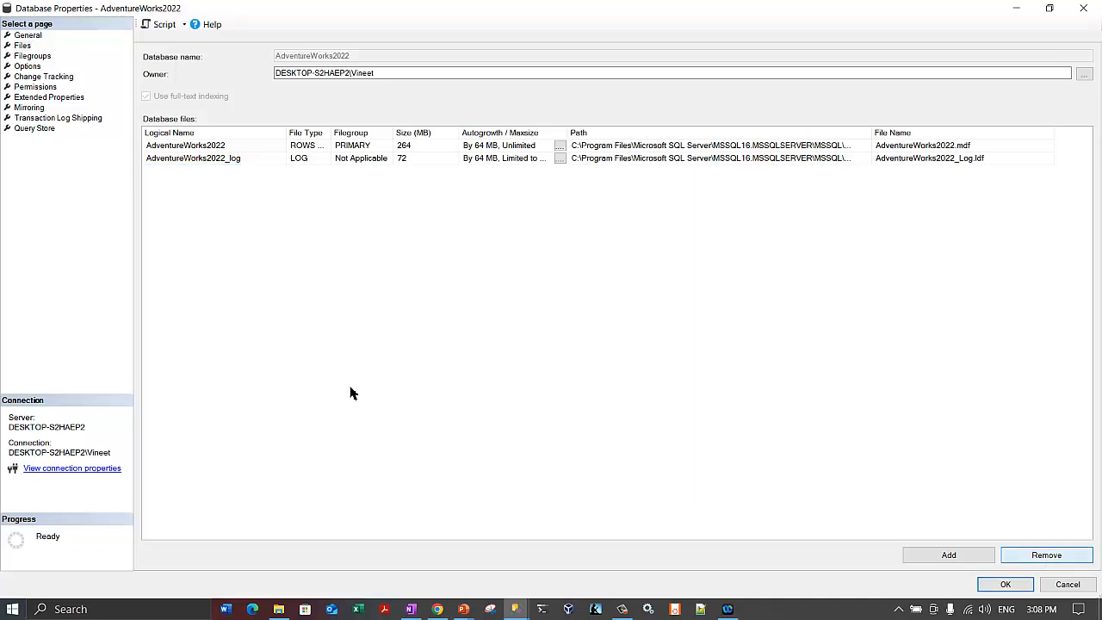
pyautogui.click(1021, 586)
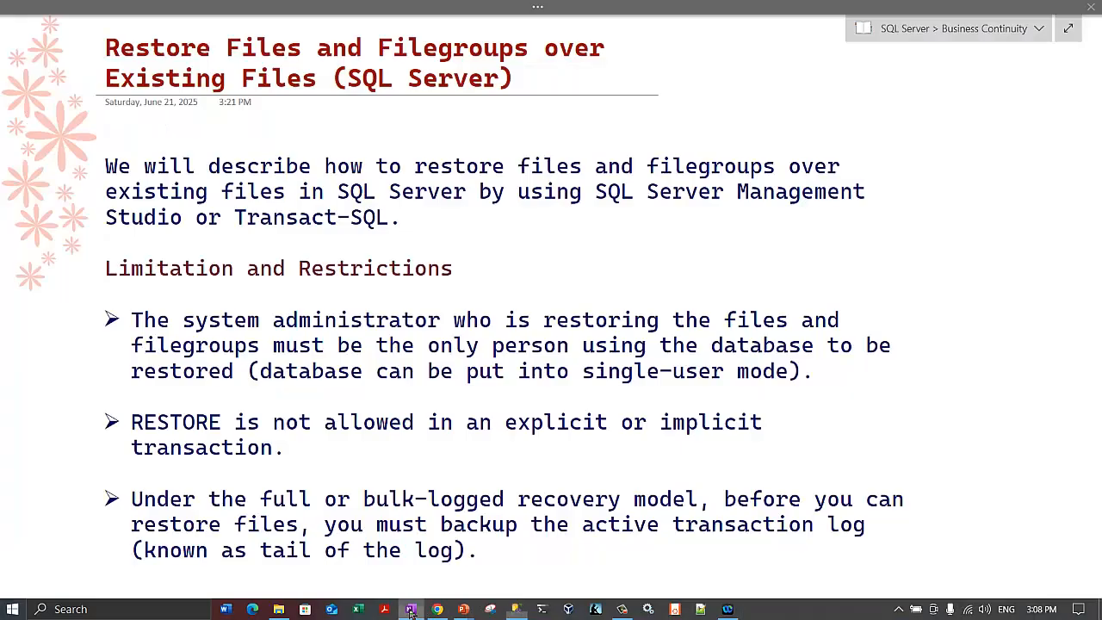
# - Switch to the OneNote page on restoring files and filegroups over existing files and read its title and introduction
pyautogui.click(410, 609)
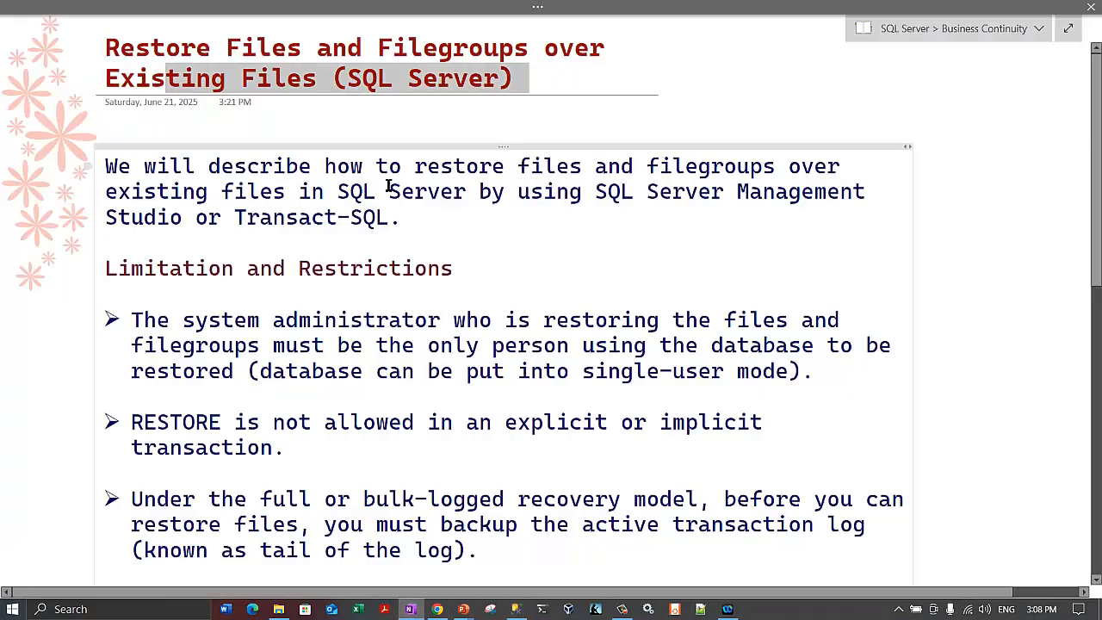
pyautogui.moveTo(211, 47); pyautogui.dragTo(535, 74)
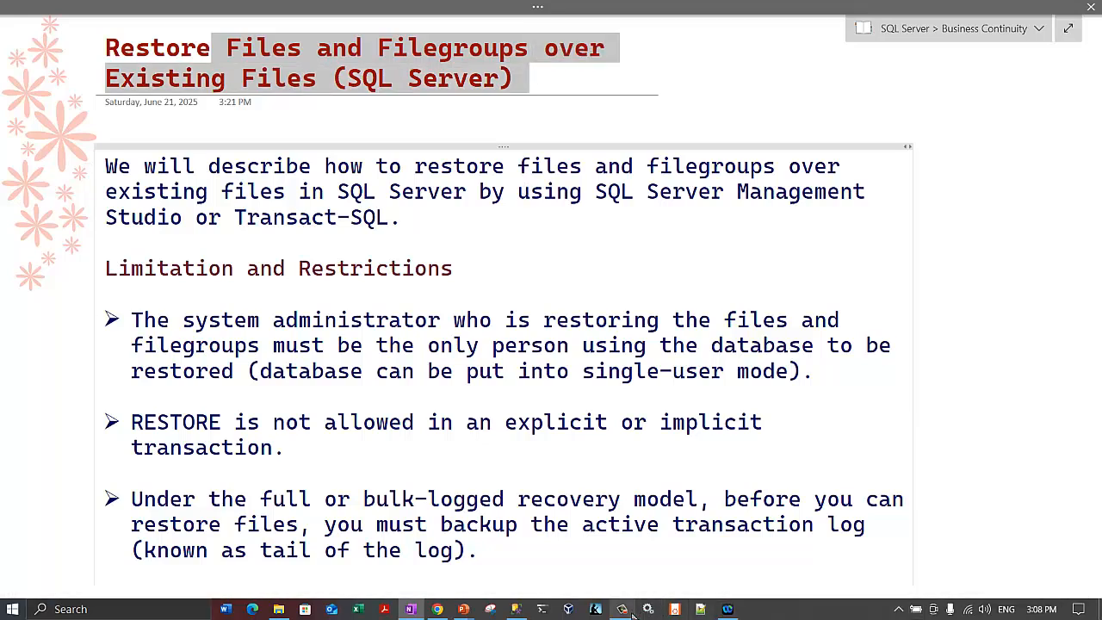
pyautogui.click(430, 193)
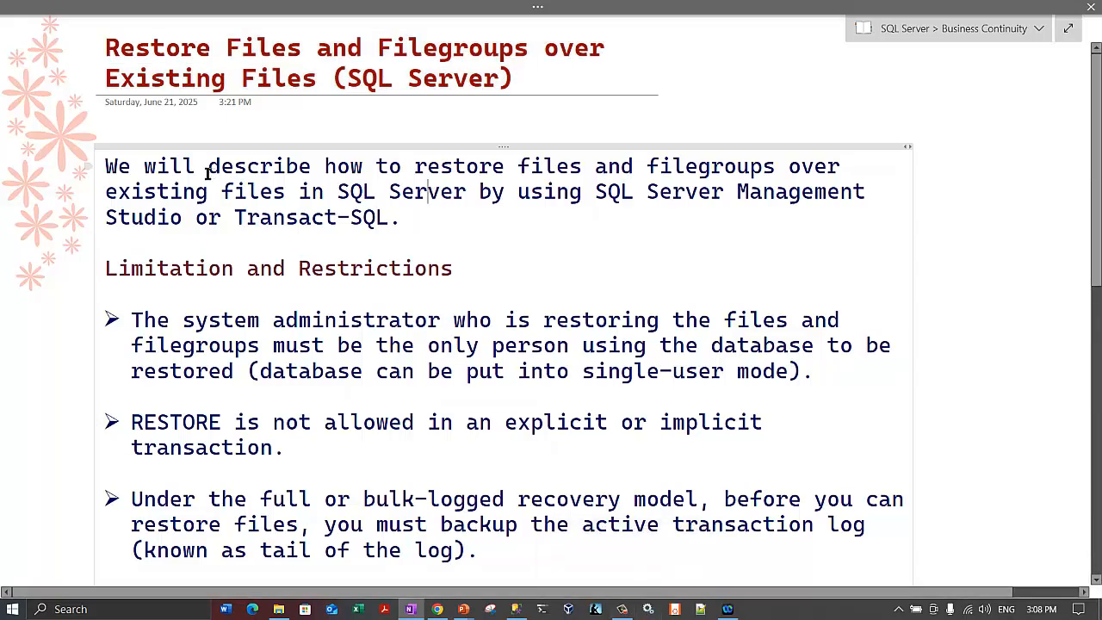
pyautogui.moveTo(197, 170); pyautogui.dragTo(829, 170)
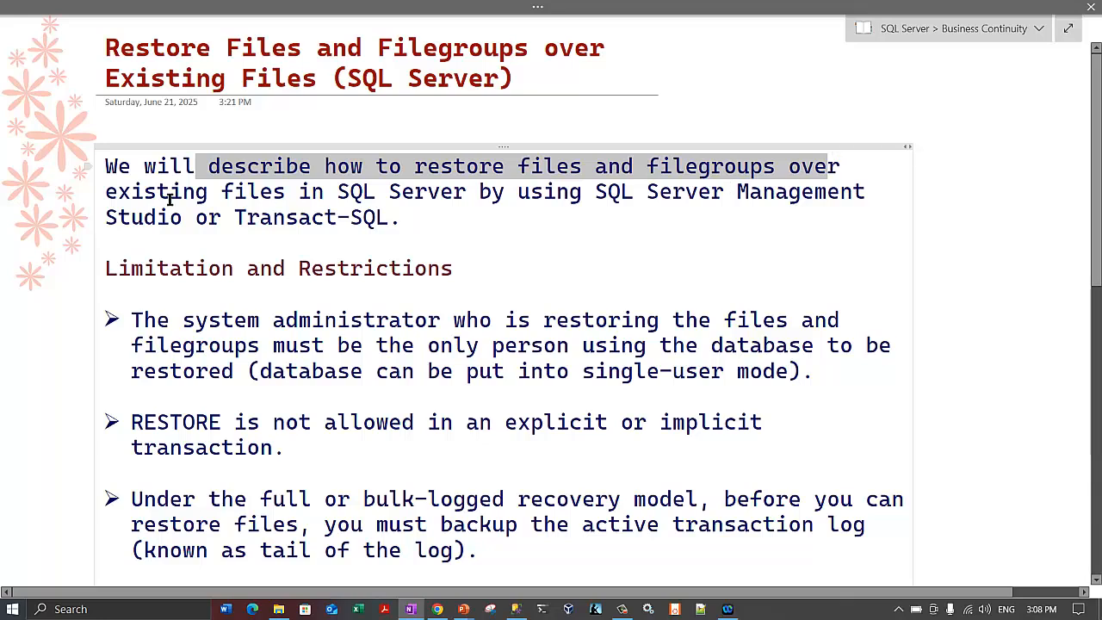
pyautogui.moveTo(157, 193); pyautogui.dragTo(738, 193)
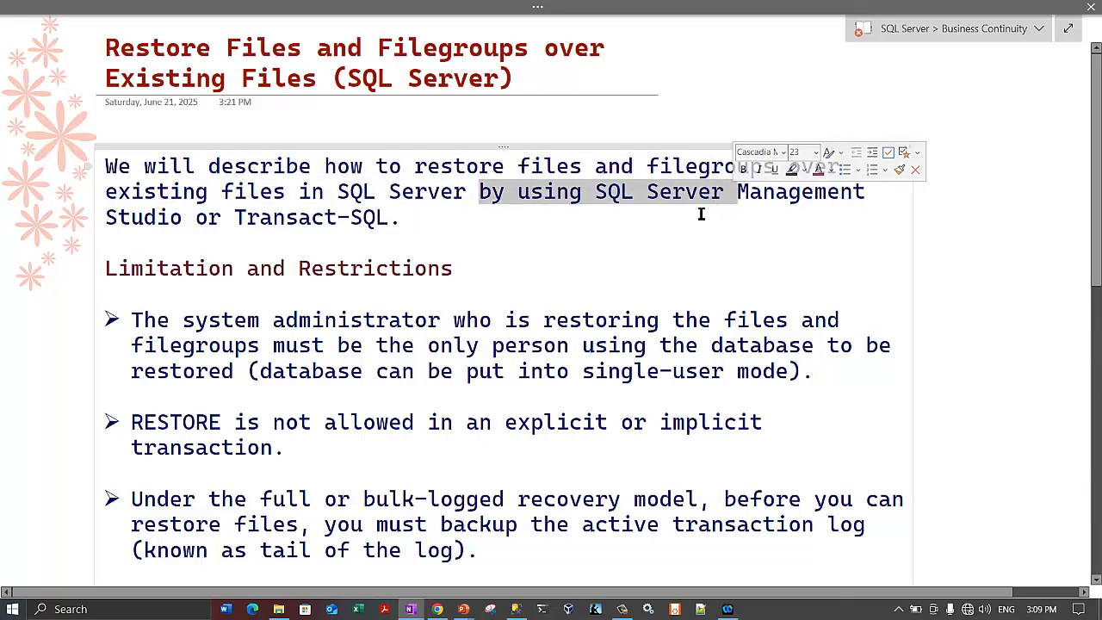
pyautogui.moveTo(131, 226); pyautogui.dragTo(419, 215)
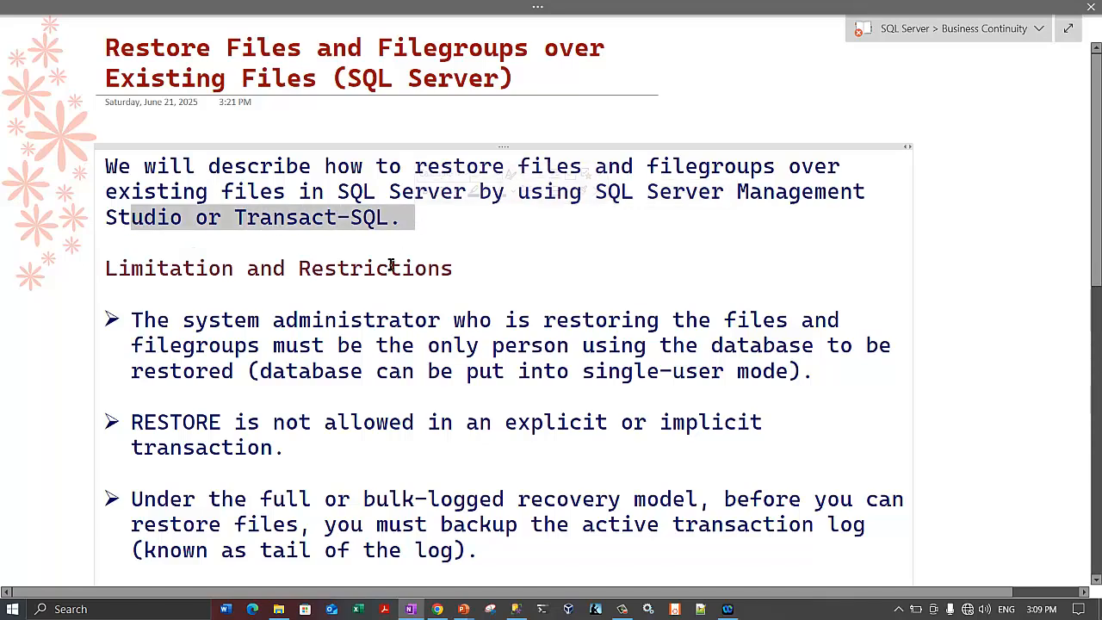
pyautogui.scroll(-1, 397, 299)
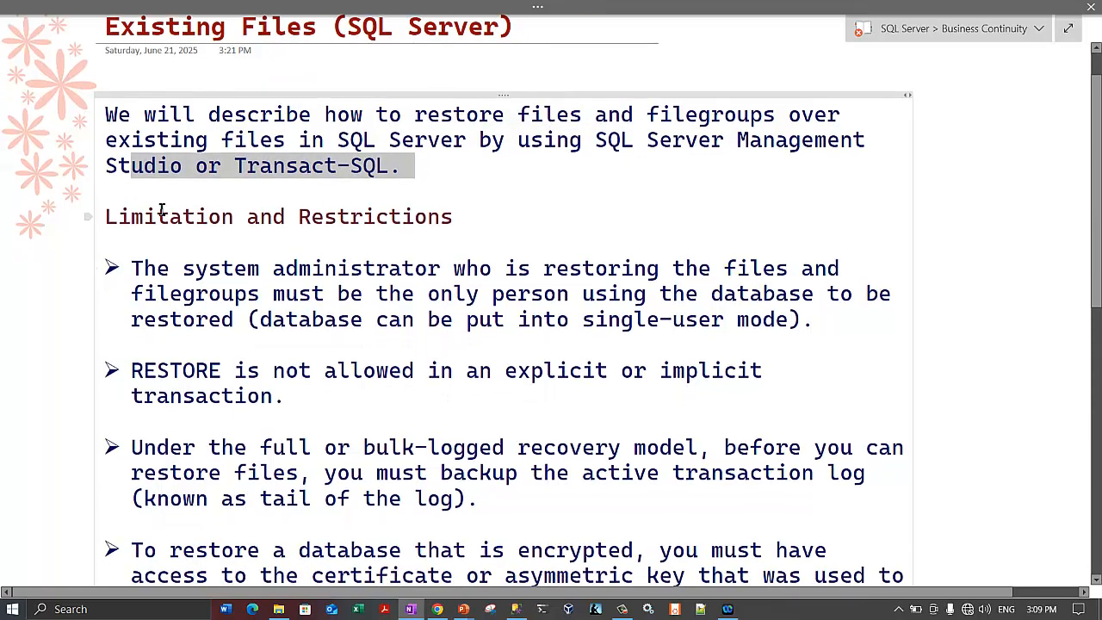
pyautogui.moveTo(143, 222); pyautogui.dragTo(441, 222)
pyautogui.scroll(1, 319, 312)
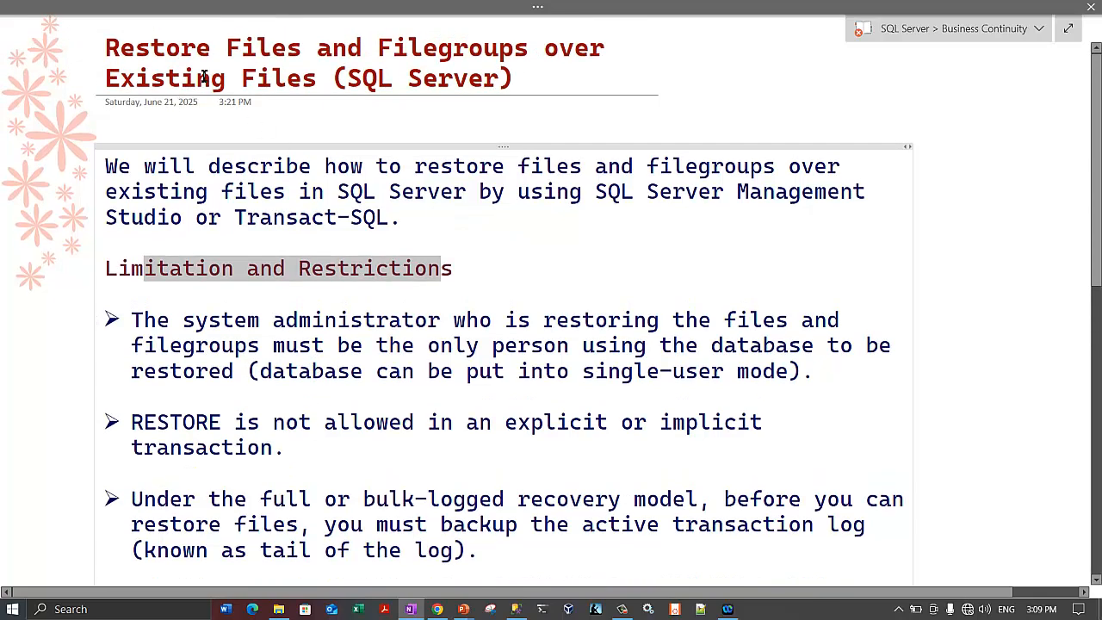
pyautogui.moveTo(229, 53); pyautogui.dragTo(506, 52)
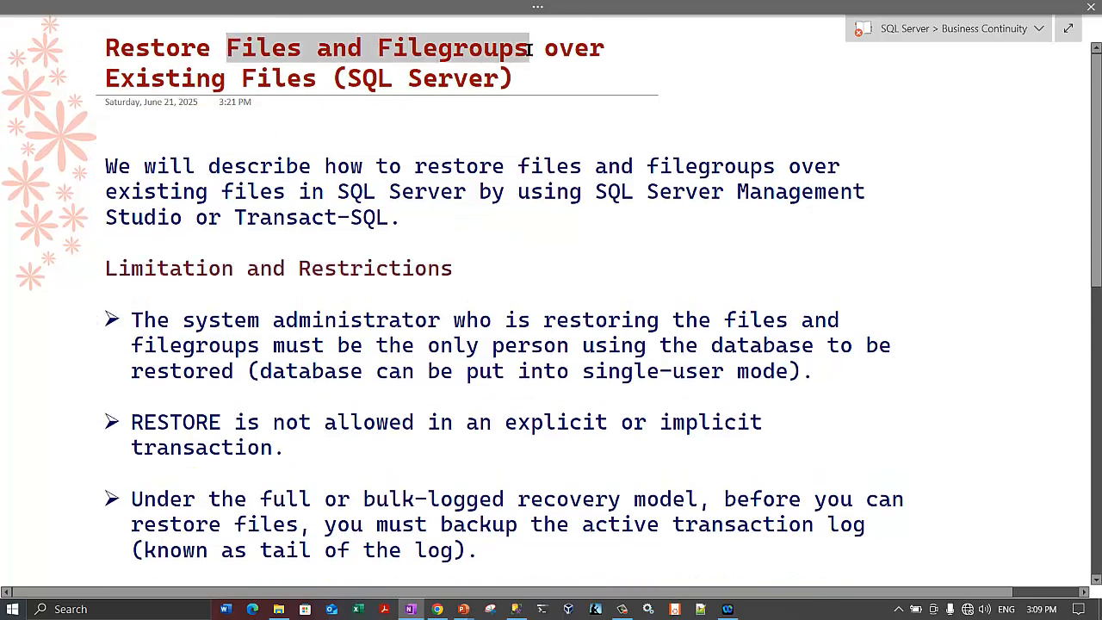
# - Read the first restriction, about the system administrator being the only database user and single-user mode
pyautogui.scroll(-2, 368, 416)
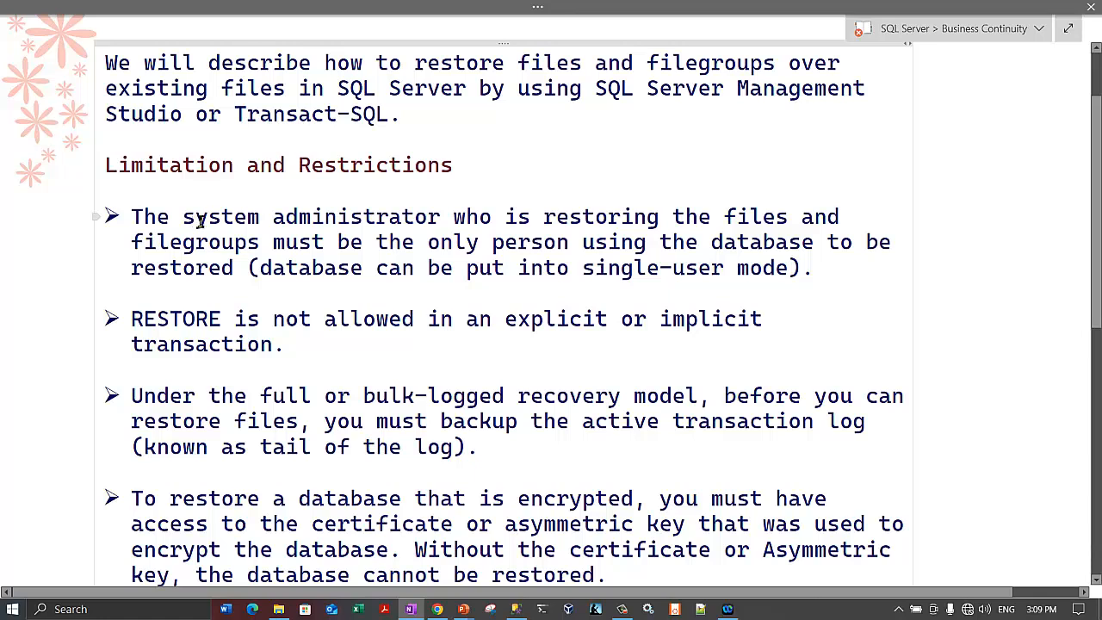
pyautogui.moveTo(200, 222); pyautogui.dragTo(671, 220)
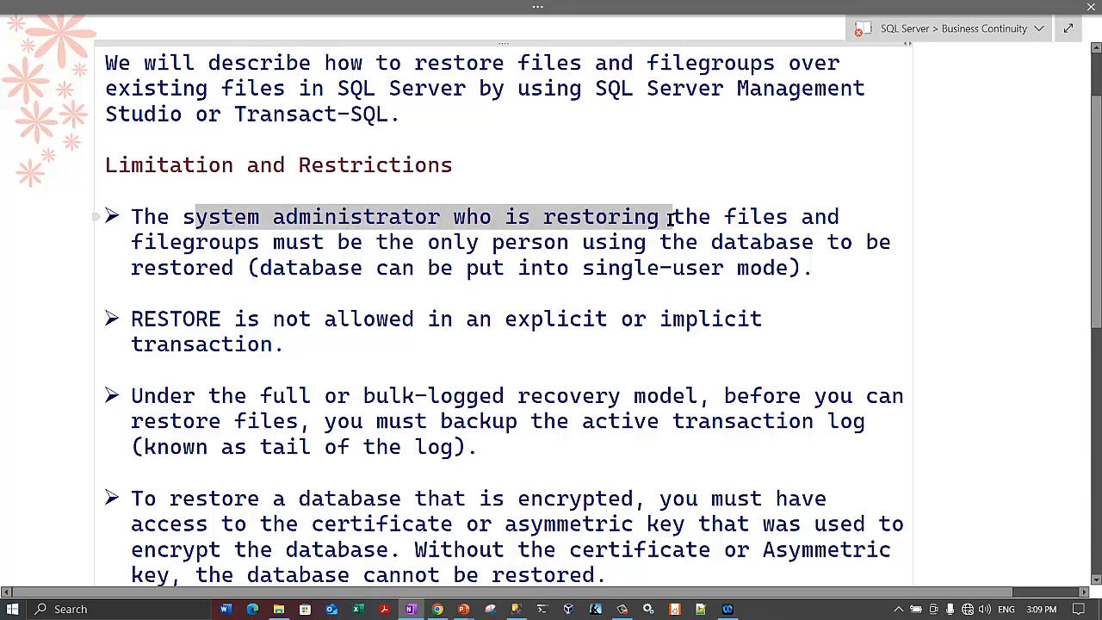
pyautogui.moveTo(671, 221); pyautogui.dragTo(792, 220)
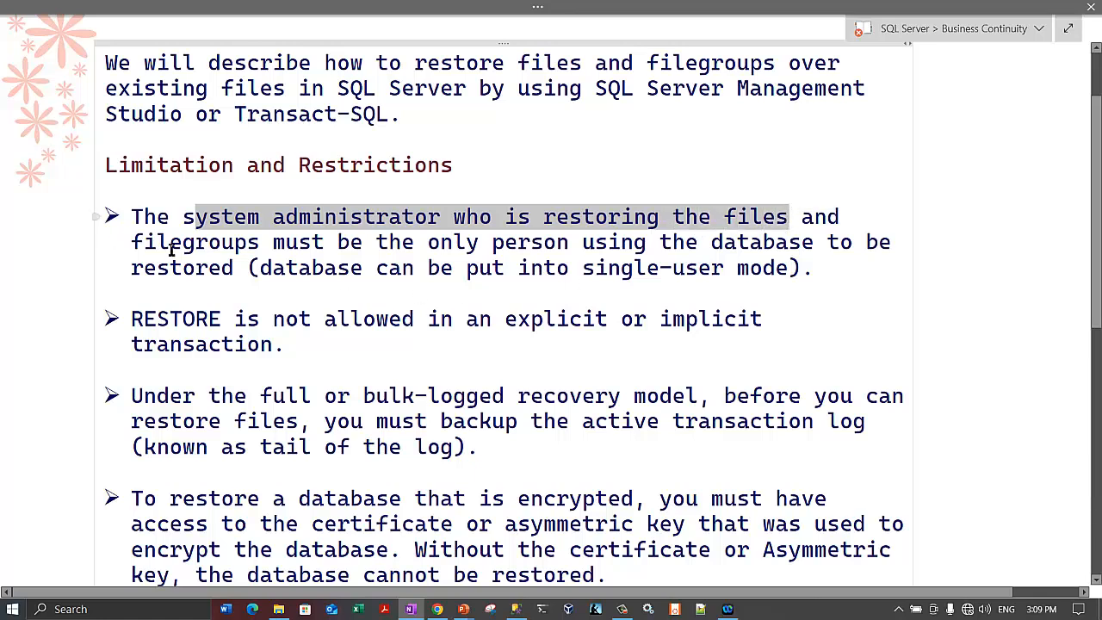
pyautogui.moveTo(171, 245); pyautogui.dragTo(867, 267)
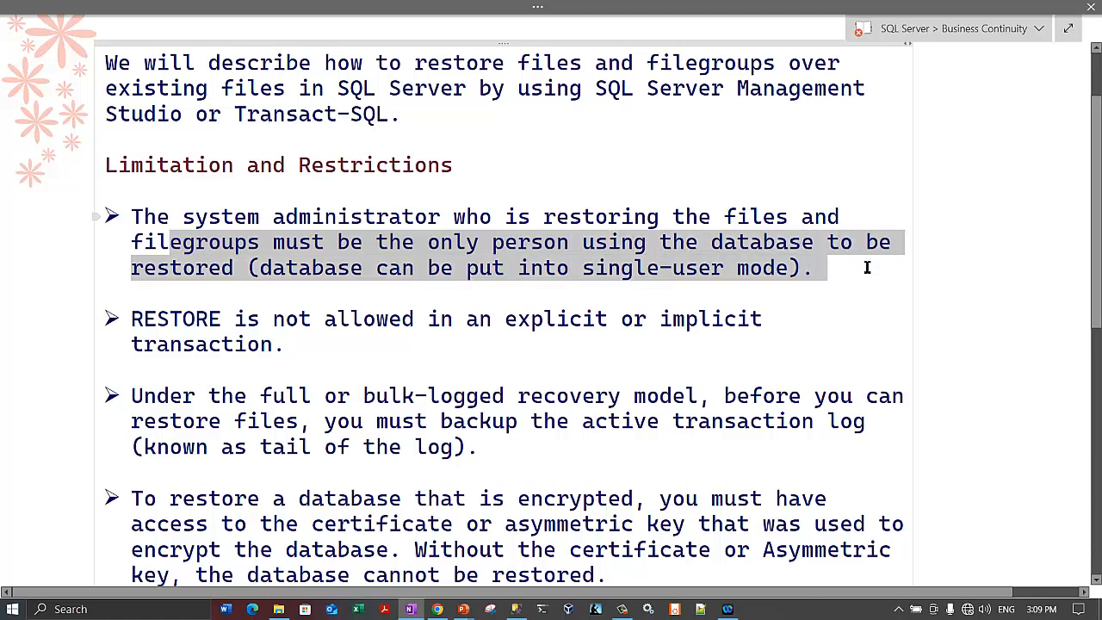
pyautogui.click(315, 276)
pyautogui.moveTo(260, 268); pyautogui.dragTo(791, 268)
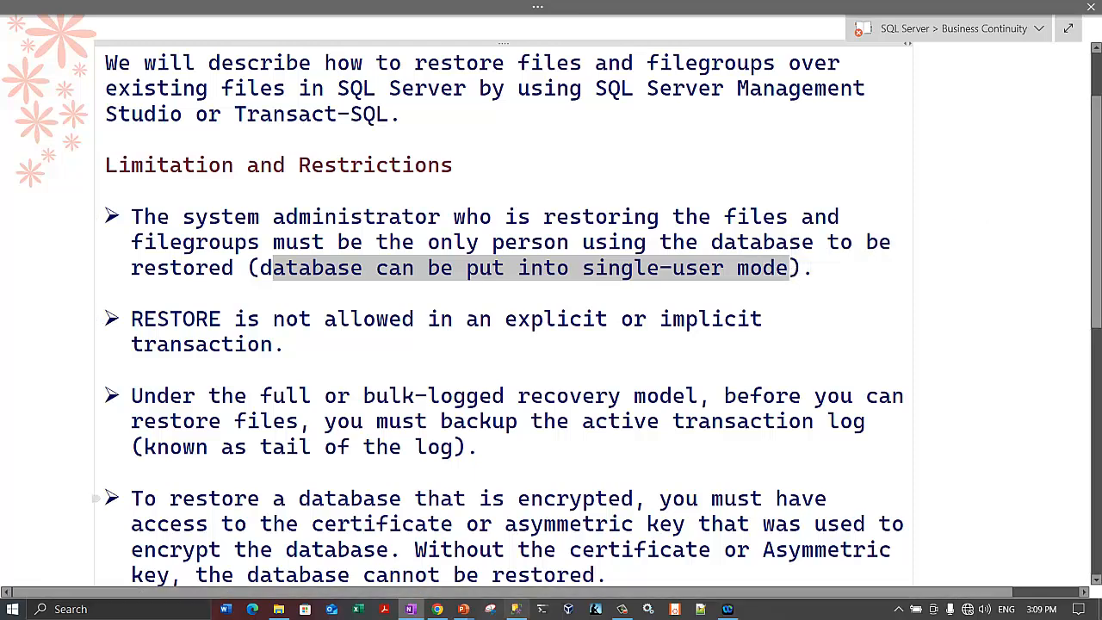
# - Switch to SQL Server Management Studio and set the Restrict Access option of the AdventureWorks2022 database to SINGLE_USER
pyautogui.click(516, 610)
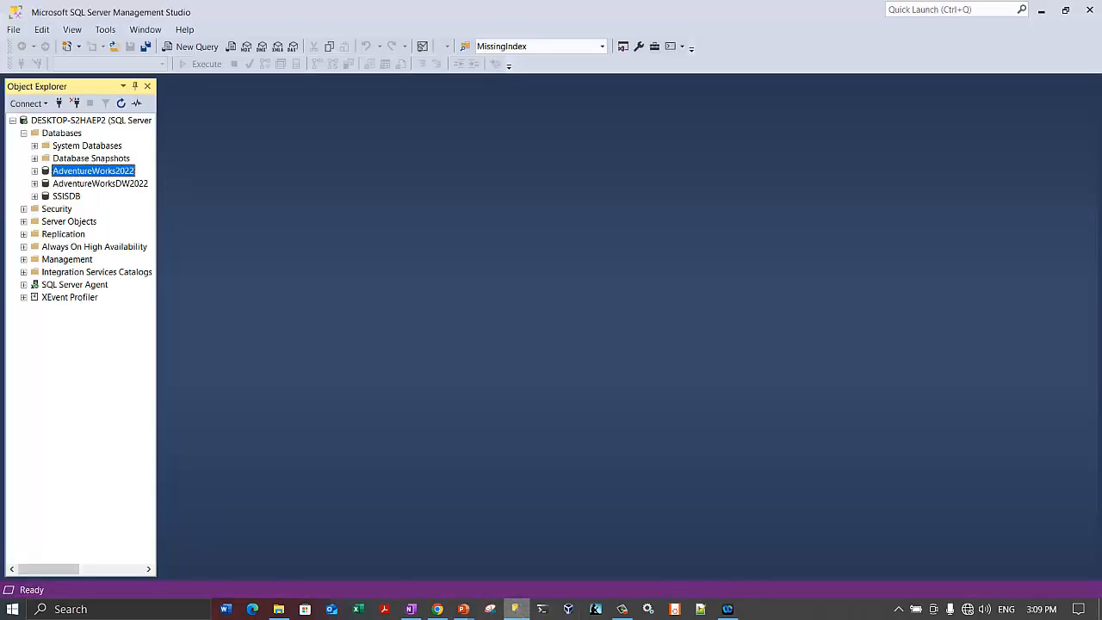
pyautogui.rightClick(122, 173)
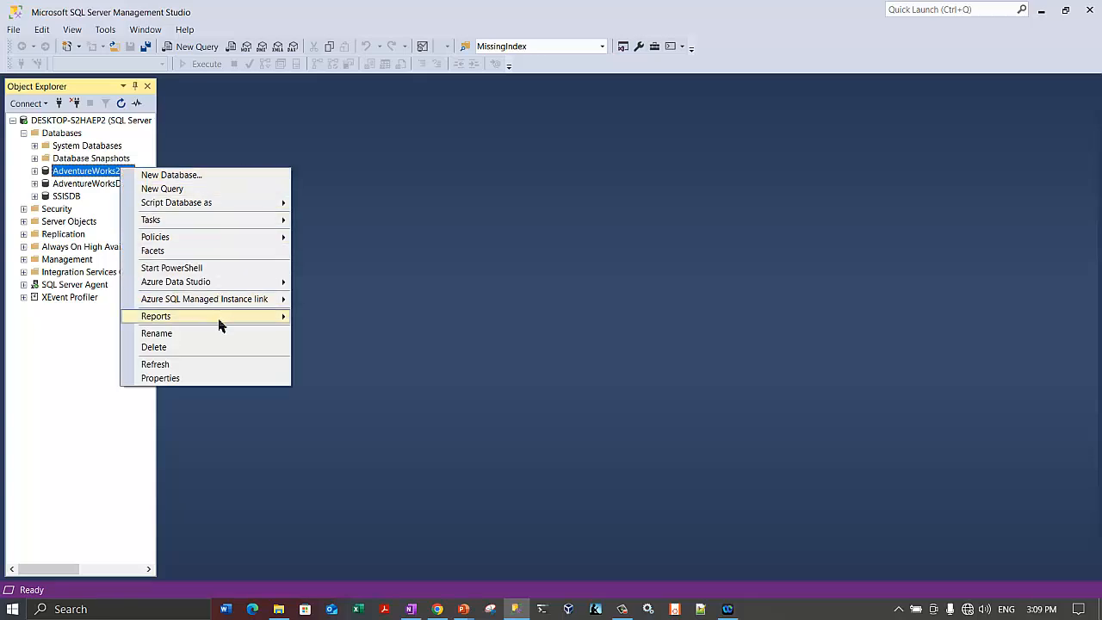
pyautogui.moveTo(244, 227)
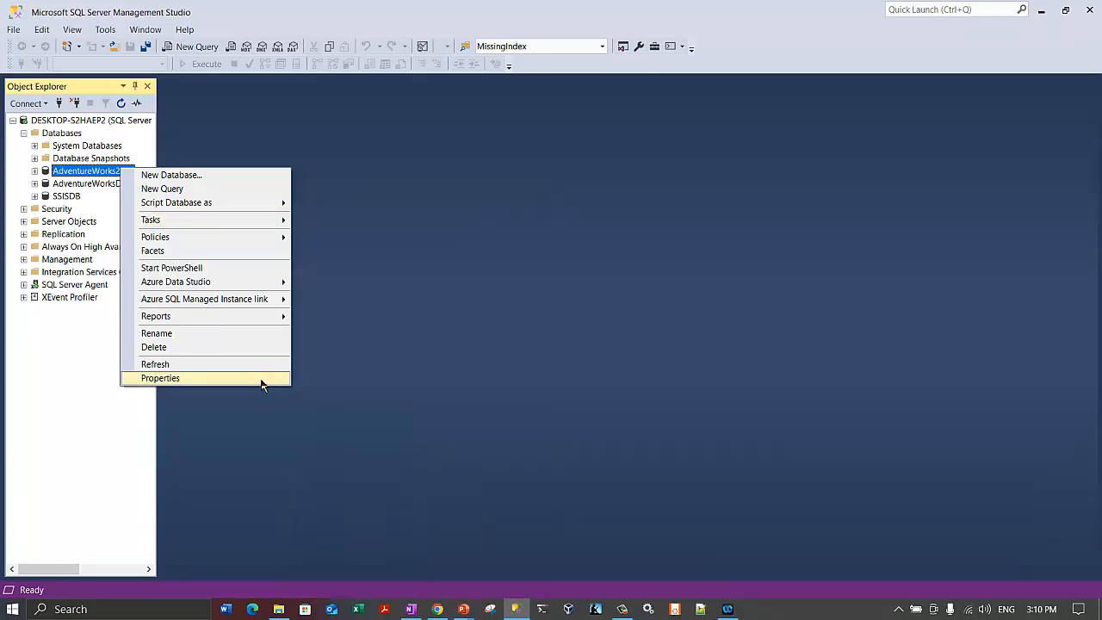
pyautogui.click(263, 380)
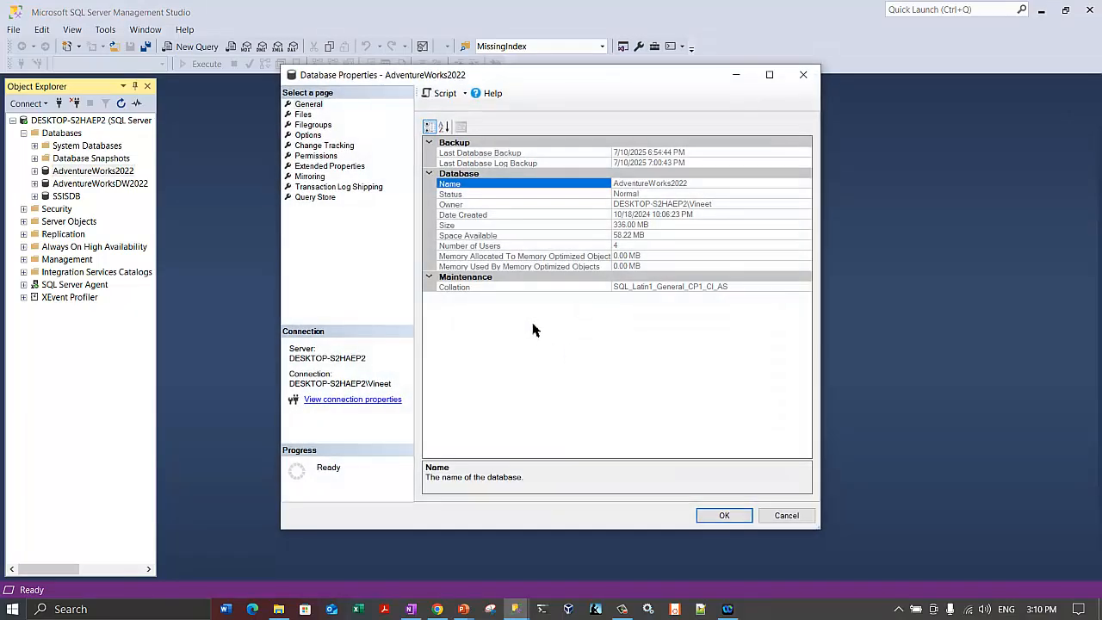
pyautogui.click(304, 116)
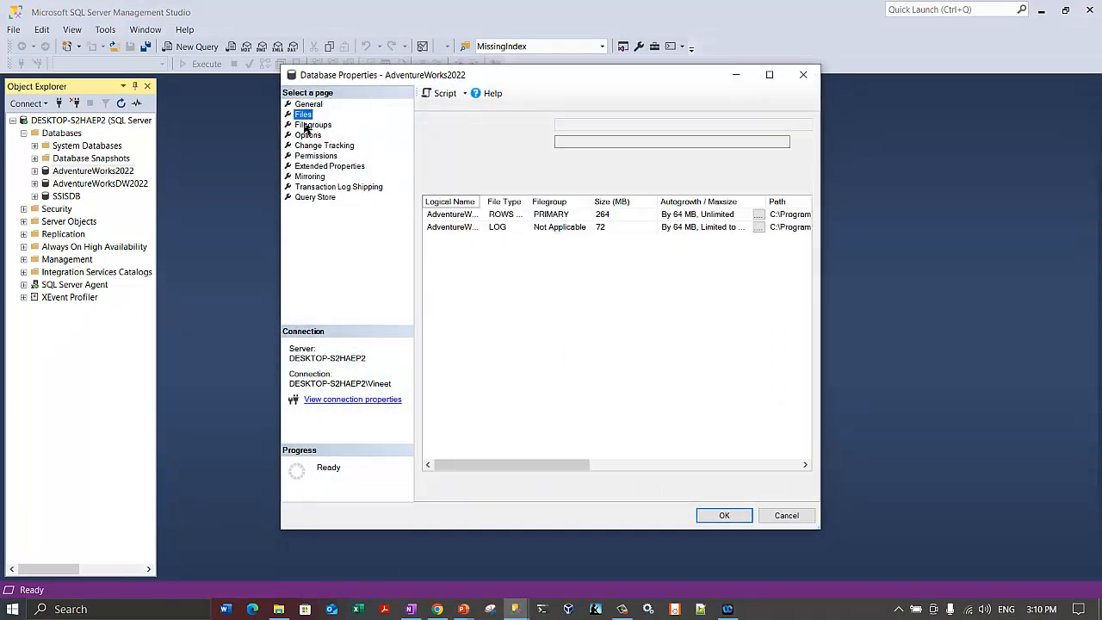
pyautogui.click(310, 135)
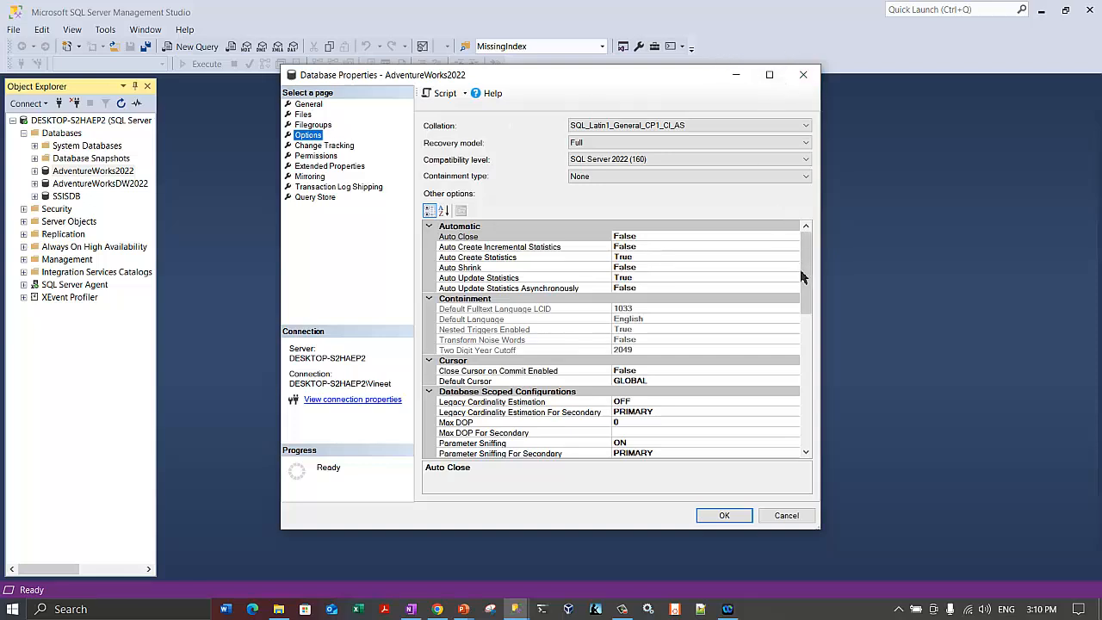
pyautogui.moveTo(808, 281); pyautogui.dragTo(812, 441)
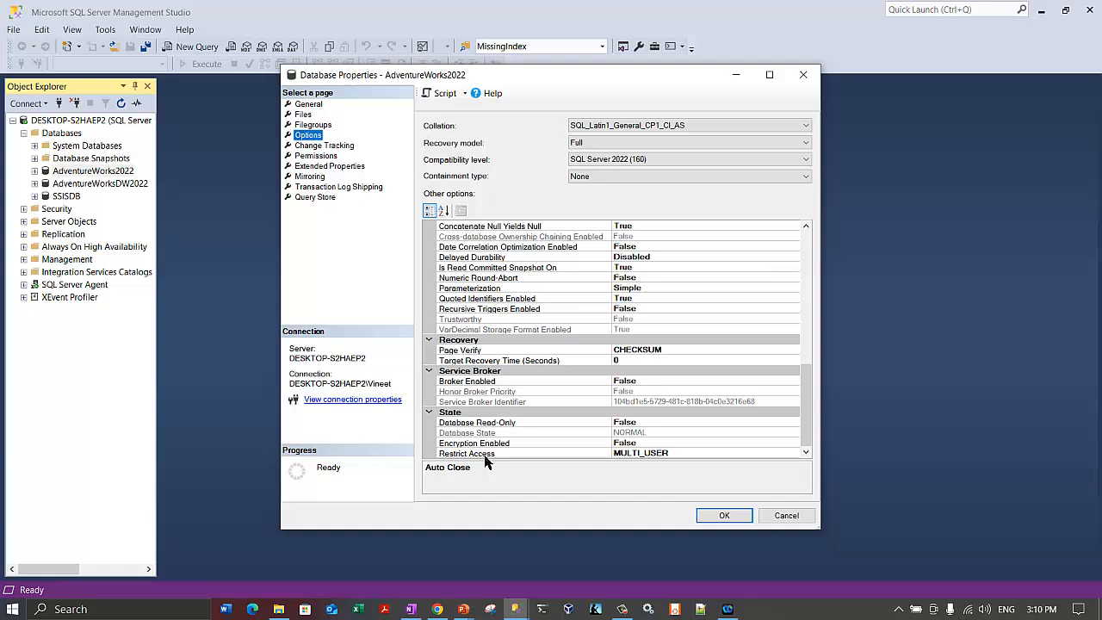
pyautogui.click(650, 453)
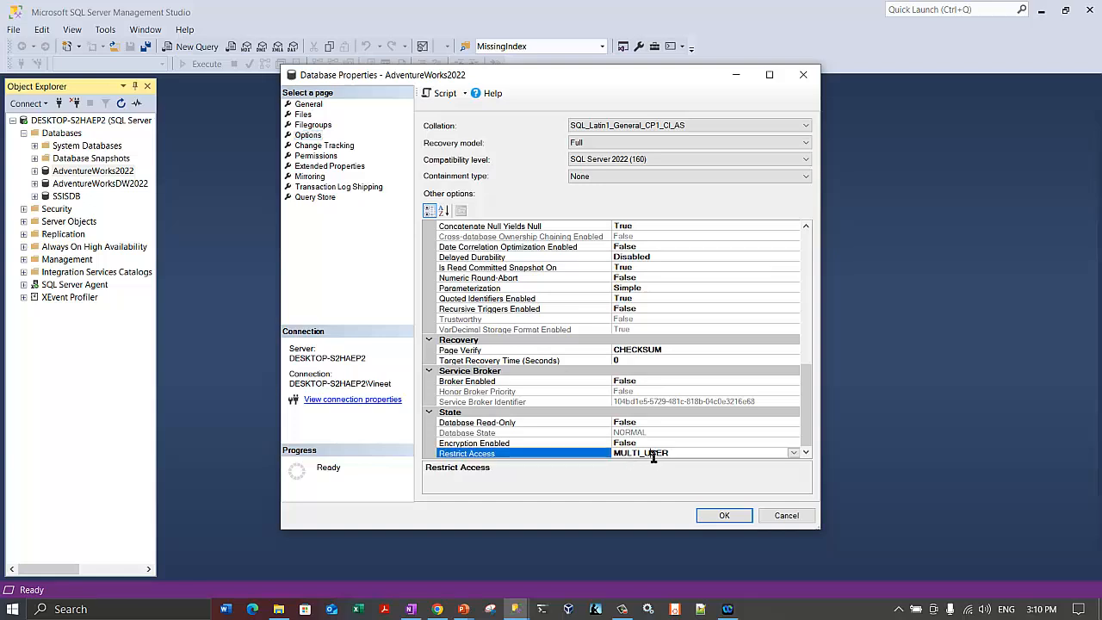
pyautogui.click(793, 454)
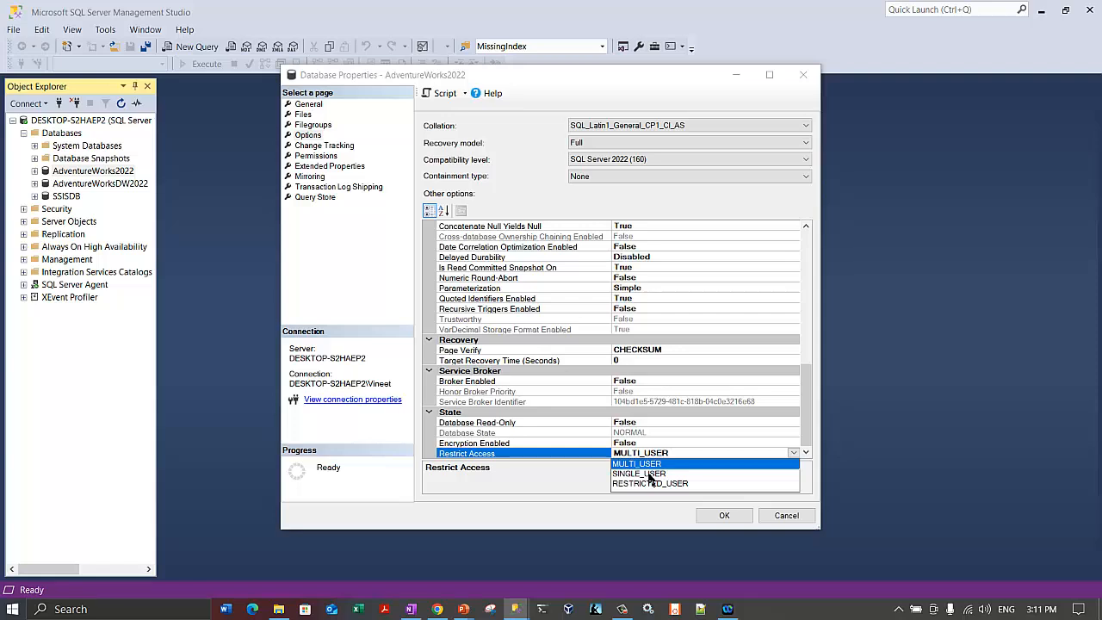
pyautogui.click(650, 474)
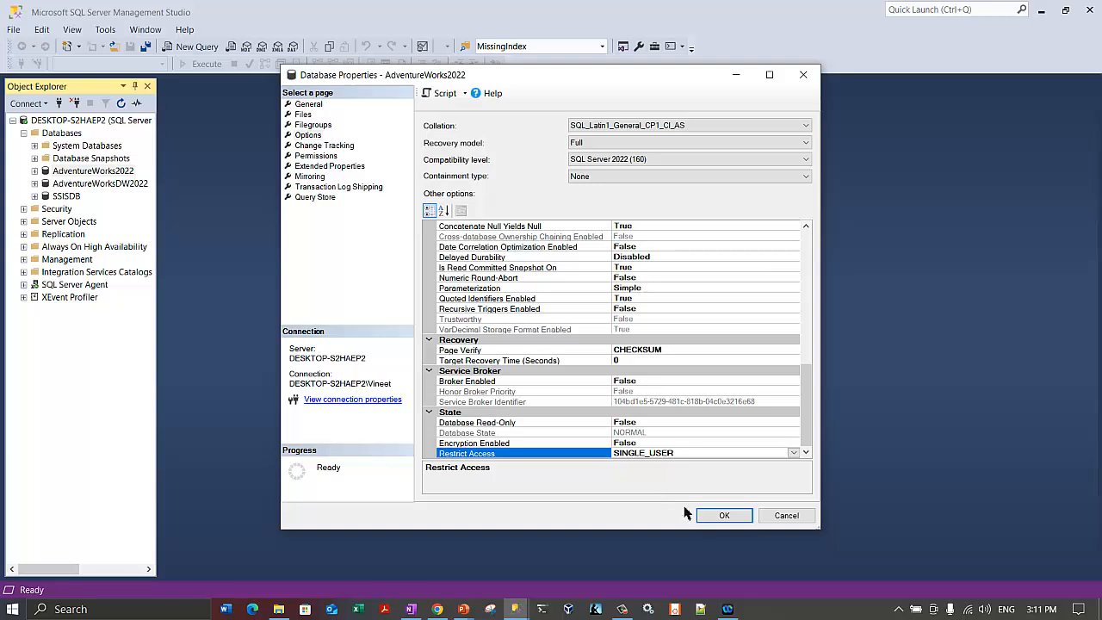
pyautogui.click(720, 515)
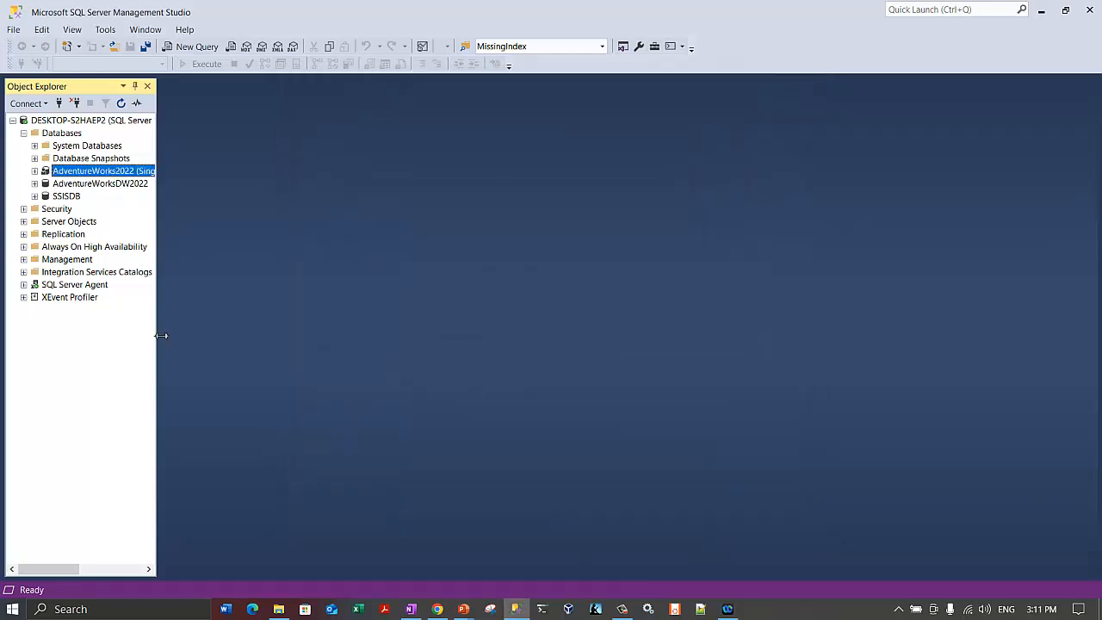
# - Widen the Object Explorer and set AdventureWorks2022's Restrict Access option back to MULTI_USER, agreeing to close all other connections
pyautogui.moveTo(161, 336); pyautogui.dragTo(311, 344)
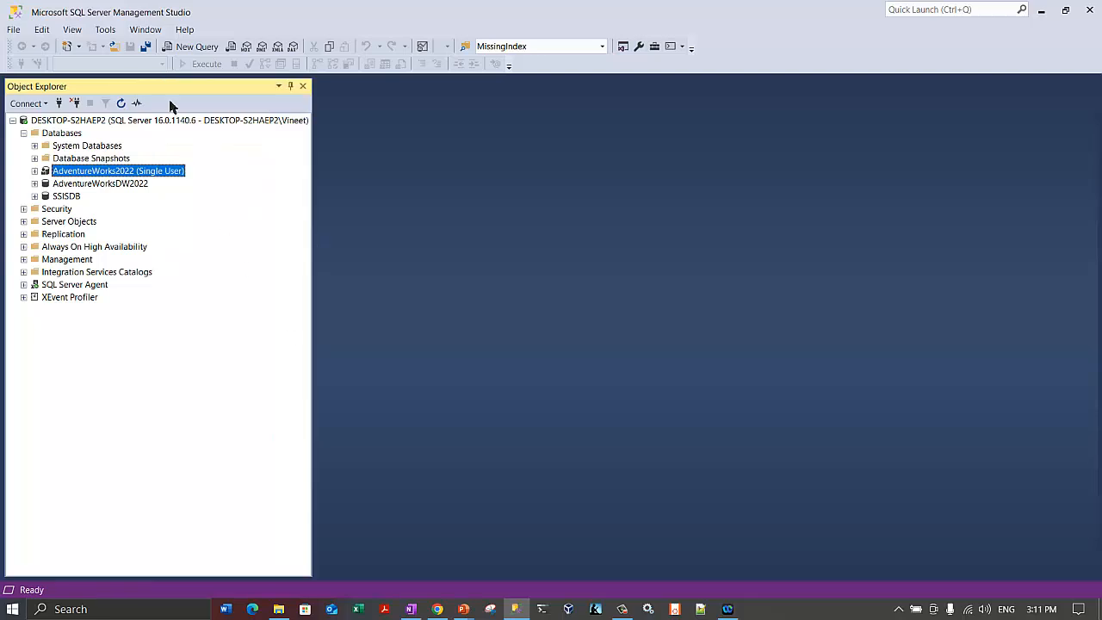
pyautogui.rightClick(132, 177)
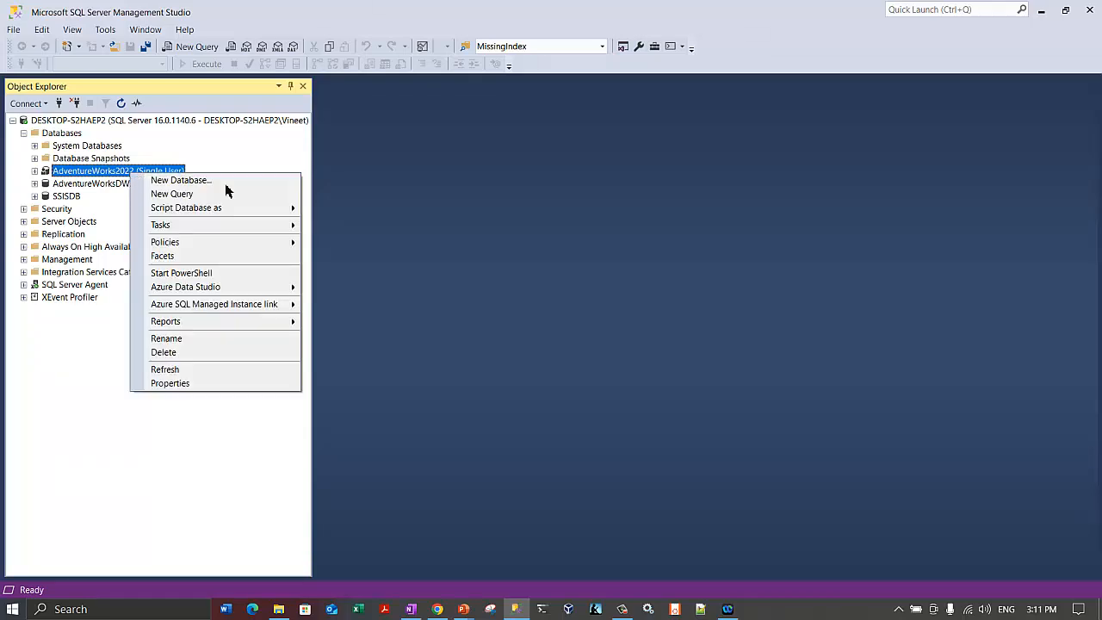
pyautogui.click(226, 388)
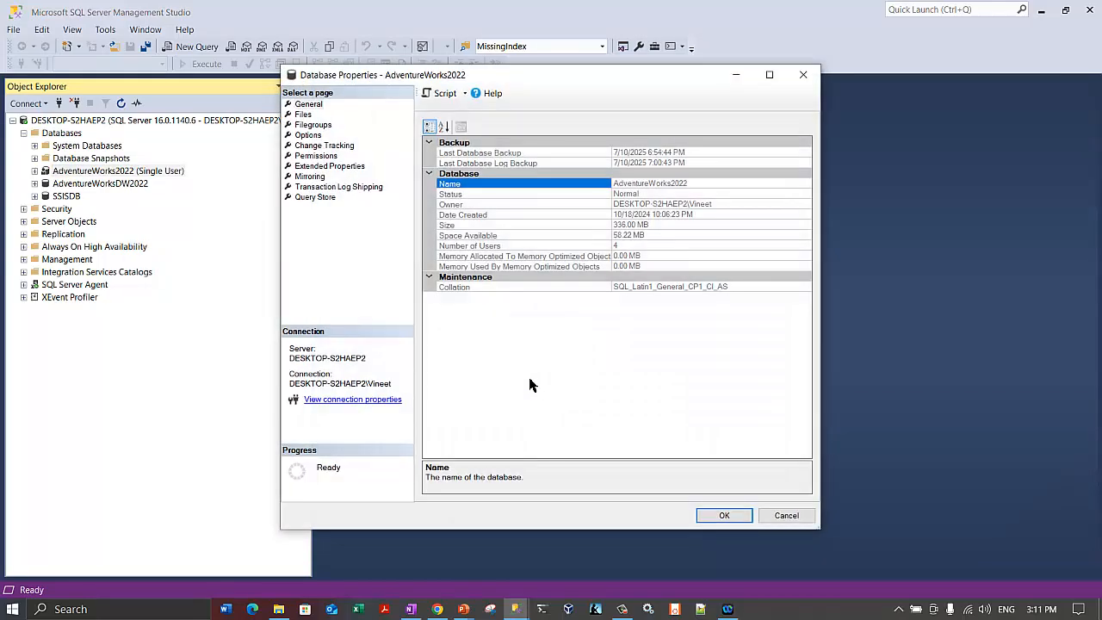
pyautogui.click(308, 136)
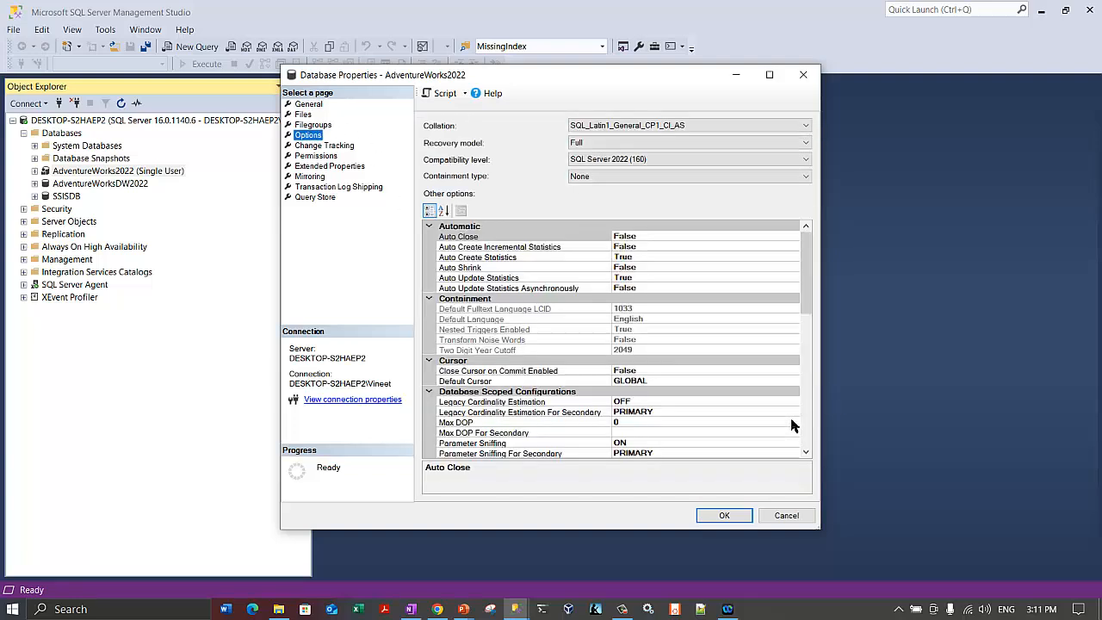
pyautogui.scroll(-15, 813, 445)
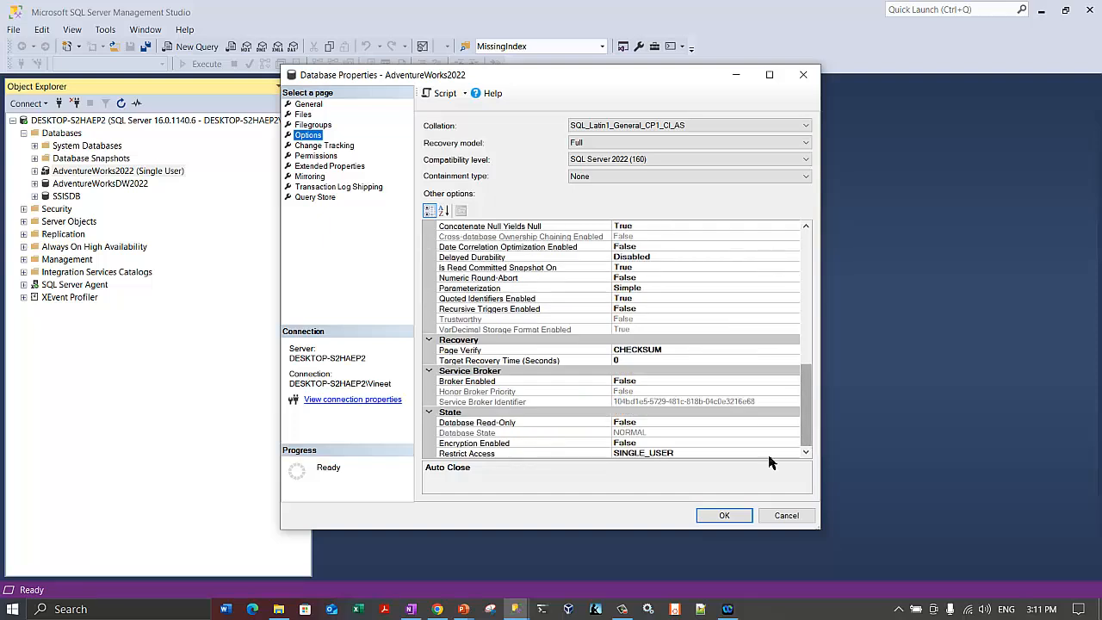
pyautogui.click(699, 453)
pyautogui.click(793, 452)
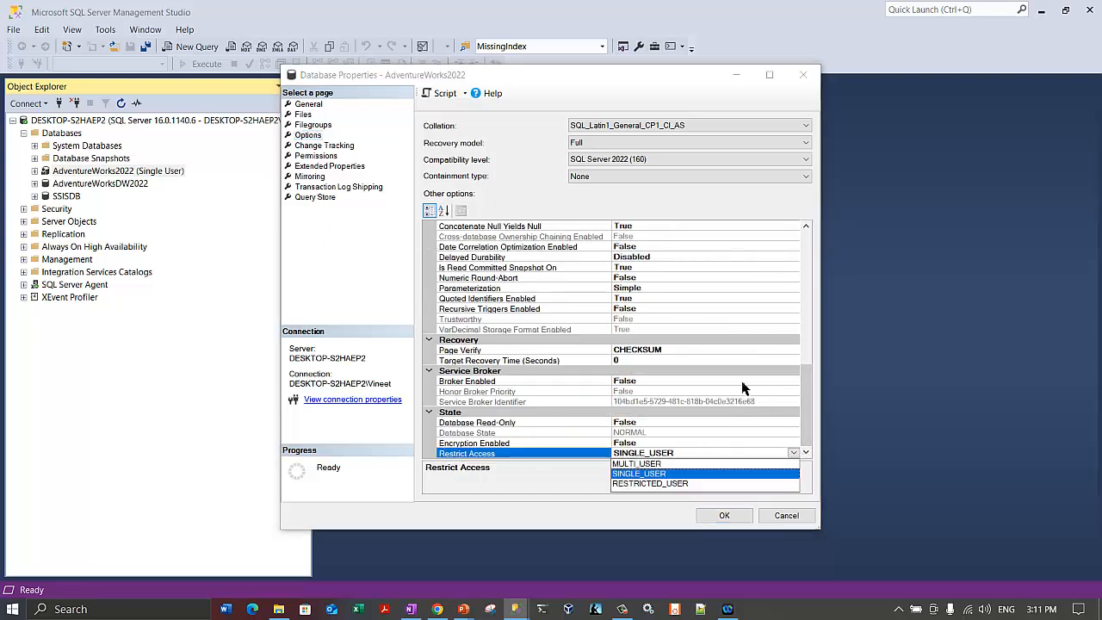
pyautogui.click(637, 463)
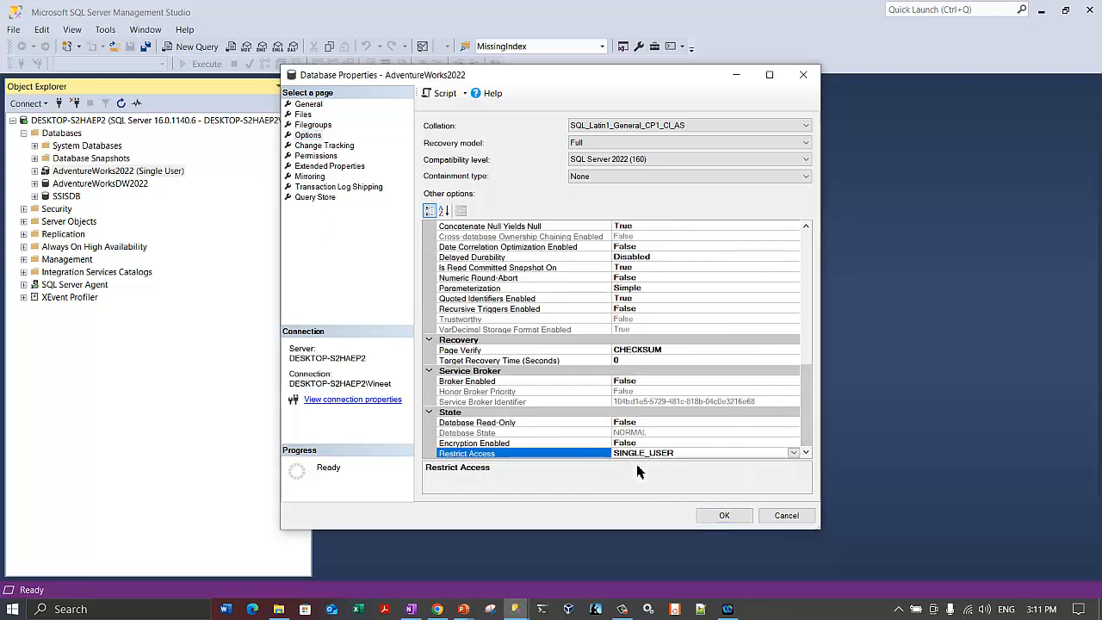
pyautogui.click(724, 515)
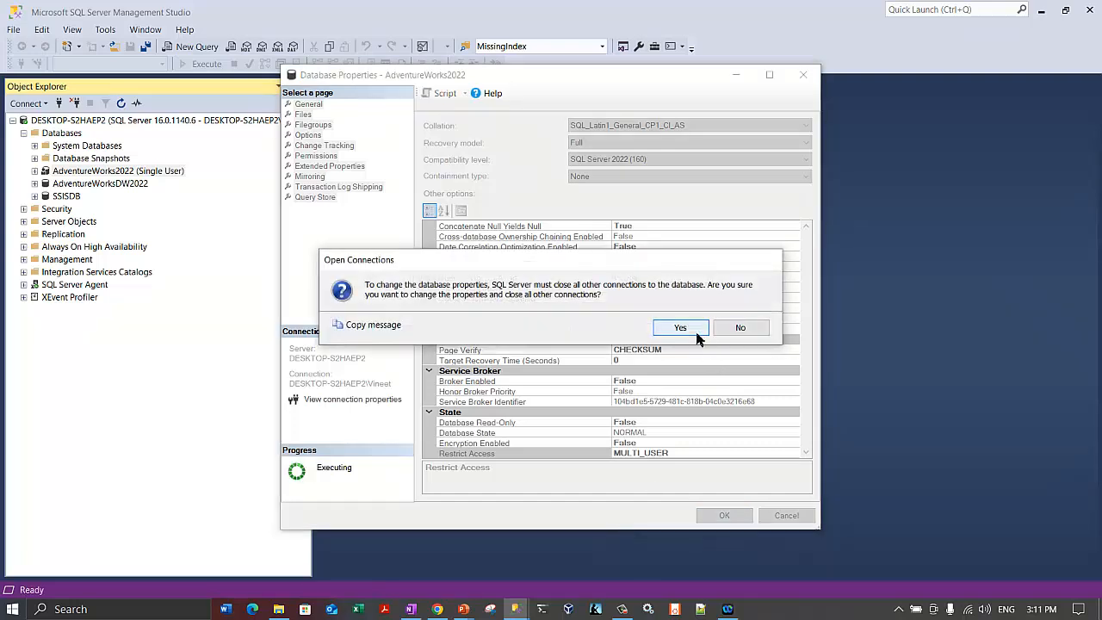
pyautogui.click(679, 328)
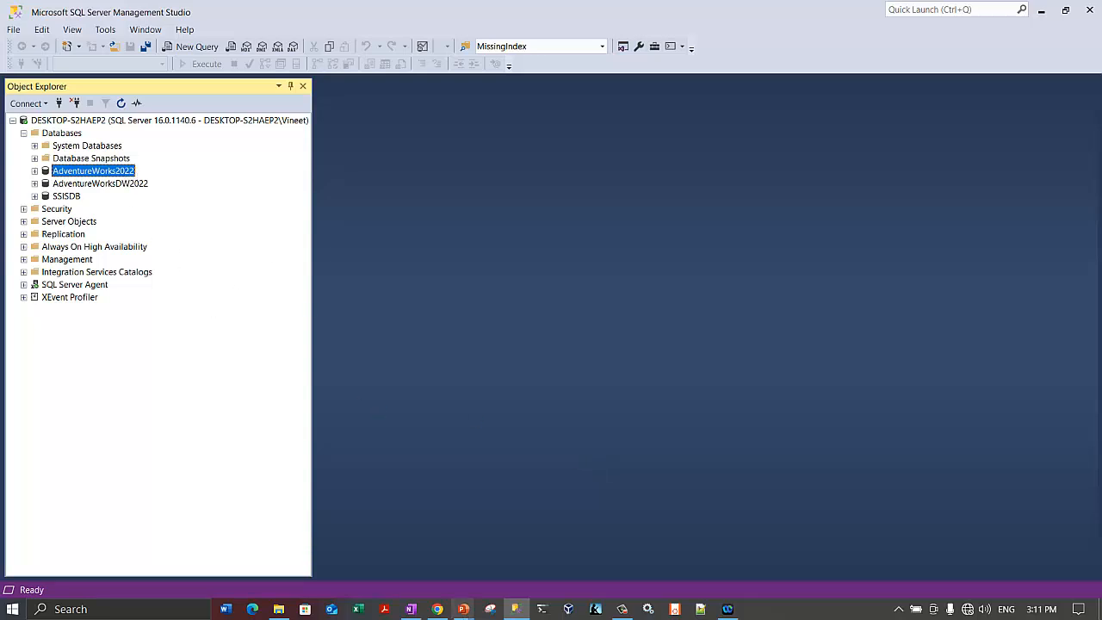
# - Return to the OneNote page and reread the restriction about the administrator being the only person using the database
pyautogui.click(411, 609)
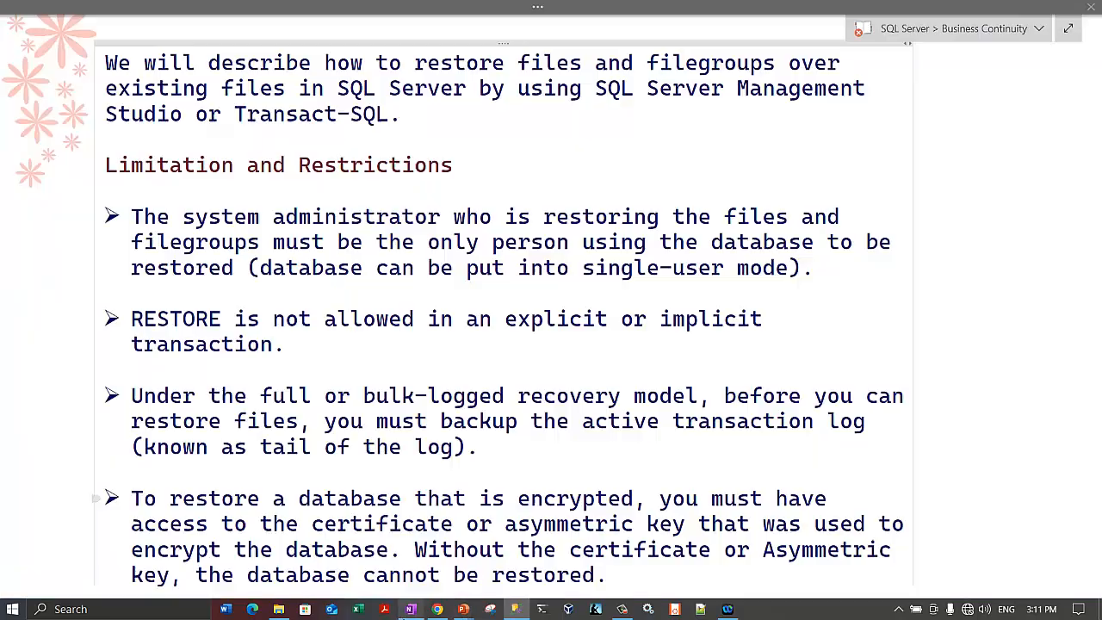
pyautogui.click(415, 291)
pyautogui.moveTo(246, 217); pyautogui.dragTo(557, 222)
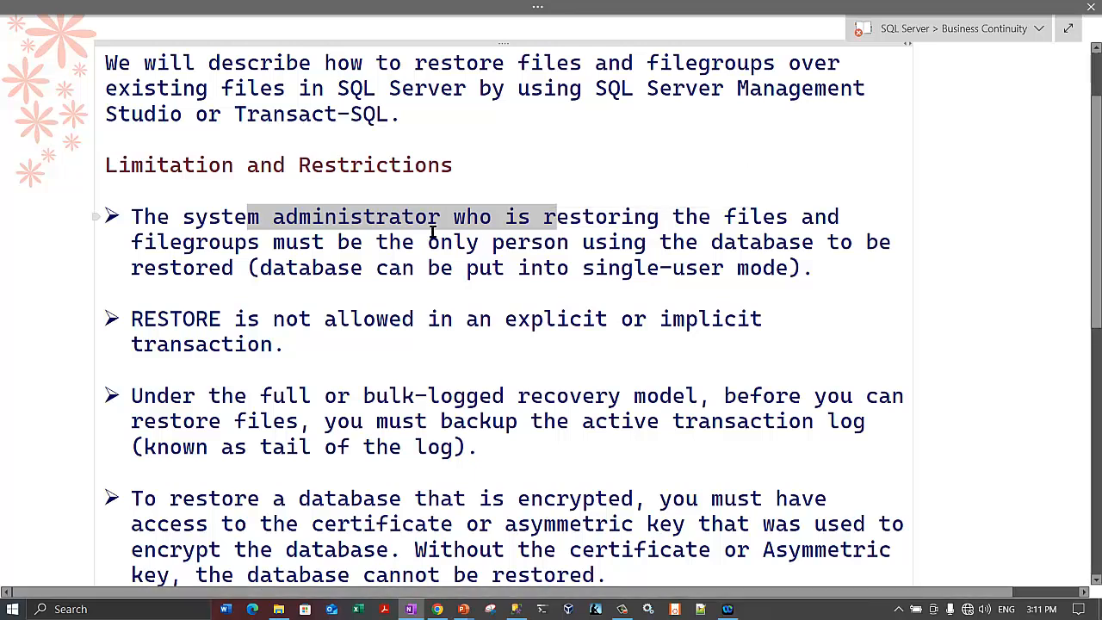
pyautogui.moveTo(416, 241); pyautogui.dragTo(761, 234)
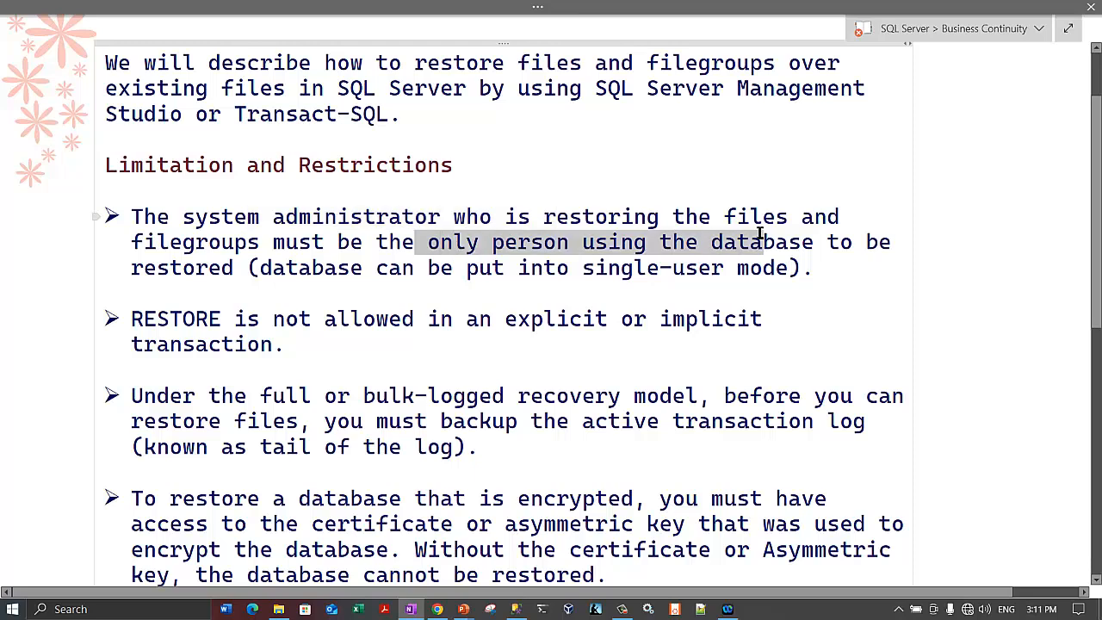
pyautogui.moveTo(351, 268); pyautogui.dragTo(751, 267)
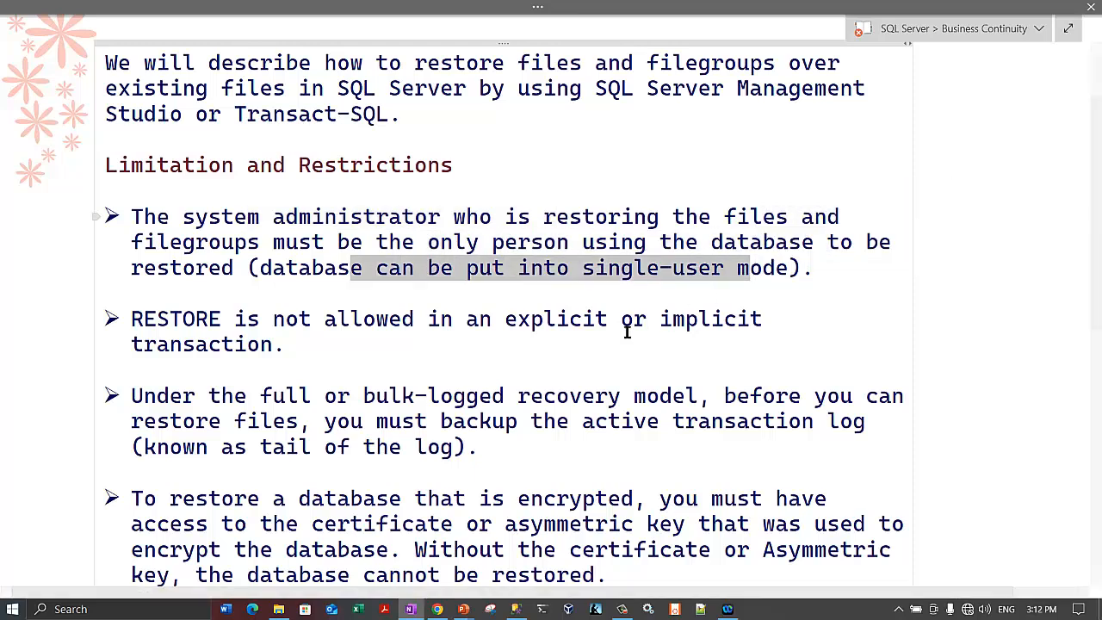
# - Read the restrictions on RESTORE inside transactions and on backing up the active transaction log before restoring files
pyautogui.scroll(-1, 627, 332)
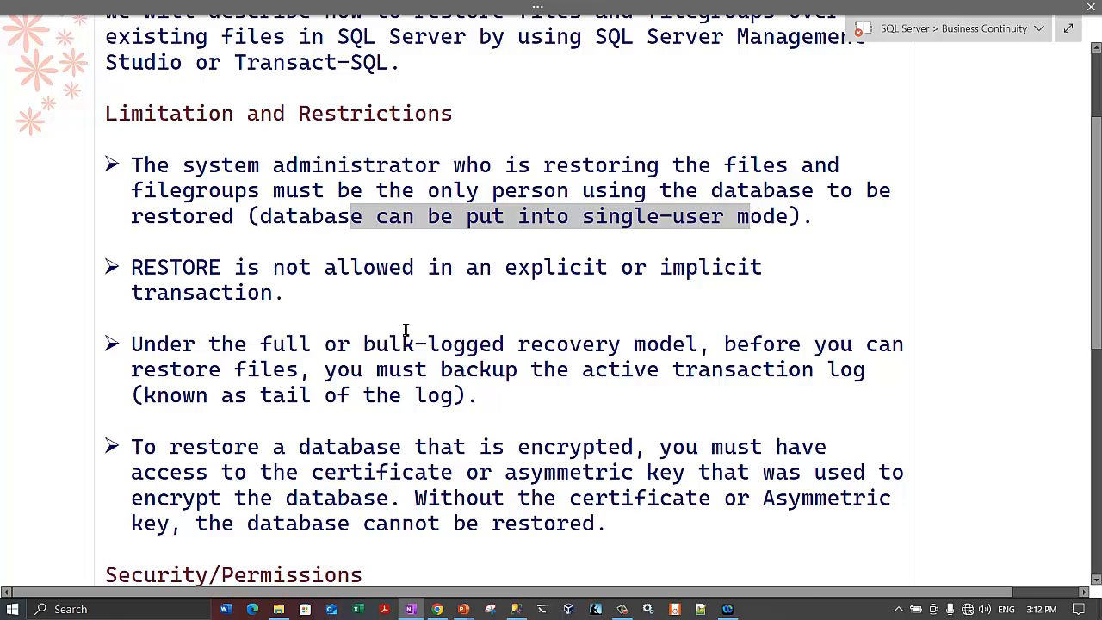
pyautogui.moveTo(211, 267); pyautogui.dragTo(364, 299)
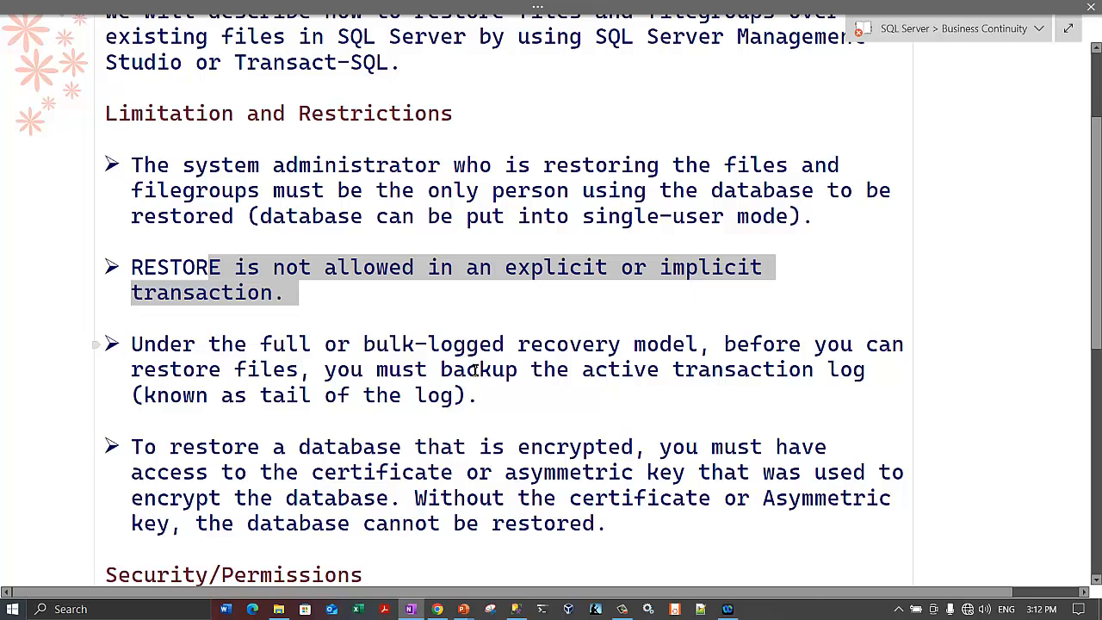
pyautogui.scroll(-1, 477, 369)
pyautogui.moveTo(221, 294); pyautogui.dragTo(861, 344)
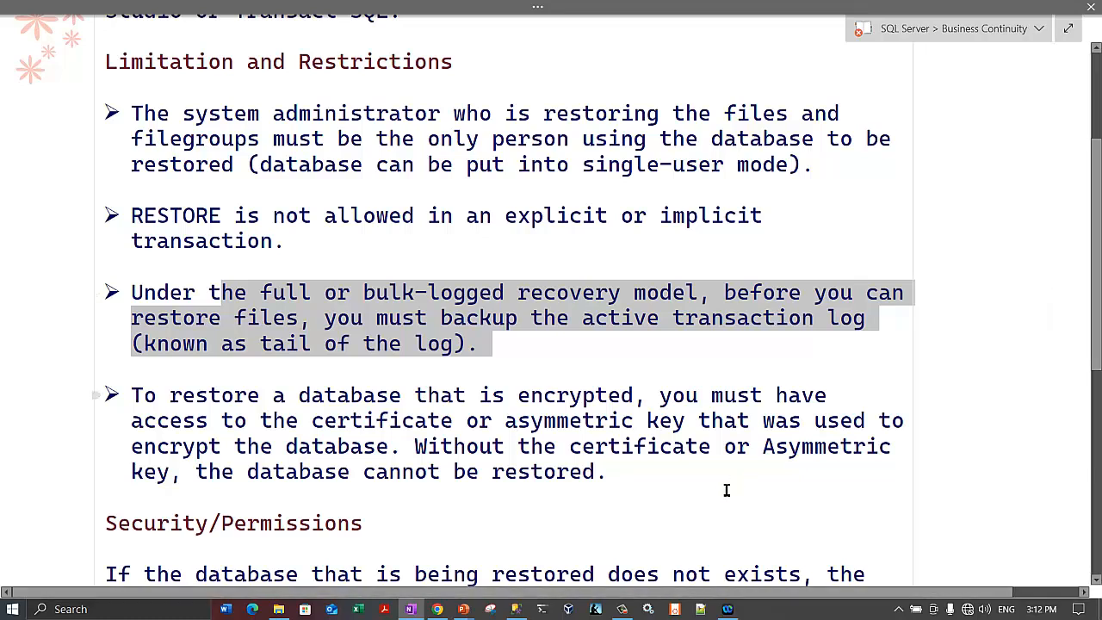
# - Switch to SQL Server Management Studio and check the recovery model in the AdventureWorks2022 database options
pyautogui.click(515, 608)
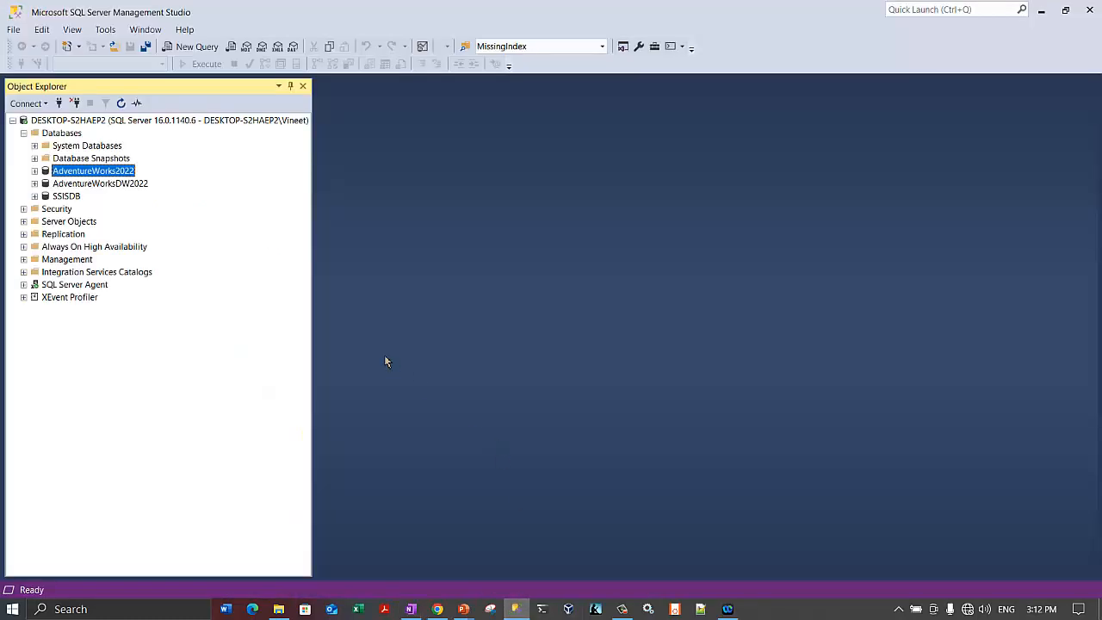
pyautogui.rightClick(99, 178)
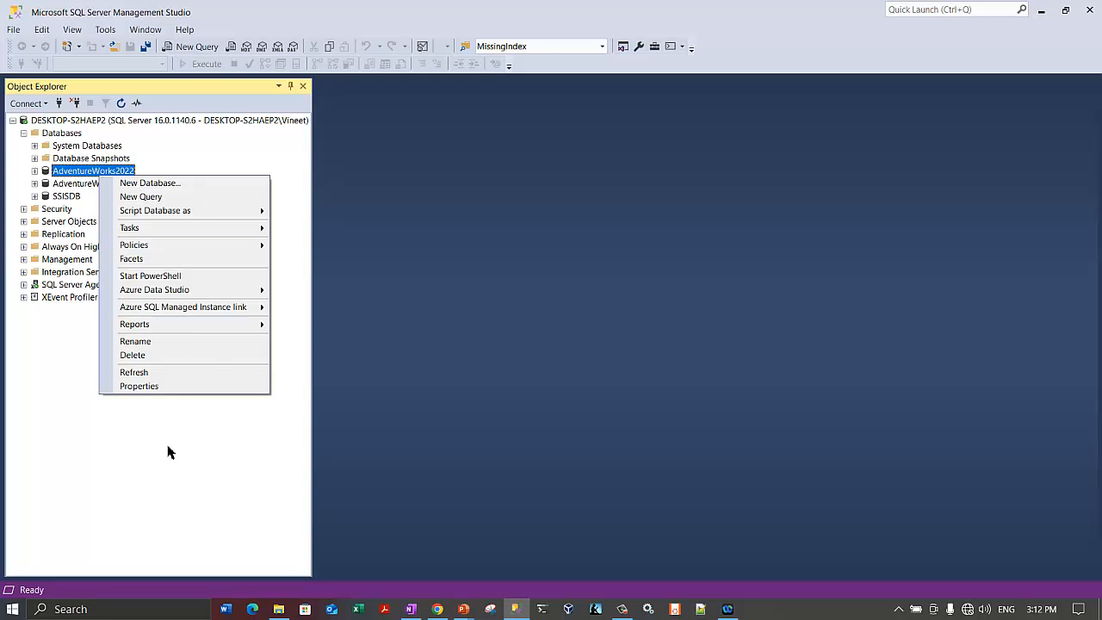
pyautogui.click(164, 387)
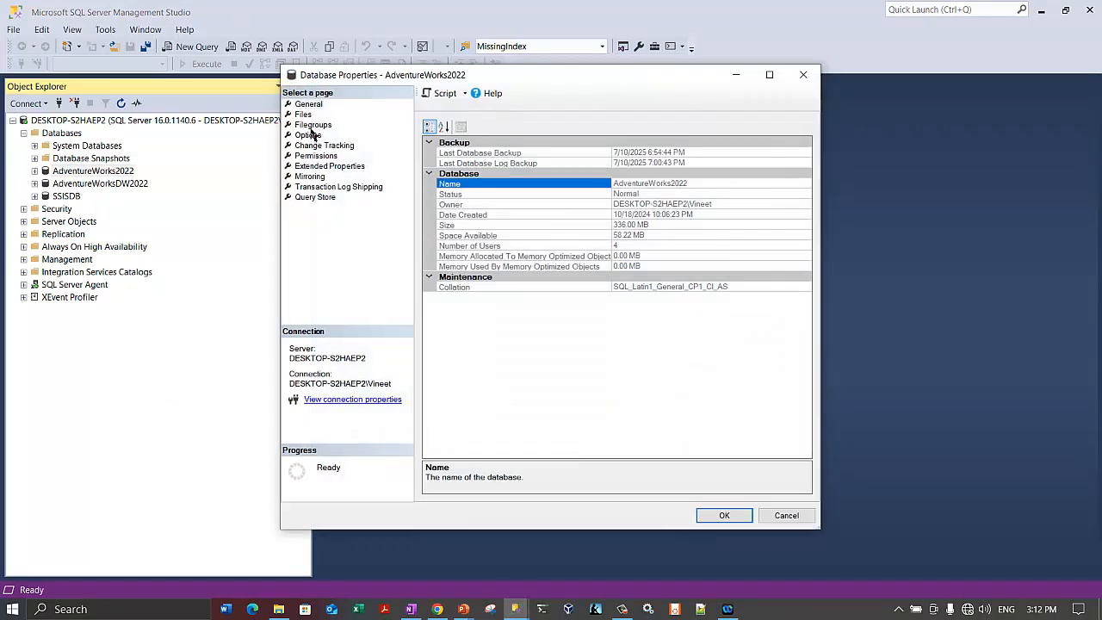
pyautogui.click(310, 135)
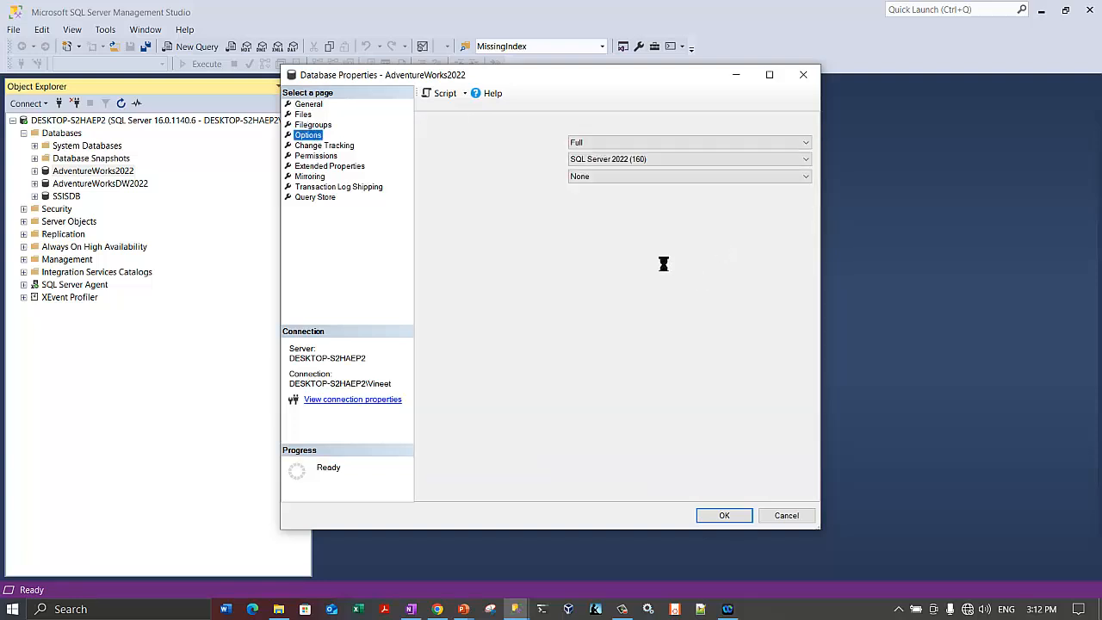
pyautogui.click(578, 146)
pyautogui.click(551, 152)
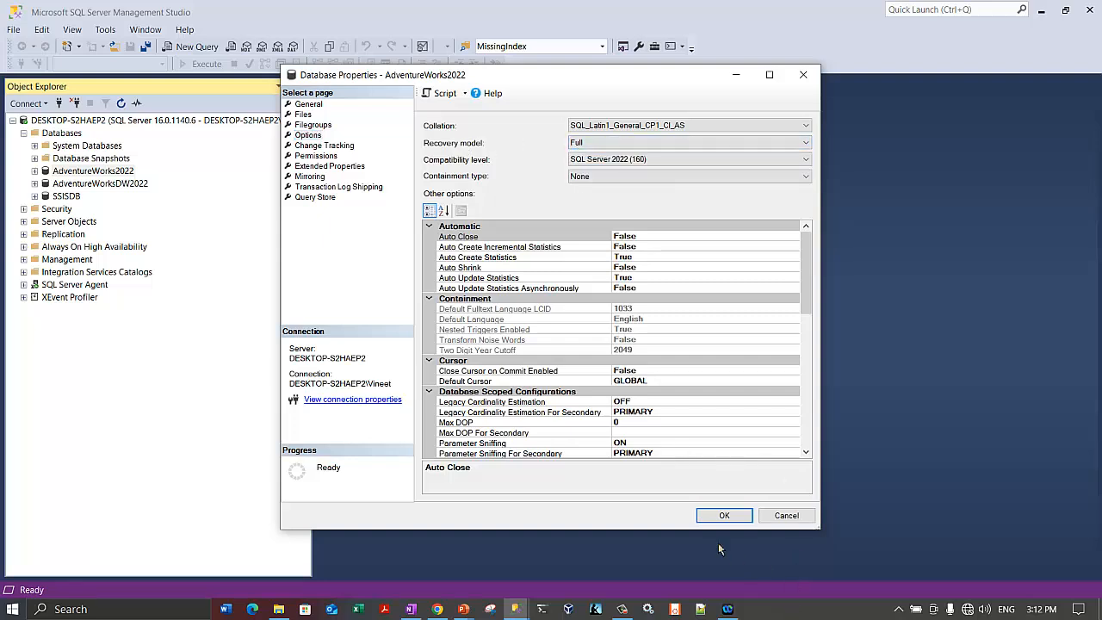
pyautogui.click(724, 516)
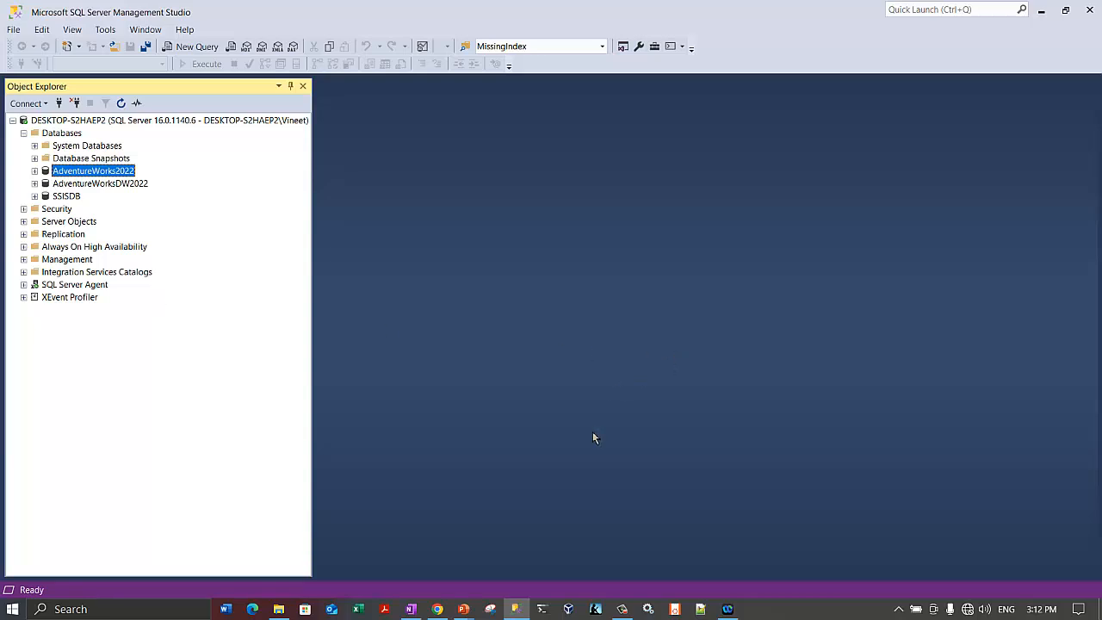
# - Go back to the OneNote page and highlight the words about the full or bulk-logged recovery model
pyautogui.click(413, 609)
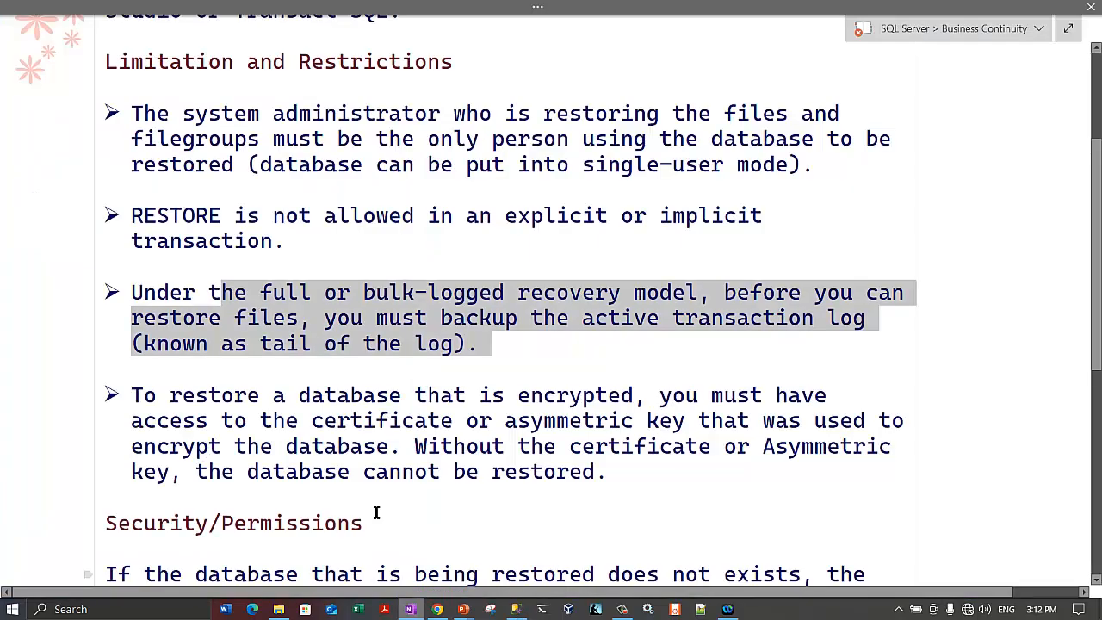
pyautogui.click(261, 293)
pyautogui.moveTo(430, 293); pyautogui.dragTo(693, 296)
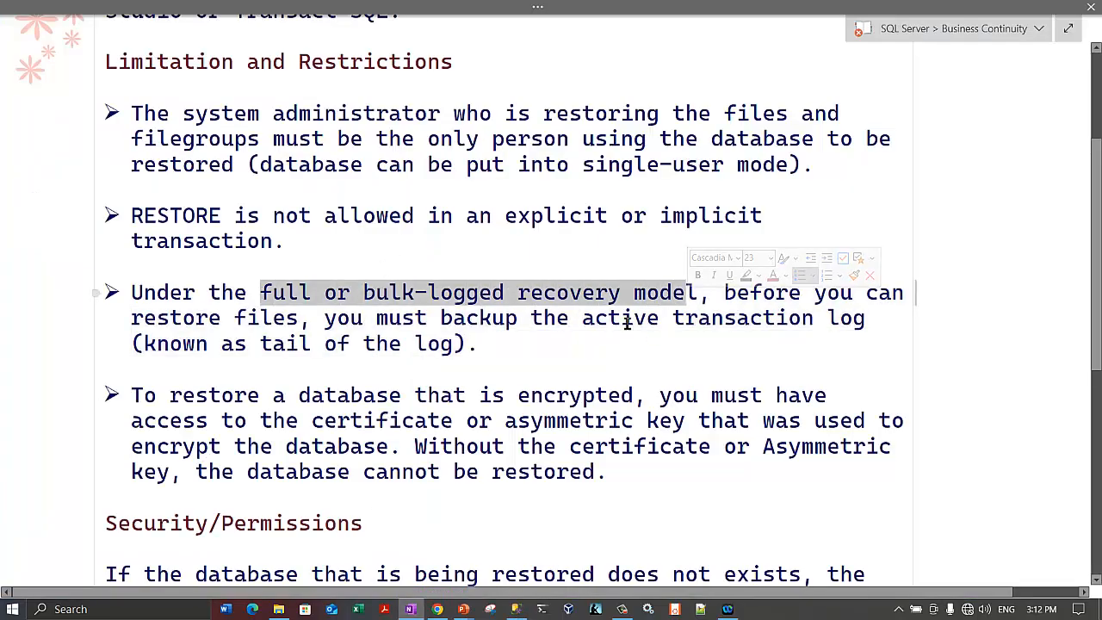
# - Read the restrictions on backing up the active transaction log and on restoring an encrypted database with its certificate or asymmetric key
pyautogui.moveTo(608, 317); pyautogui.dragTo(783, 345)
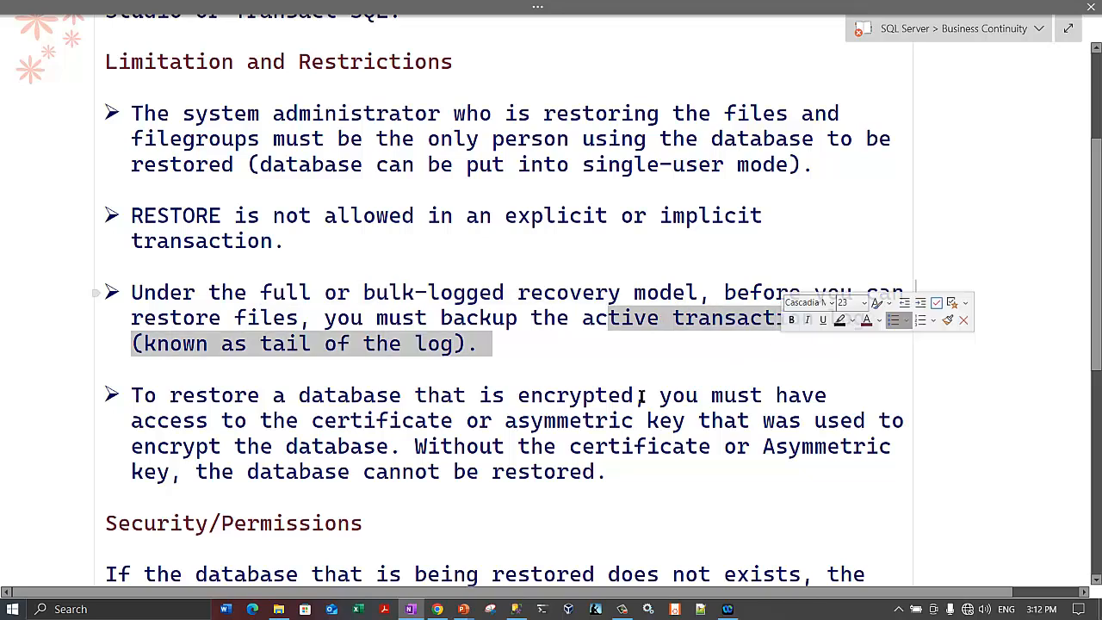
pyautogui.scroll(-2, 410, 370)
pyautogui.click(174, 291)
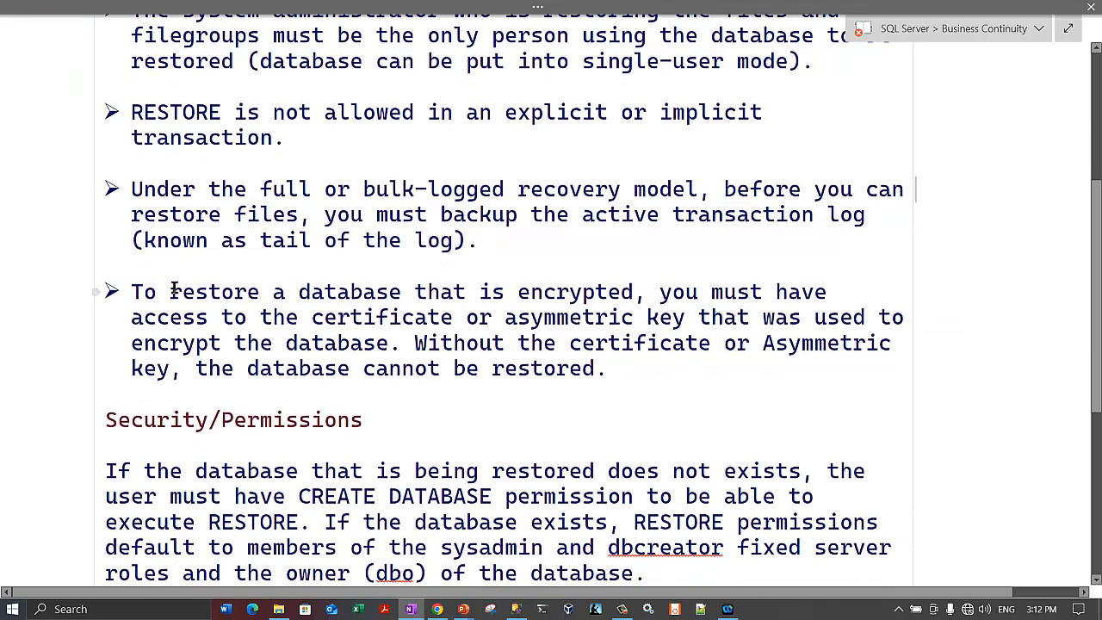
pyautogui.moveTo(170, 294); pyautogui.dragTo(726, 317)
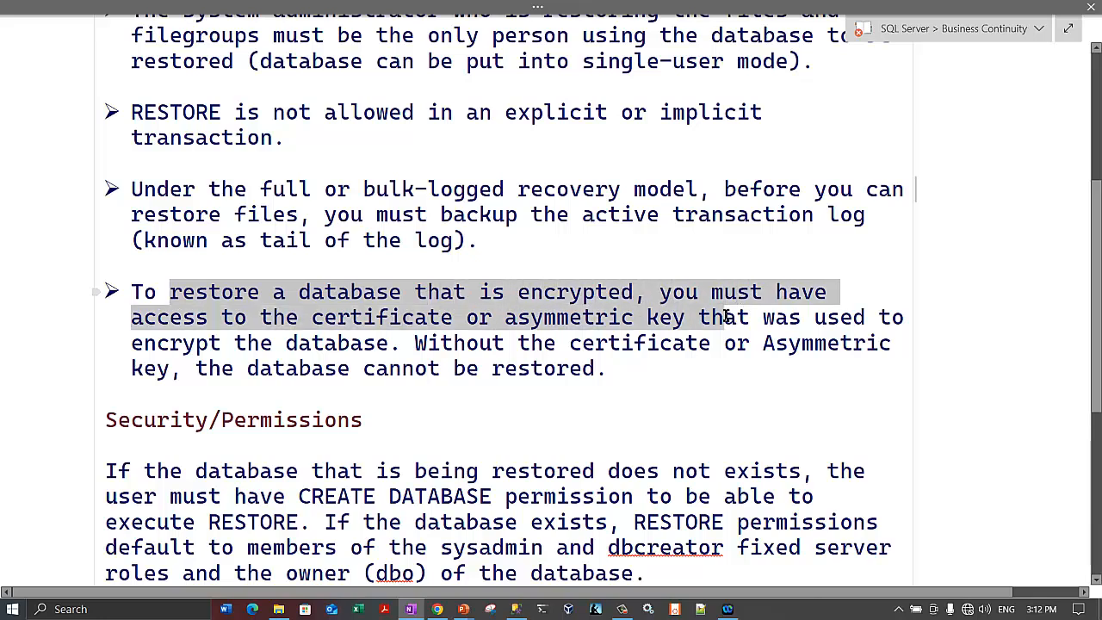
pyautogui.moveTo(726, 317); pyautogui.dragTo(698, 342)
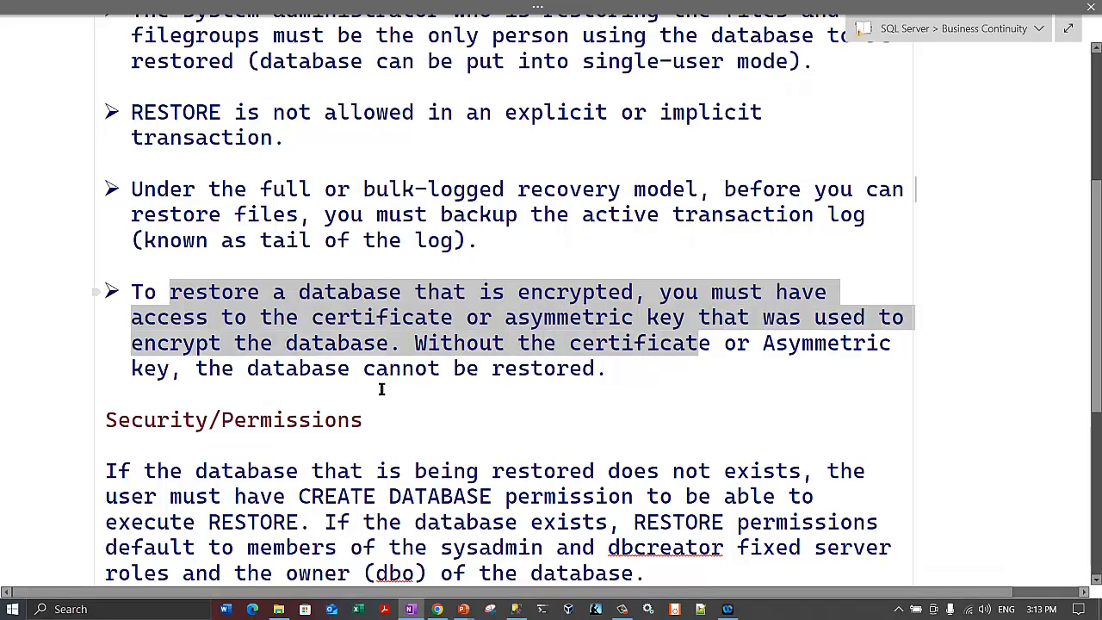
pyautogui.doubleClick(209, 370)
pyautogui.moveTo(491, 379); pyautogui.dragTo(594, 371)
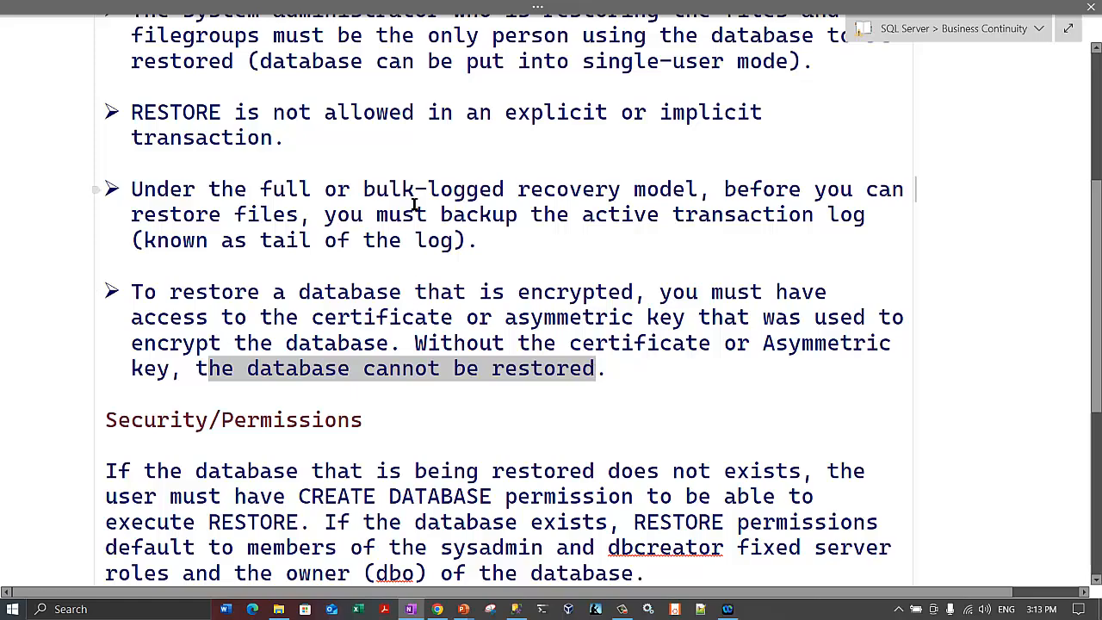
pyautogui.scroll(-4, 423, 189)
pyautogui.moveTo(102, 218); pyautogui.dragTo(204, 216)
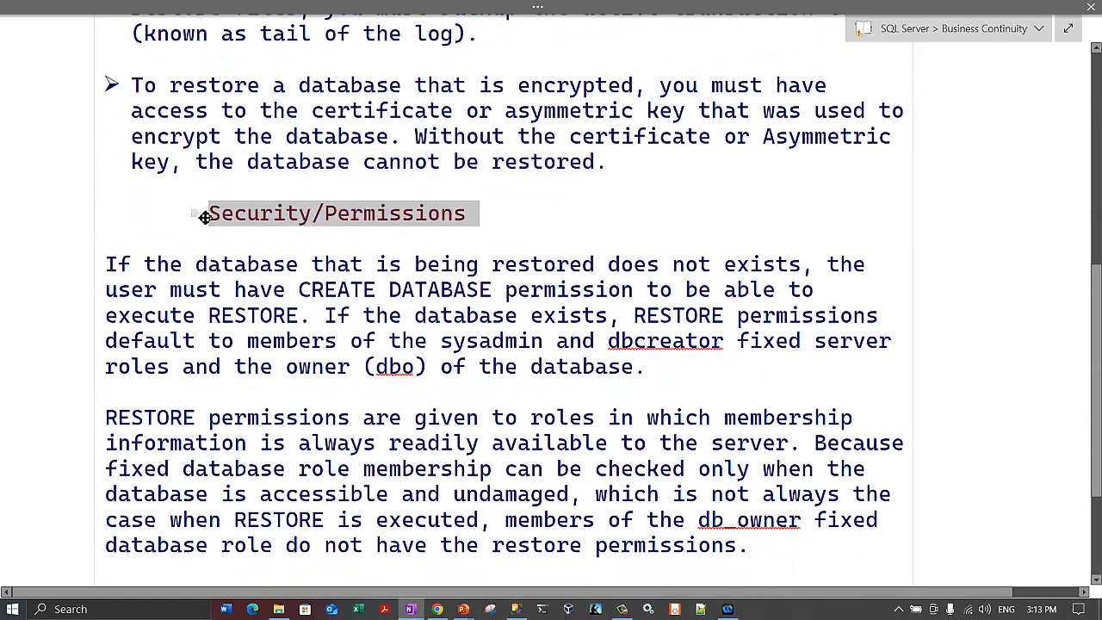
pyautogui.hotkey('ctrl', 'z')
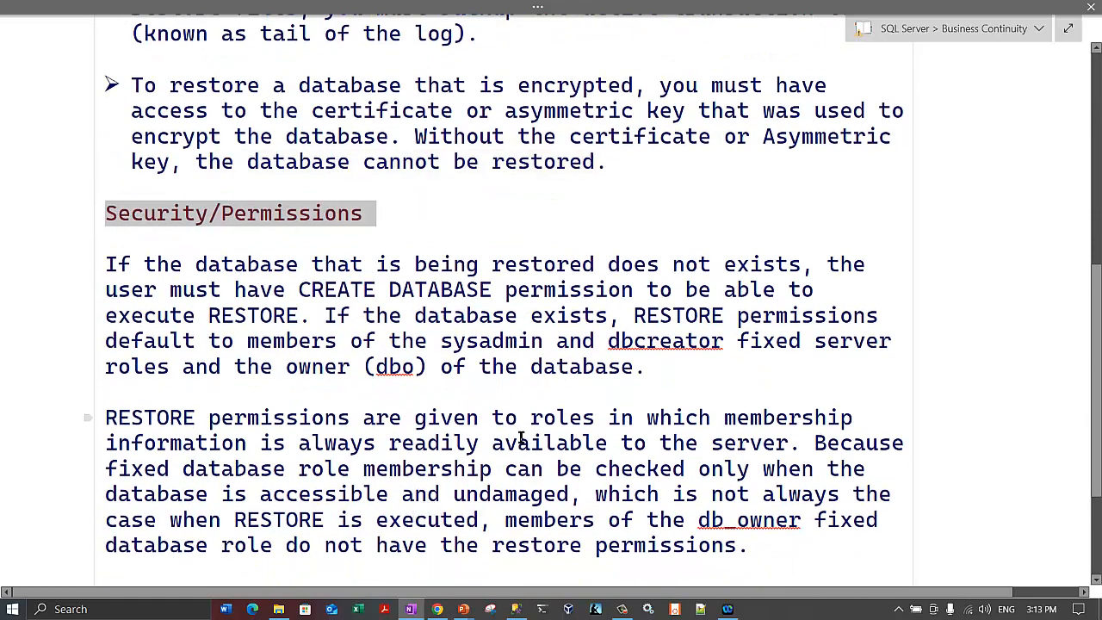
pyautogui.click(479, 376)
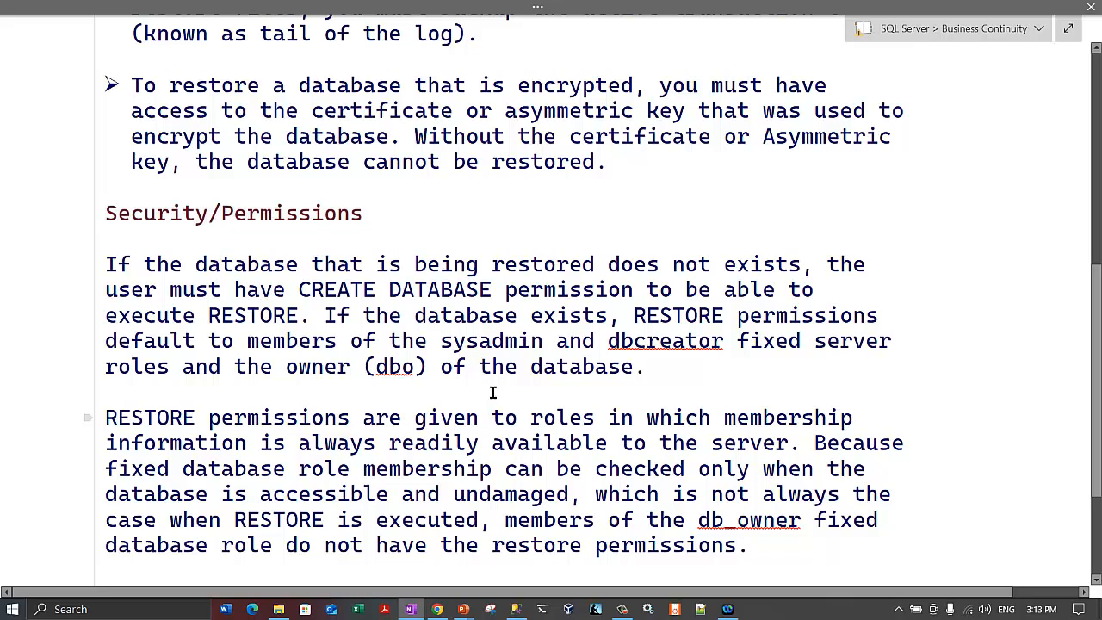
# - Read under Security/Permissions which permission is needed to restore a database that does not exist
pyautogui.moveTo(169, 265); pyautogui.dragTo(806, 271)
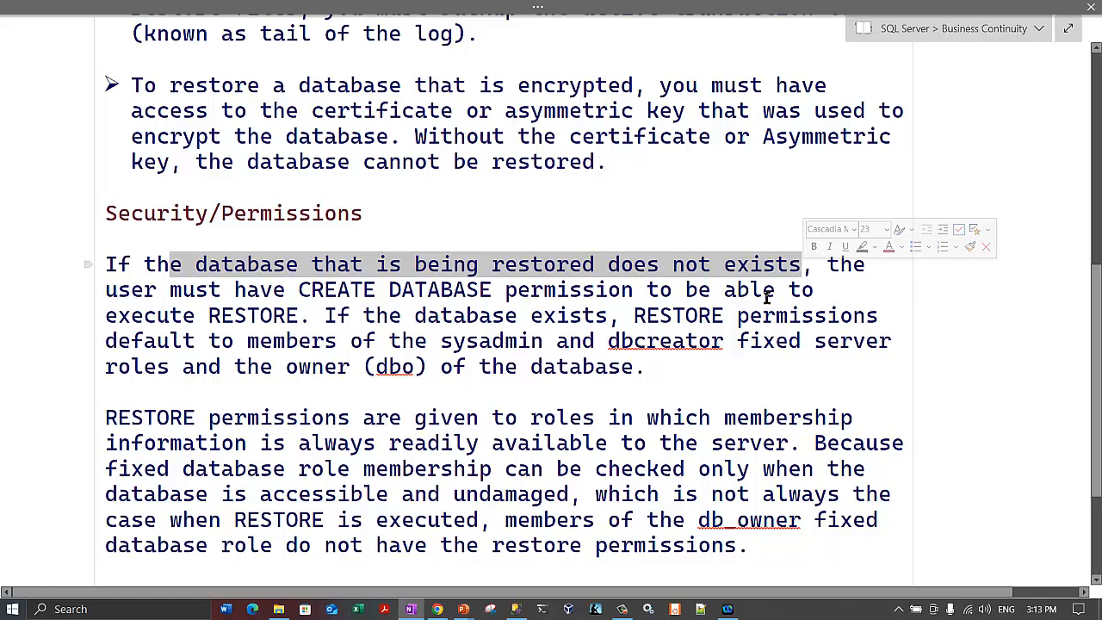
pyautogui.click(733, 292)
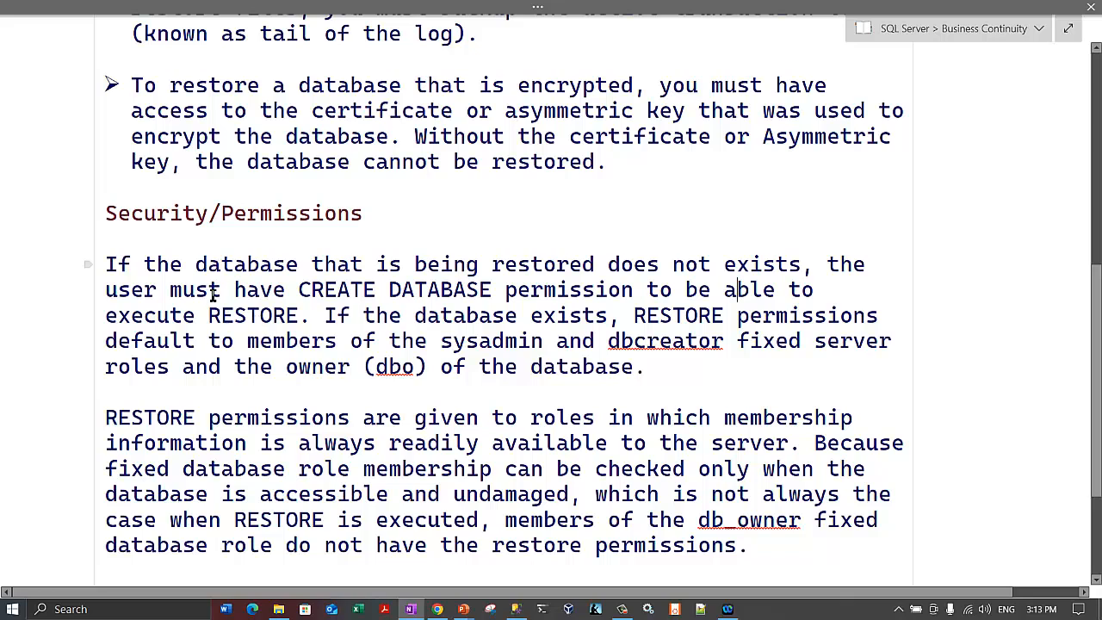
pyautogui.moveTo(209, 291); pyautogui.dragTo(802, 317)
pyautogui.click(363, 317)
# - Highlight the default holders of RESTORE permissions for an existing database: sysadmin, dbcreator and the database owner (dbo)
pyautogui.moveTo(131, 341); pyautogui.dragTo(182, 369)
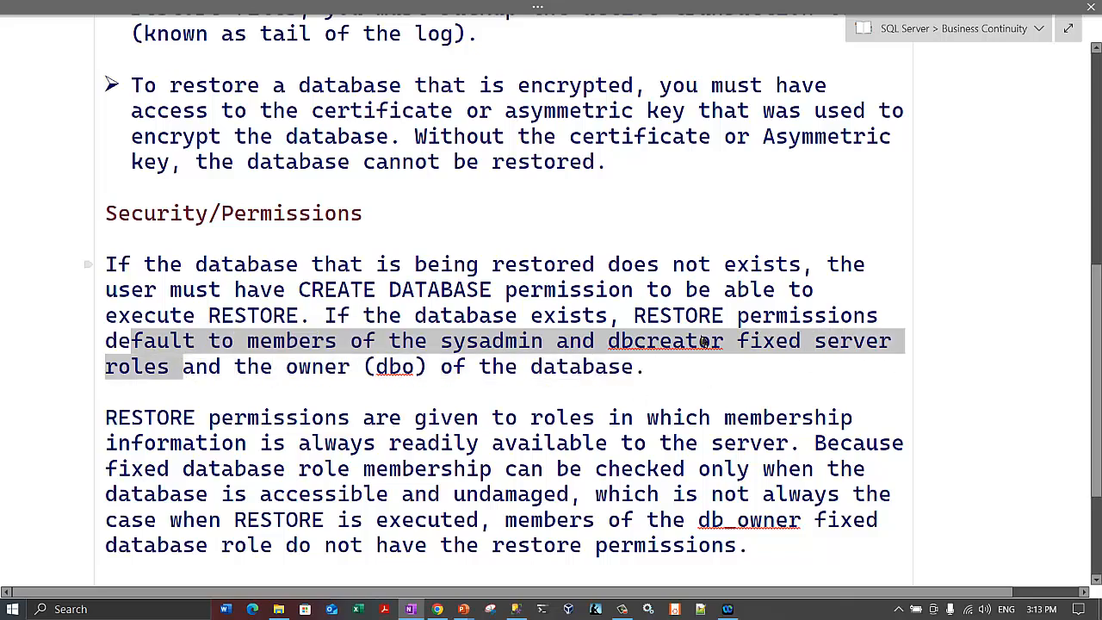
pyautogui.doubleClick(495, 342)
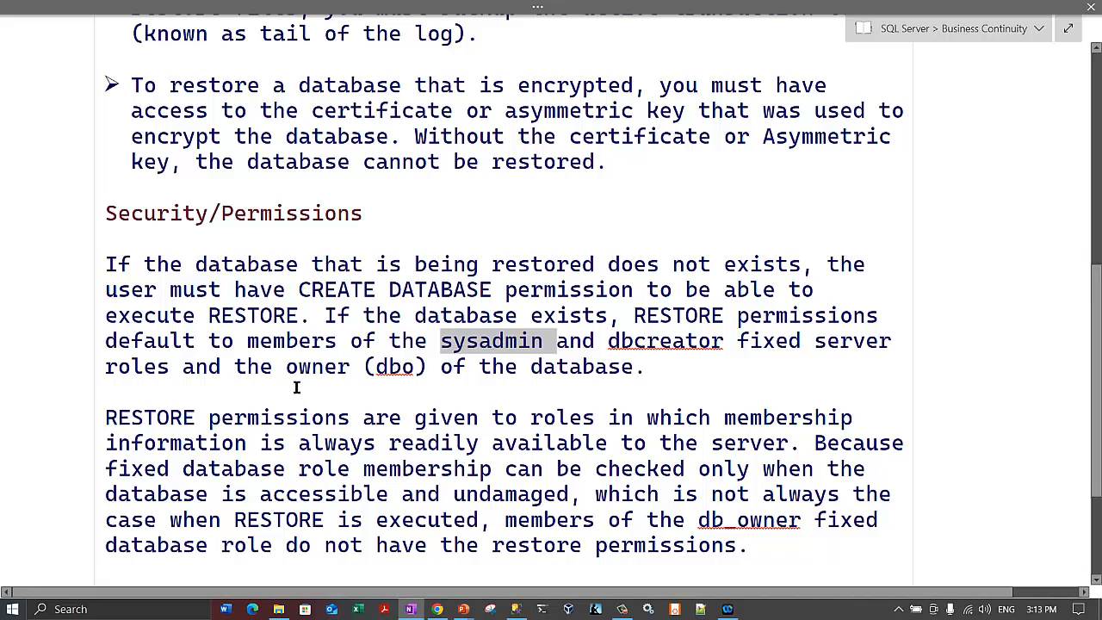
pyautogui.moveTo(245, 368); pyautogui.dragTo(634, 368)
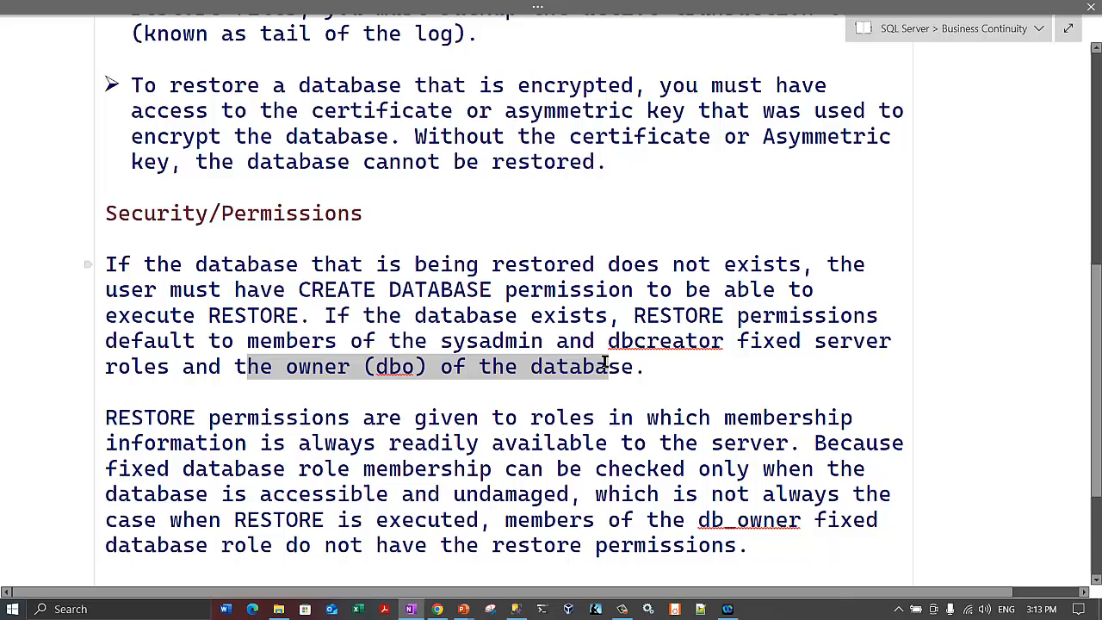
pyautogui.doubleClick(466, 342)
pyautogui.doubleClick(663, 347)
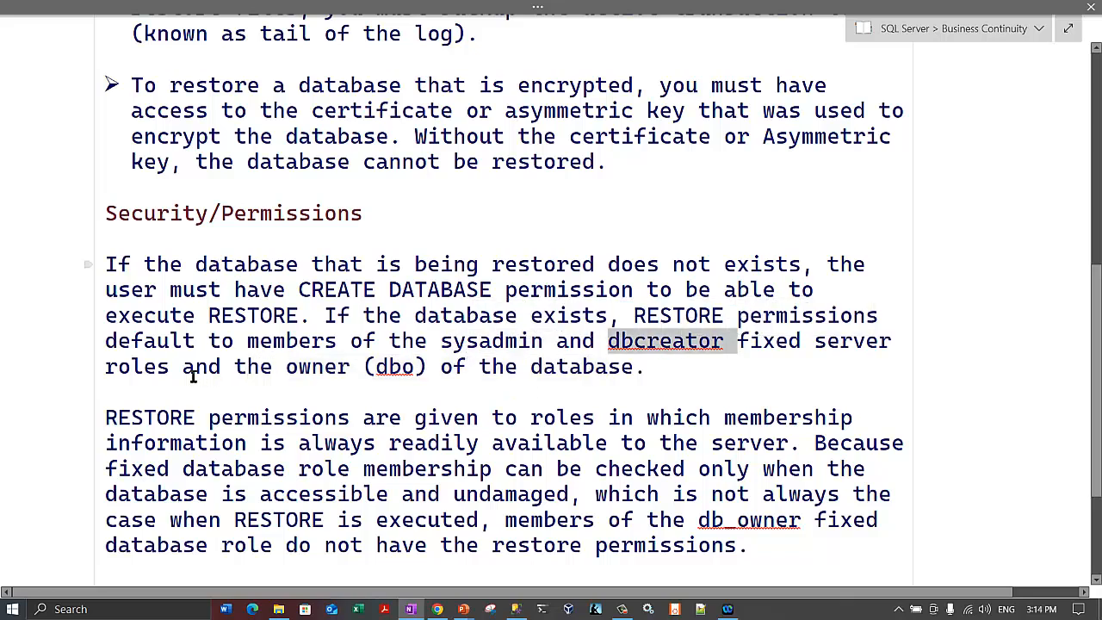
pyautogui.moveTo(157, 368); pyautogui.dragTo(644, 367)
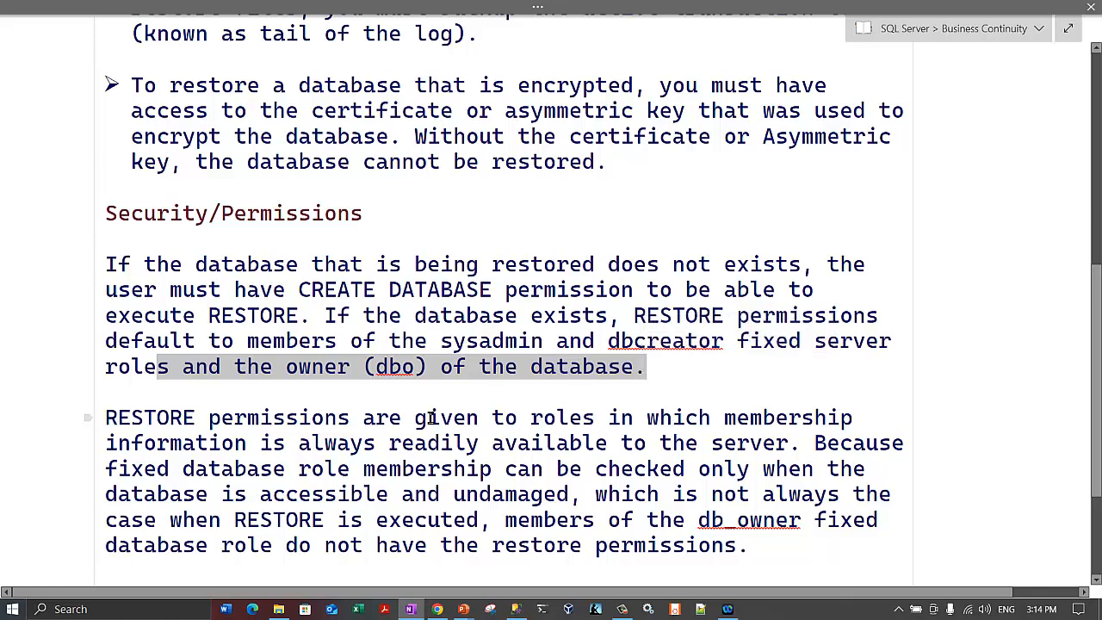
# - Read the paragraph on RESTORE permissions and the db_owner role, and highlight the Demo1 (SSMS) and Demo2 (Transact-SQL) titles
pyautogui.scroll(-3, 425, 419)
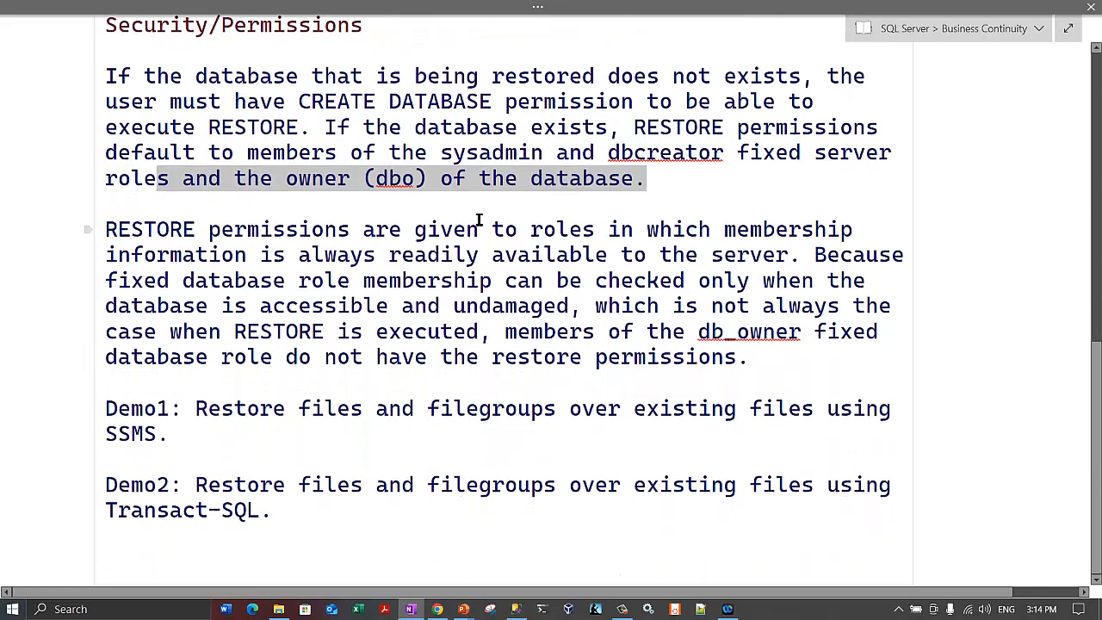
pyautogui.moveTo(175, 232); pyautogui.dragTo(789, 255)
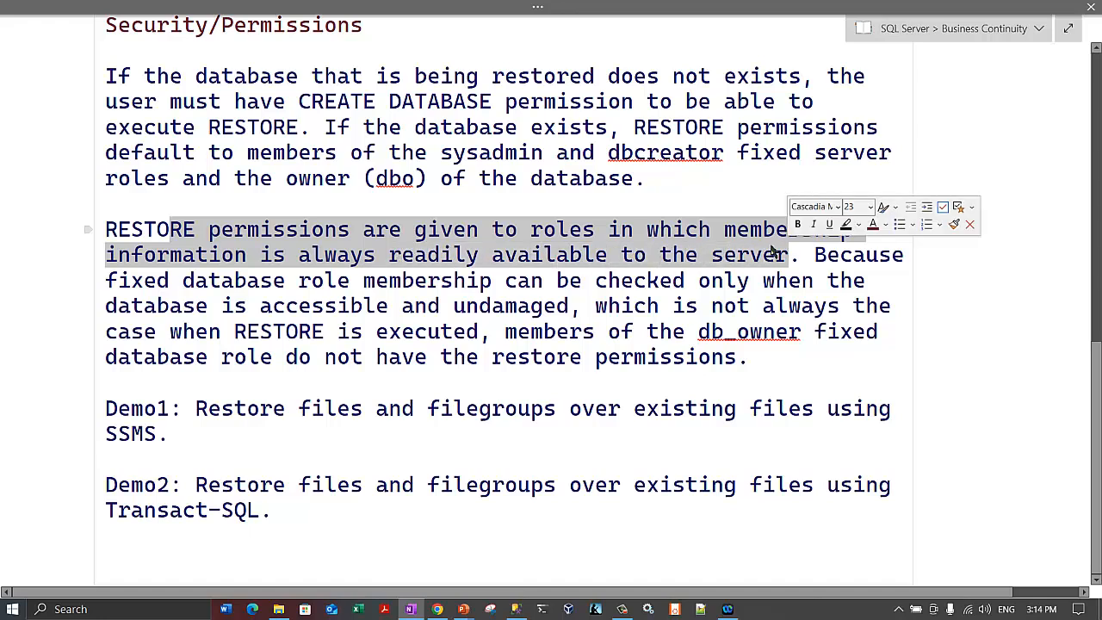
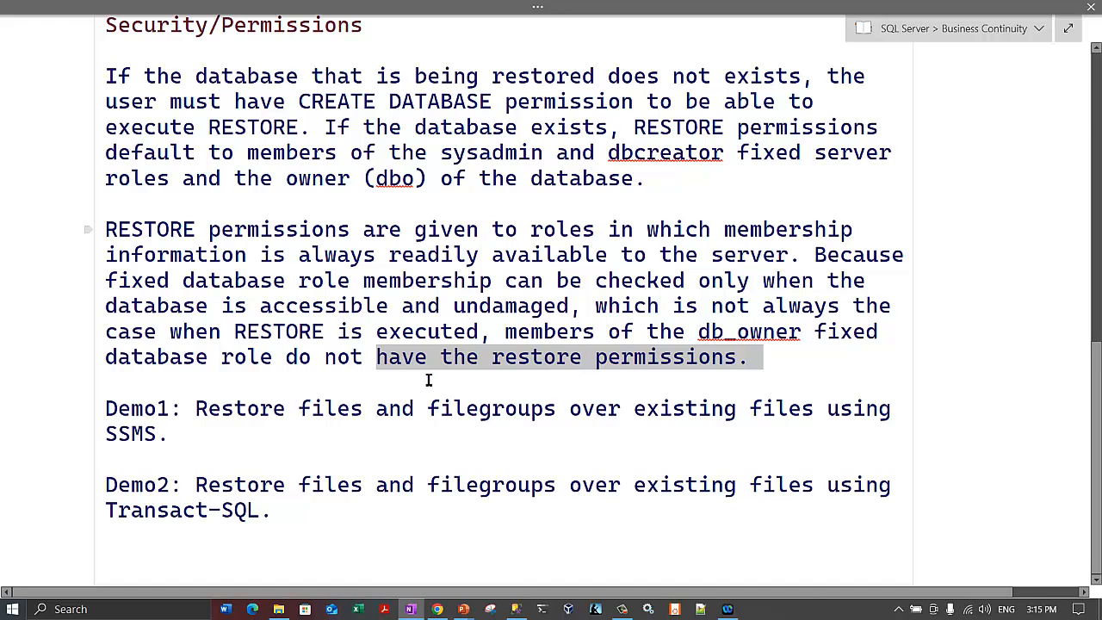
pyautogui.click(106, 413)
pyautogui.keyDown('shift'); pyautogui.click(213, 442); pyautogui.keyUp('shift')
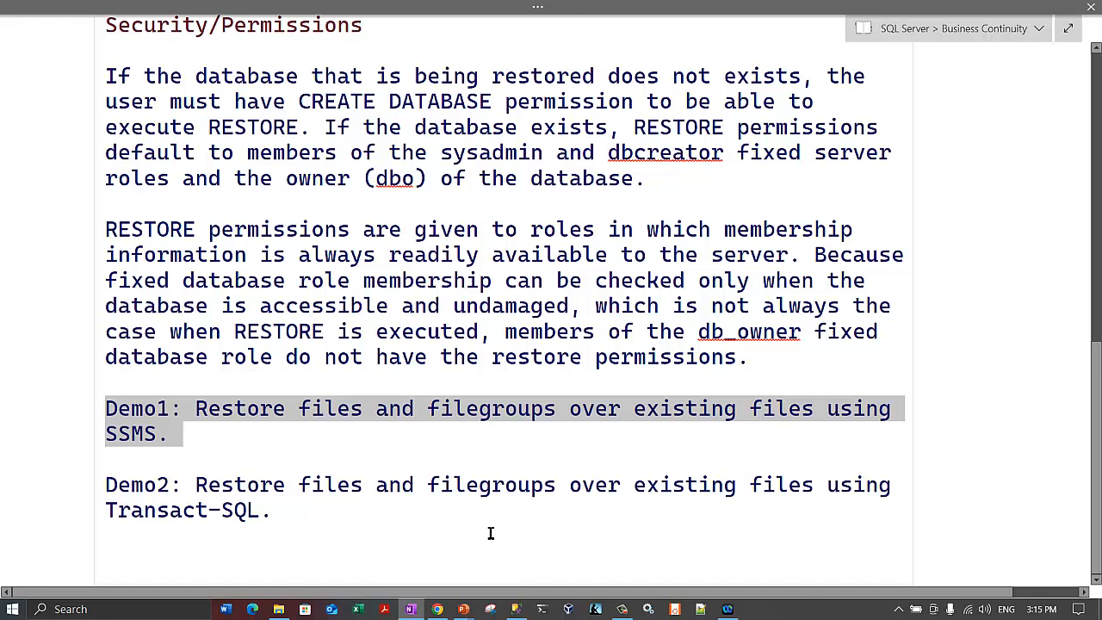
pyautogui.click(620, 613)
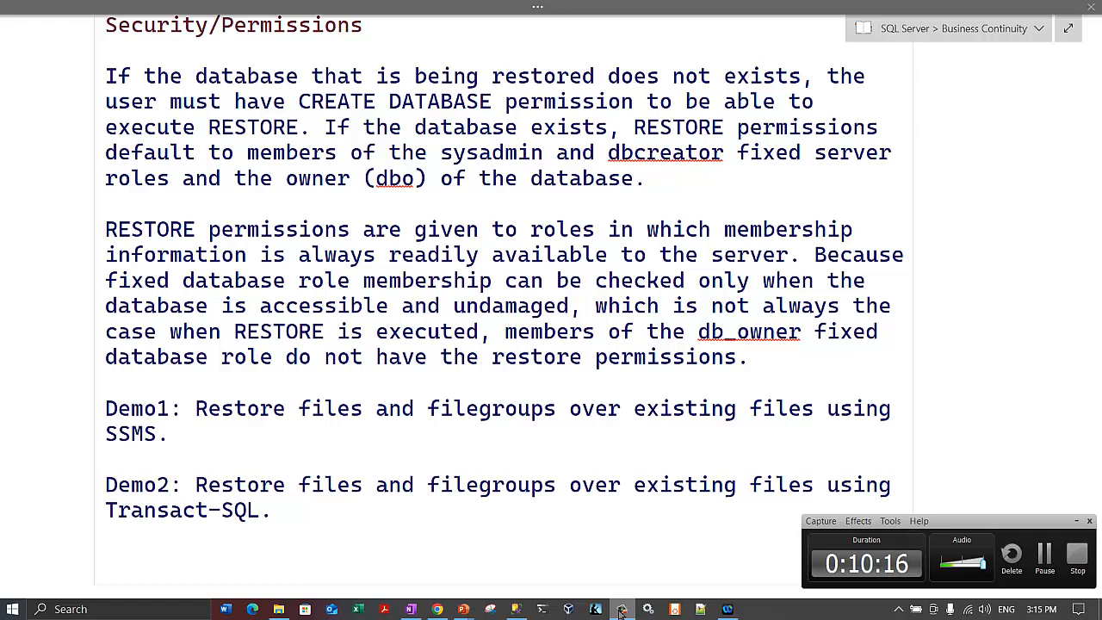
pyautogui.click(620, 613)
pyautogui.moveTo(171, 487); pyautogui.dragTo(361, 522)
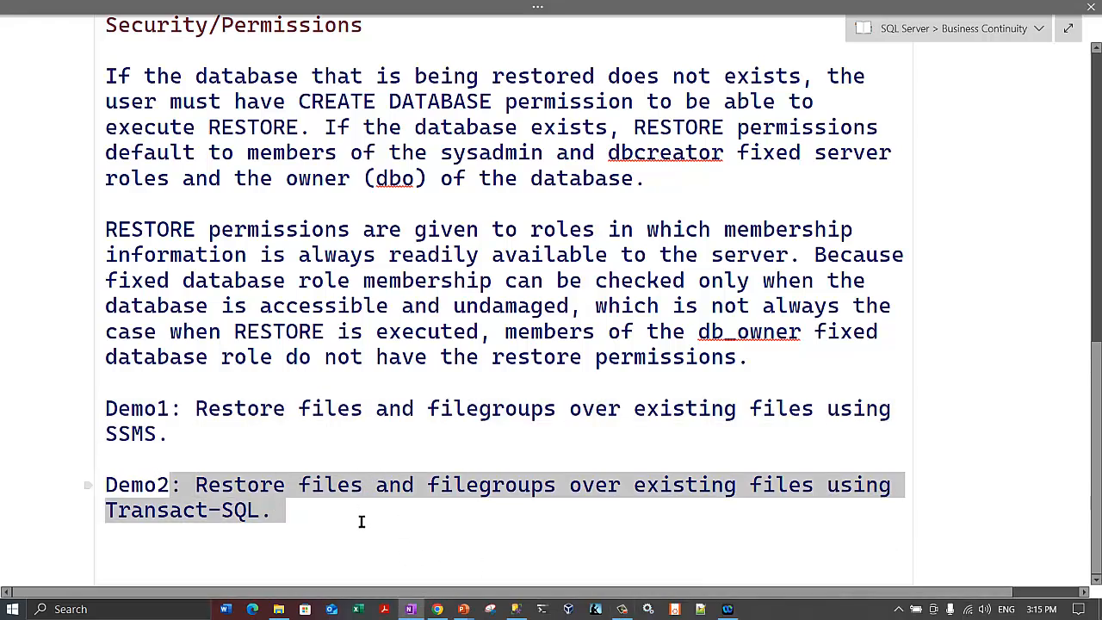
pyautogui.click(482, 536)
# - Switch to SQL Server Management Studio and examine the data and log file names in the AdventureWorks2022 database properties
pyautogui.click(515, 610)
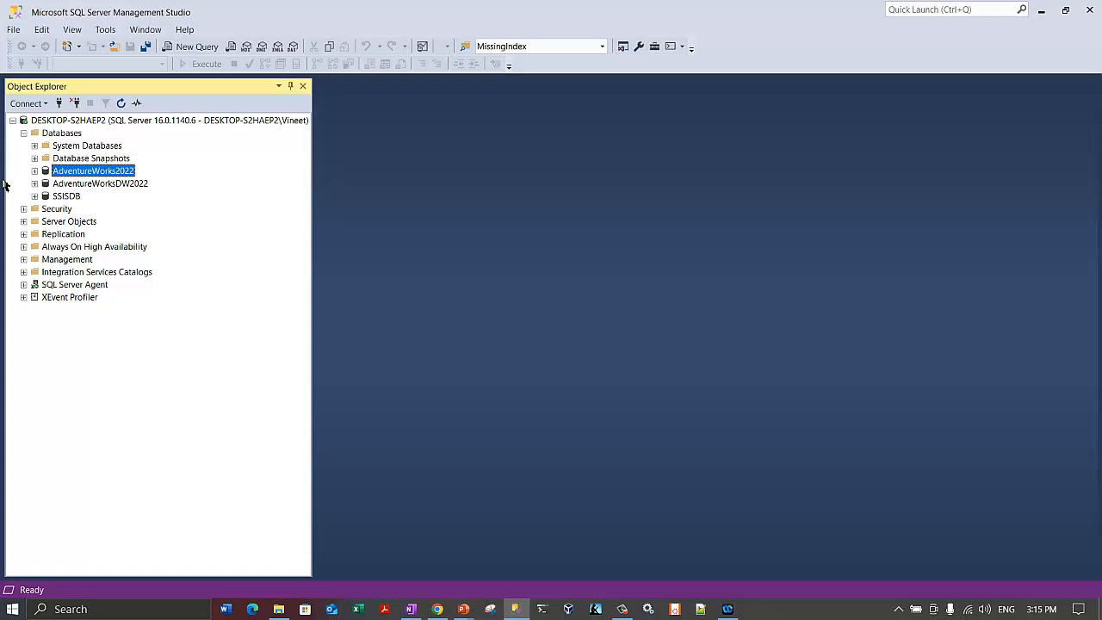
pyautogui.rightClick(125, 173)
pyautogui.click(286, 381)
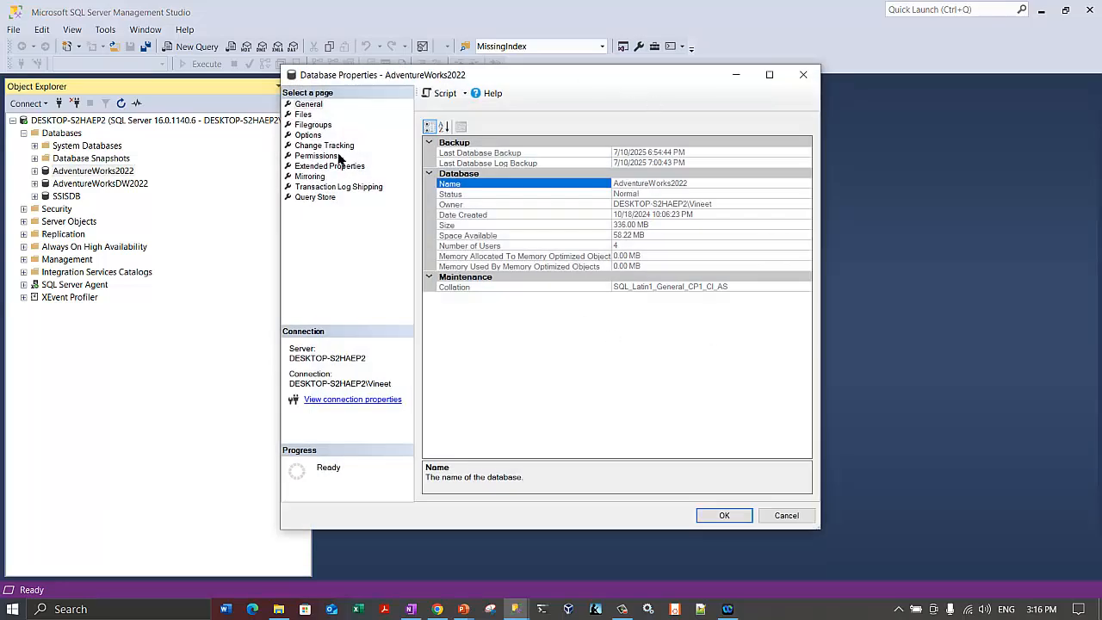
pyautogui.click(303, 115)
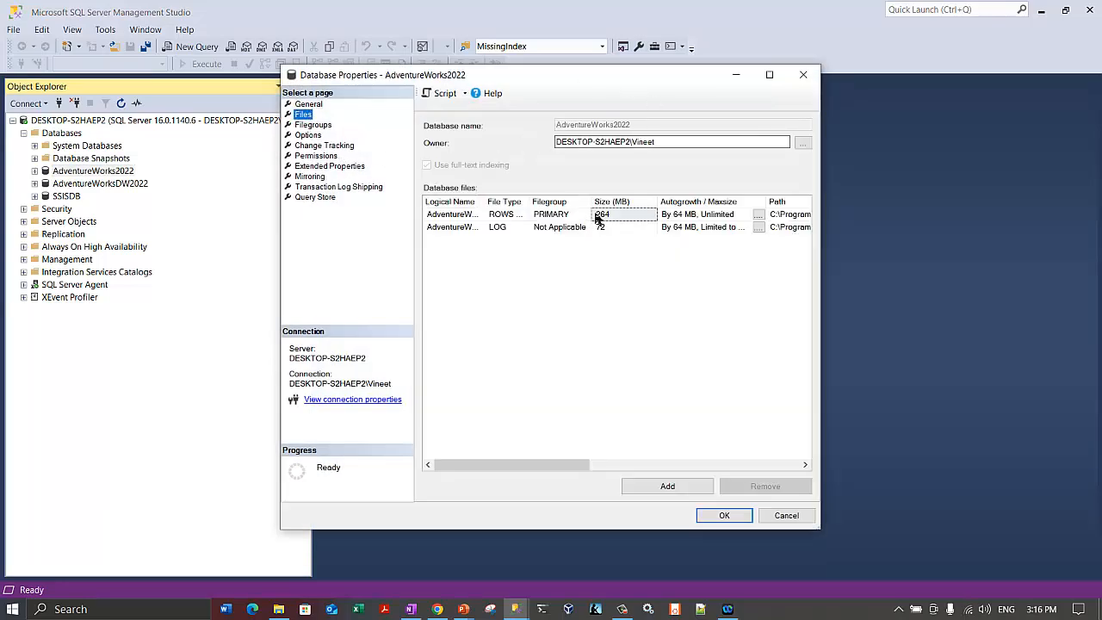
pyautogui.click(769, 75)
pyautogui.click(863, 148)
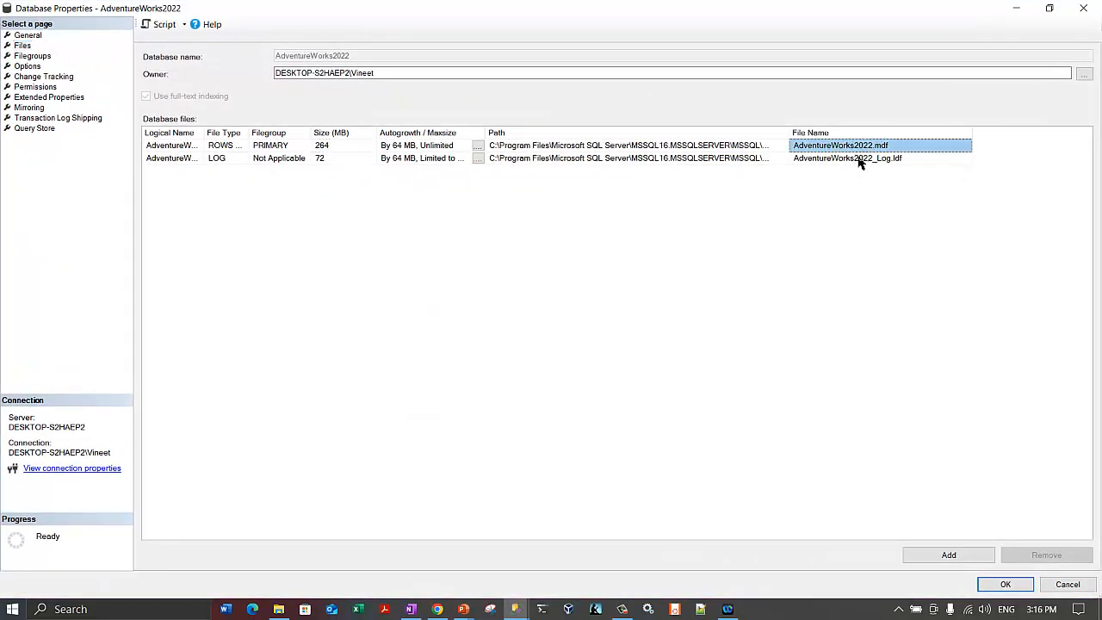
pyautogui.click(852, 159)
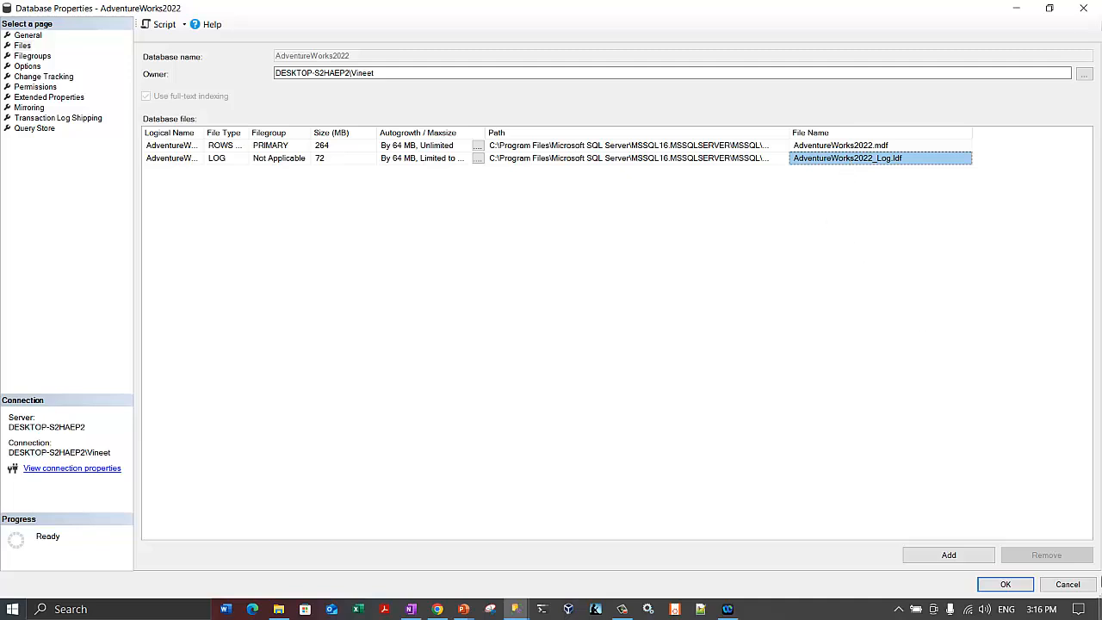
pyautogui.click(1065, 585)
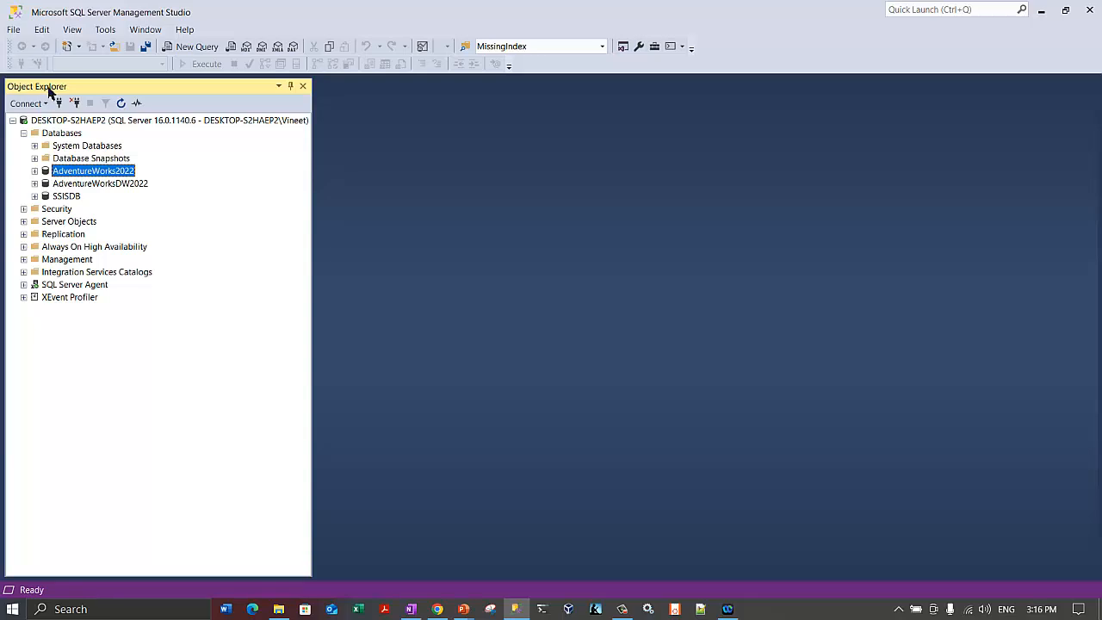
pyautogui.click(52, 122)
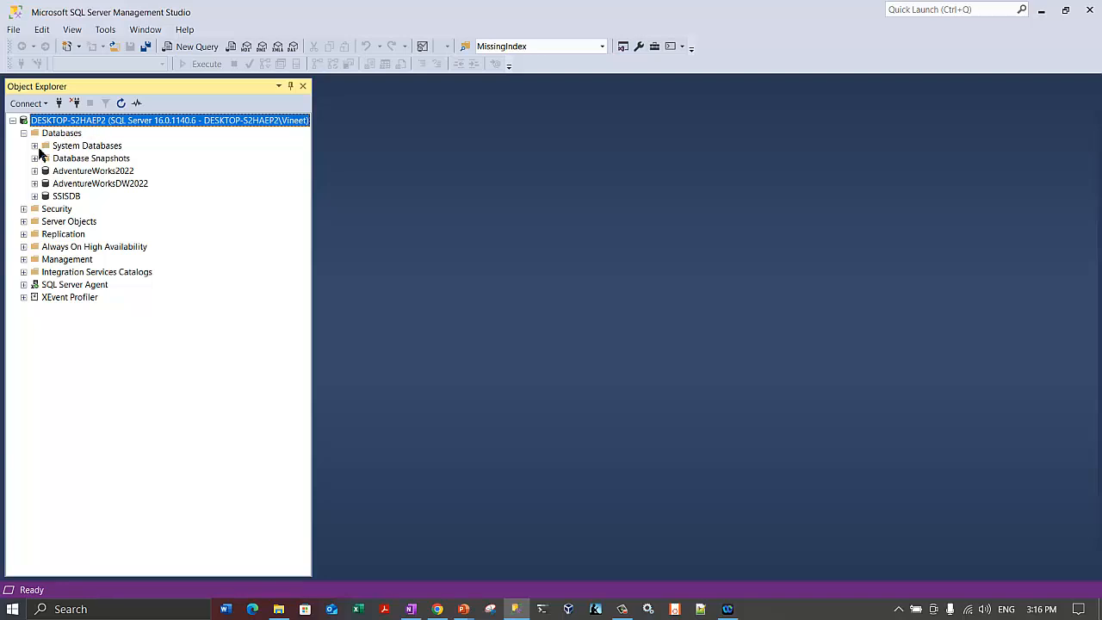
pyautogui.click(59, 135)
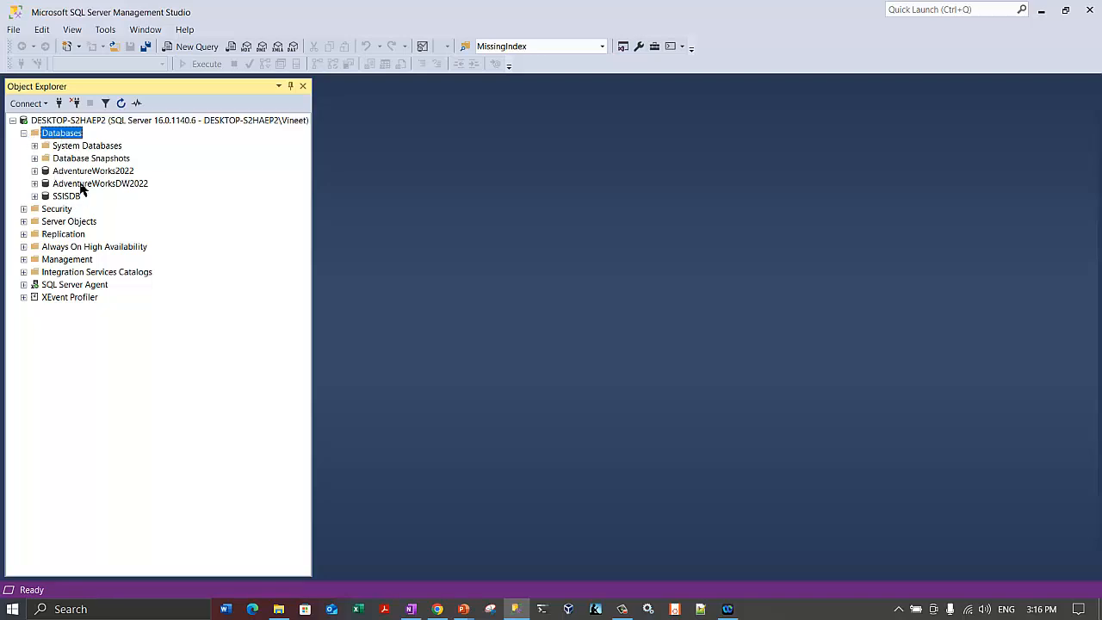
pyautogui.rightClick(93, 172)
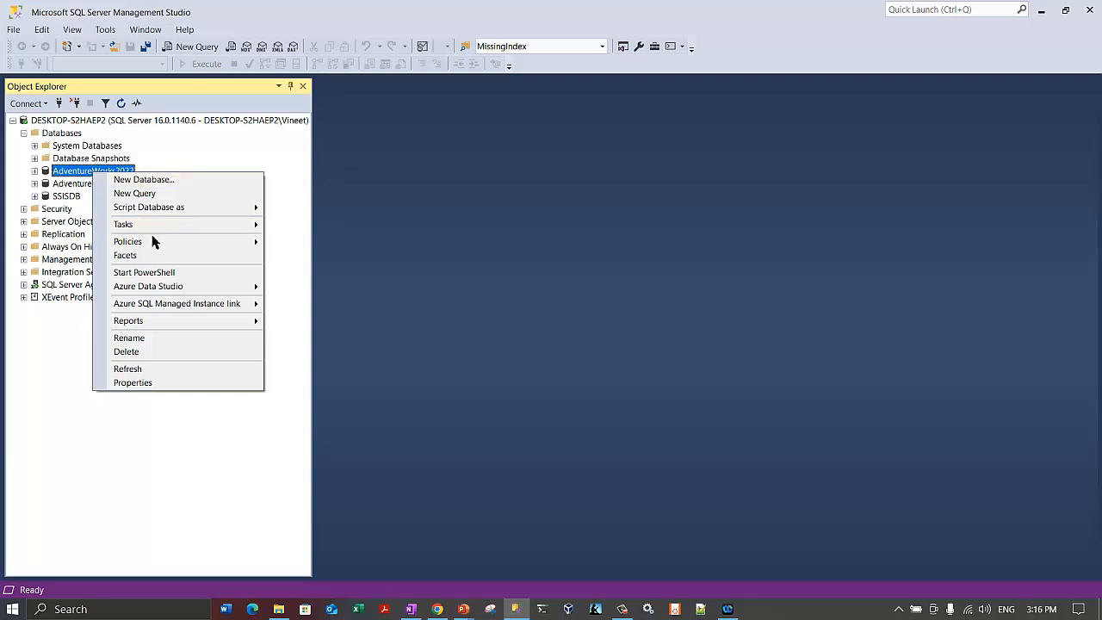
pyautogui.moveTo(171, 225)
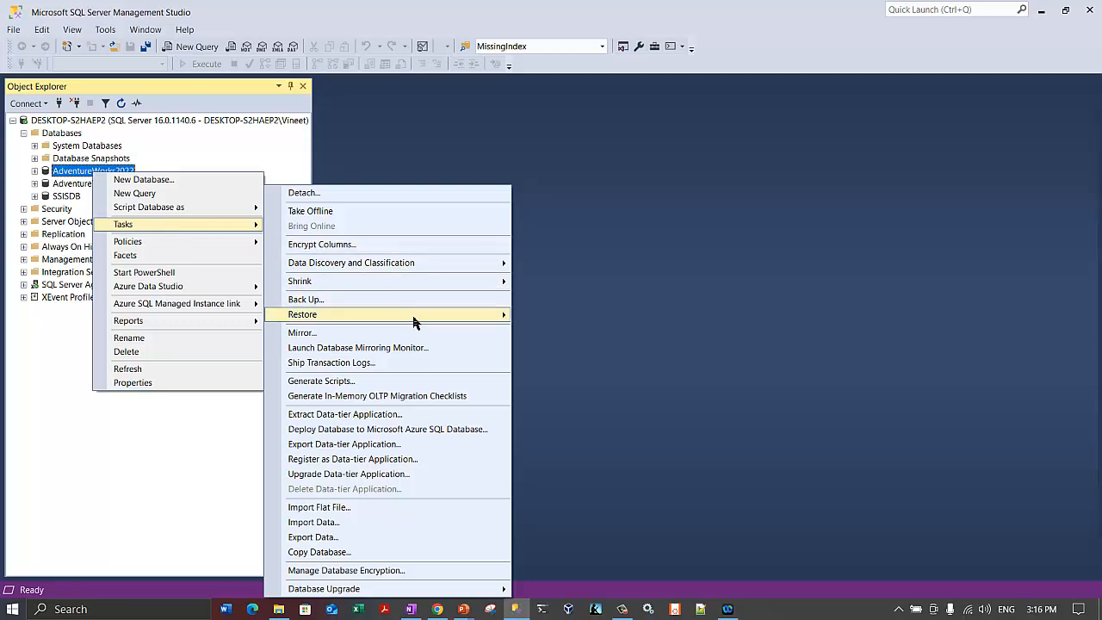
pyautogui.moveTo(414, 322)
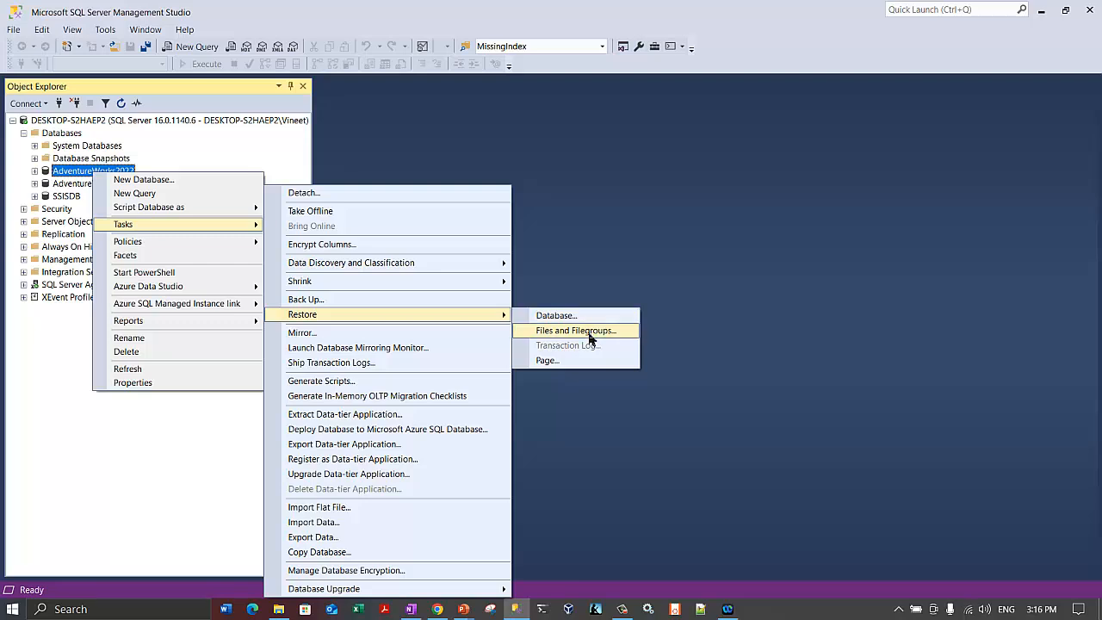
pyautogui.click(589, 331)
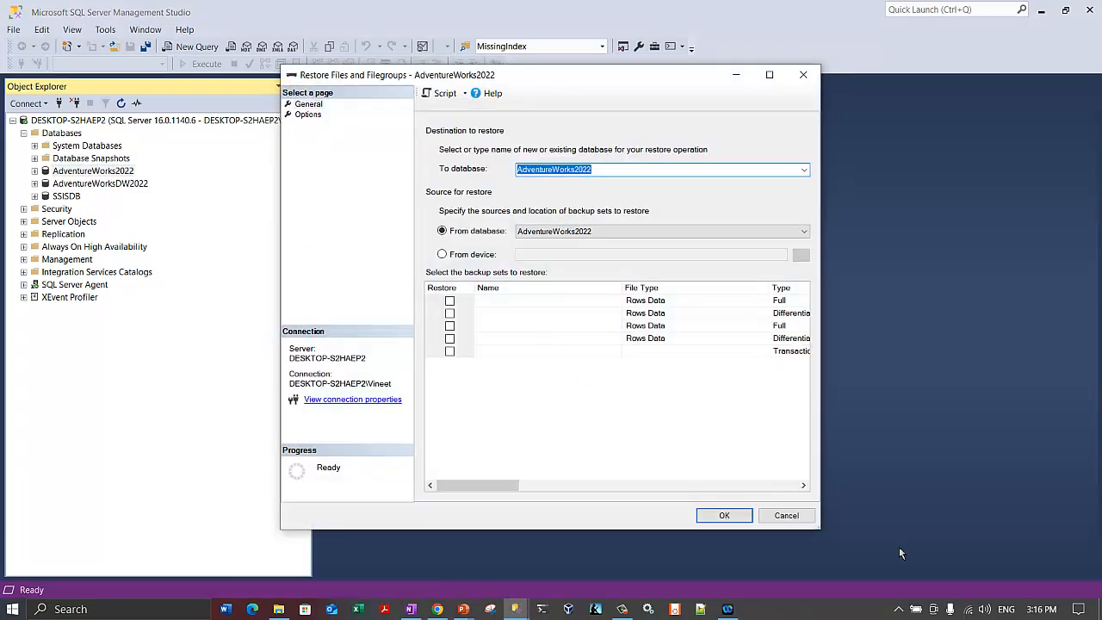
pyautogui.click(781, 511)
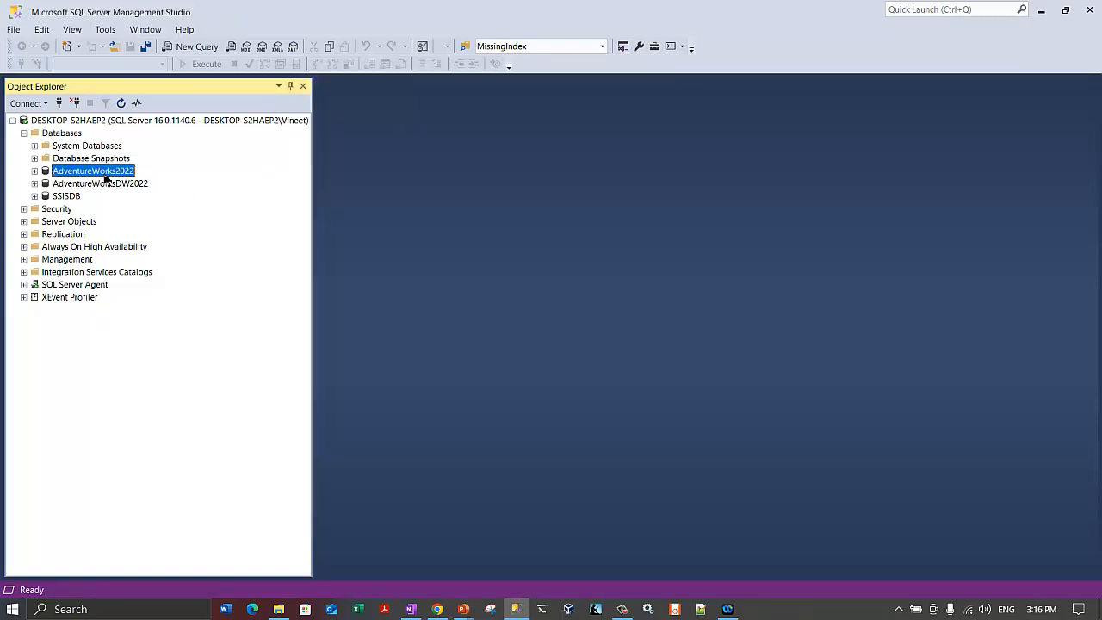
# - Open the Restore Files and Filegroups dialog for the AdventureWorks2022 database, maximize it and show its General page
pyautogui.rightClick(104, 173)
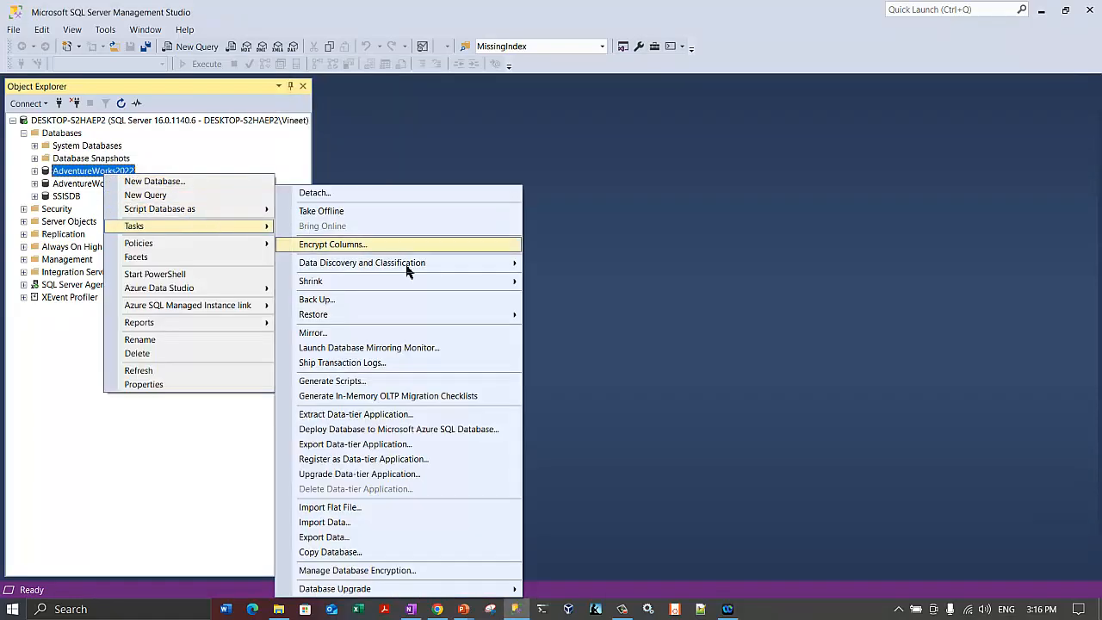
pyautogui.moveTo(469, 315)
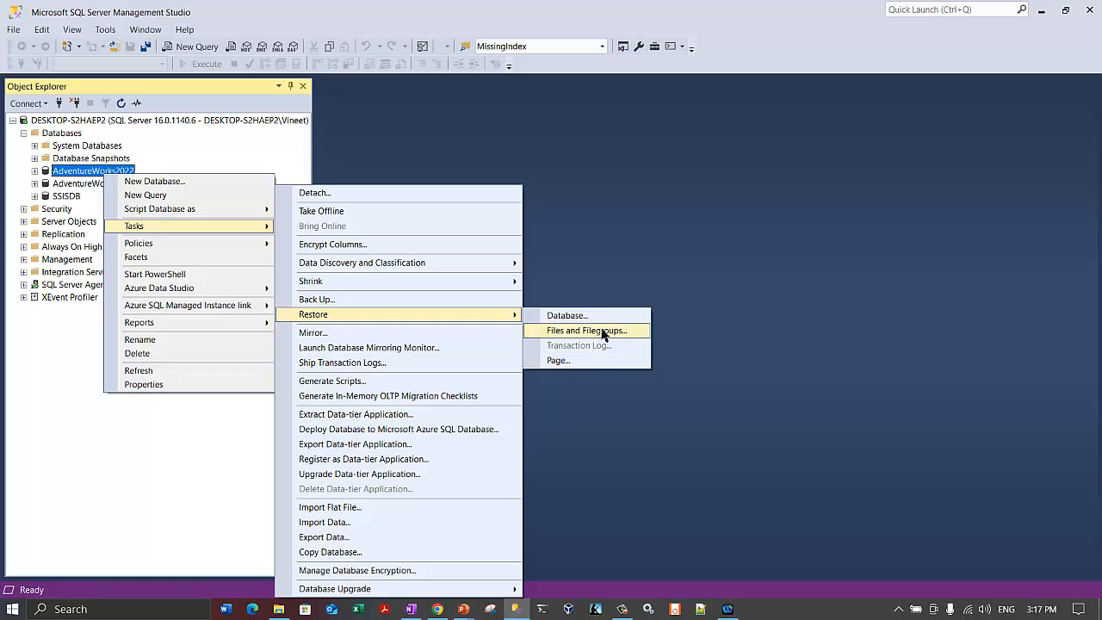
pyautogui.click(583, 234)
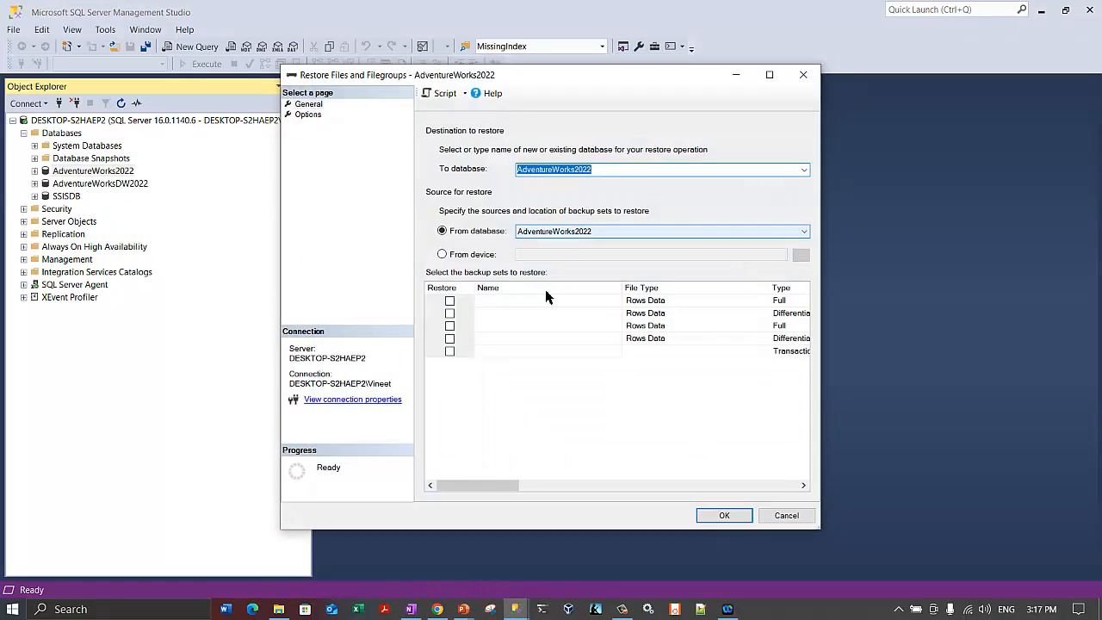
pyautogui.click(769, 74)
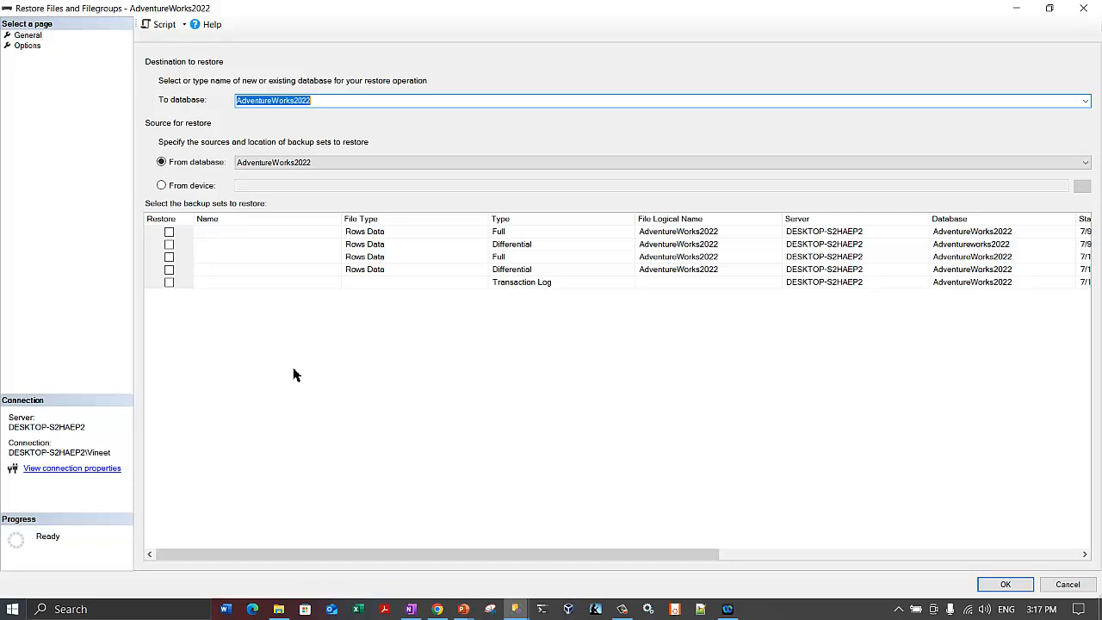
pyautogui.click(27, 36)
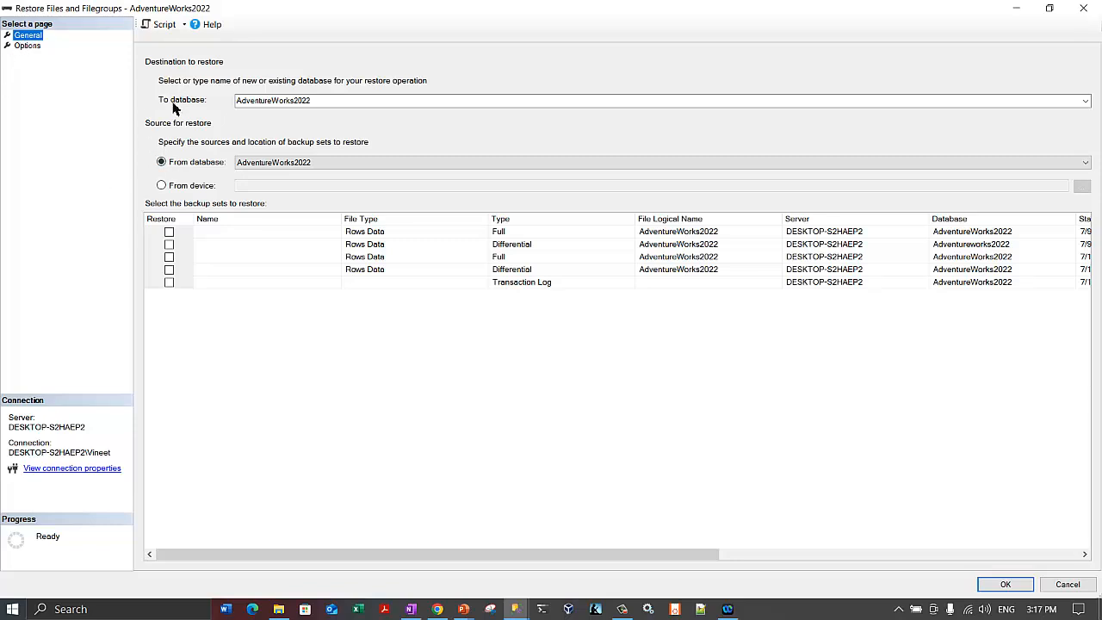
pyautogui.click(234, 313)
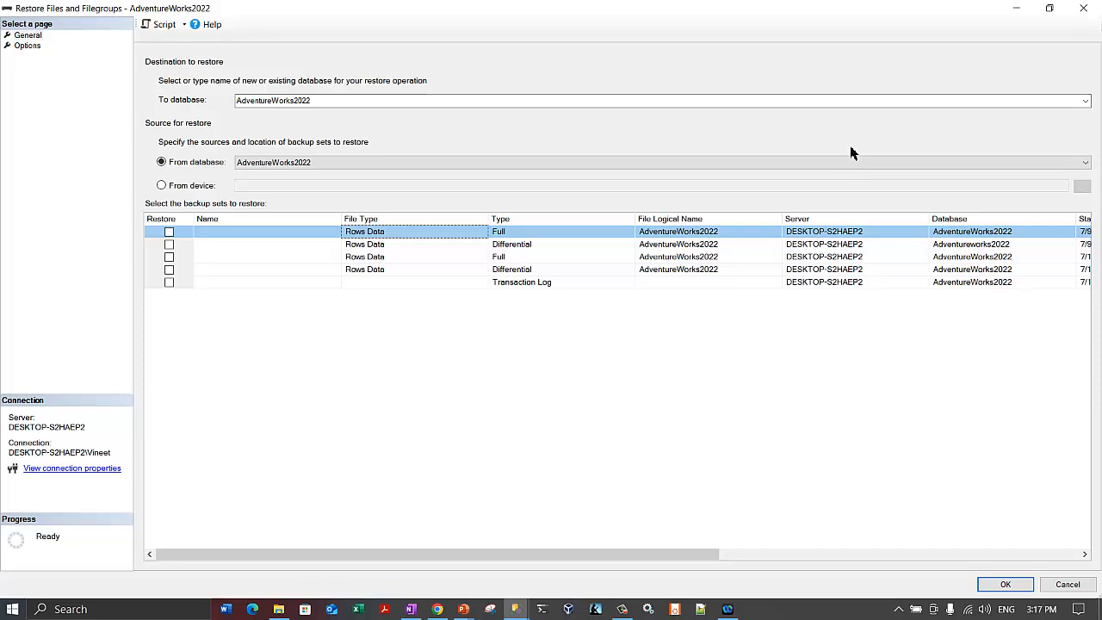
# - Choose AdventureWorks2022 as the destination database and as the source database, reviewing the other databases offered for each
pyautogui.click(1084, 101)
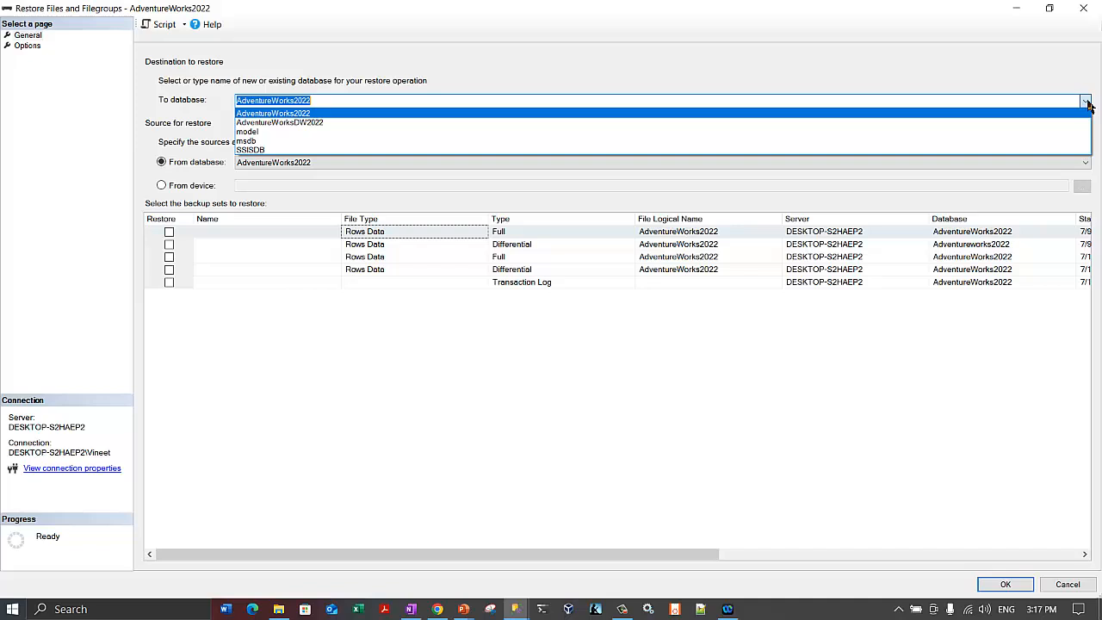
pyautogui.click(277, 116)
pyautogui.click(310, 100)
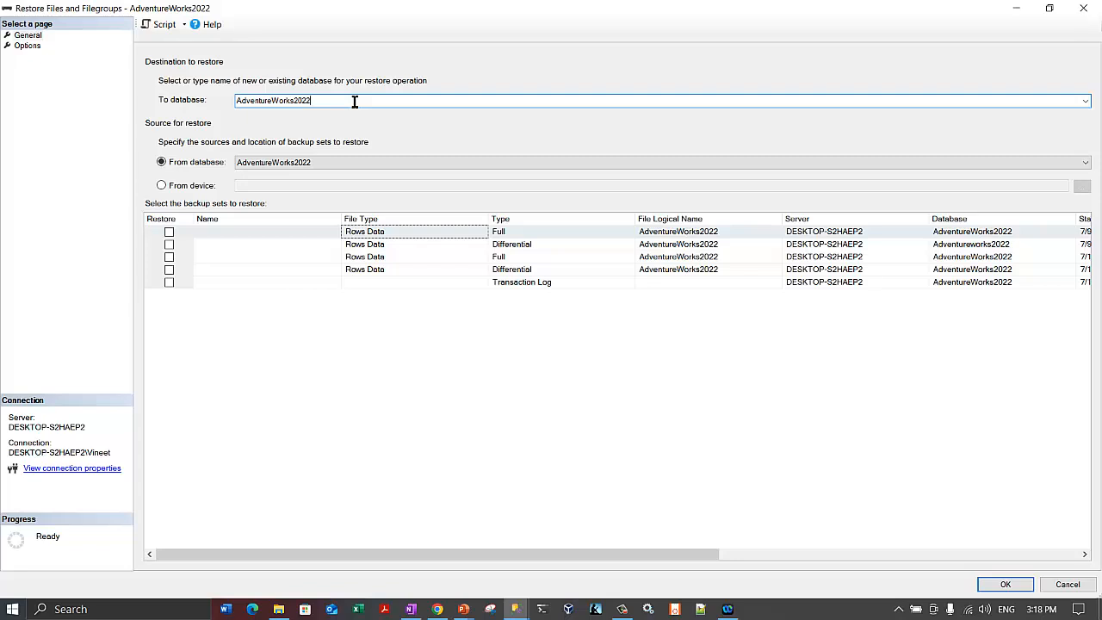
pyautogui.moveTo(341, 101); pyautogui.dragTo(214, 101)
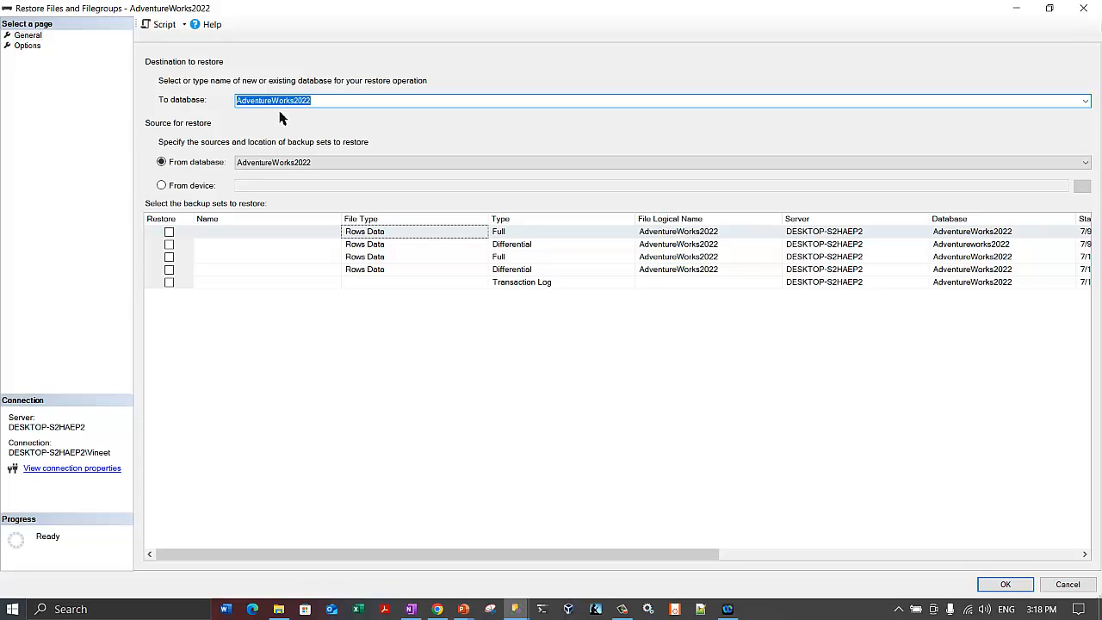
pyautogui.click(1085, 100)
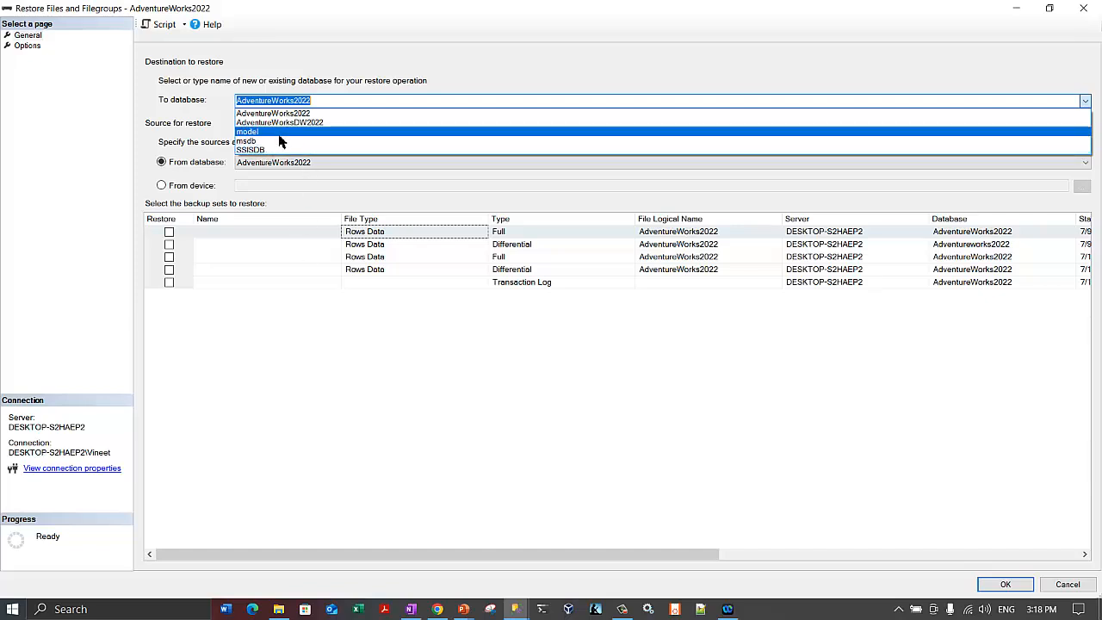
pyautogui.click(349, 349)
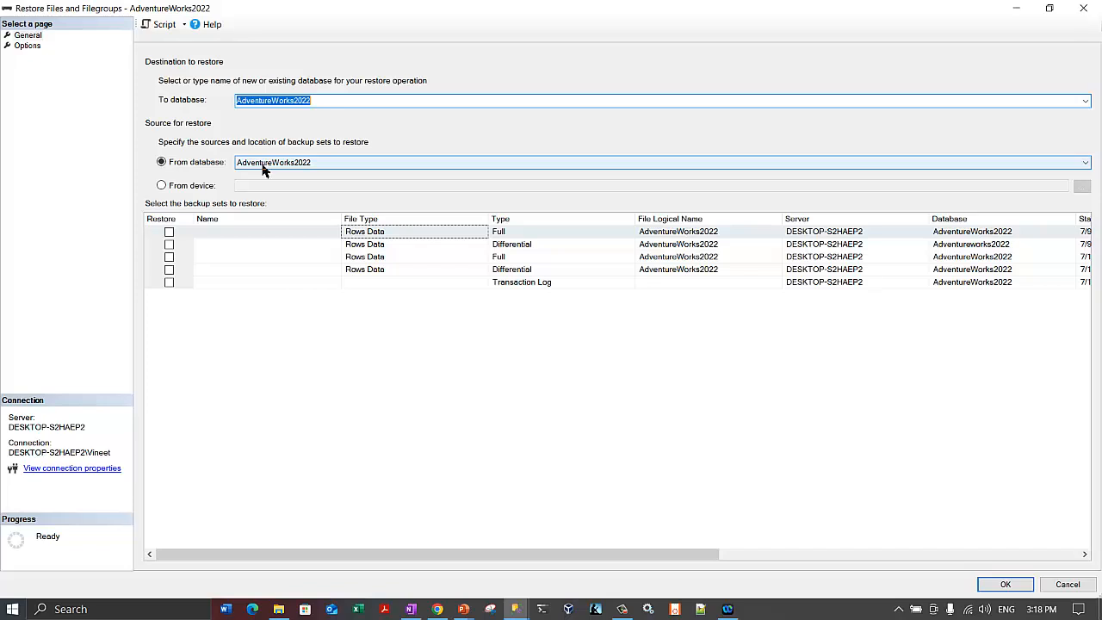
pyautogui.click(1086, 162)
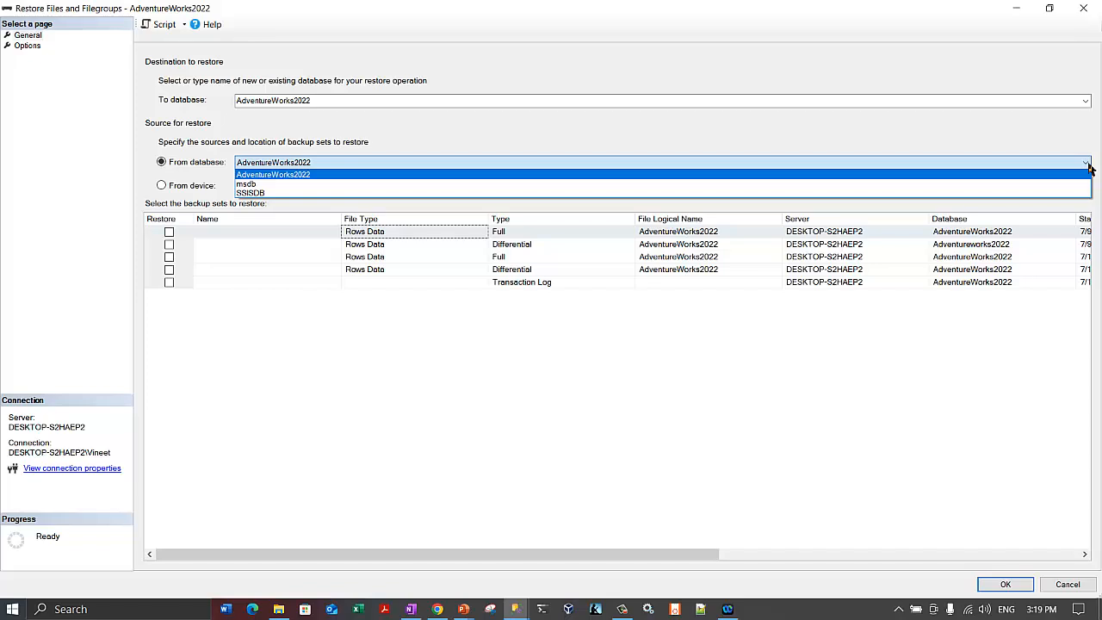
pyautogui.click(287, 175)
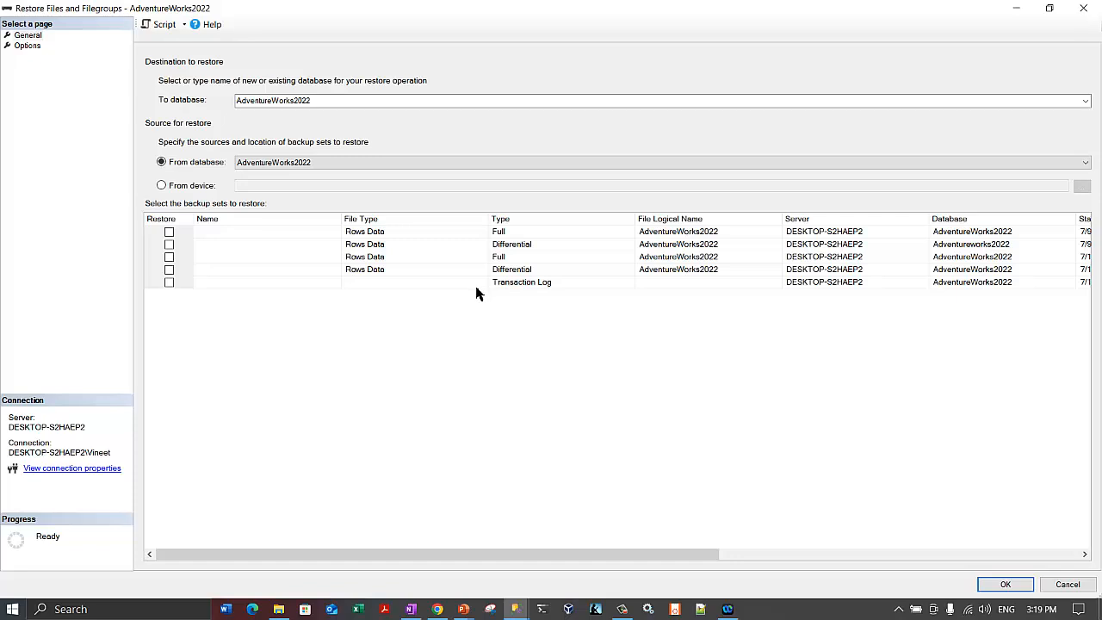
# - Go through the listed backup sets one by one and check the backup type of each
pyautogui.click(604, 234)
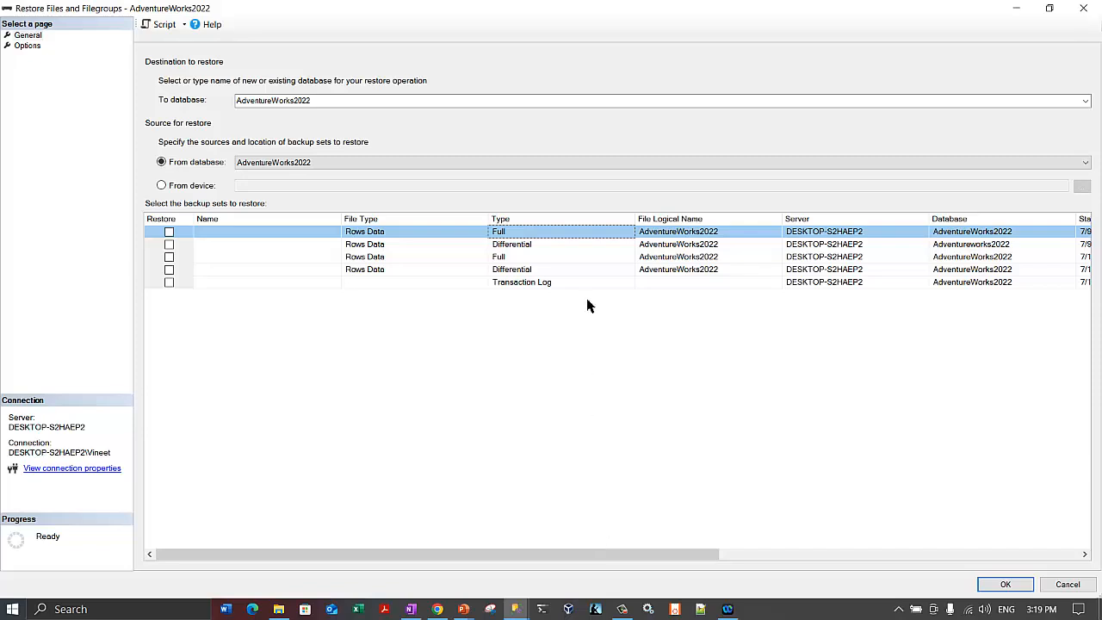
pyautogui.click(514, 247)
pyautogui.click(508, 260)
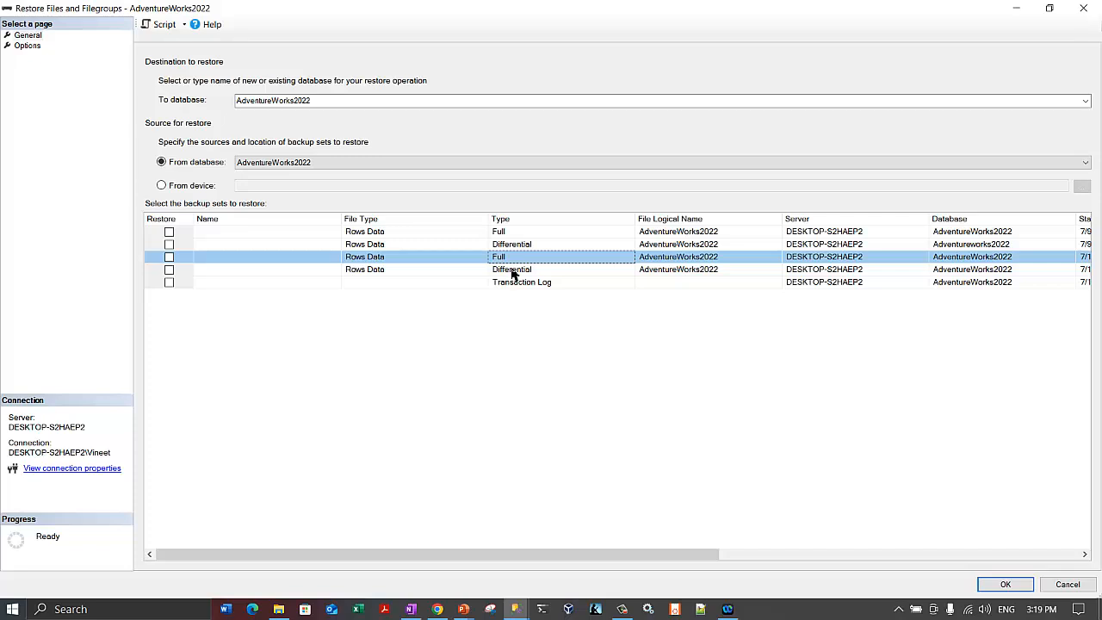
pyautogui.click(512, 272)
pyautogui.click(536, 283)
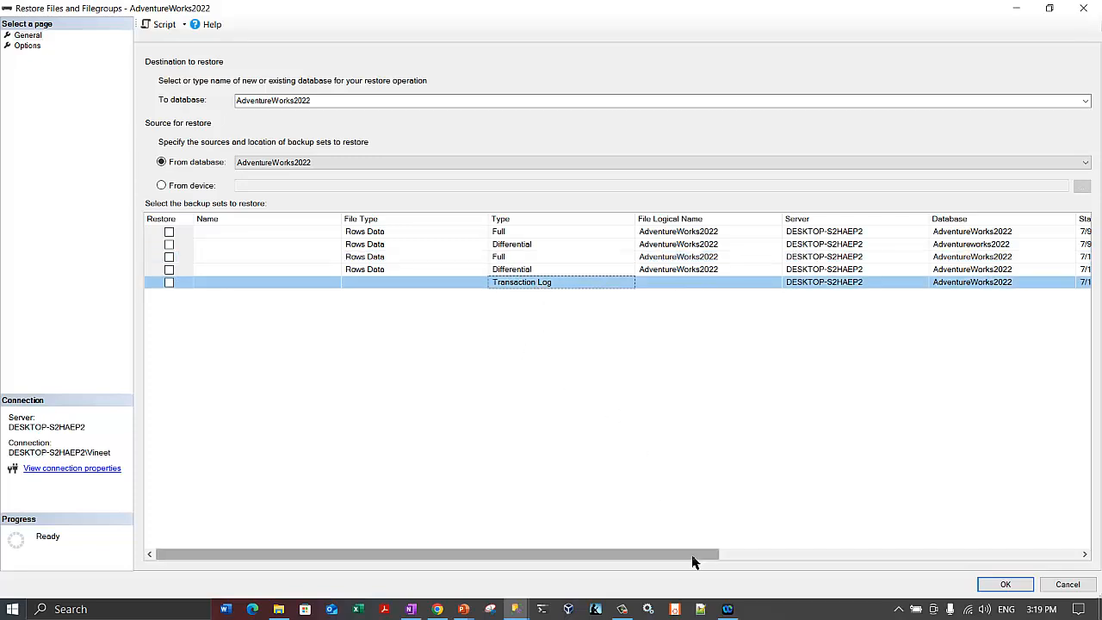
# - Examine the start and finish dates, size and user name columns of the listed backup sets
pyautogui.moveTo(701, 559); pyautogui.dragTo(918, 544)
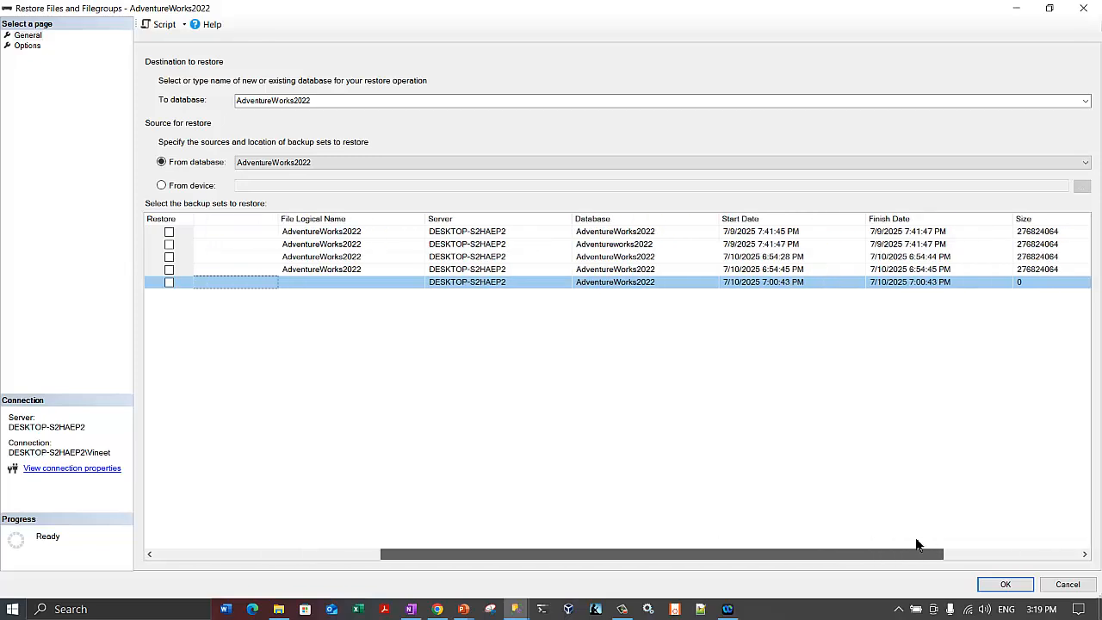
pyautogui.click(780, 234)
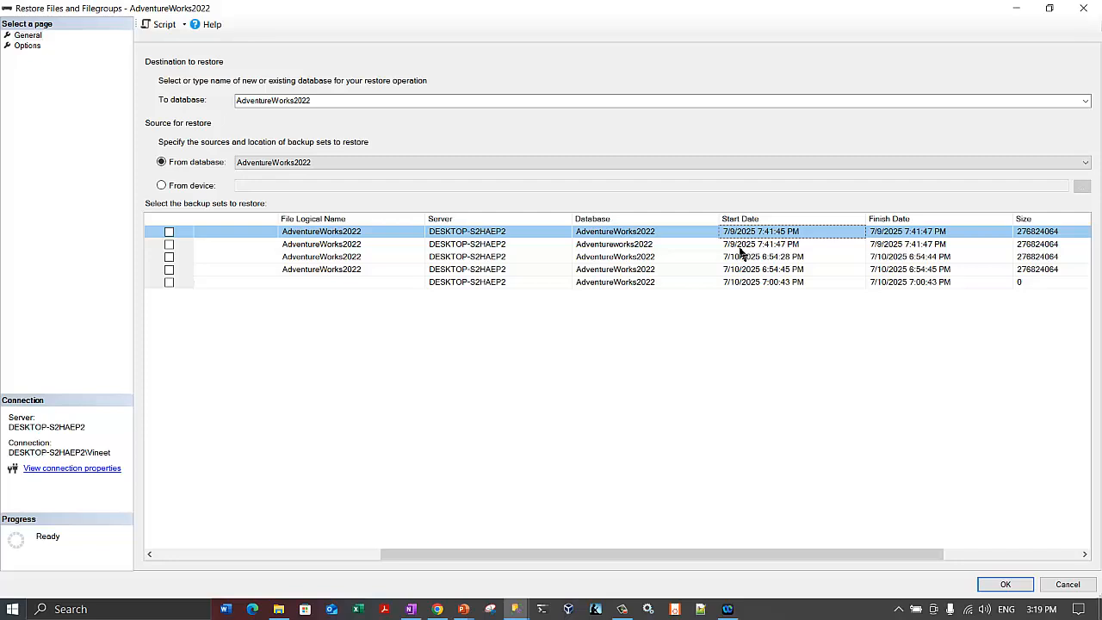
pyautogui.click(743, 247)
pyautogui.click(749, 235)
pyautogui.click(745, 247)
pyautogui.click(753, 259)
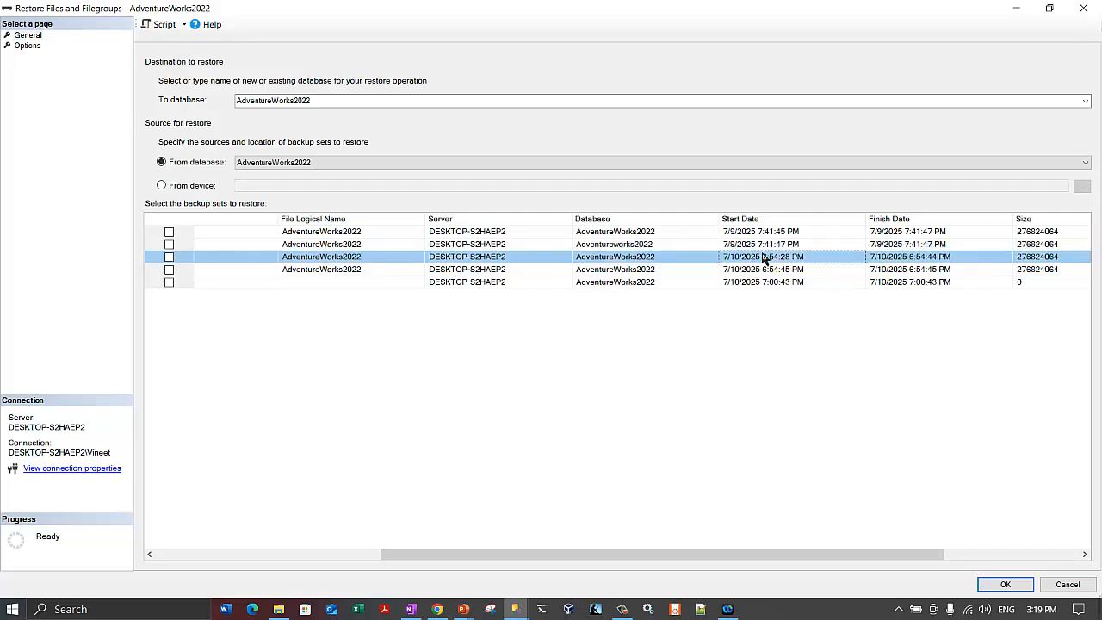
pyautogui.click(780, 270)
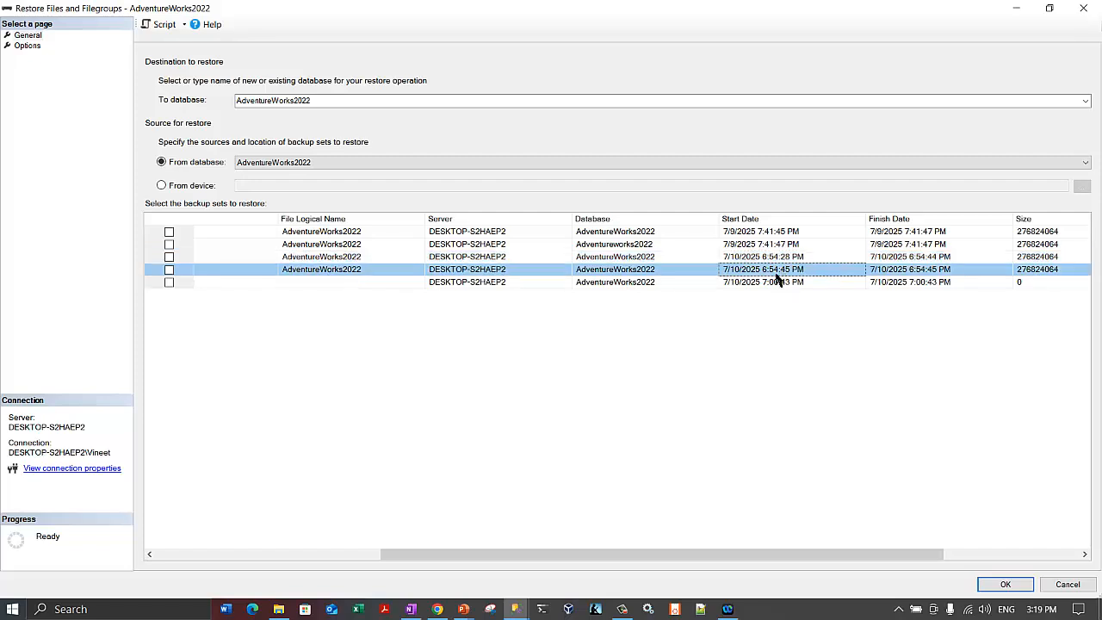
pyautogui.click(772, 284)
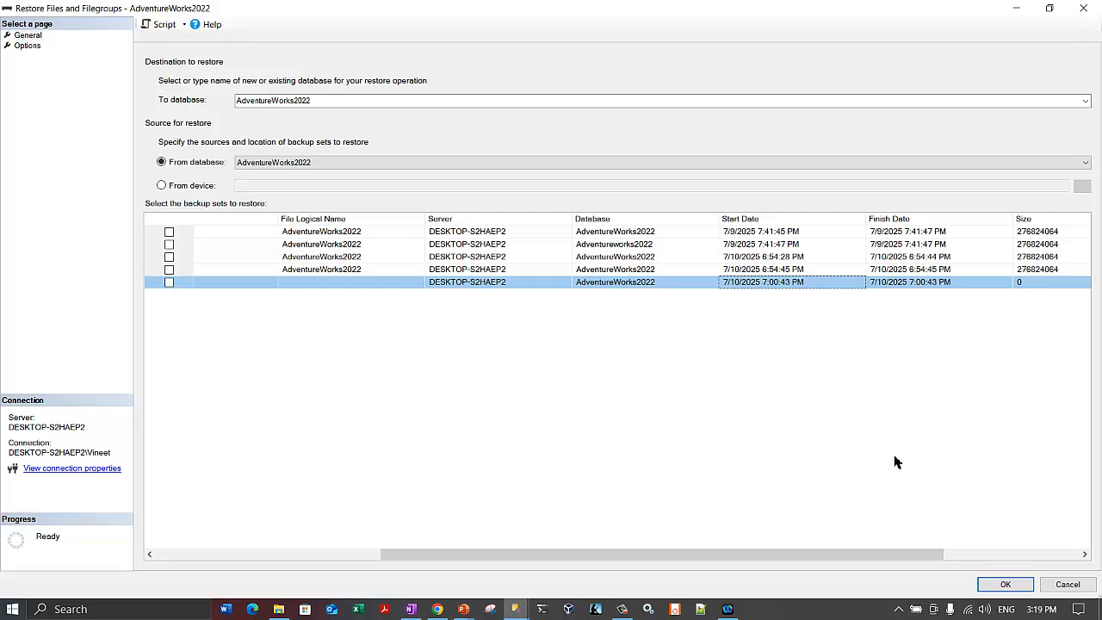
pyautogui.moveTo(856, 559); pyautogui.dragTo(544, 564)
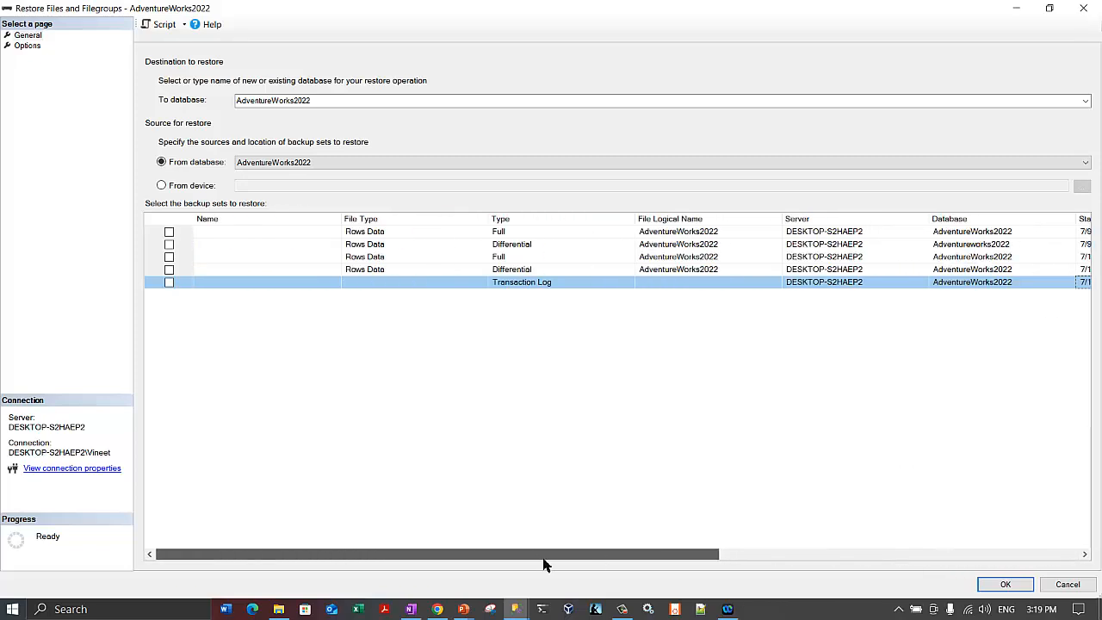
pyautogui.click(884, 560)
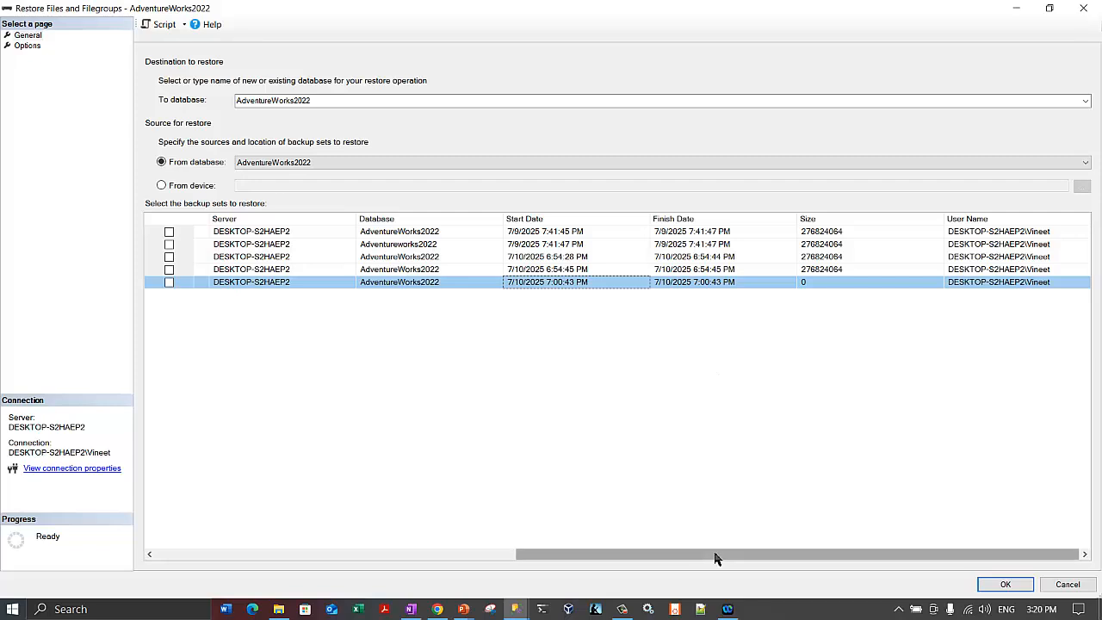
pyautogui.click(297, 558)
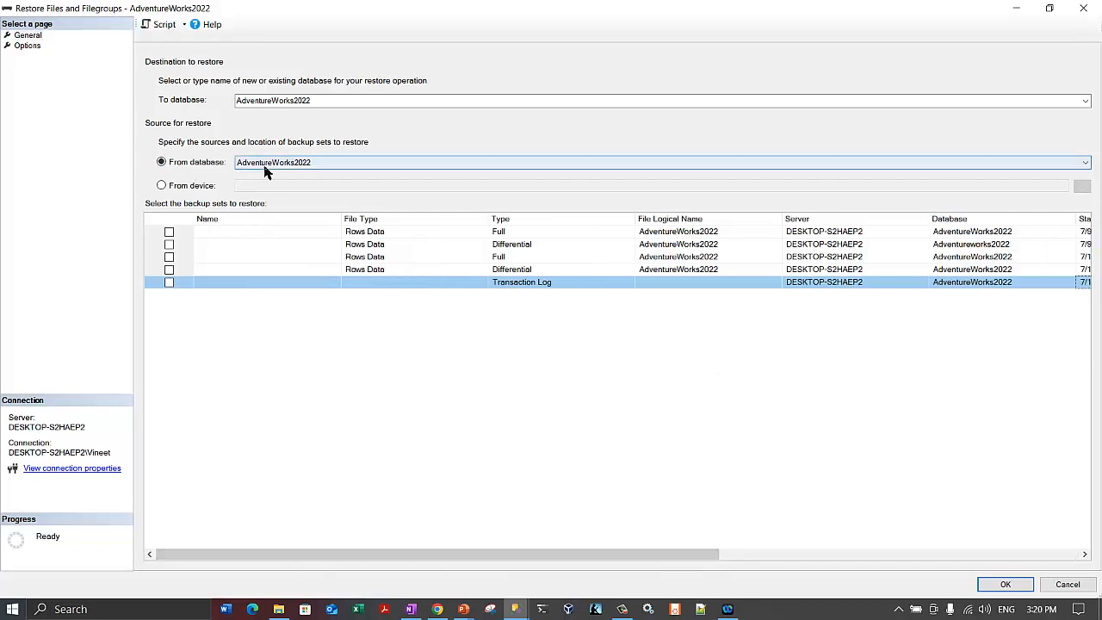
# - Switch the restore source to a device and select File as the backup media type
pyautogui.click(161, 186)
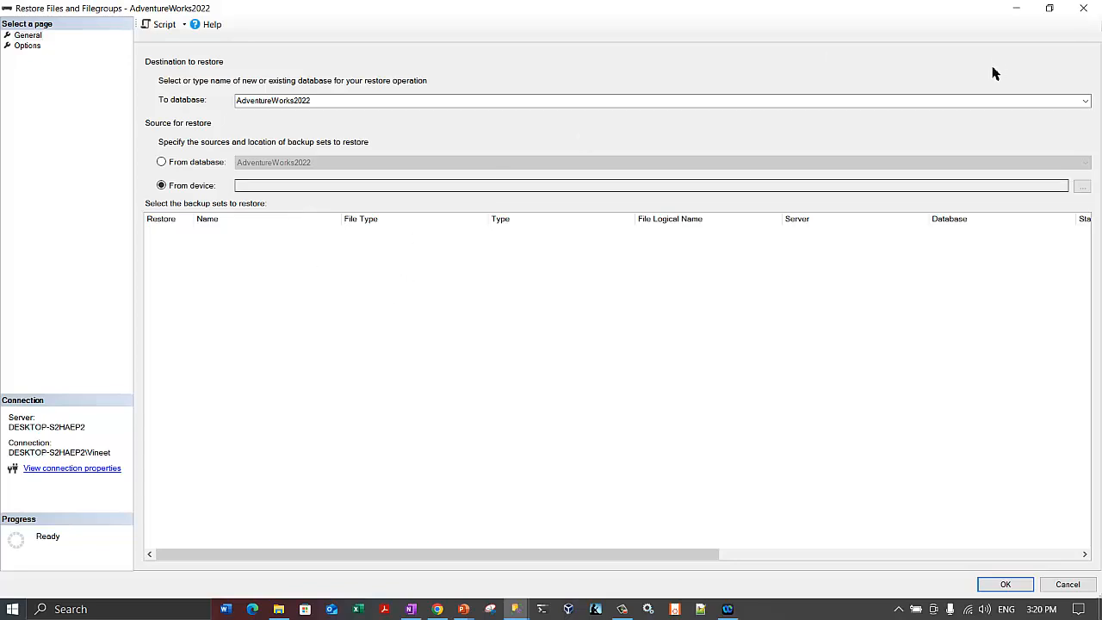
pyautogui.click(1079, 185)
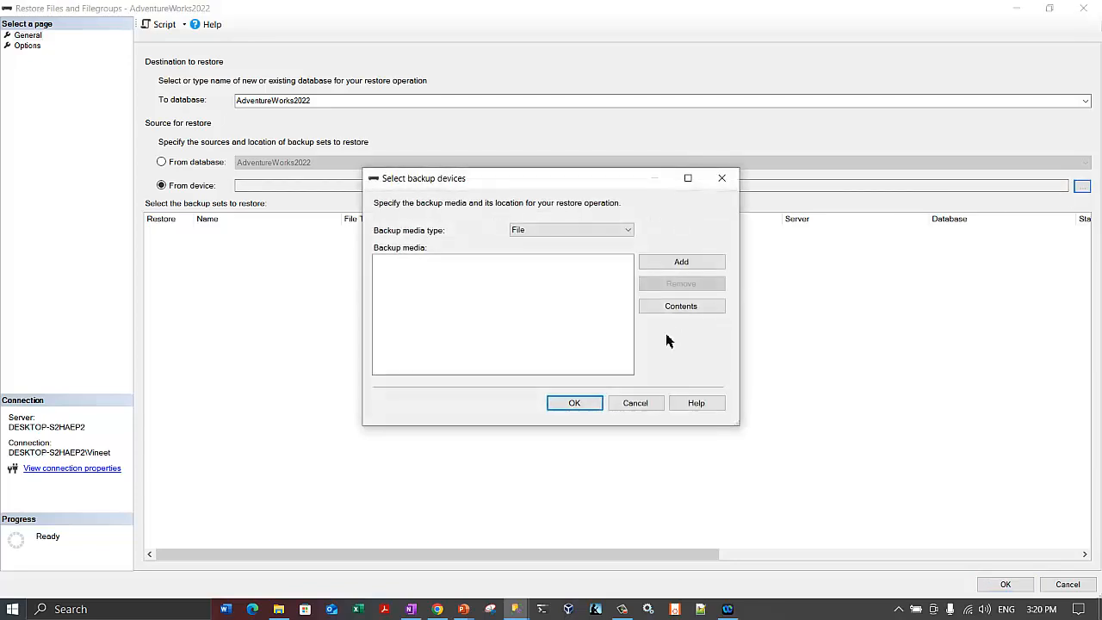
pyautogui.click(525, 230)
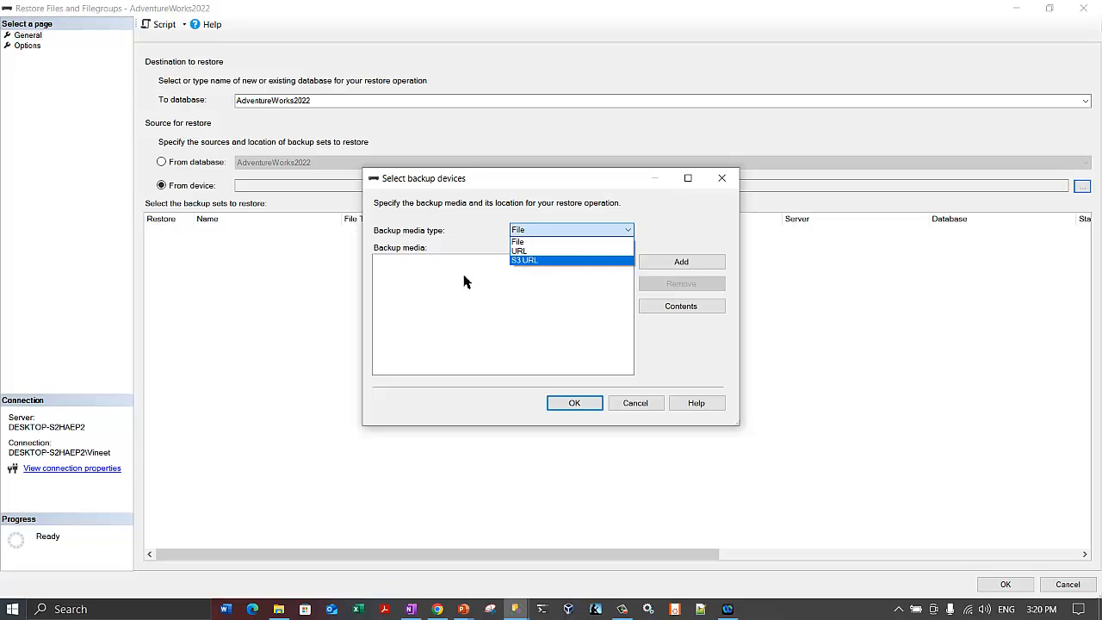
pyautogui.click(480, 240)
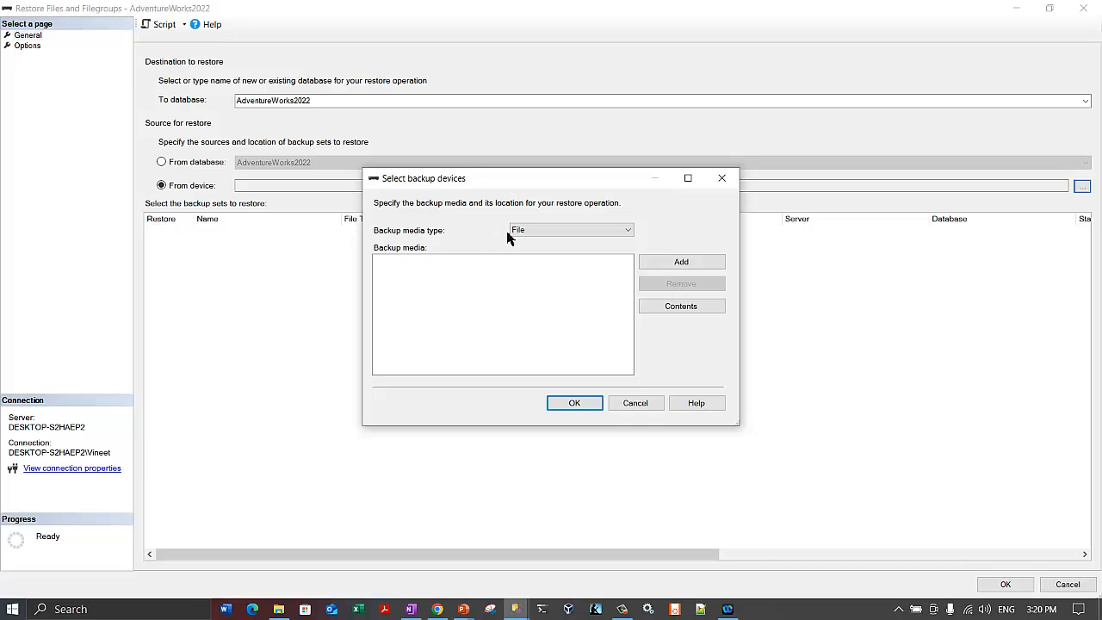
pyautogui.click(565, 232)
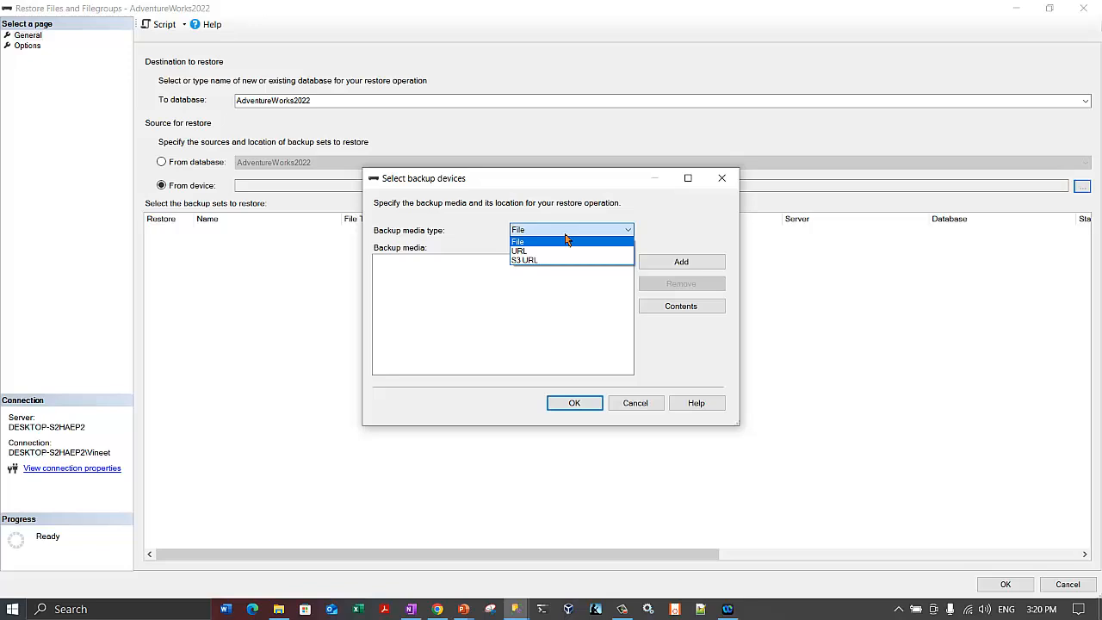
pyautogui.click(543, 243)
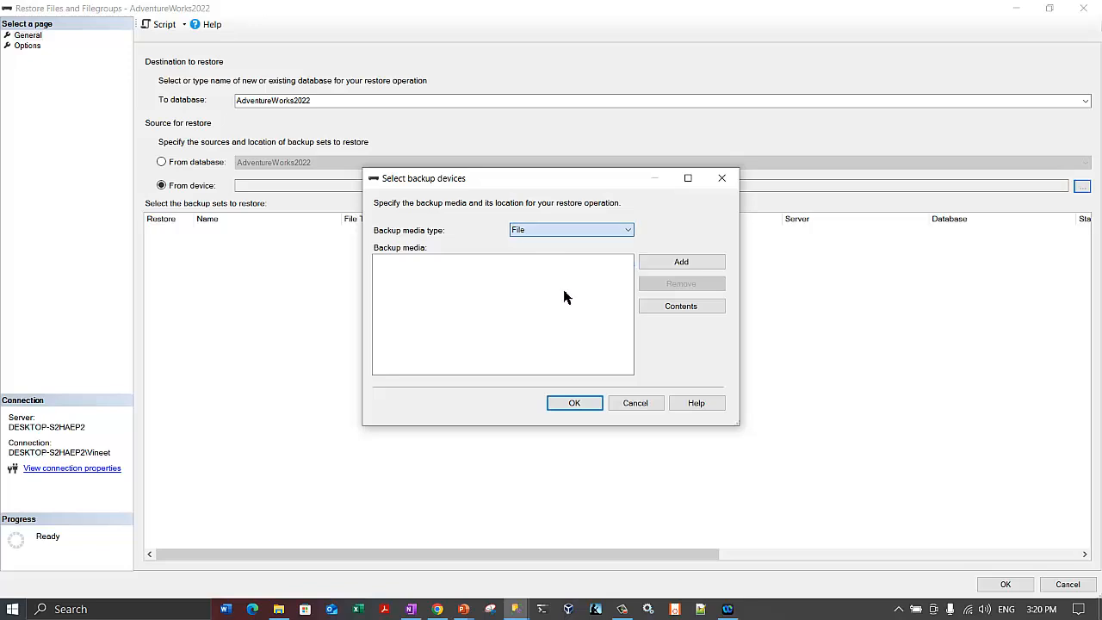
# - Add the backup file Backup_AdventureWorks2022_2025_07_10.bak as the backup media and confirm it as the restore source
pyautogui.click(688, 263)
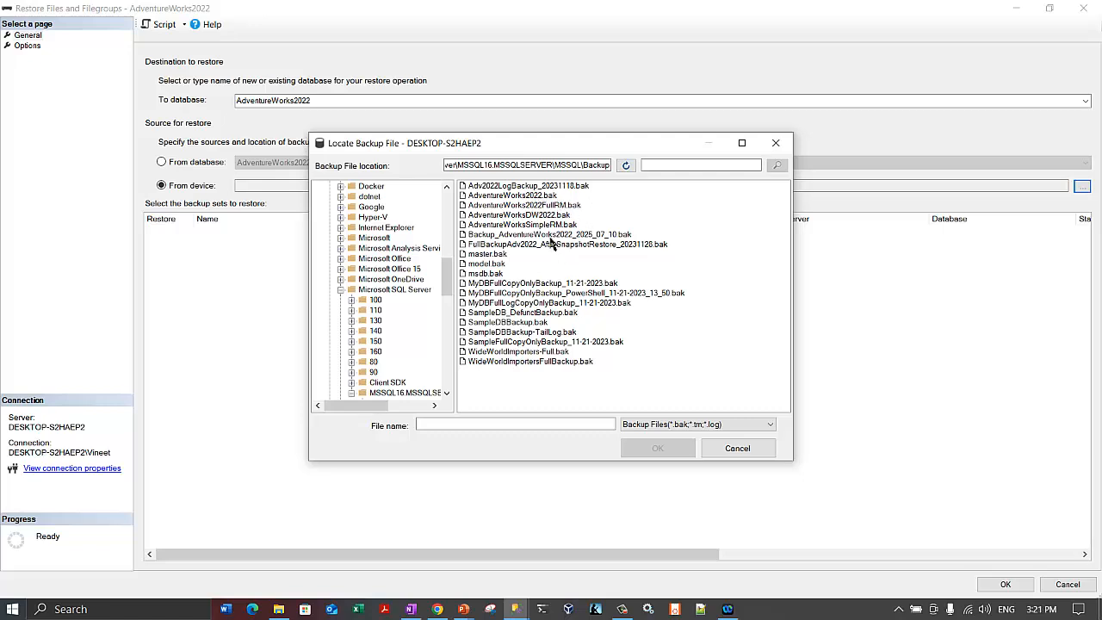
pyautogui.click(541, 207)
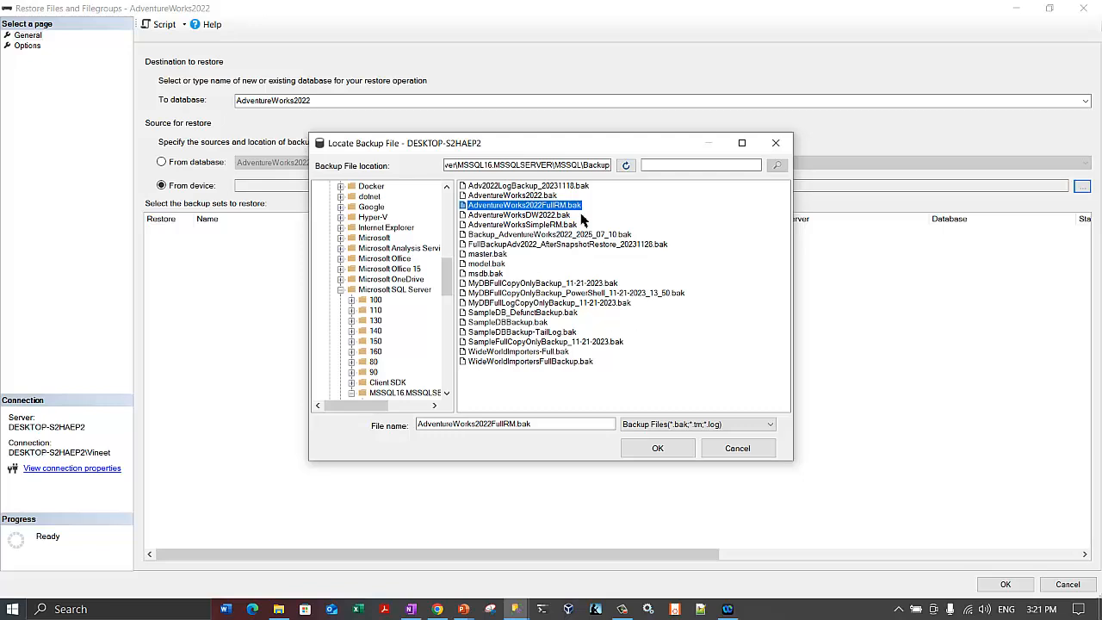
pyautogui.click(518, 238)
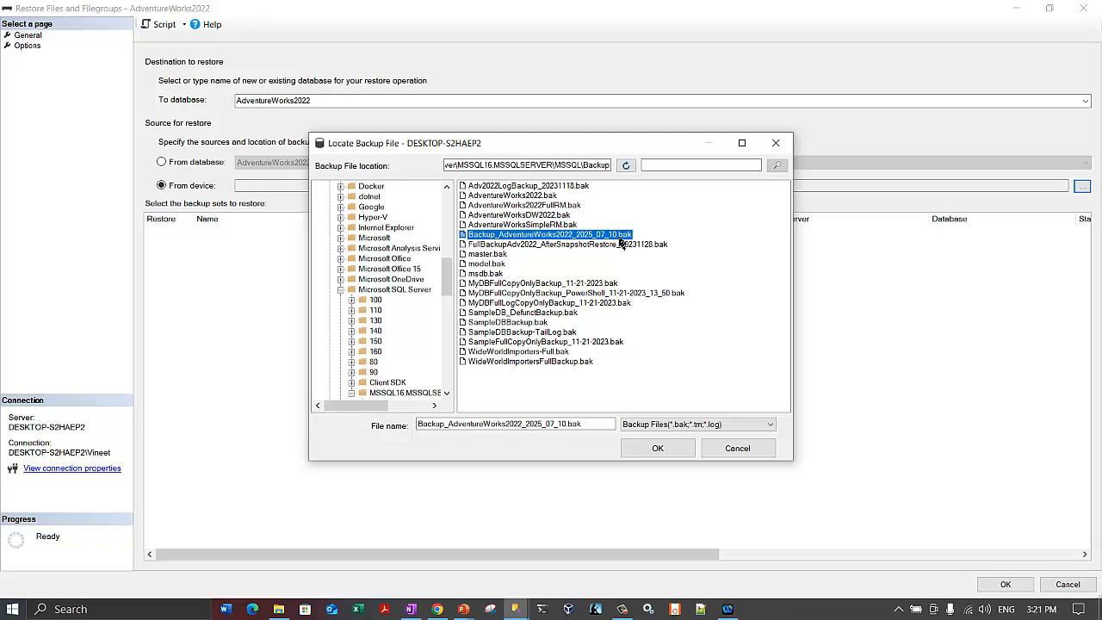
pyautogui.click(658, 447)
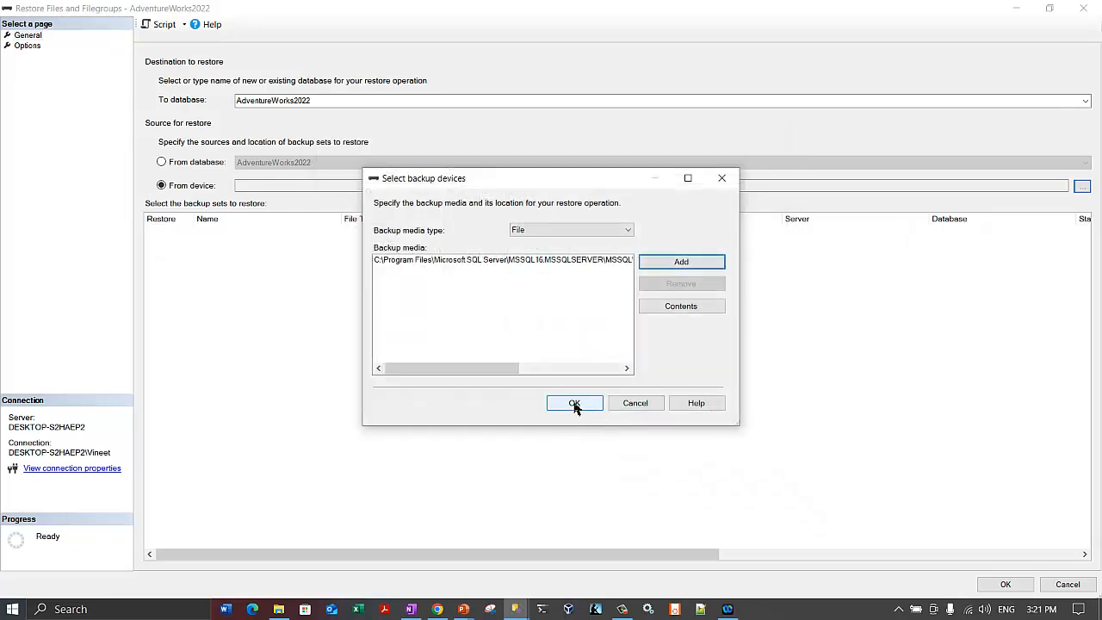
pyautogui.click(574, 404)
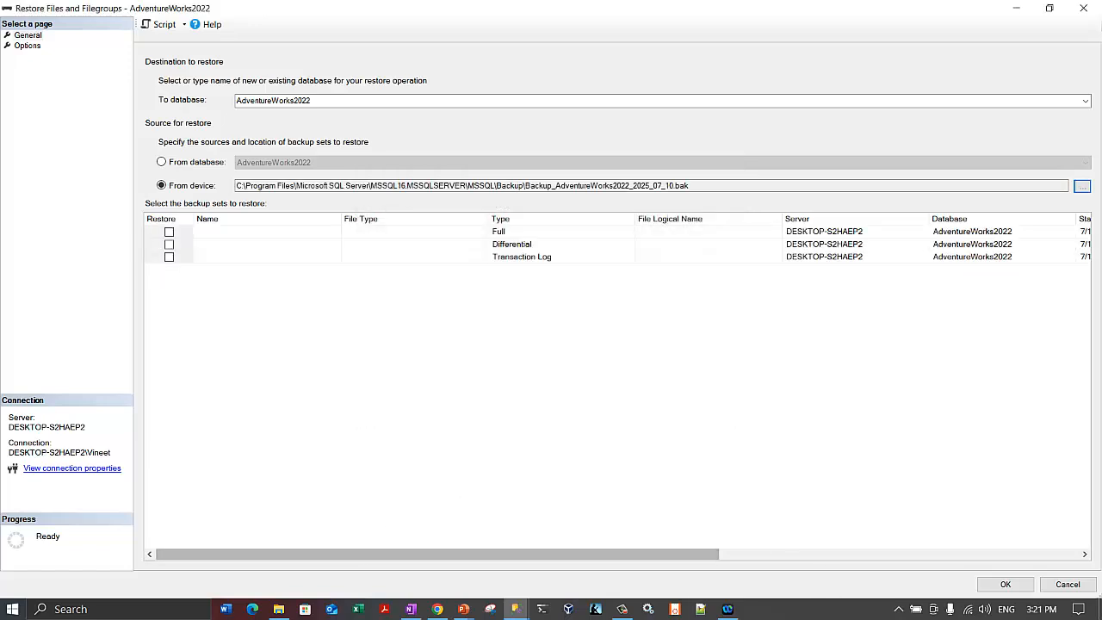
pyautogui.click(624, 612)
pyautogui.click(1043, 561)
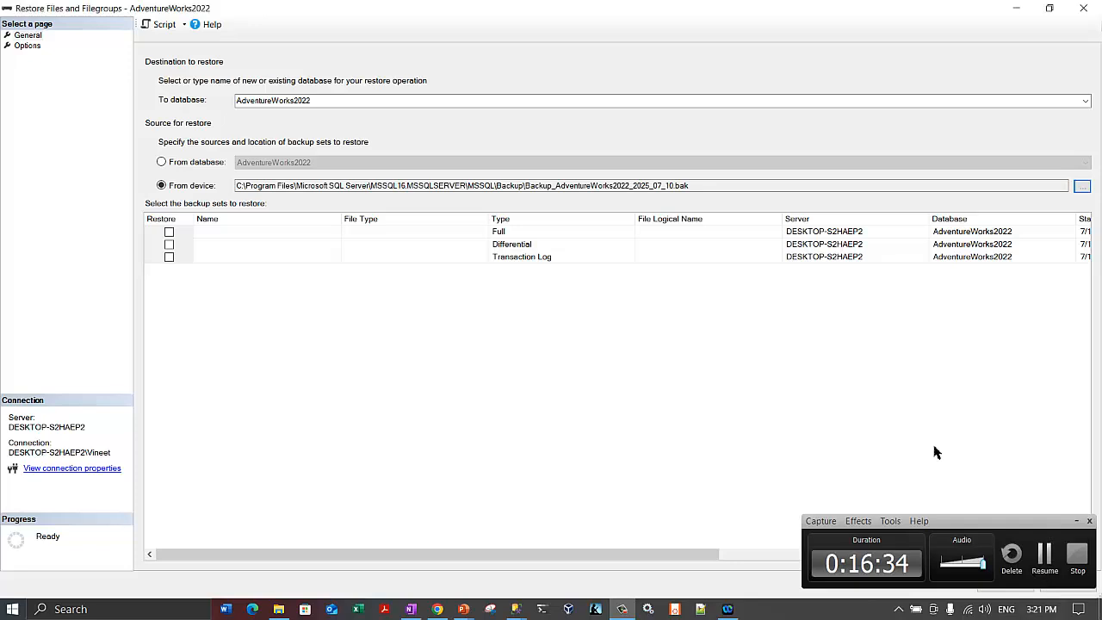
# - Examine the type, start date and finish date of the full, differential and transaction log backup sets from the device
pyautogui.click(533, 233)
pyautogui.click(533, 233)
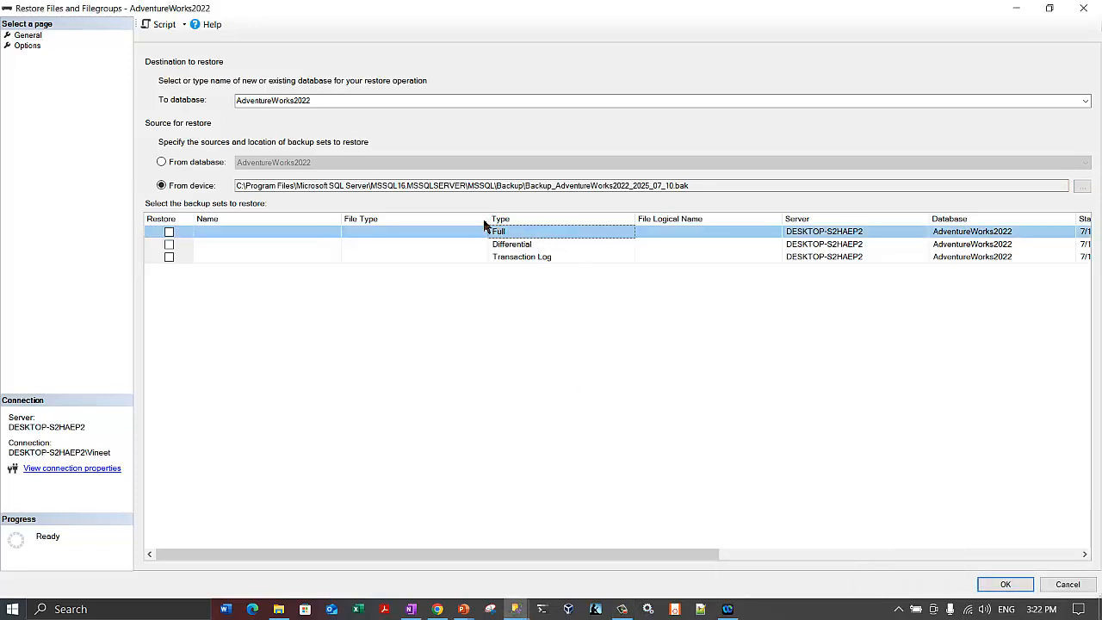
pyautogui.moveTo(487, 222); pyautogui.dragTo(442, 222)
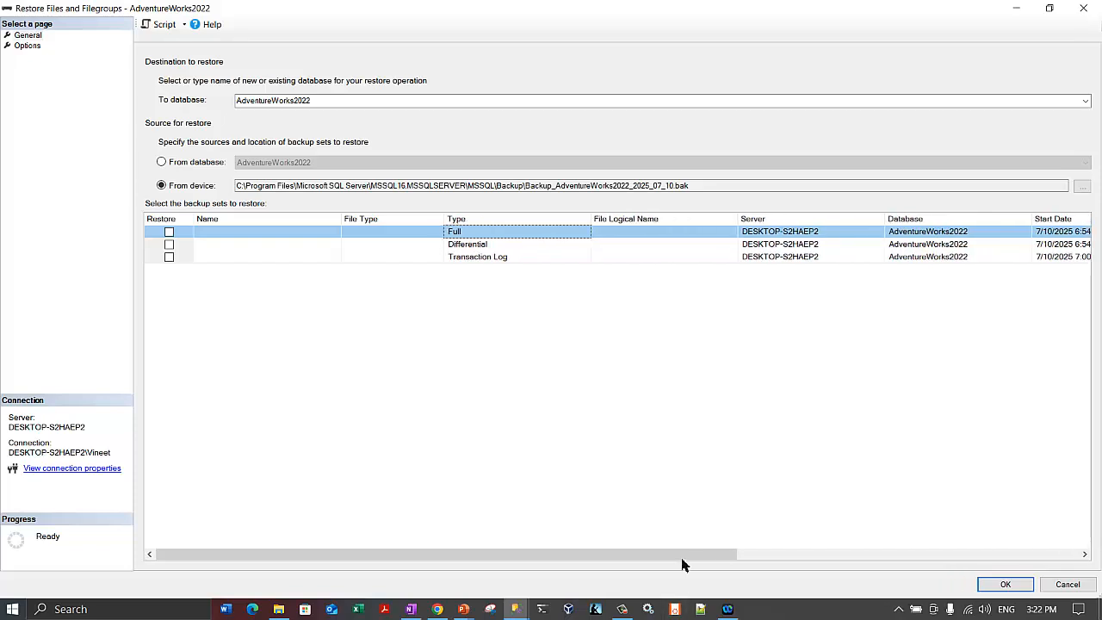
pyautogui.moveTo(693, 562); pyautogui.dragTo(1065, 570)
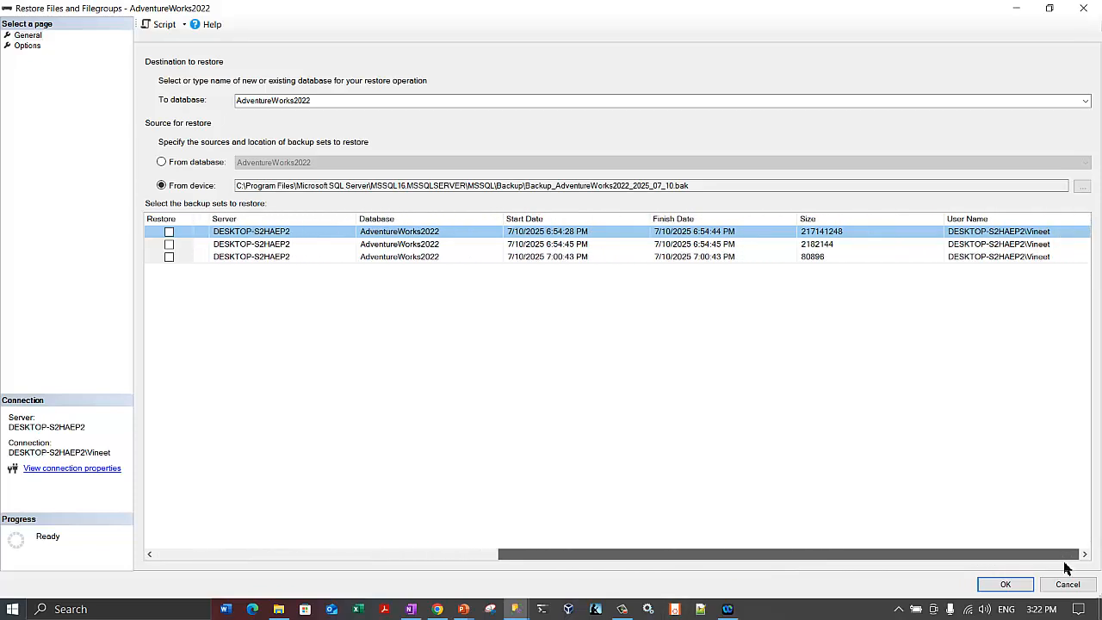
pyautogui.click(582, 245)
pyautogui.click(561, 233)
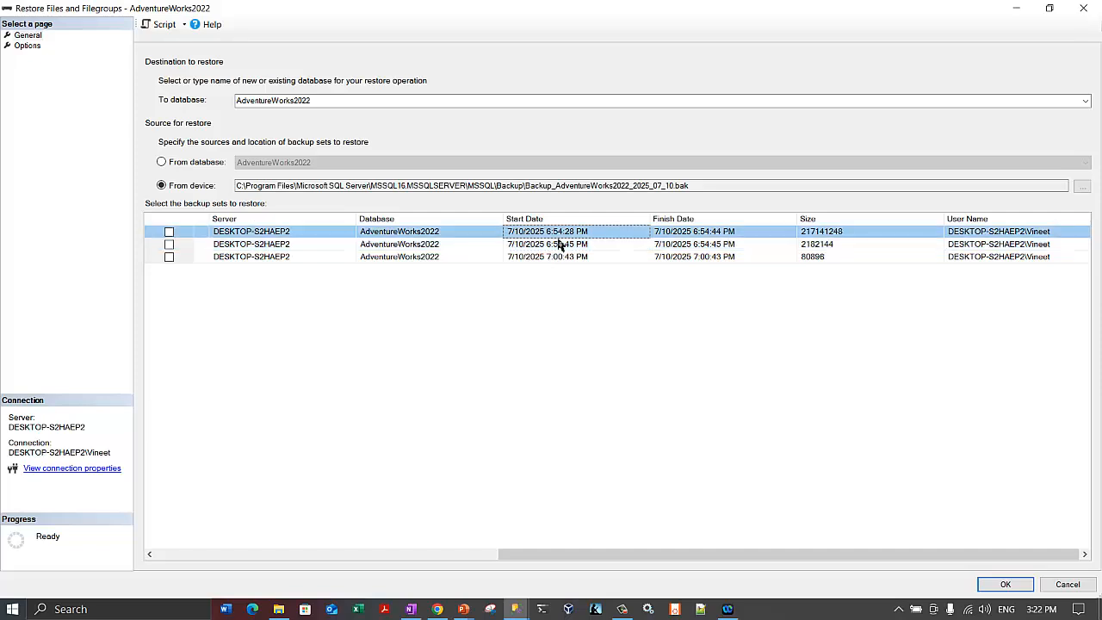
pyautogui.click(555, 257)
pyautogui.click(568, 246)
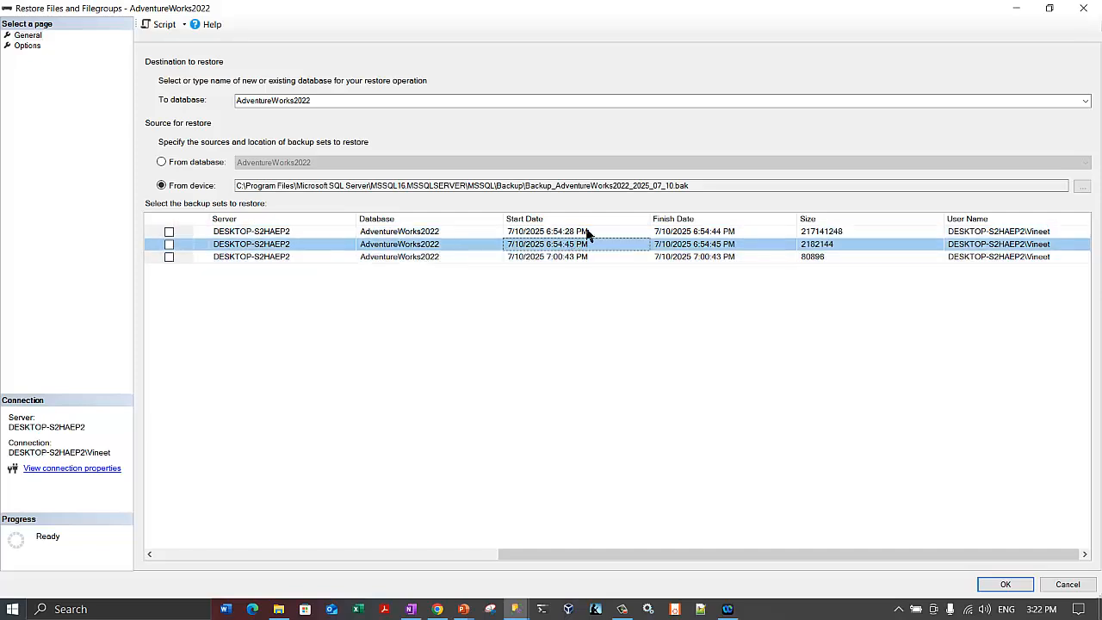
pyautogui.click(591, 233)
pyautogui.hscroll(-5, 360, 244)
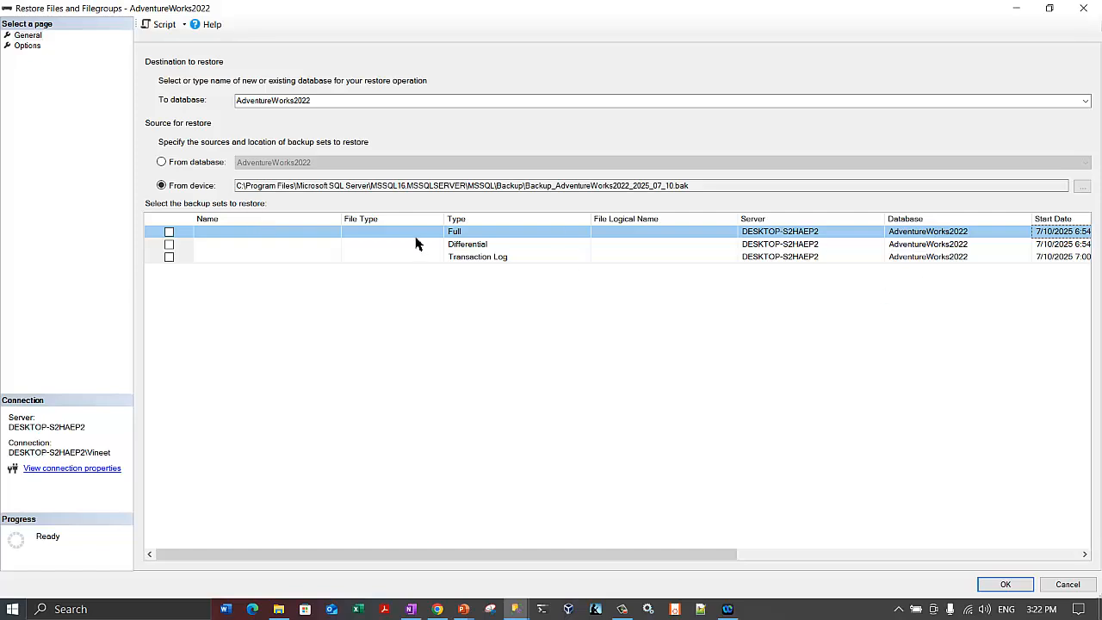
# - Include only the full backup set in the restore, leaving out the differential and transaction log sets
pyautogui.click(167, 233)
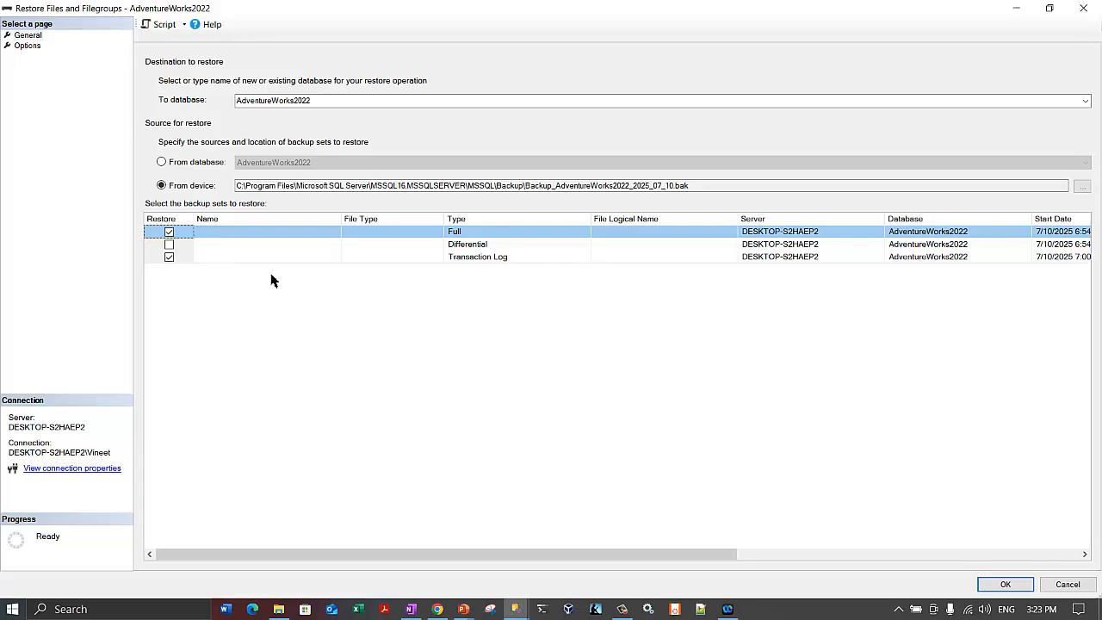
pyautogui.click(169, 244)
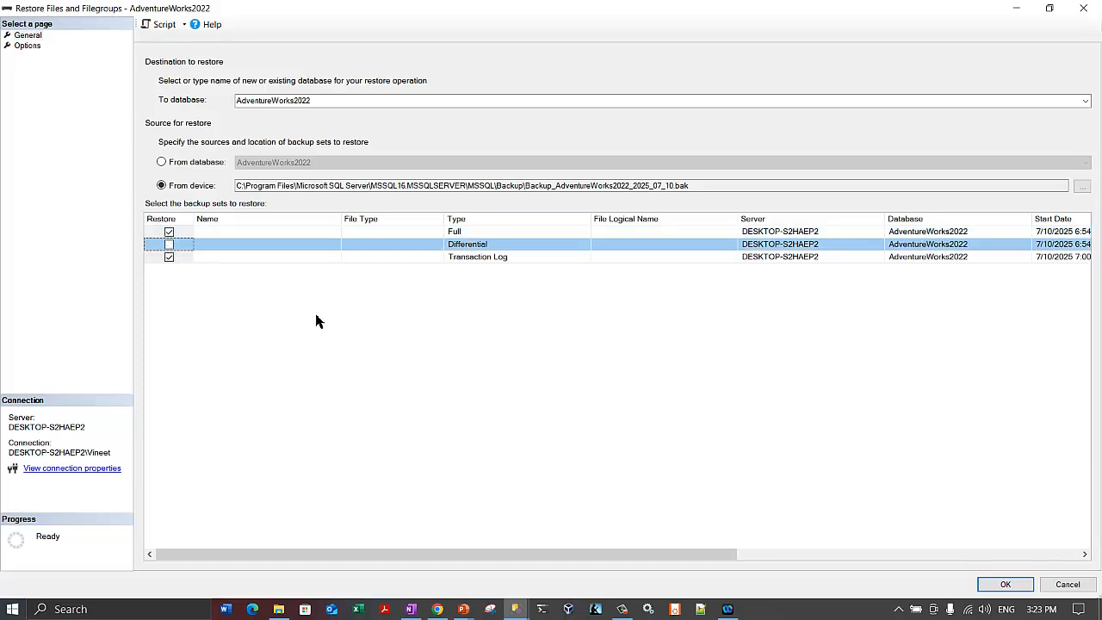
pyautogui.click(169, 257)
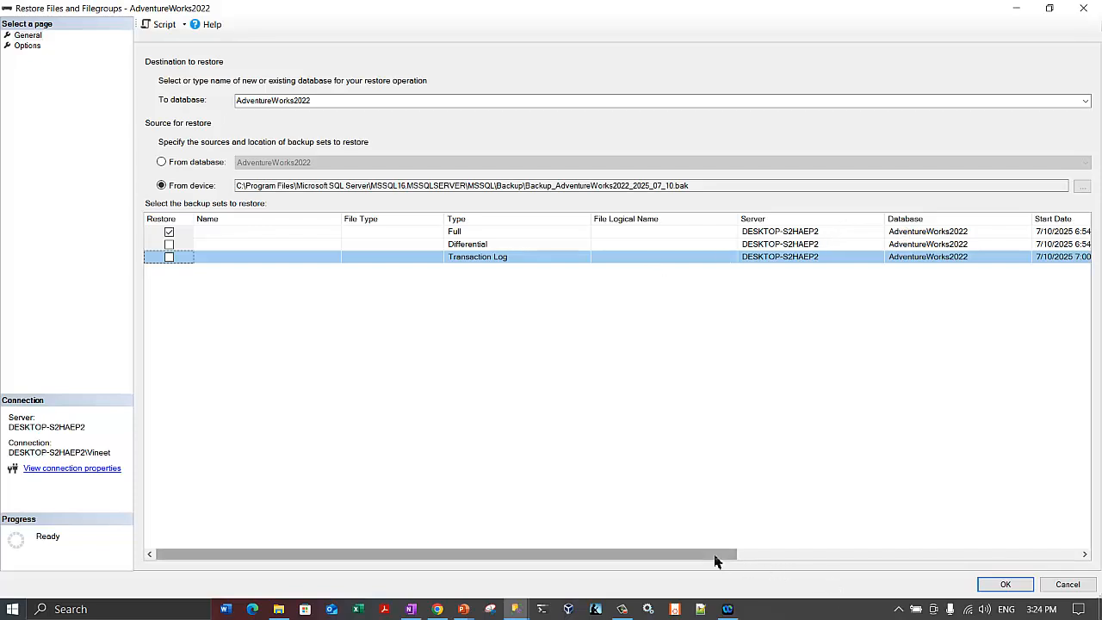
# - Compare the types, start and finish dates and sizes of the full, differential and transaction log backup sets
pyautogui.moveTo(714, 561); pyautogui.dragTo(1004, 573)
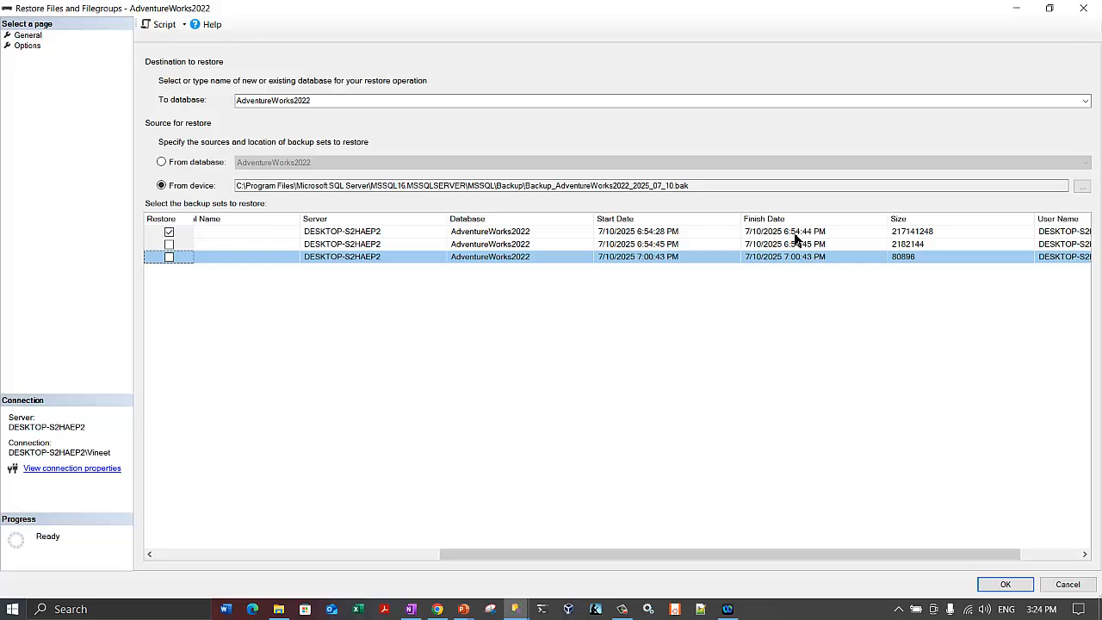
pyautogui.click(905, 260)
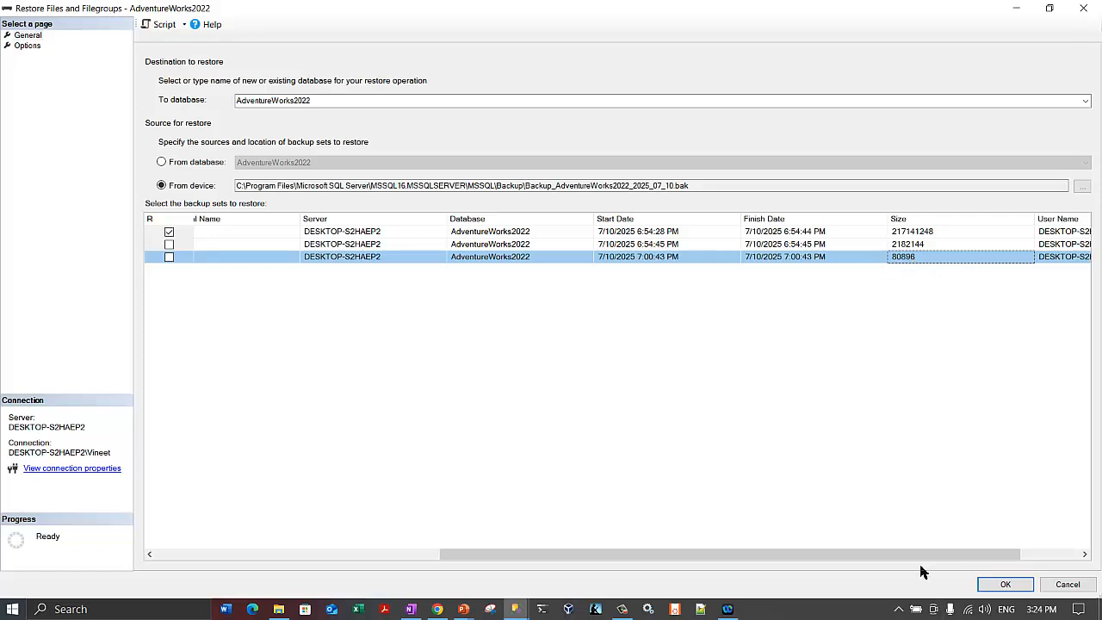
pyautogui.moveTo(919, 558); pyautogui.dragTo(551, 257)
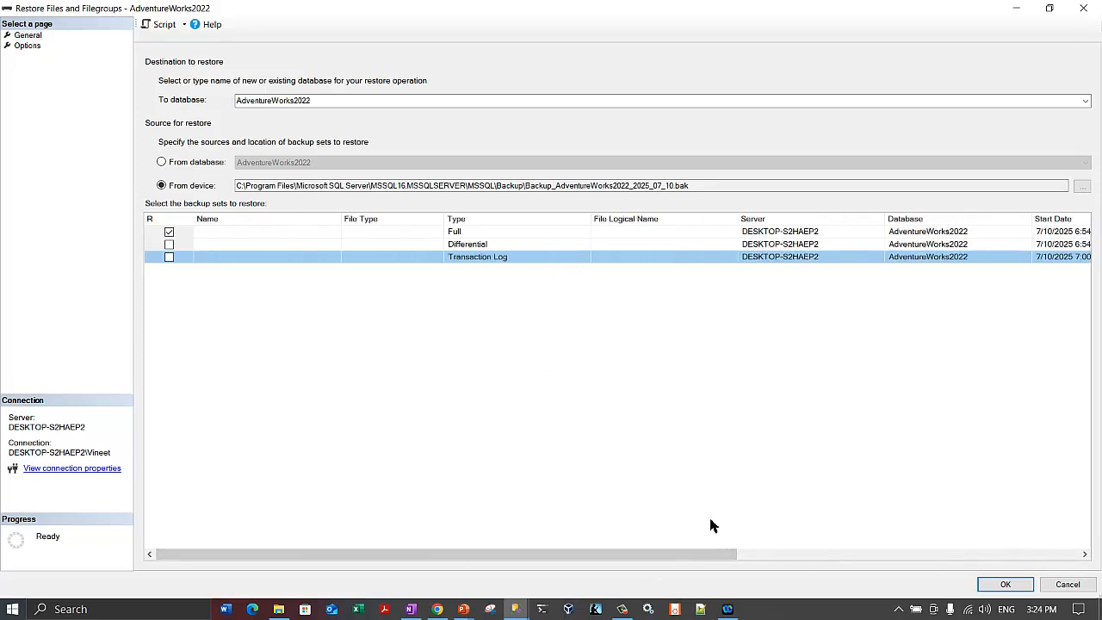
pyautogui.moveTo(706, 553); pyautogui.dragTo(453, 239)
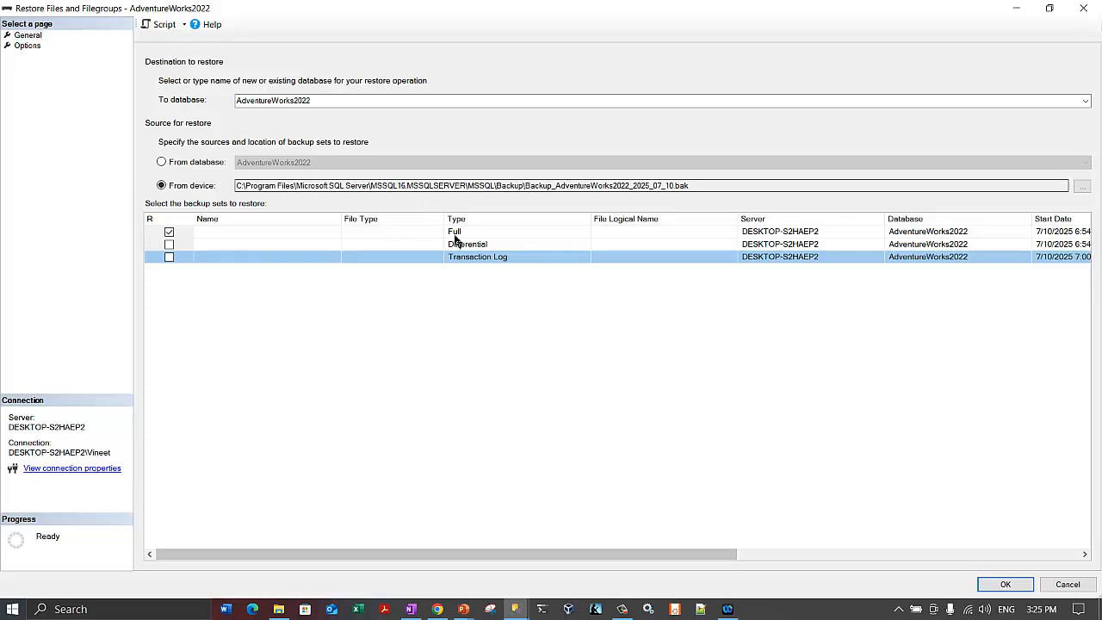
pyautogui.moveTo(686, 558); pyautogui.dragTo(956, 560)
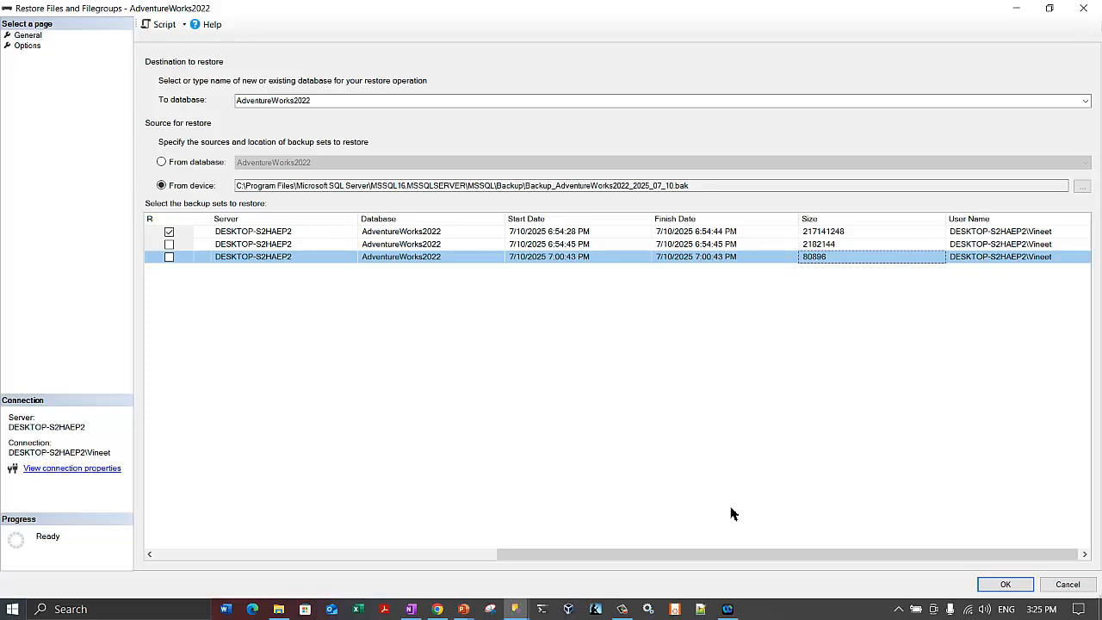
pyautogui.click(271, 556)
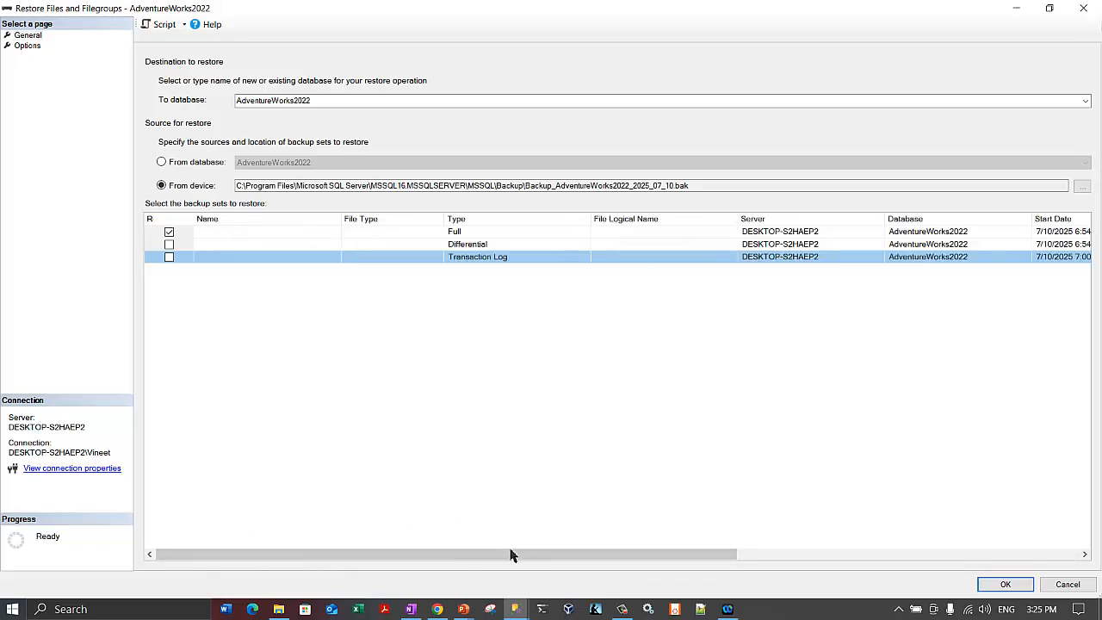
pyautogui.click(835, 552)
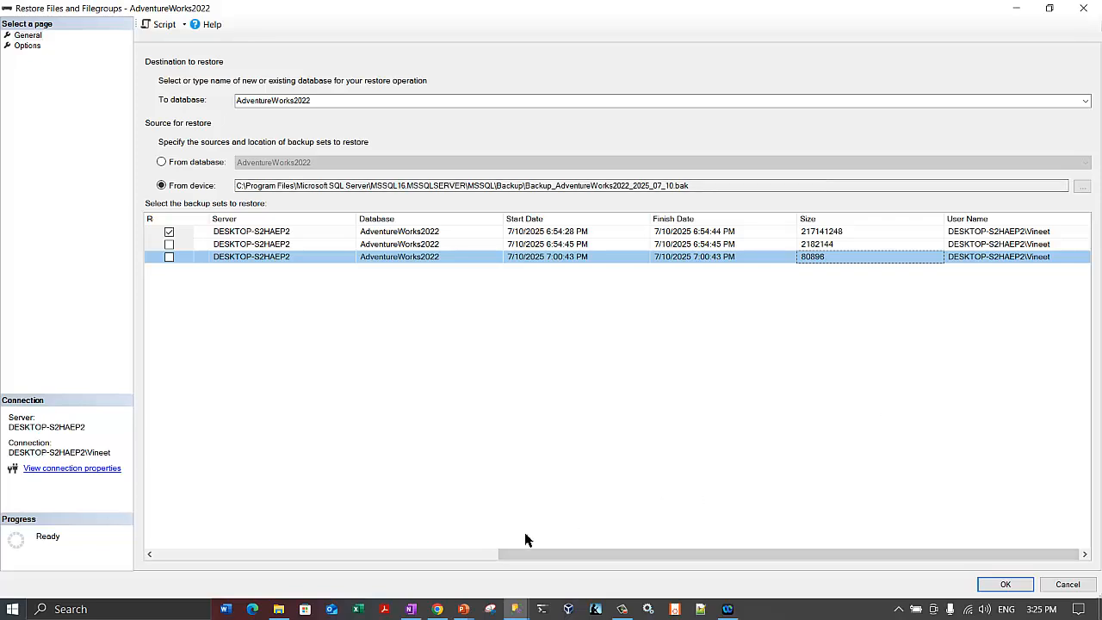
pyautogui.click(187, 555)
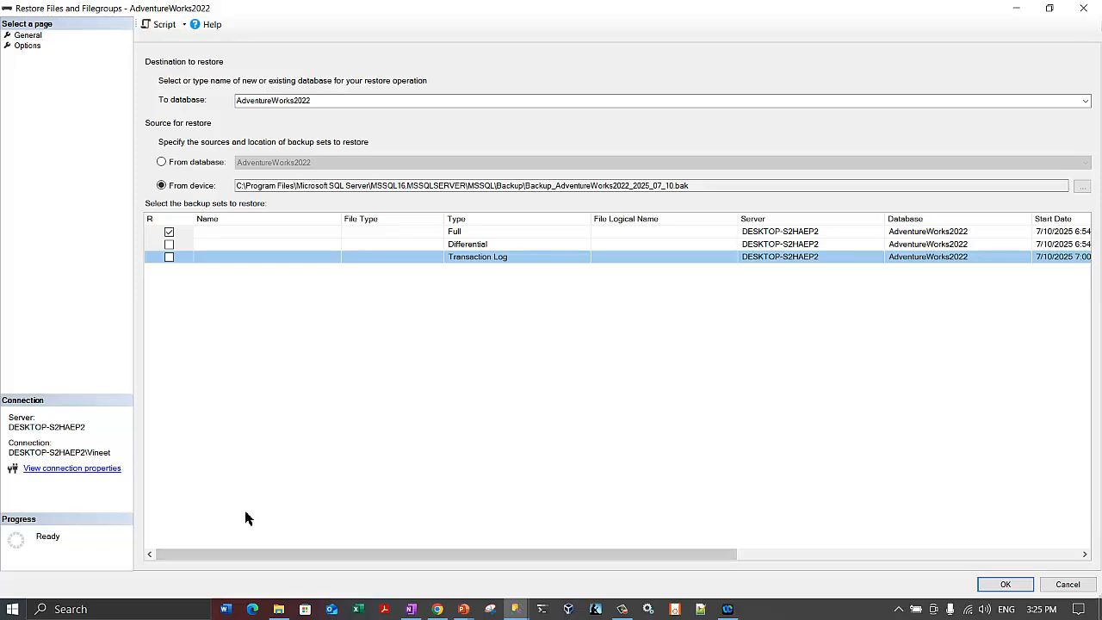
# - Deselect the full backup set and try to open the restore options with no backup set chosen
pyautogui.click(168, 231)
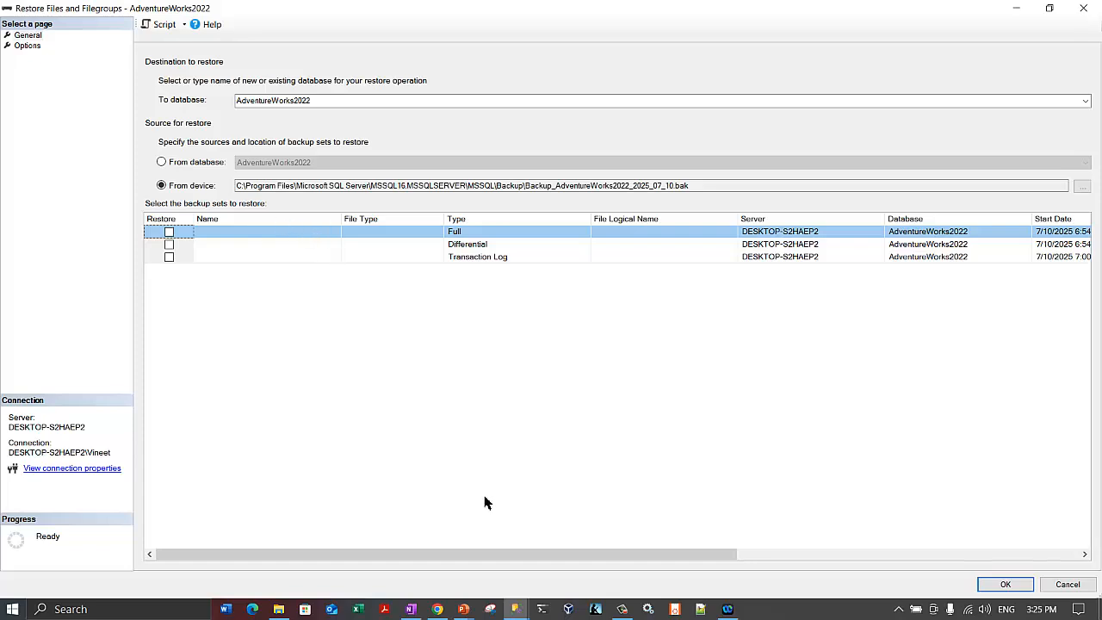
pyautogui.click(28, 45)
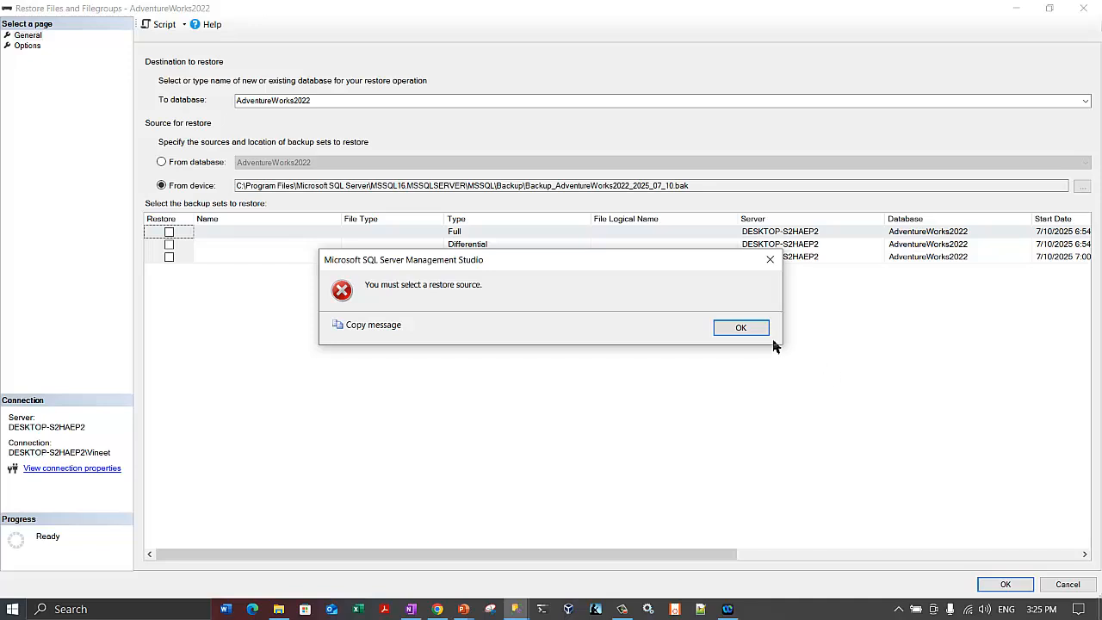
pyautogui.click(738, 333)
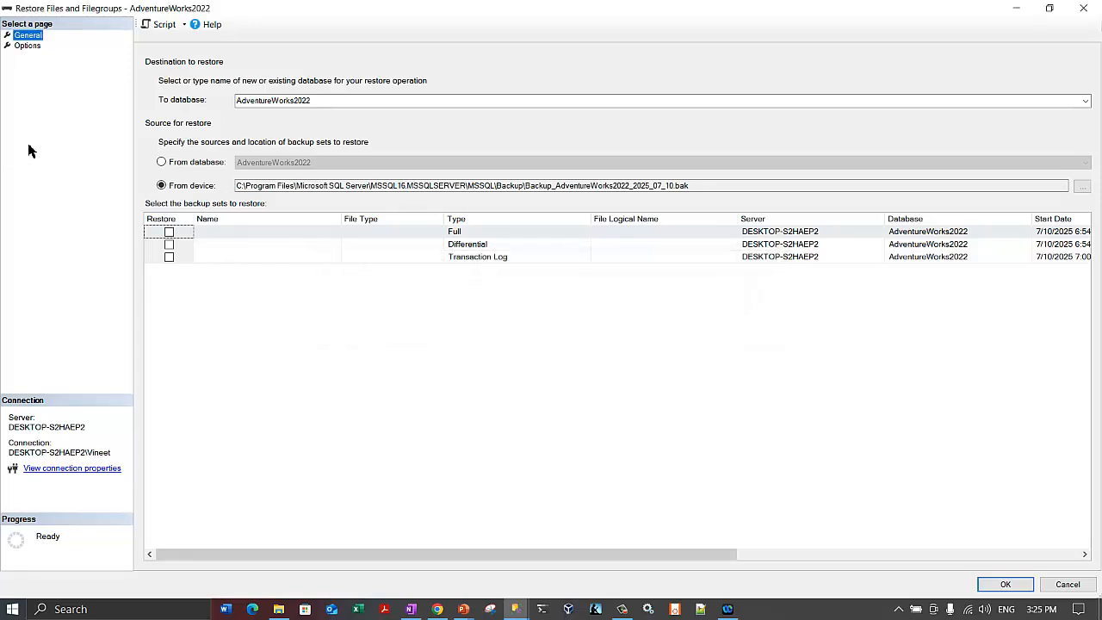
# - Choose only the full backup set to restore and enable overwriting the existing database (WITH REPLACE)
pyautogui.click(170, 233)
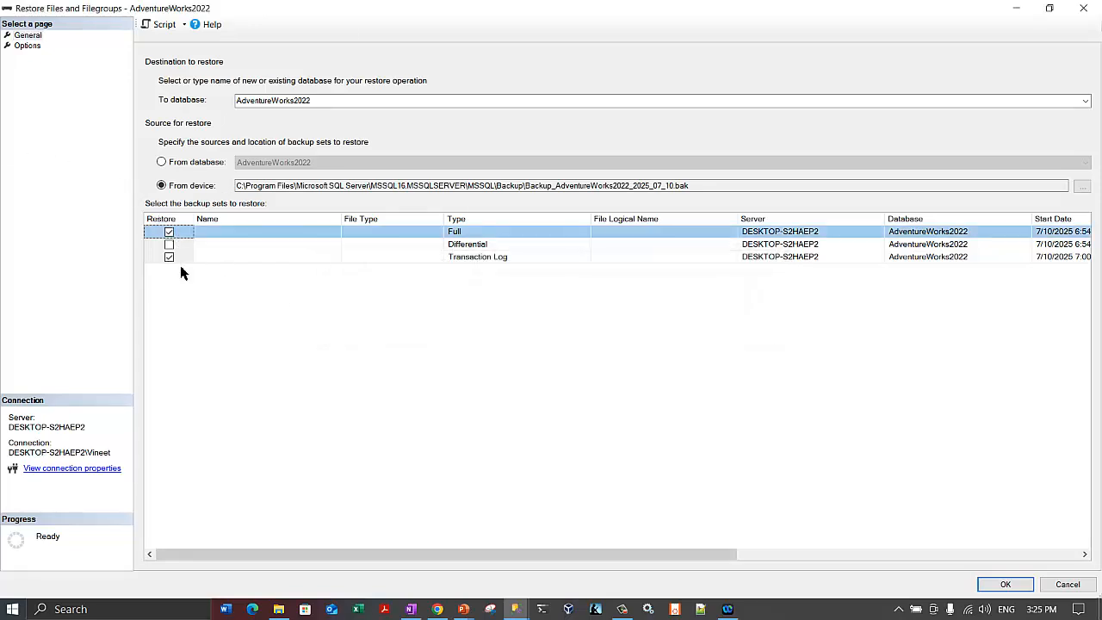
pyautogui.click(169, 256)
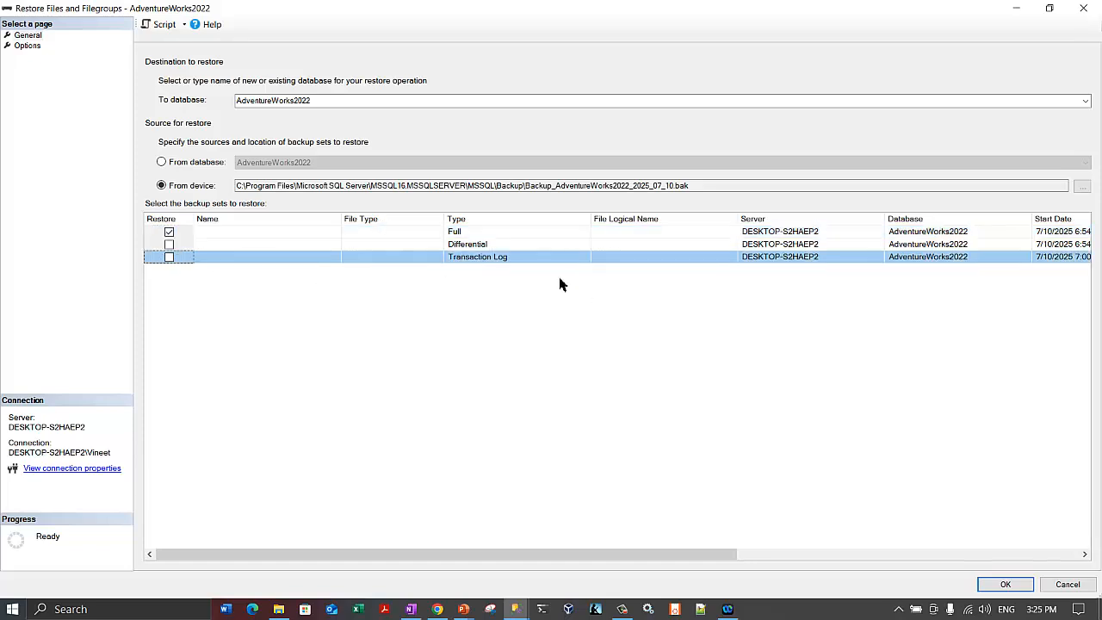
pyautogui.click(28, 45)
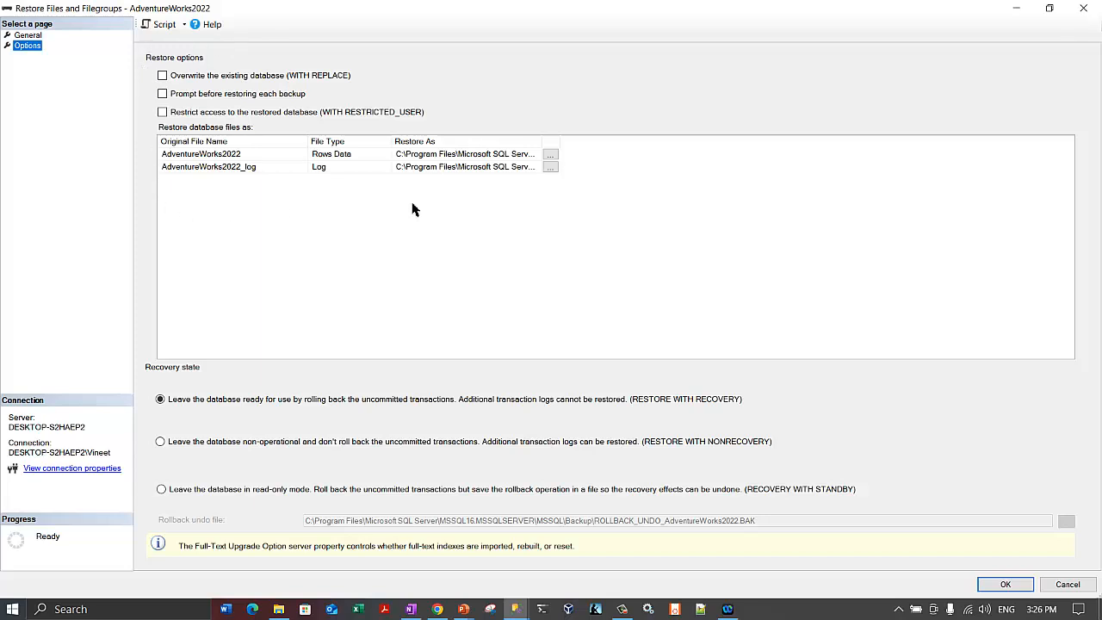
pyautogui.click(162, 76)
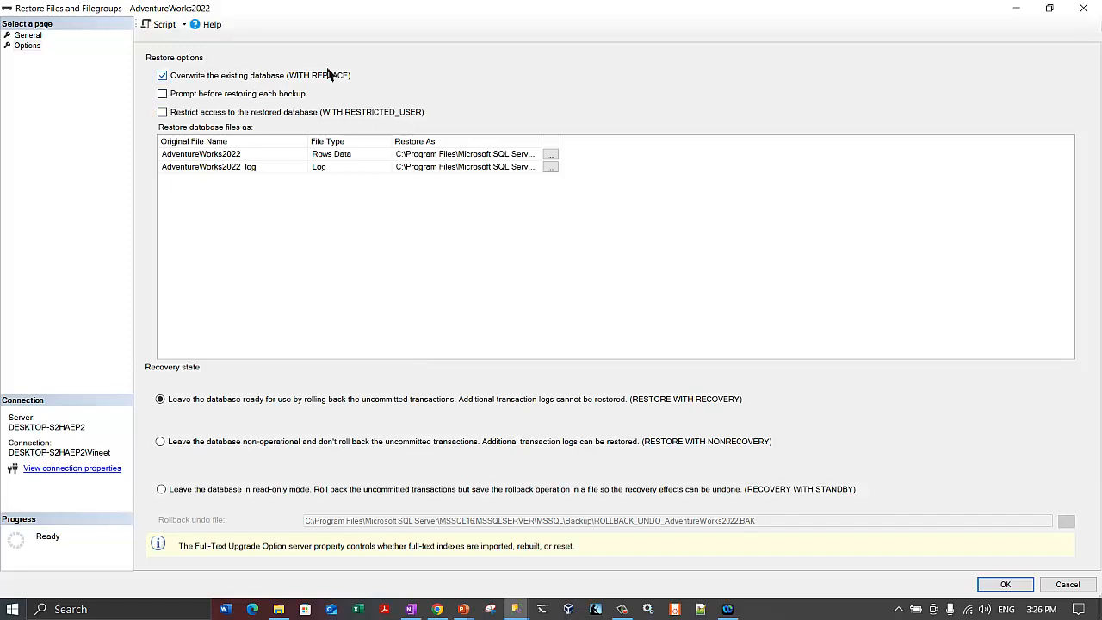
# - Return to the backup set list and check the start date of the selected full backup
pyautogui.click(39, 36)
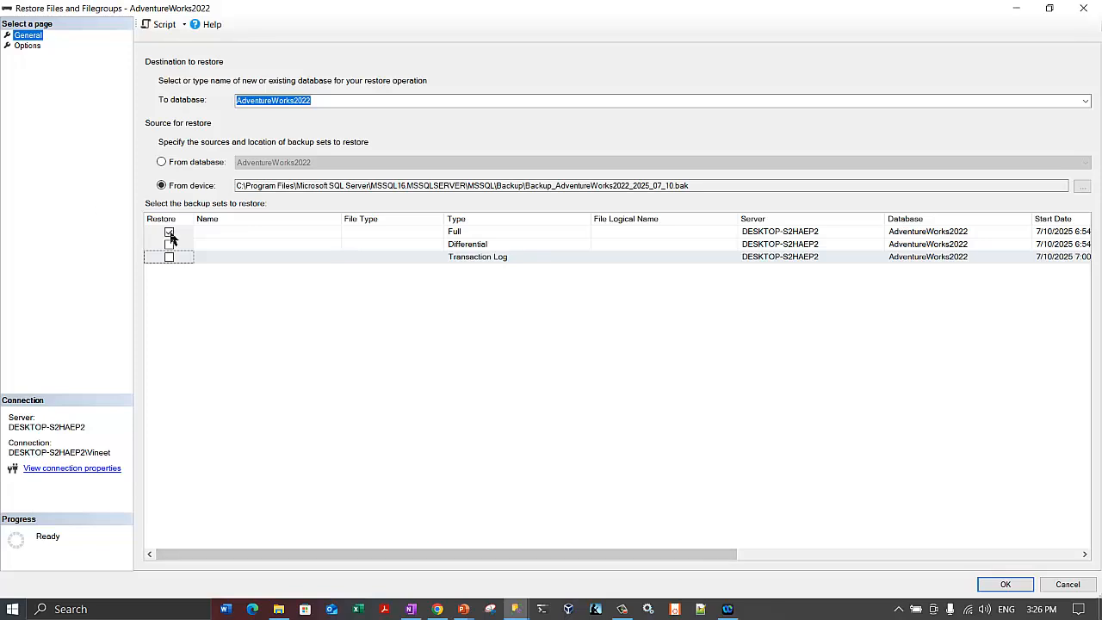
pyautogui.moveTo(726, 556); pyautogui.dragTo(1087, 556)
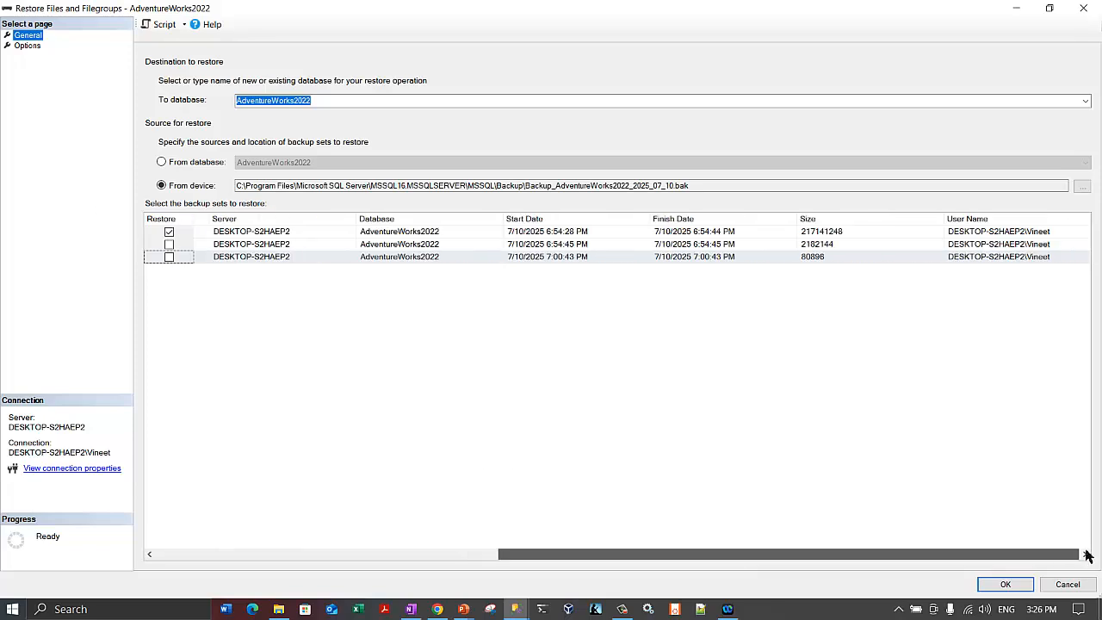
pyautogui.click(549, 234)
pyautogui.moveTo(737, 559); pyautogui.dragTo(271, 559)
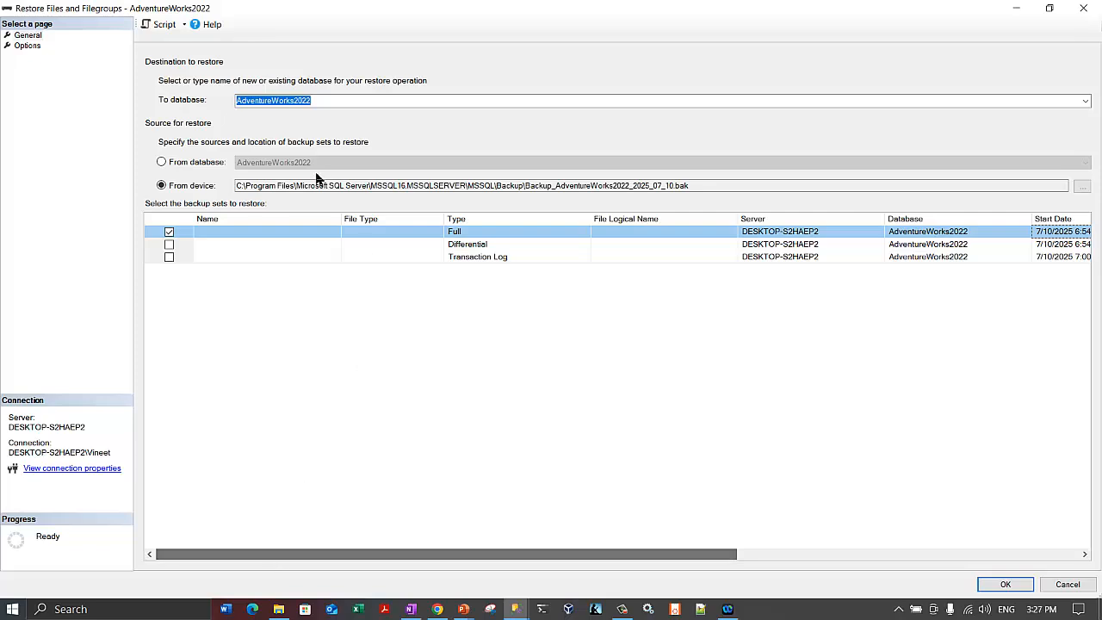
# - Include the differential and transaction log backup sets in the restore along with the full backup
pyautogui.click(169, 246)
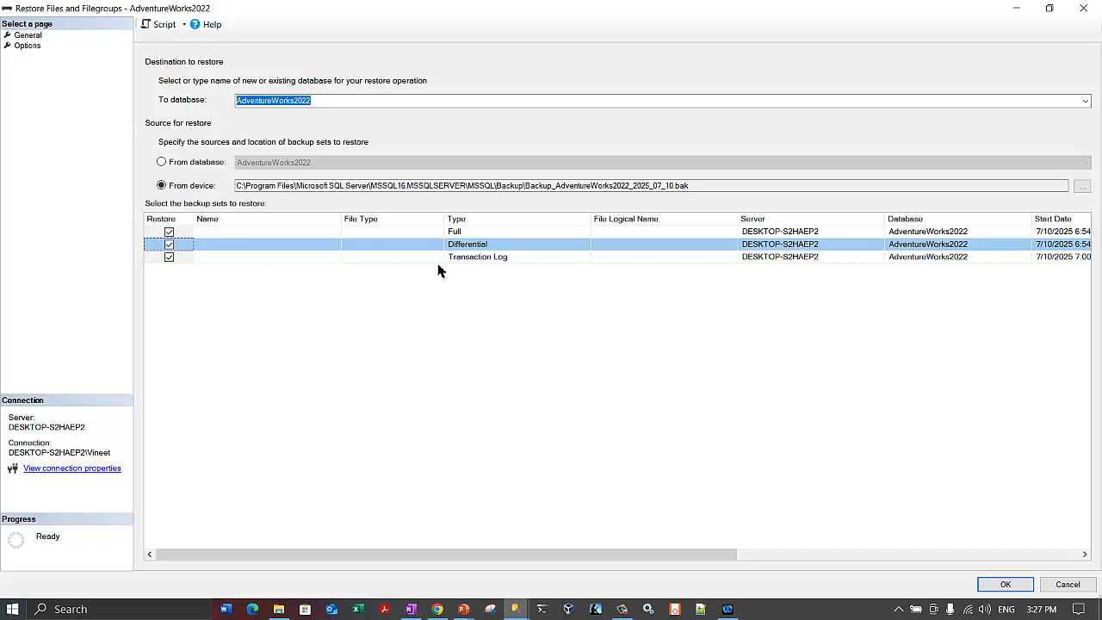
pyautogui.click(168, 258)
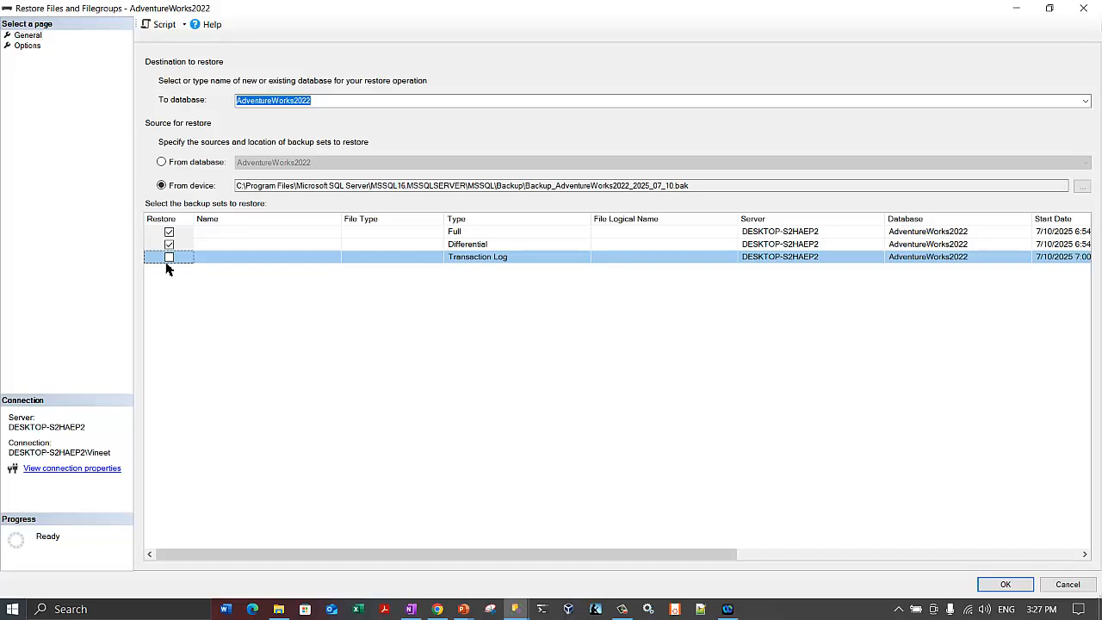
pyautogui.click(169, 257)
# - Review the restore options and the chosen backup sets, and cancel the Restore Files and Filegroups dialog
pyautogui.click(31, 46)
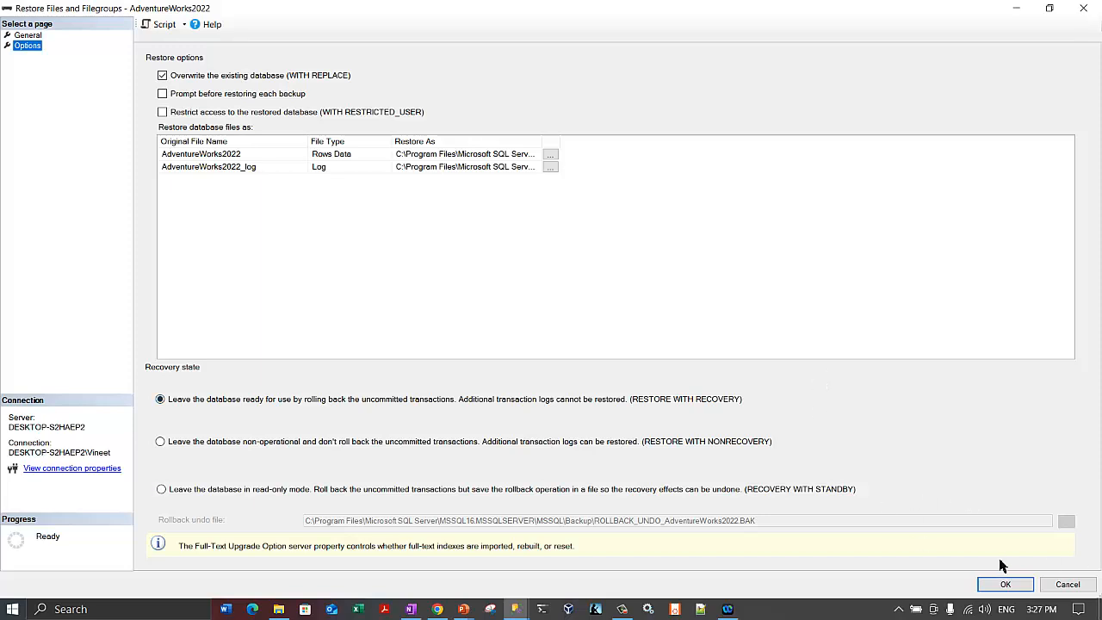
pyautogui.click(25, 35)
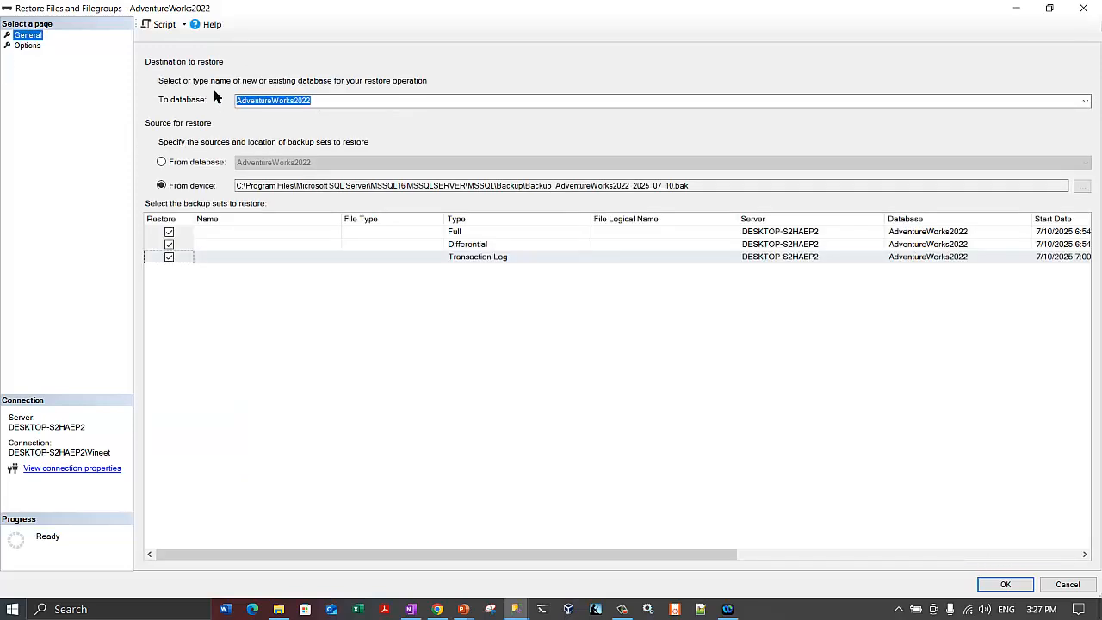
pyautogui.click(881, 557)
pyautogui.moveTo(876, 556); pyautogui.dragTo(349, 577)
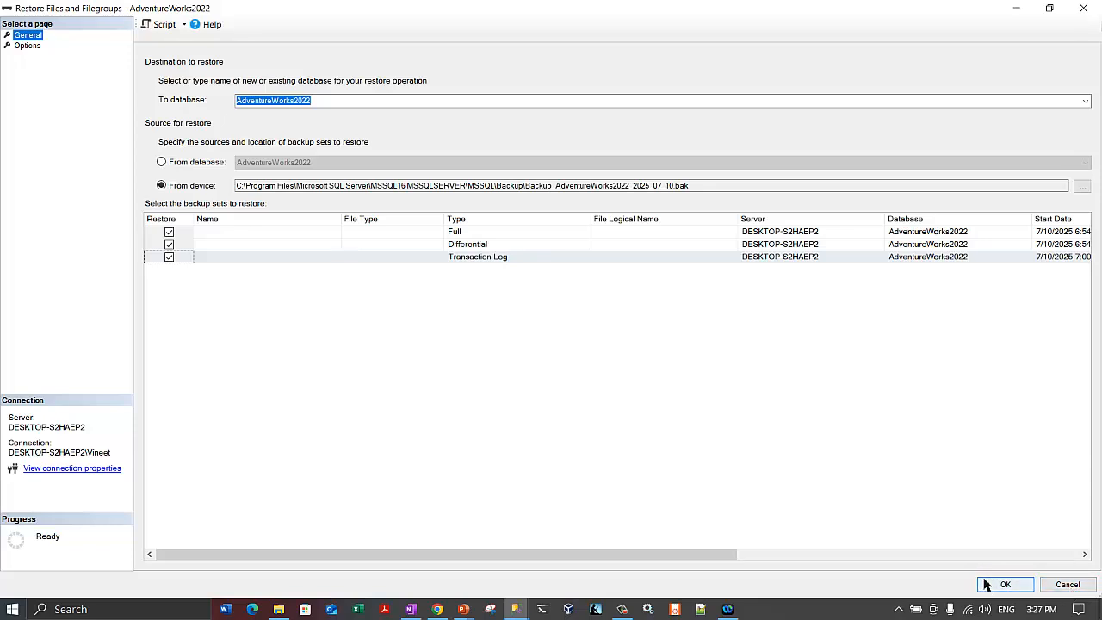
pyautogui.click(1077, 590)
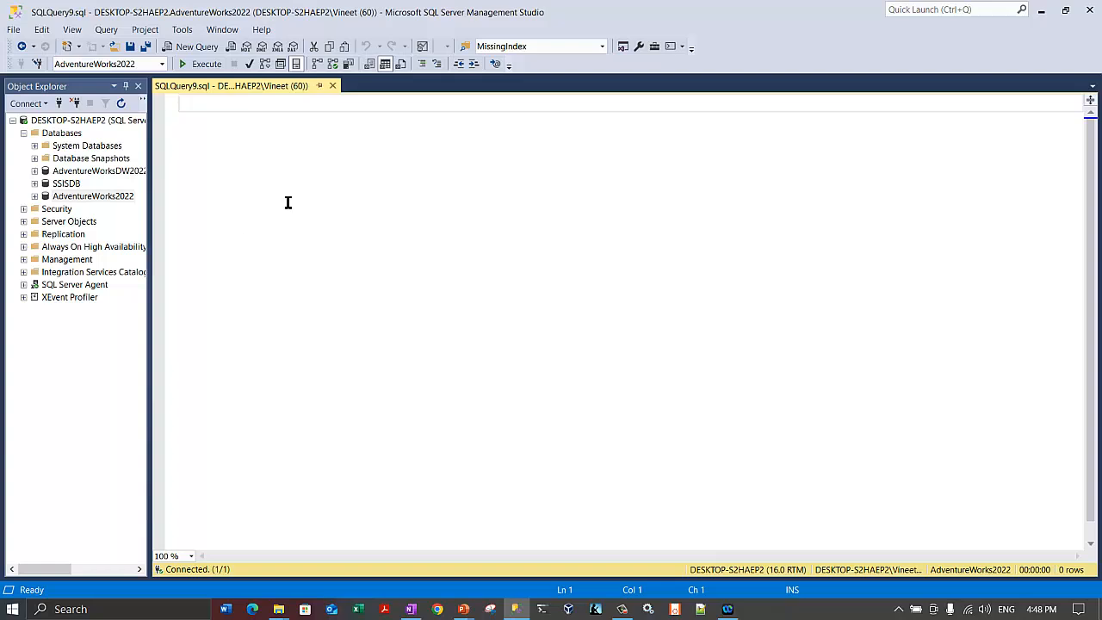
# - Write the statement BACKUP DATABASE AdventureWorks2022 in the empty query
pyautogui.moveTo(118, 203); pyautogui.dragTo(168, 208)
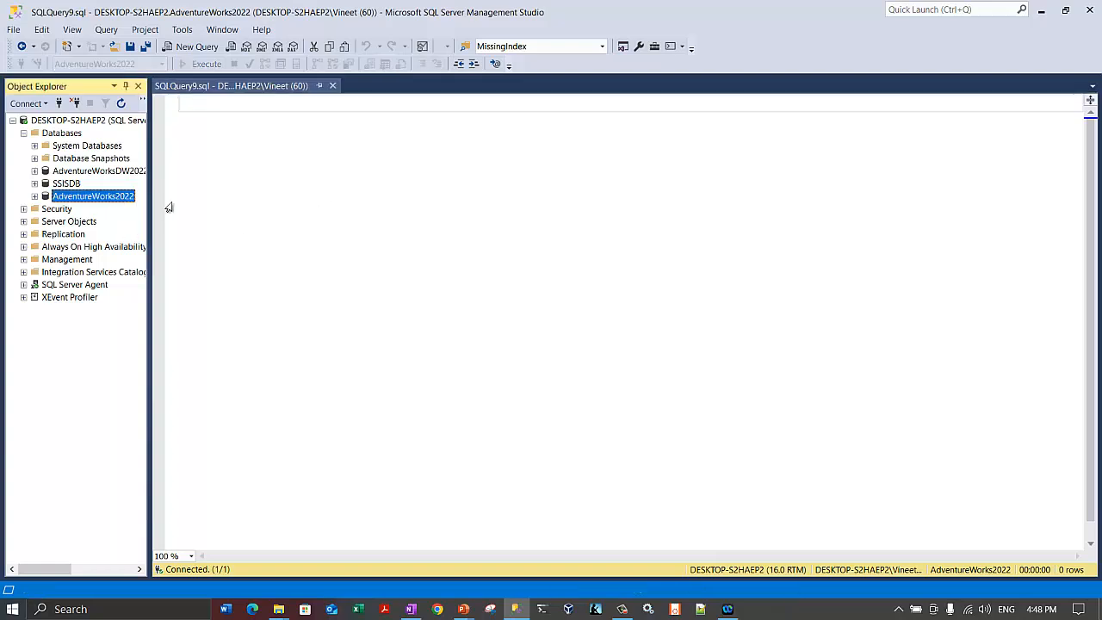
pyautogui.click(267, 169)
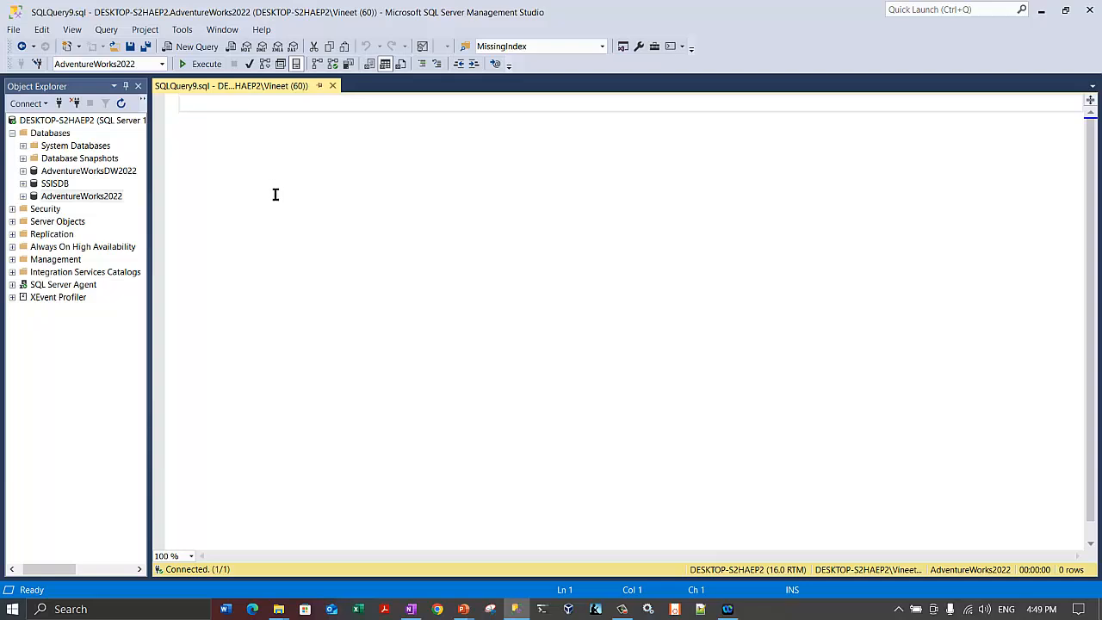
pyautogui.write('BACKUP')
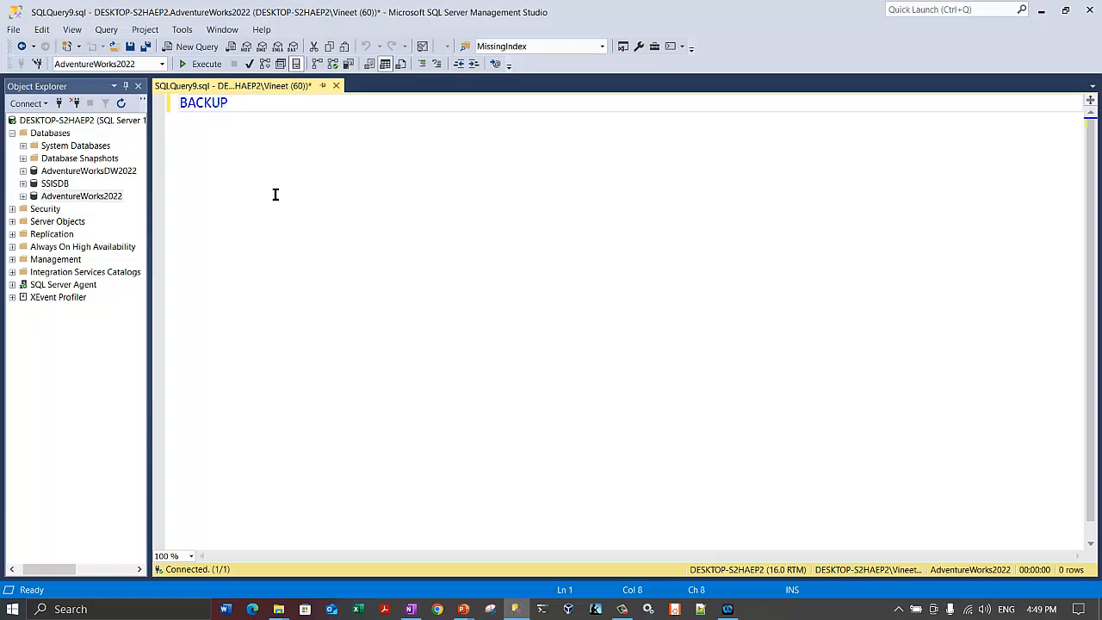
pyautogui.write(' DTAAB')
pyautogui.press('BackSpace')
pyautogui.press('BackSpace')
pyautogui.press('BackSpace')
pyautogui.write('ATABASE Adventure')
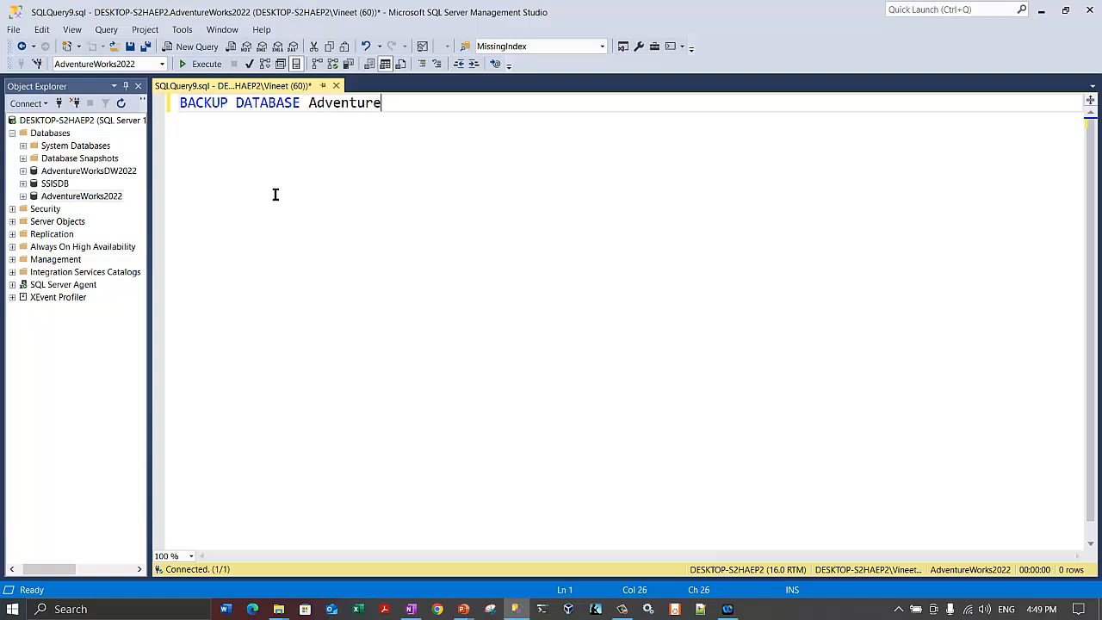
pyautogui.write('Works2022')
pyautogui.press('Return')
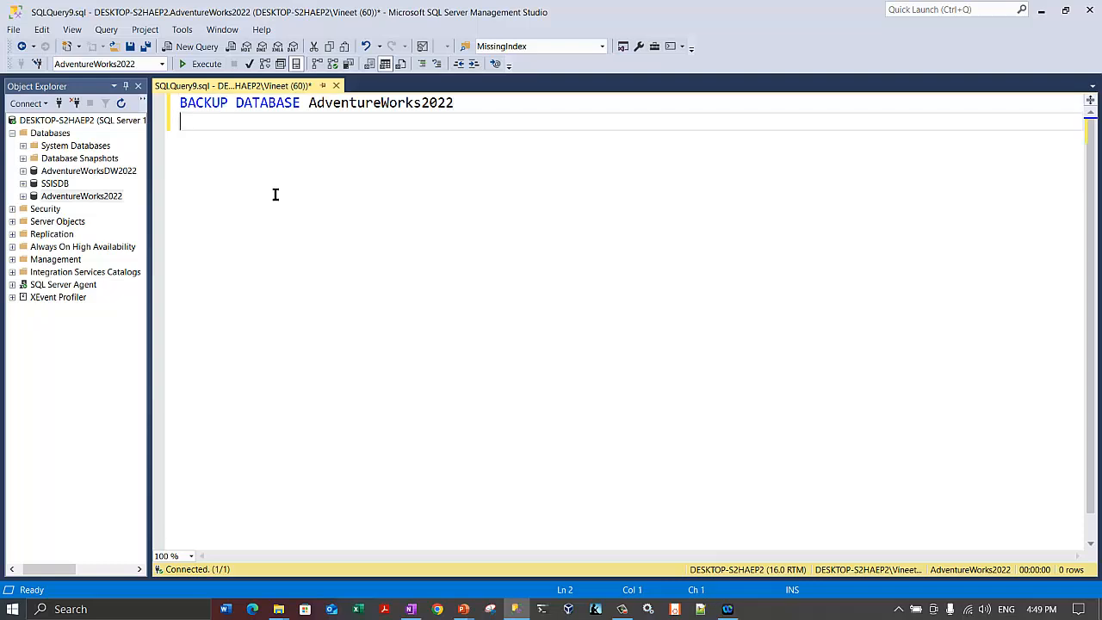
# - Add a TO DISK = clause with the Backup folder path copied from File Explorer, C:\Program Files\Microsoft SQL Server\MSSQL16.MSSQLSERVER\MSSQL\Backup, inside the quotes
pyautogui.write('TO DISK =')
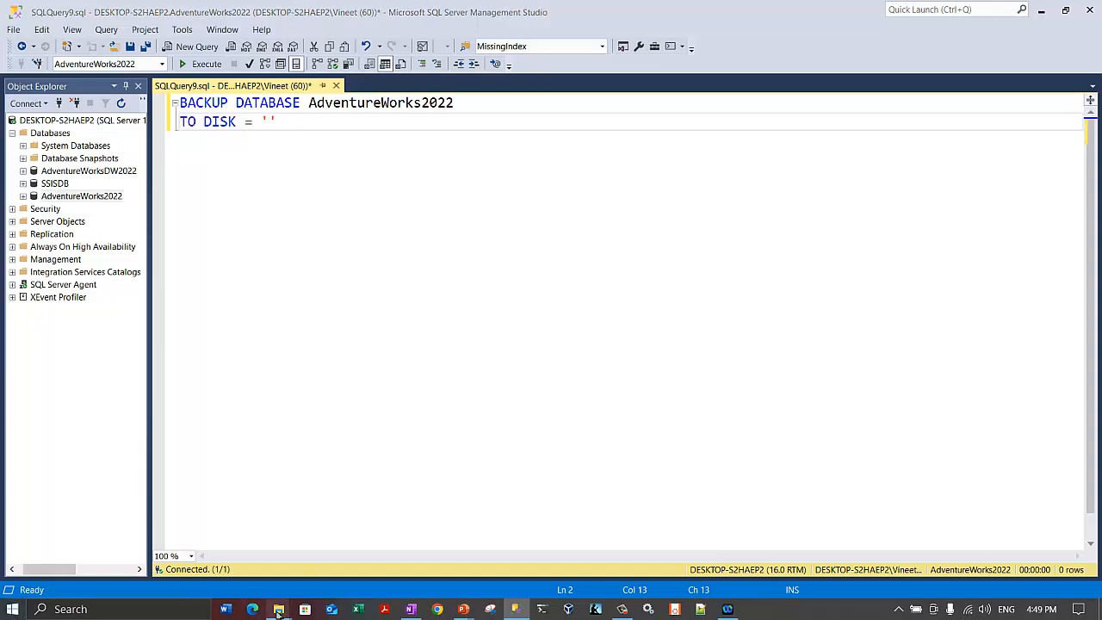
pyautogui.moveTo(278, 609)
pyautogui.click(225, 554)
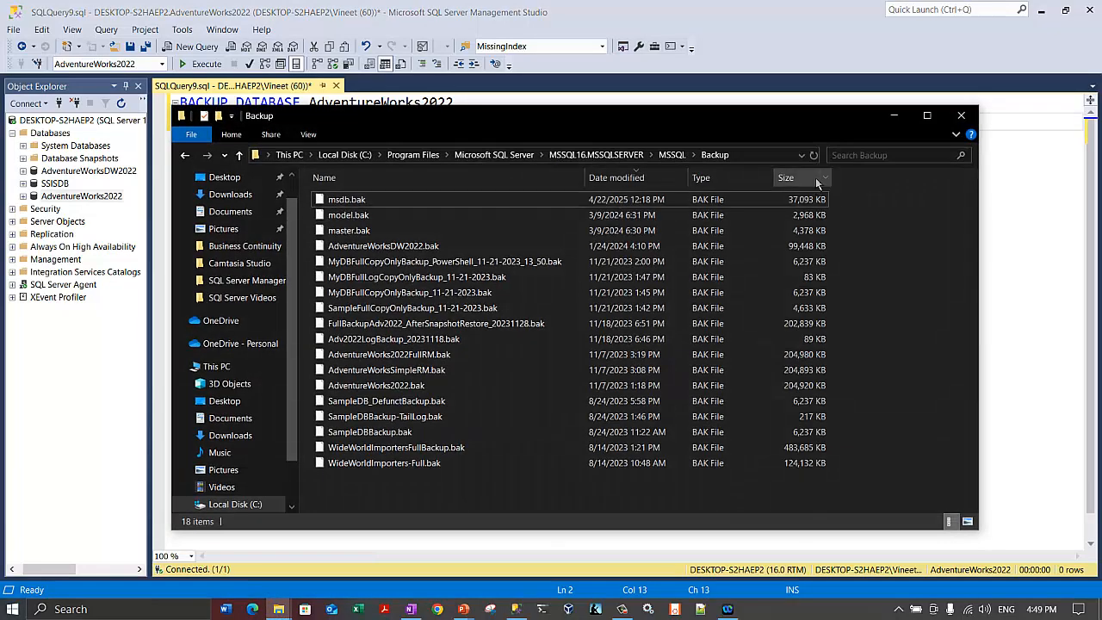
pyautogui.click(764, 154)
pyautogui.hotkey('ctrl', 'c')
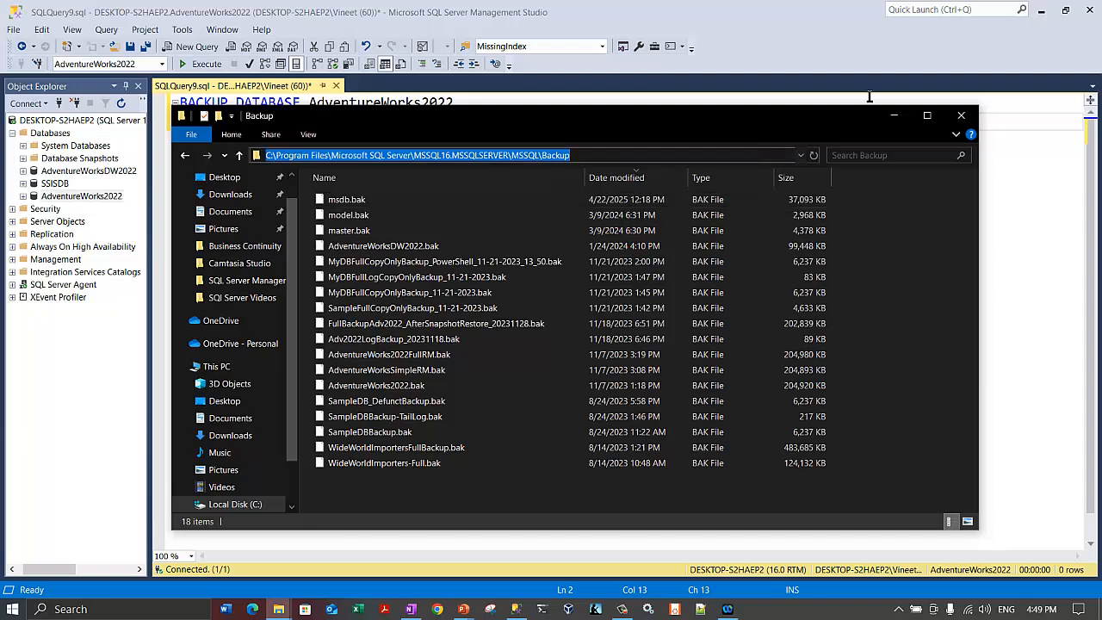
pyautogui.click(893, 115)
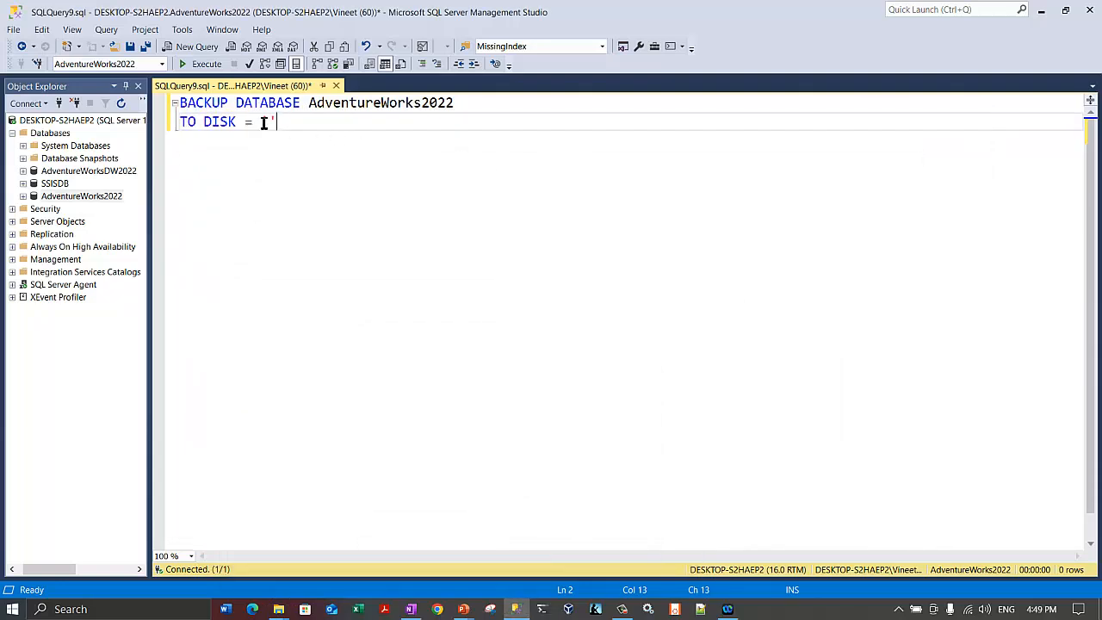
pyautogui.hotkey('ctrl', 'v')
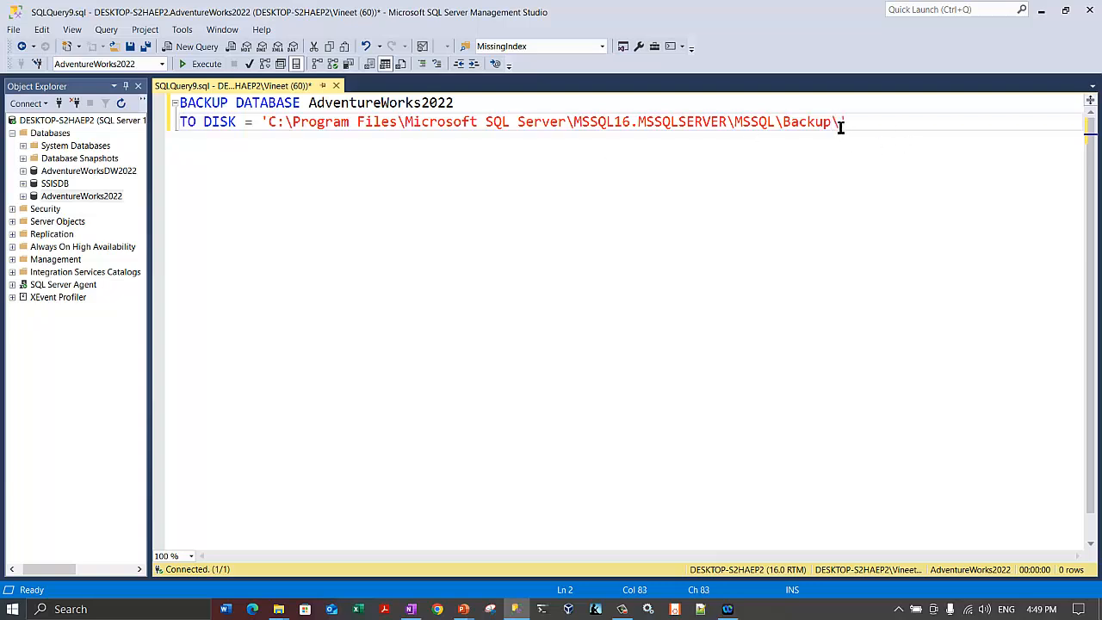
# - Complete the backup path with the file name AdventureWorks2022_Backup.bak and start a new line below the statement
pyautogui.write('\\Advneture')
pyautogui.press('BackSpace')
pyautogui.press('BackSpace')
pyautogui.press('BackSpace')
pyautogui.press('BackSpace')
pyautogui.press('BackSpace')
pyautogui.press('BackSpace')
pyautogui.write('entureWorks2022_')
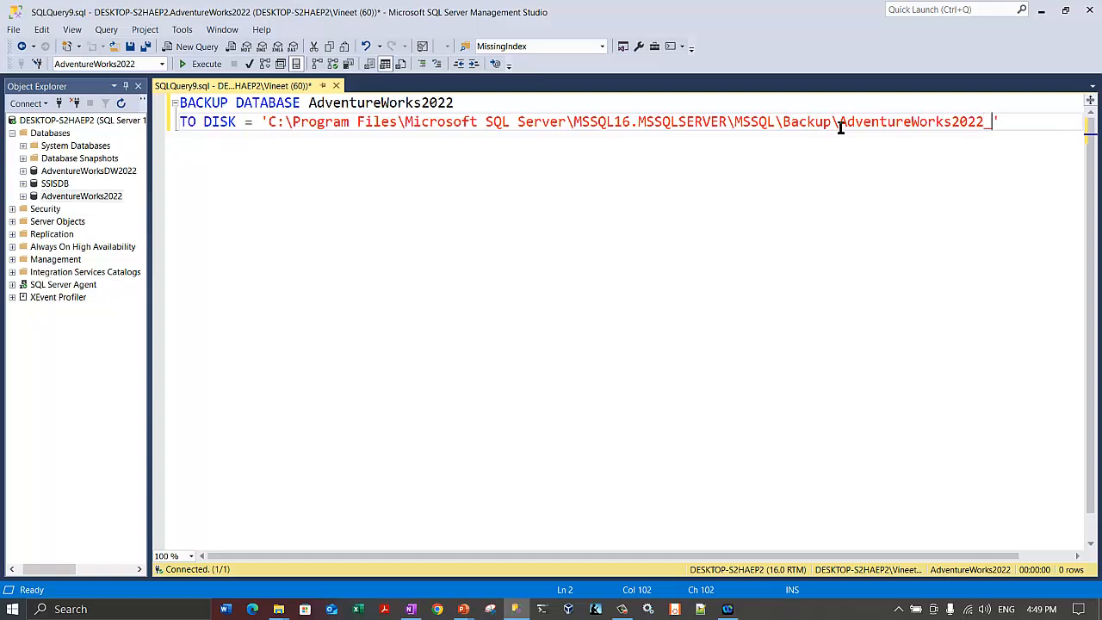
pyautogui.write('Backup')
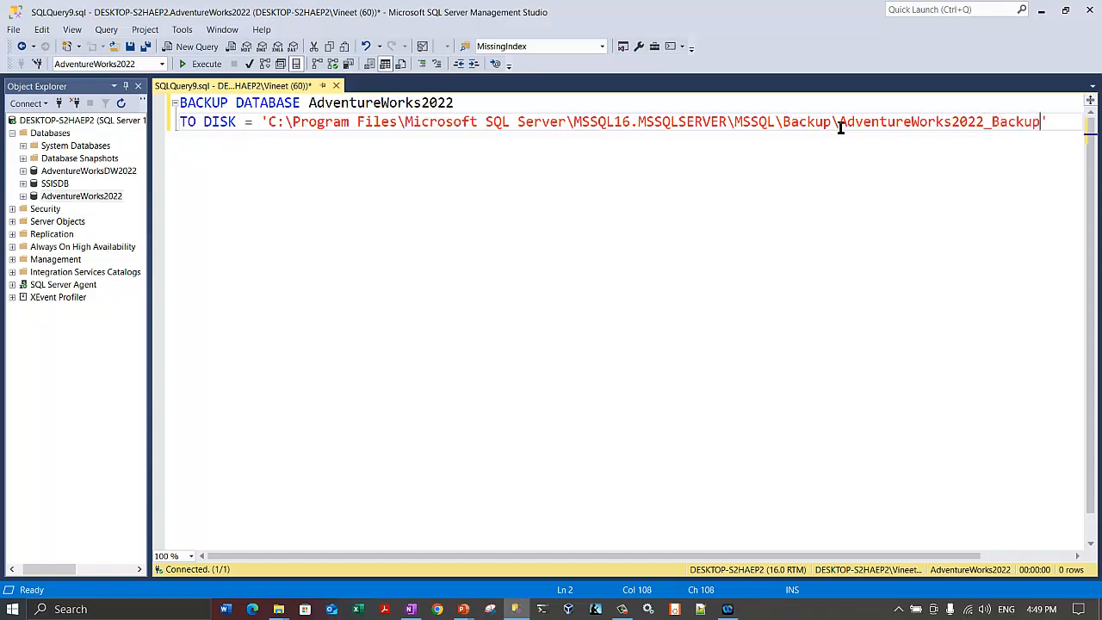
pyautogui.write('.bak')
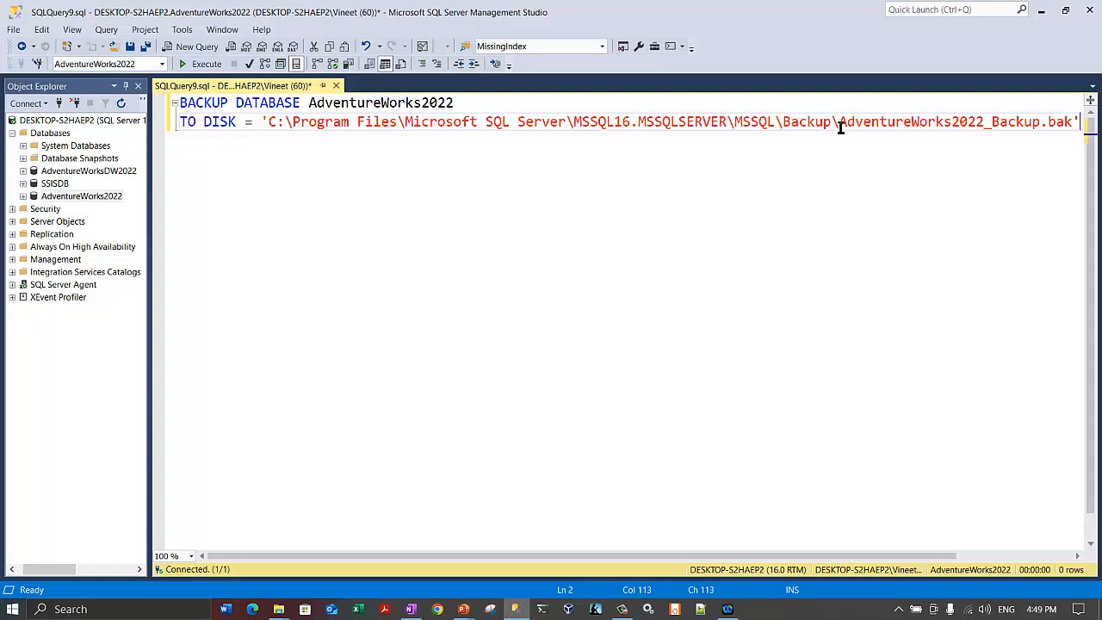
pyautogui.press('Return')
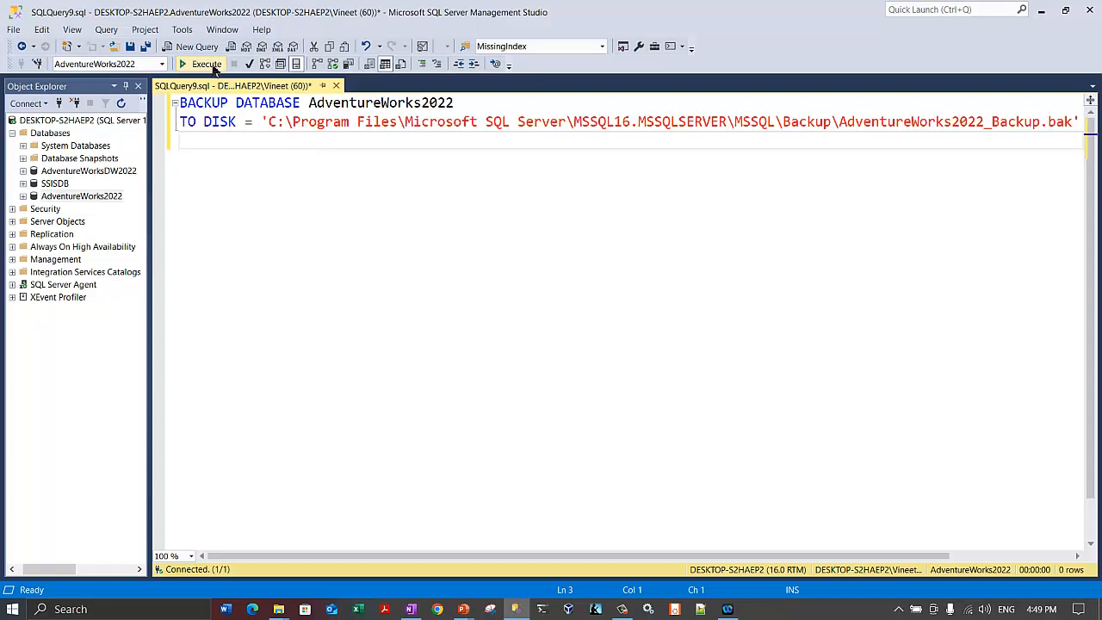
# - Execute the full database backup and check in File Explorer's Backup folder for AdventureWorks2022_Backup.bak
pyautogui.click(212, 66)
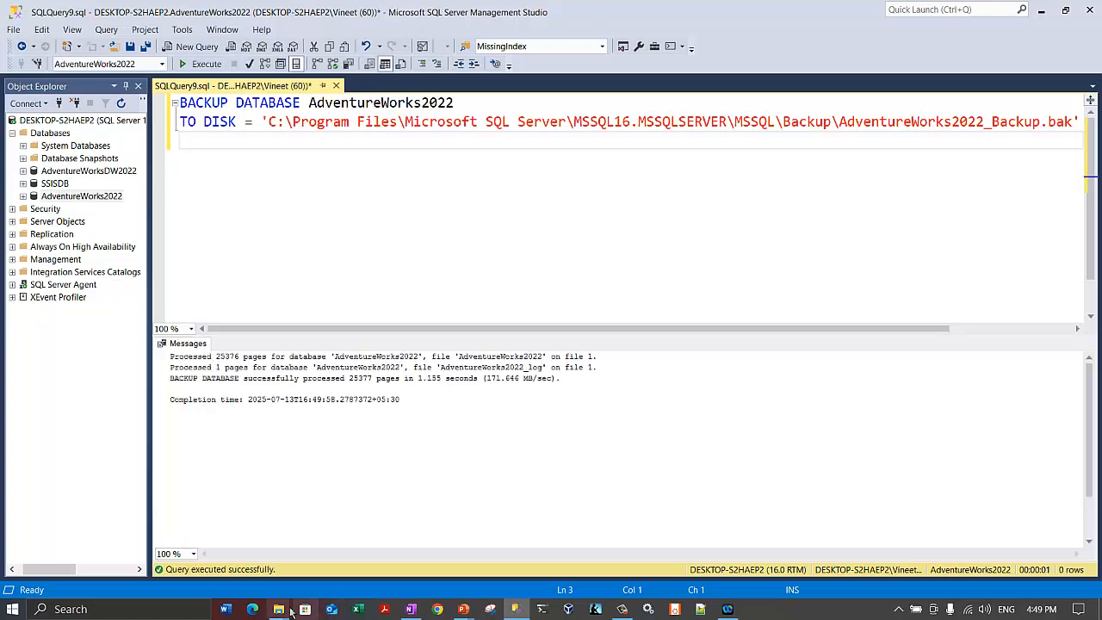
pyautogui.moveTo(289, 611)
pyautogui.click(219, 549)
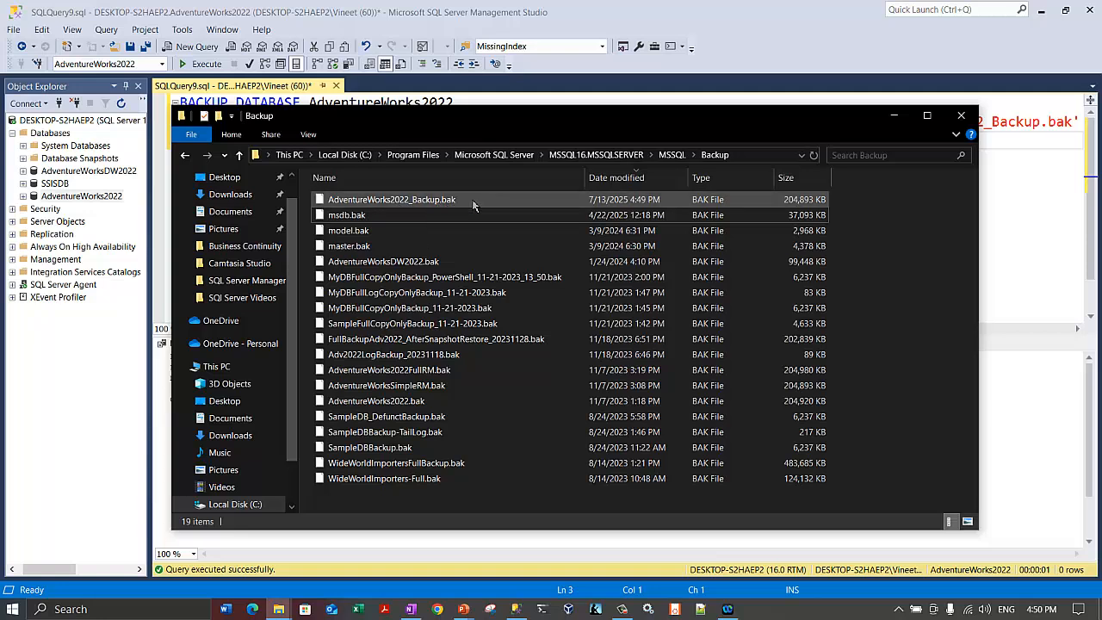
pyautogui.click(472, 202)
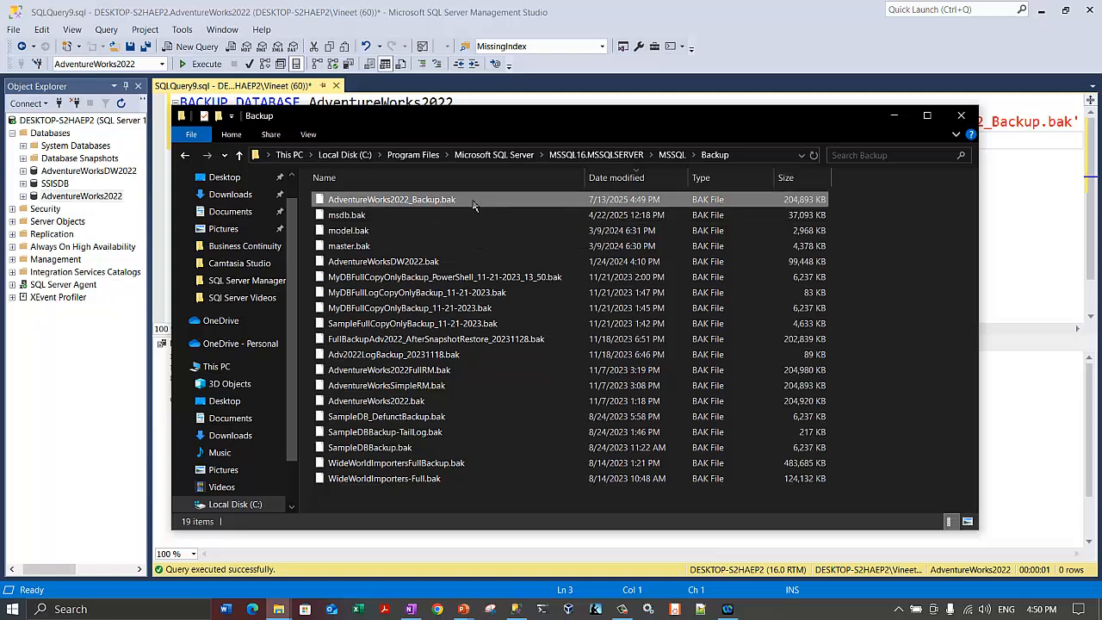
pyautogui.click(903, 125)
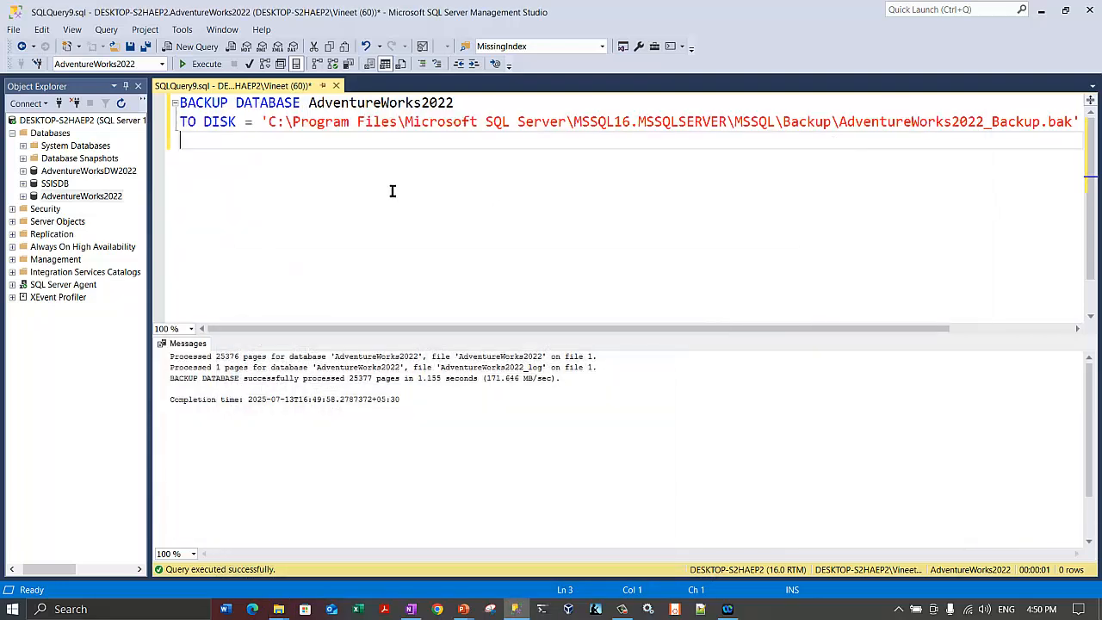
# - Write a BACKUP LOG AdventureWorks2022 statement below, reusing the TO DISK line of the full backup
pyautogui.press('Return')
pyautogui.write('BA')
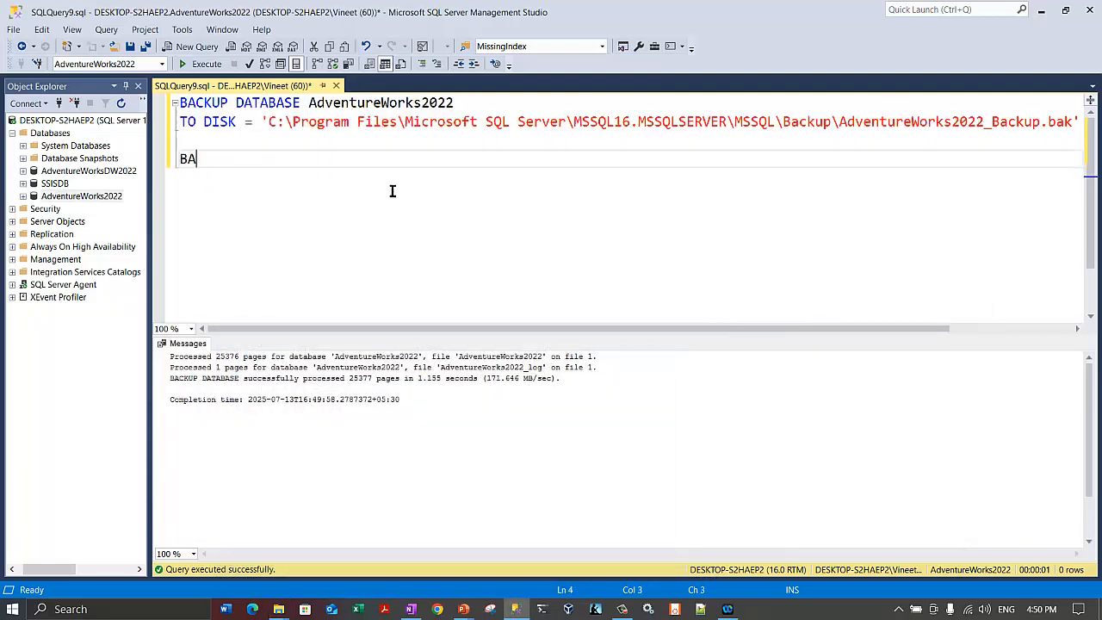
pyautogui.write('CKUP LOG Adventur')
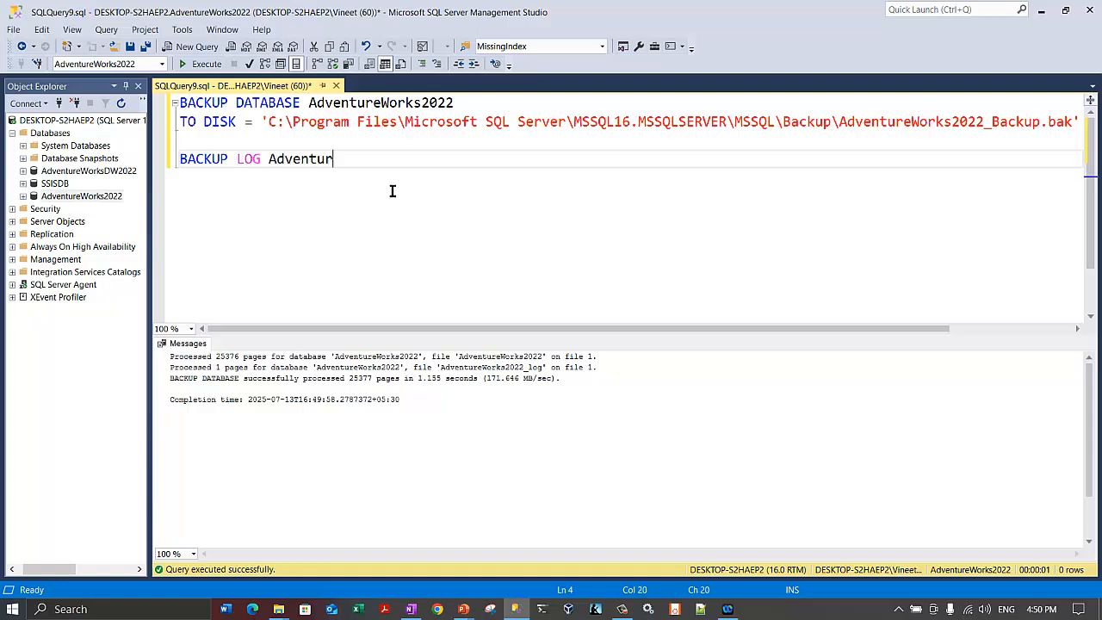
pyautogui.write('eWorks2022')
pyautogui.press('Return')
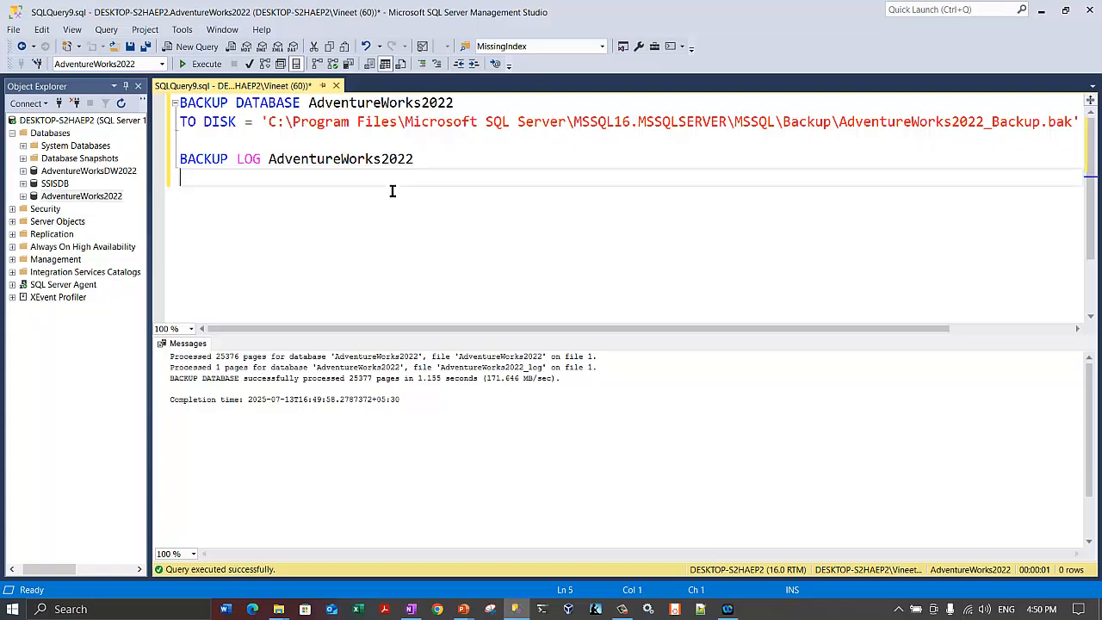
pyautogui.click(164, 127)
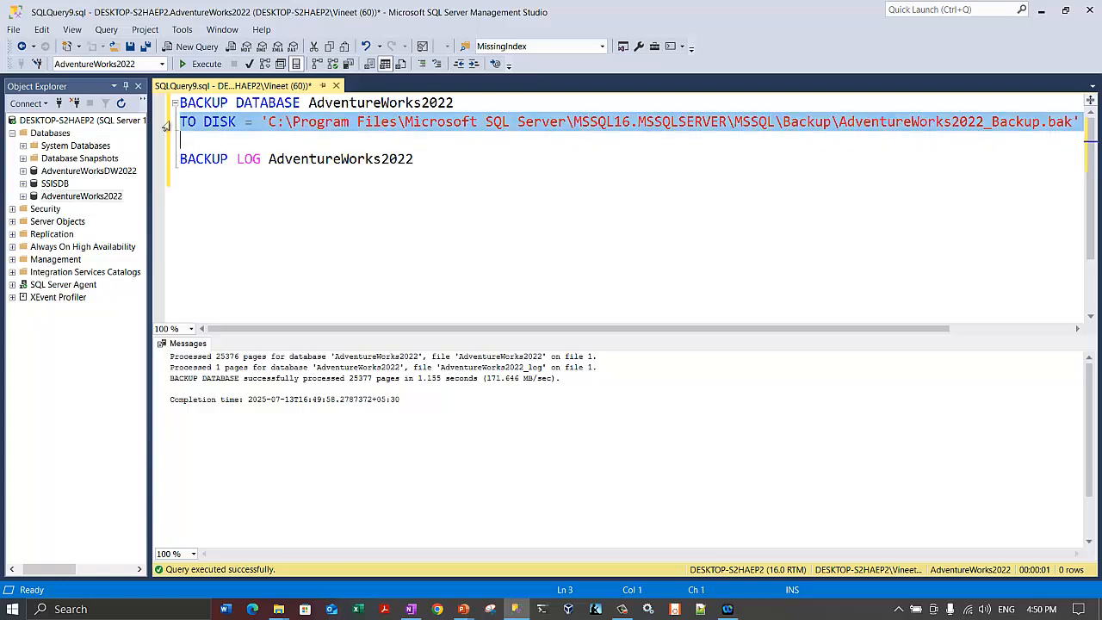
pyautogui.hotkey('ctrl', 'c')
pyautogui.click(221, 178)
pyautogui.hotkey('ctrl', 'v')
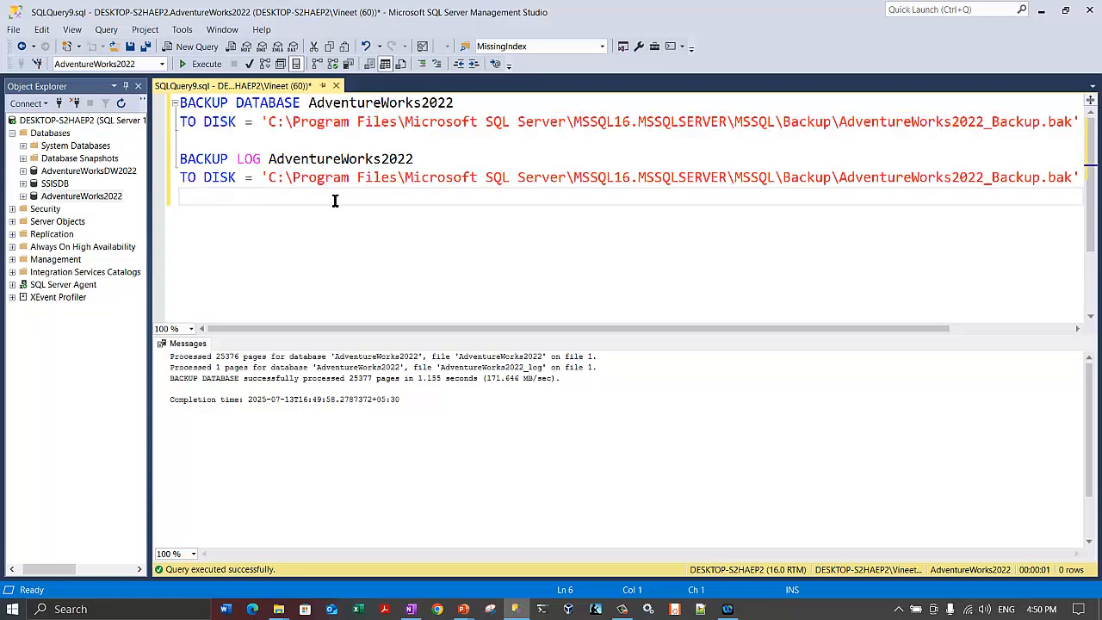
# - Execute only the BACKUP LOG statement to append the log backup to AdventureWorks2022_Backup.bak
pyautogui.hotkey('shift', 'Up')
pyautogui.hotkey('shift', 'Up')
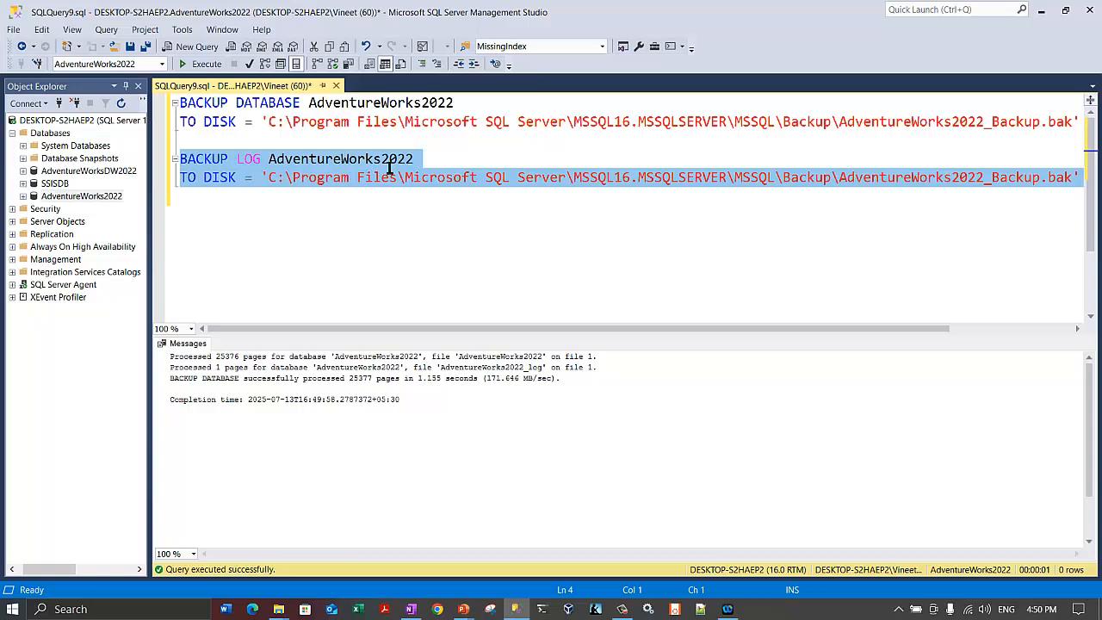
pyautogui.click(213, 67)
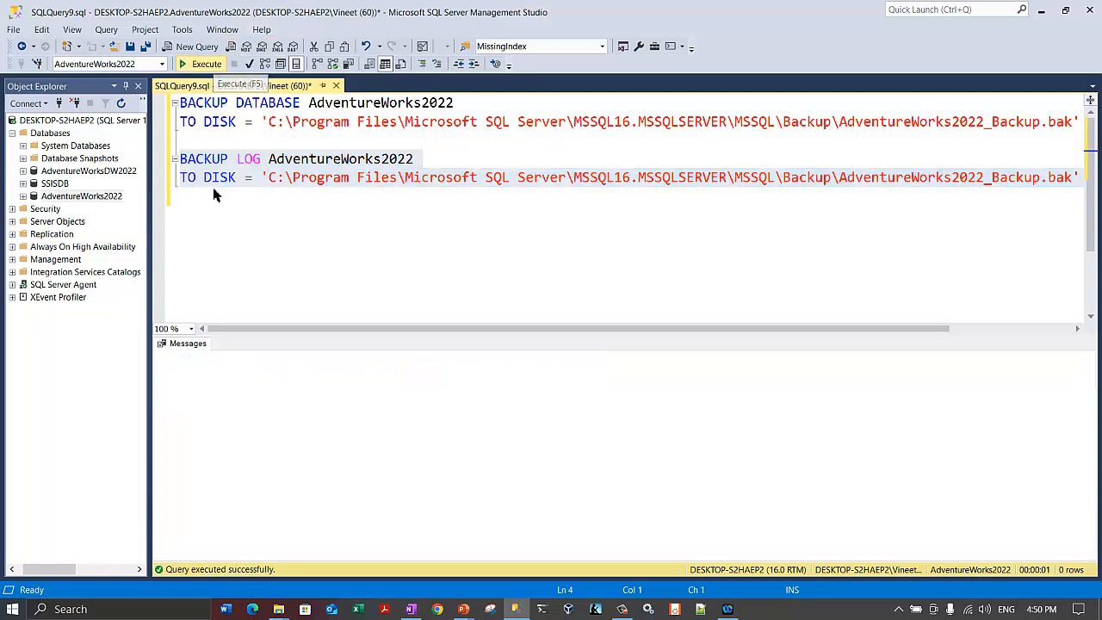
# - Begin a RESTORE HEADERONLY statement below the log backup, separated by a blank line
pyautogui.click(433, 206)
pyautogui.click(453, 177)
pyautogui.press('End')
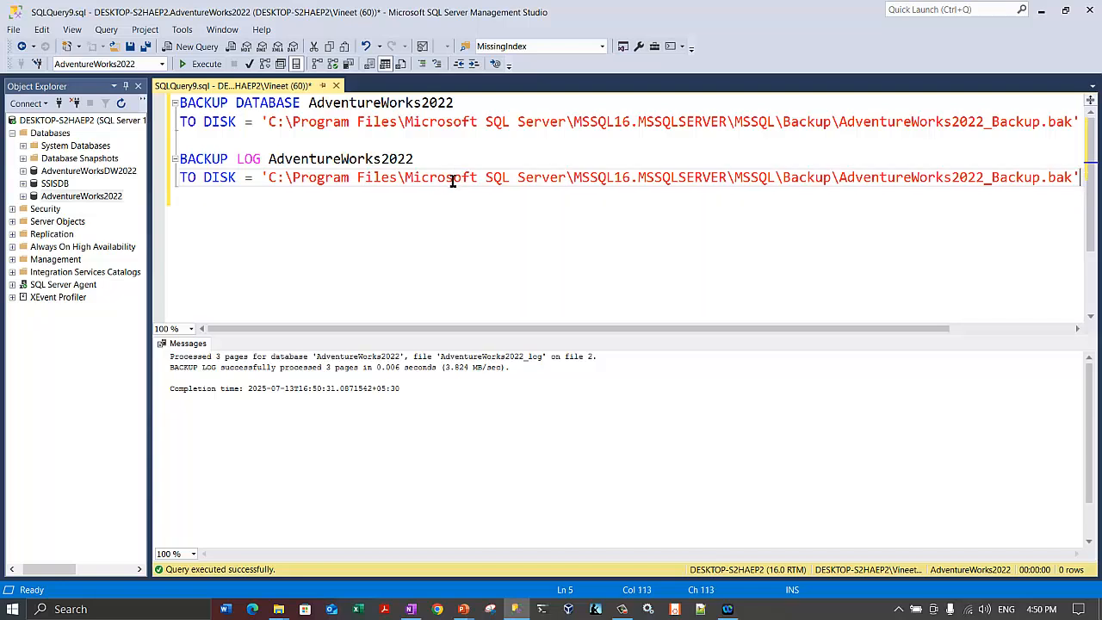
pyautogui.press('Return')
pyautogui.press('Return')
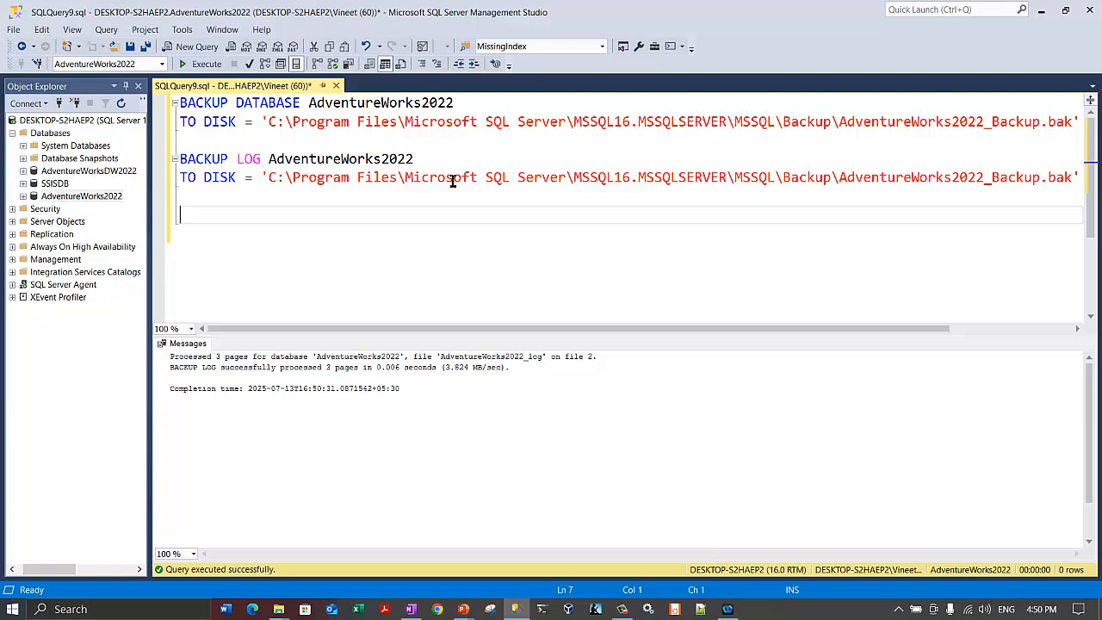
pyautogui.write('RESTORE')
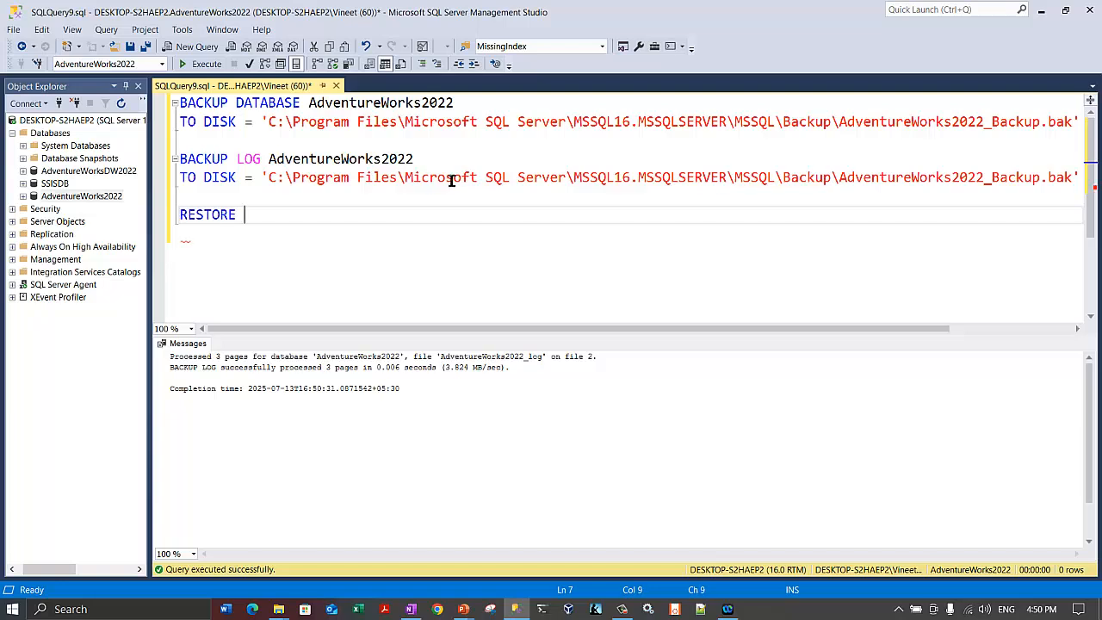
pyautogui.write(' HEADERONLY')
pyautogui.press('Return')
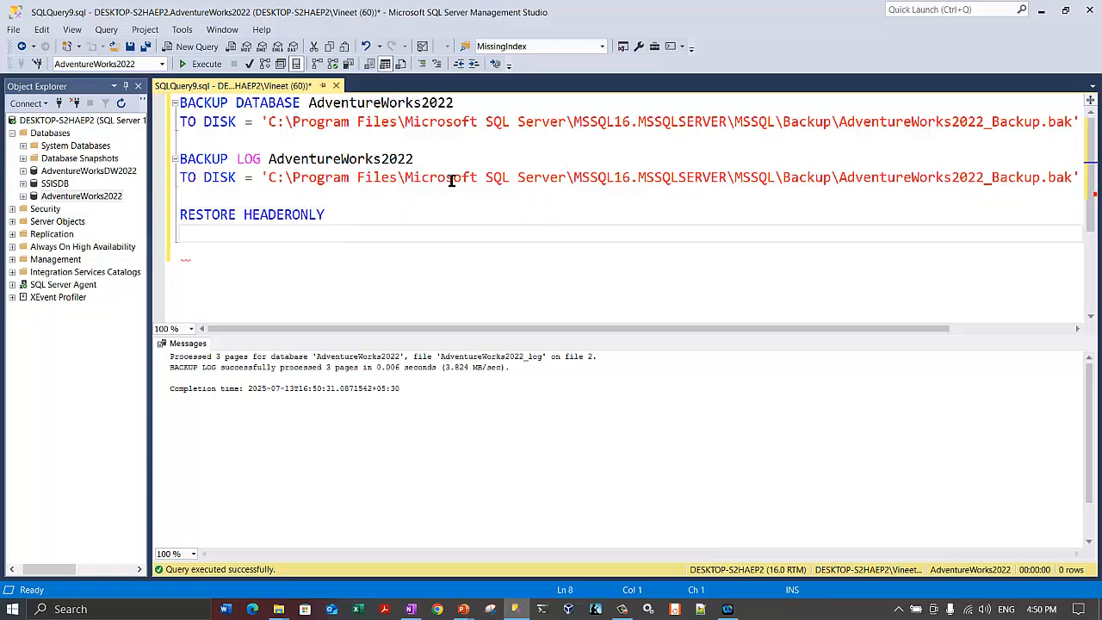
# - Add a FROM DISK clause that reuses the AdventureWorks2022_Backup.bak path from the log backup statement
pyautogui.write('FROM DISK')
pyautogui.click(244, 177)
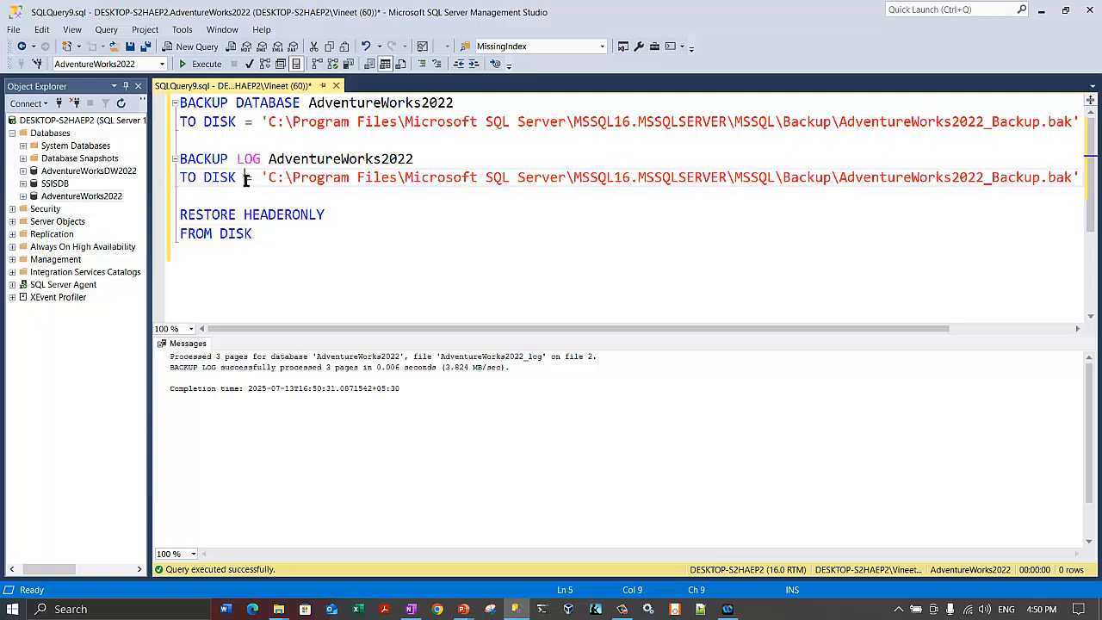
pyautogui.hotkey('shift', 'End')
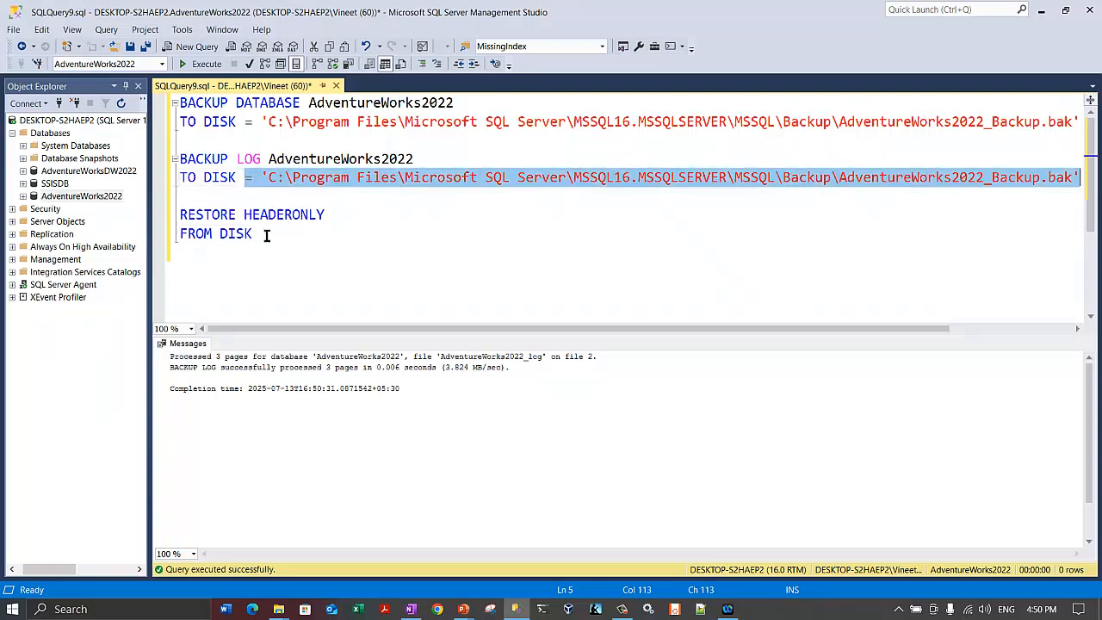
pyautogui.click(287, 231)
pyautogui.hotkey('ctrl', 'v')
# - Execute only the RESTORE HEADERONLY statement and examine the BackupType and Position columns for both backup sets
pyautogui.click(244, 199)
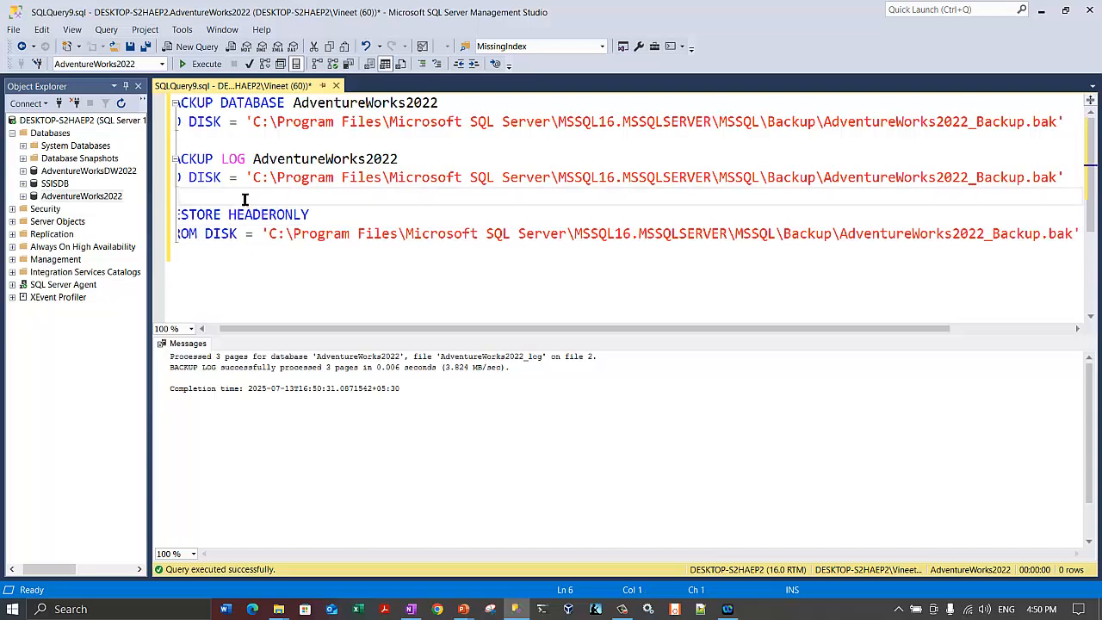
pyautogui.hotkey('shift', 'Down')
pyautogui.hotkey('shift', 'Down')
pyautogui.hotkey('shift', 'Down')
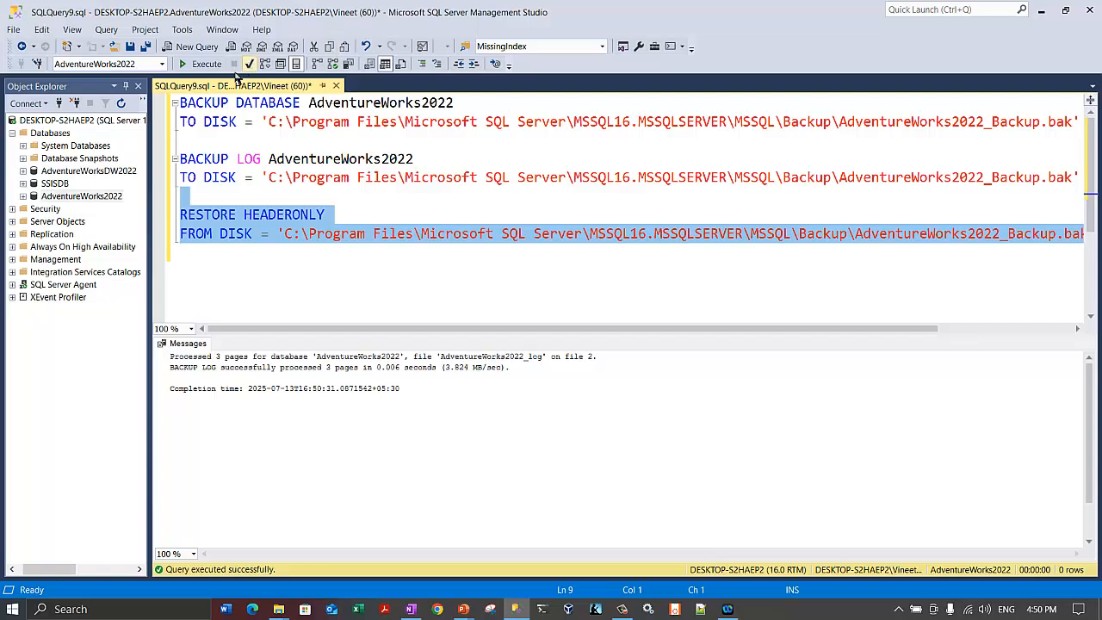
pyautogui.click(205, 64)
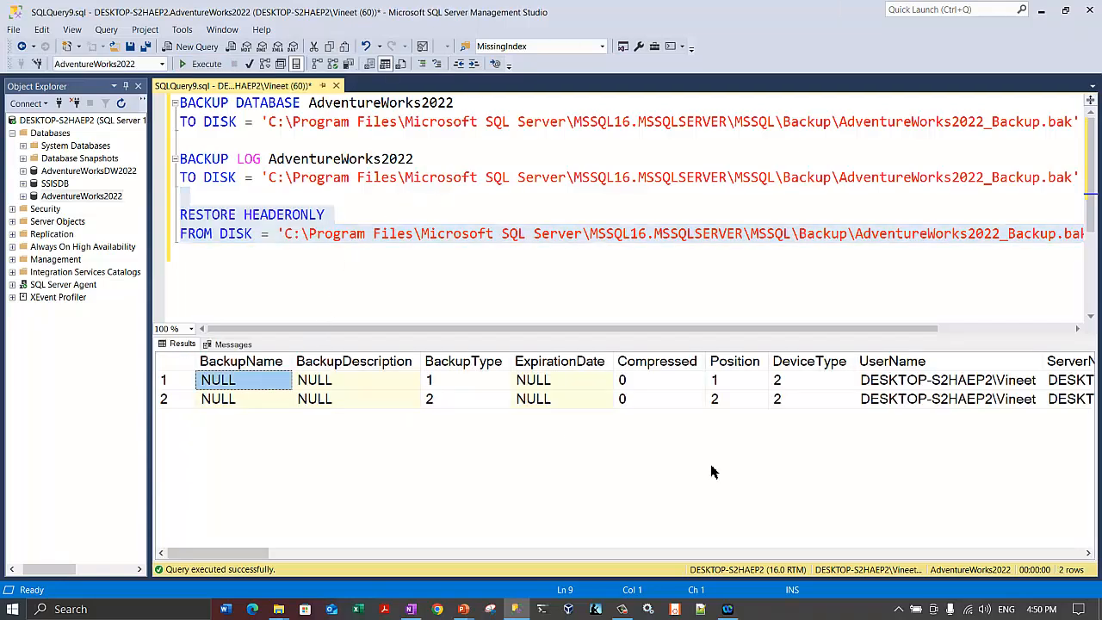
pyautogui.moveTo(478, 382); pyautogui.dragTo(867, 405)
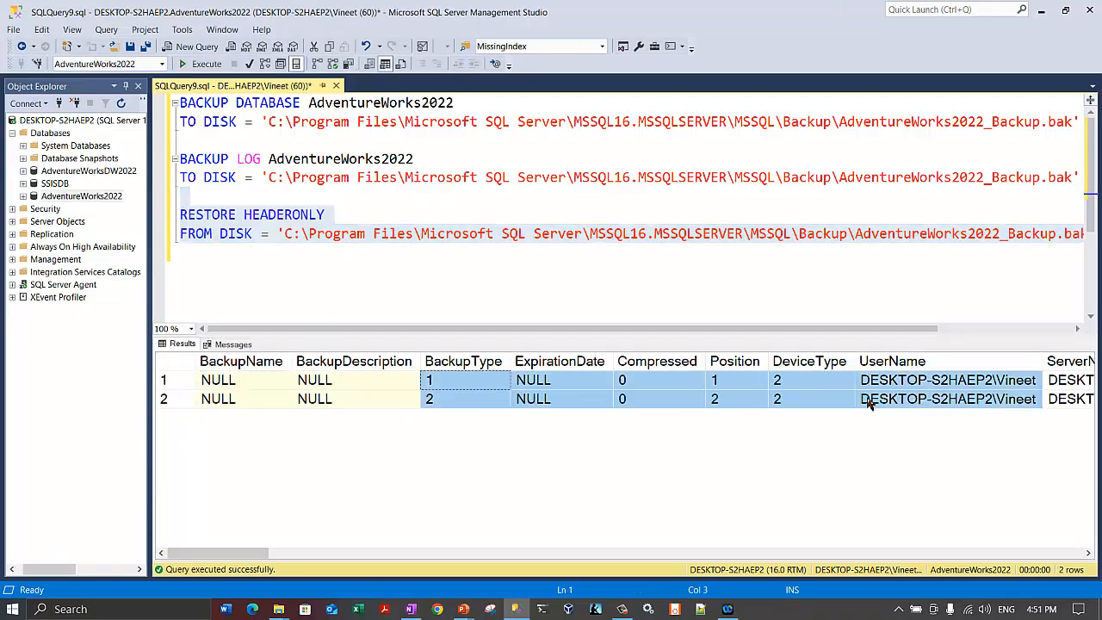
# - Examine the BackupType and Position values of the two backup sets in the RESTORE HEADERONLY results
pyautogui.moveTo(222, 554); pyautogui.dragTo(555, 353)
pyautogui.click(462, 398)
pyautogui.click(461, 382)
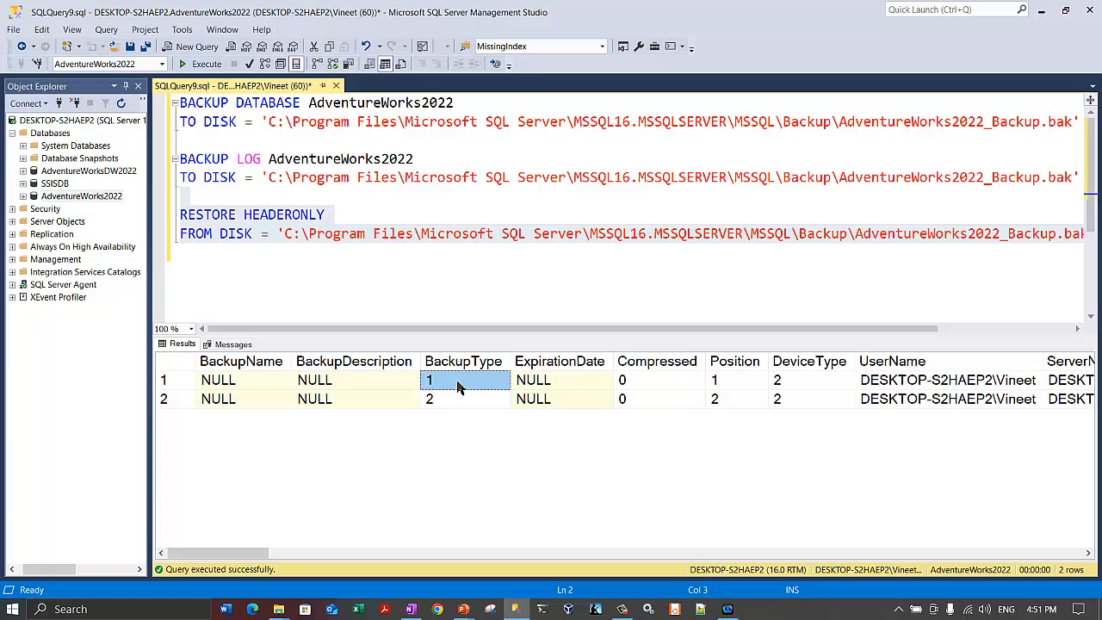
pyautogui.click(442, 402)
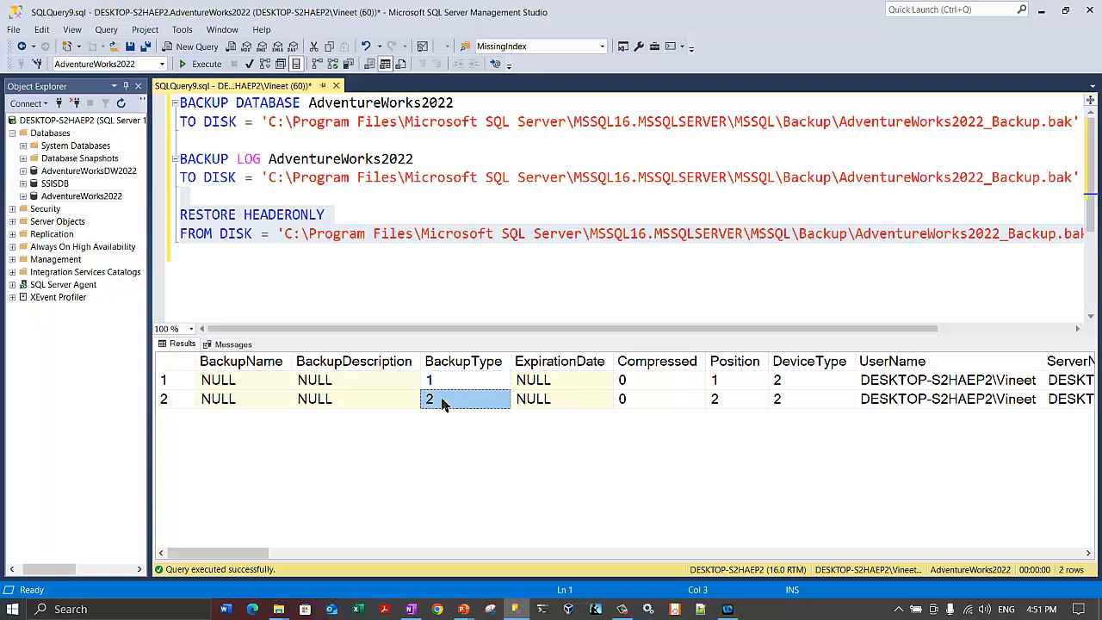
pyautogui.moveTo(759, 384); pyautogui.dragTo(749, 411)
pyautogui.click(751, 389)
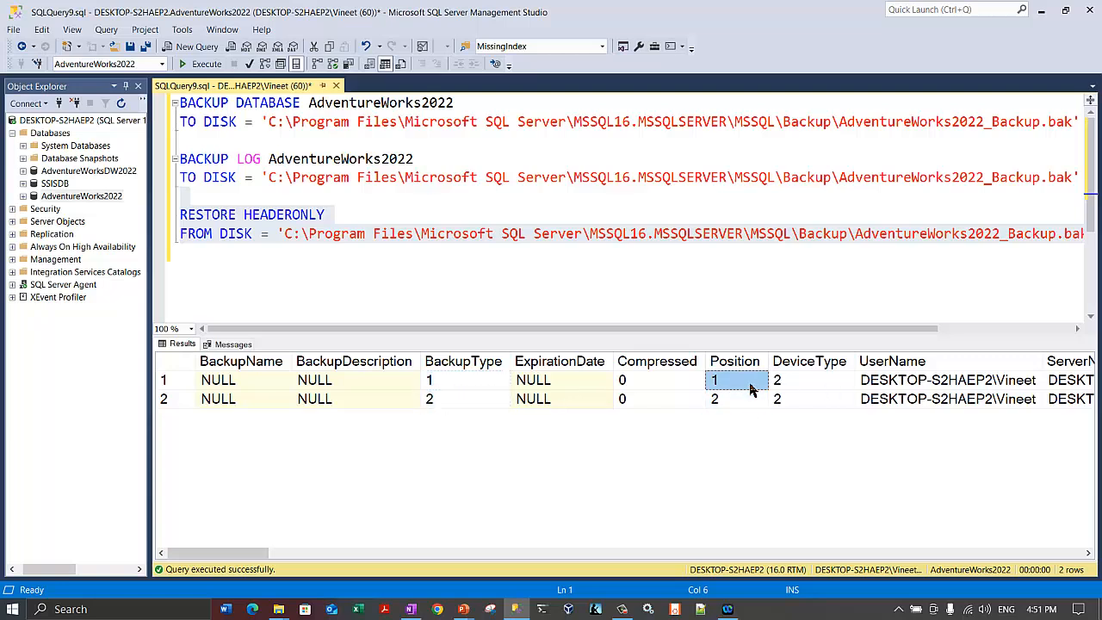
pyautogui.click(729, 402)
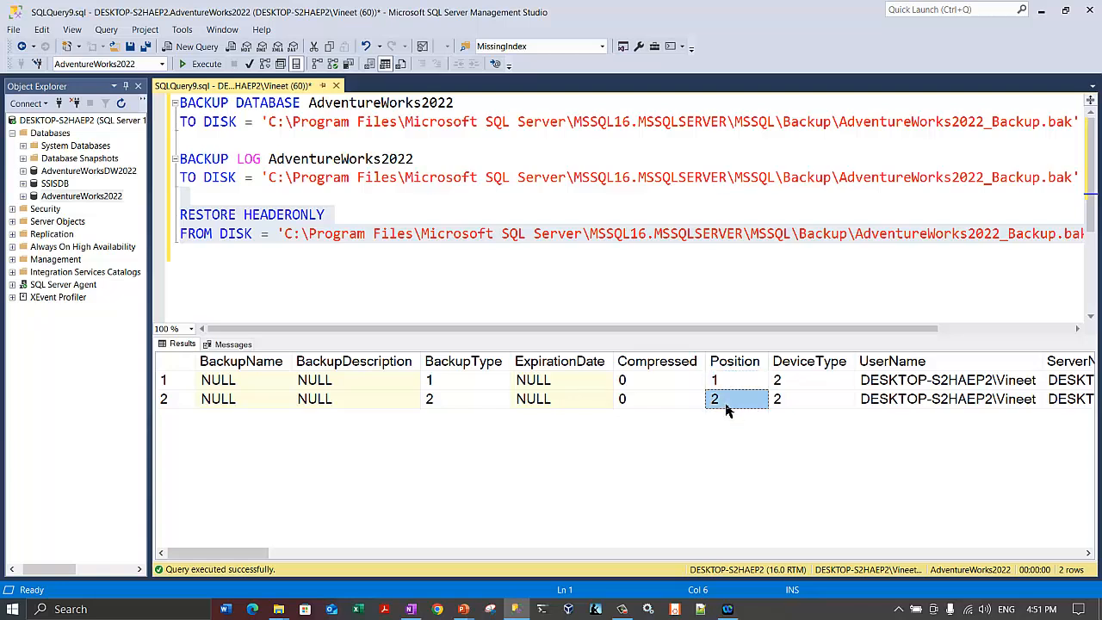
pyautogui.moveTo(239, 555)
pyautogui.mouseDown()
pyautogui.moveTo(318, 585)
pyautogui.moveTo(233, 558)
pyautogui.mouseUp()
pyautogui.click(732, 380)
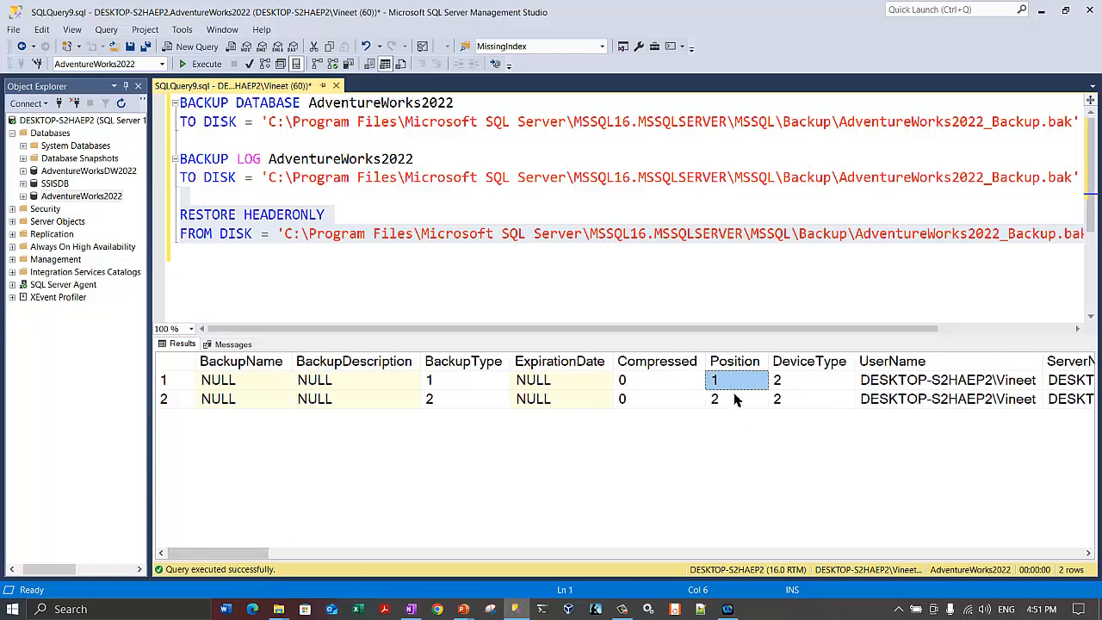
pyautogui.click(729, 400)
# - Below RESTORE HEADERONLY, add the comment "At this point we want to do restore from the backup takem" and begin a second comment line with "restore"
pyautogui.click(312, 251)
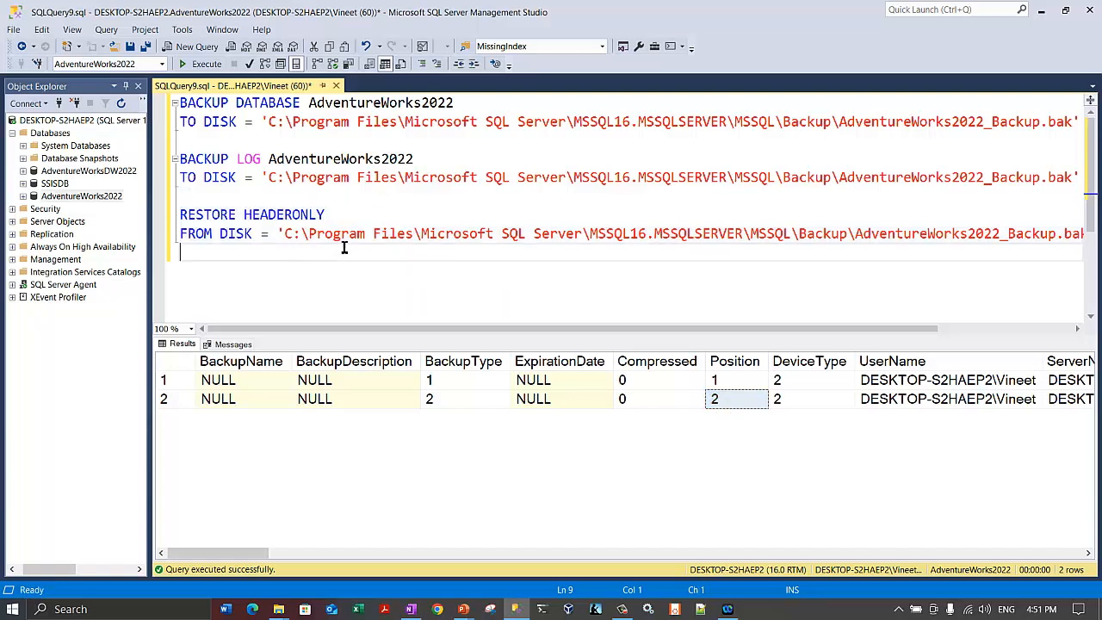
pyautogui.press('Return')
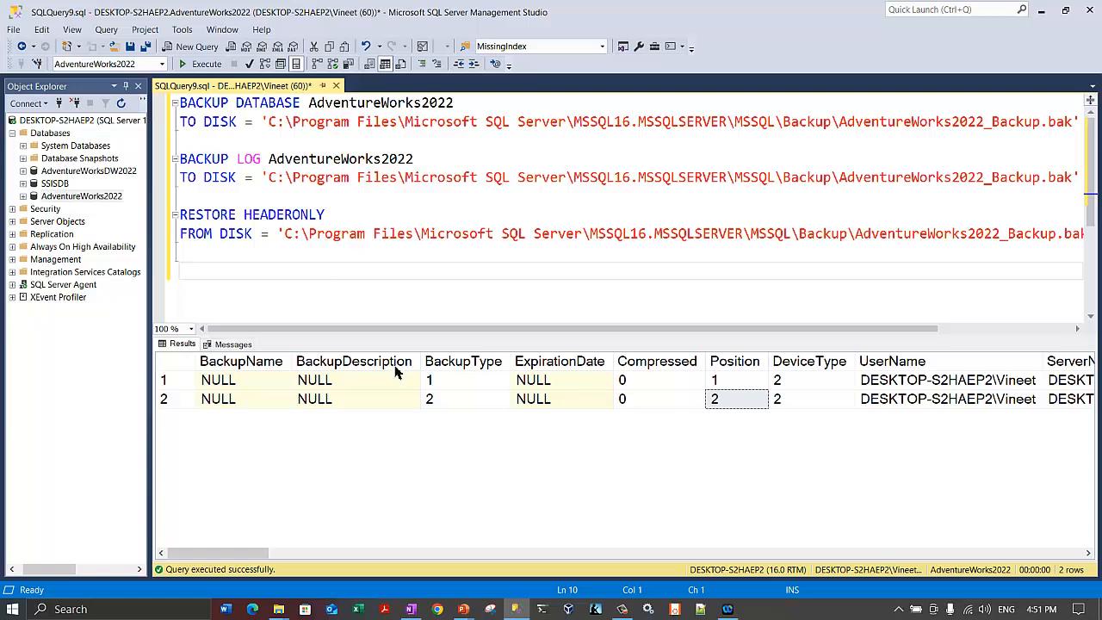
pyautogui.moveTo(387, 337); pyautogui.dragTo(387, 391)
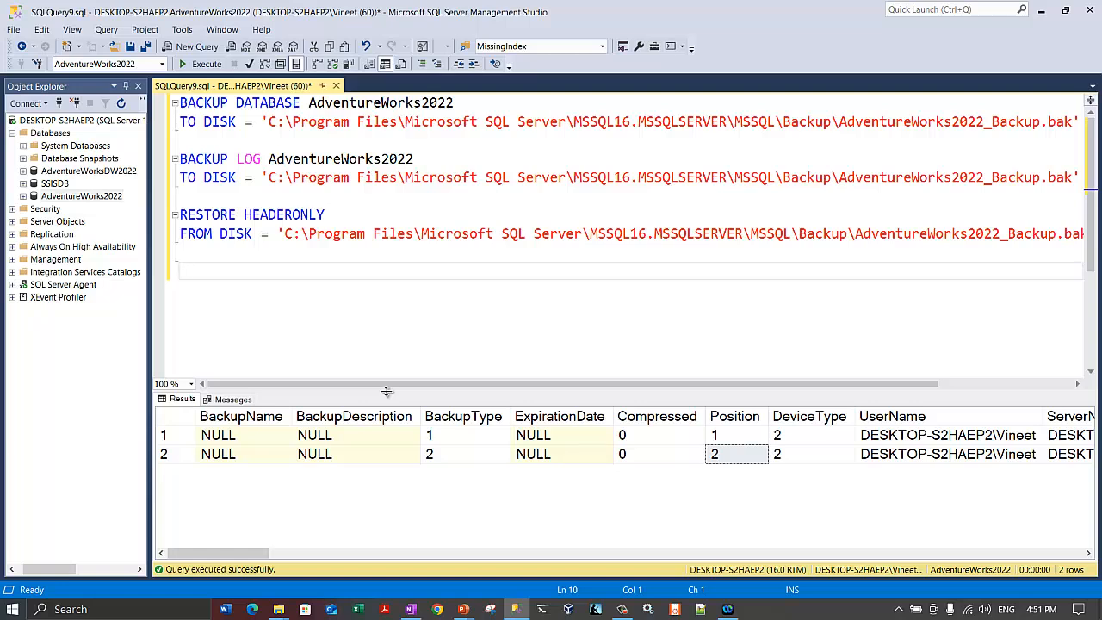
pyautogui.write('------At this point we ')
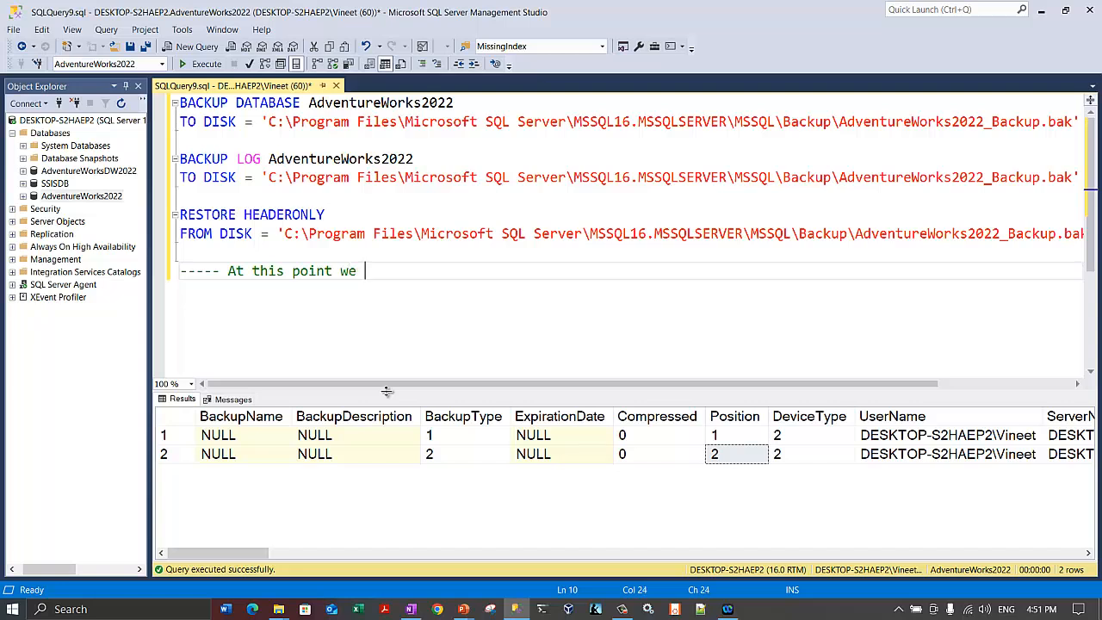
pyautogui.write('want to do restore from t')
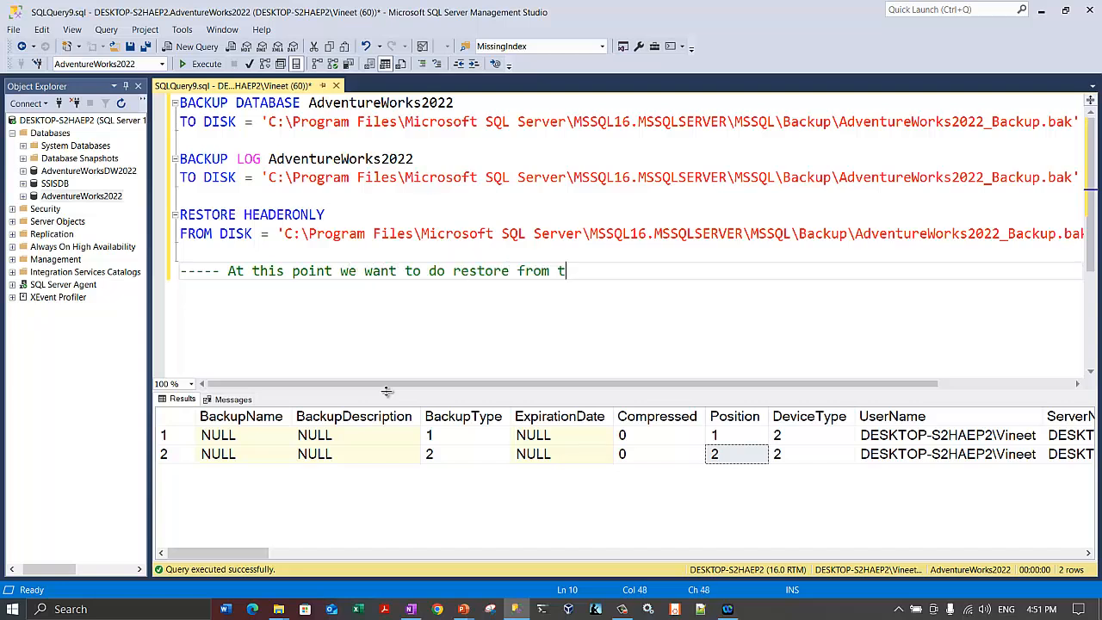
pyautogui.write('he backup takne')
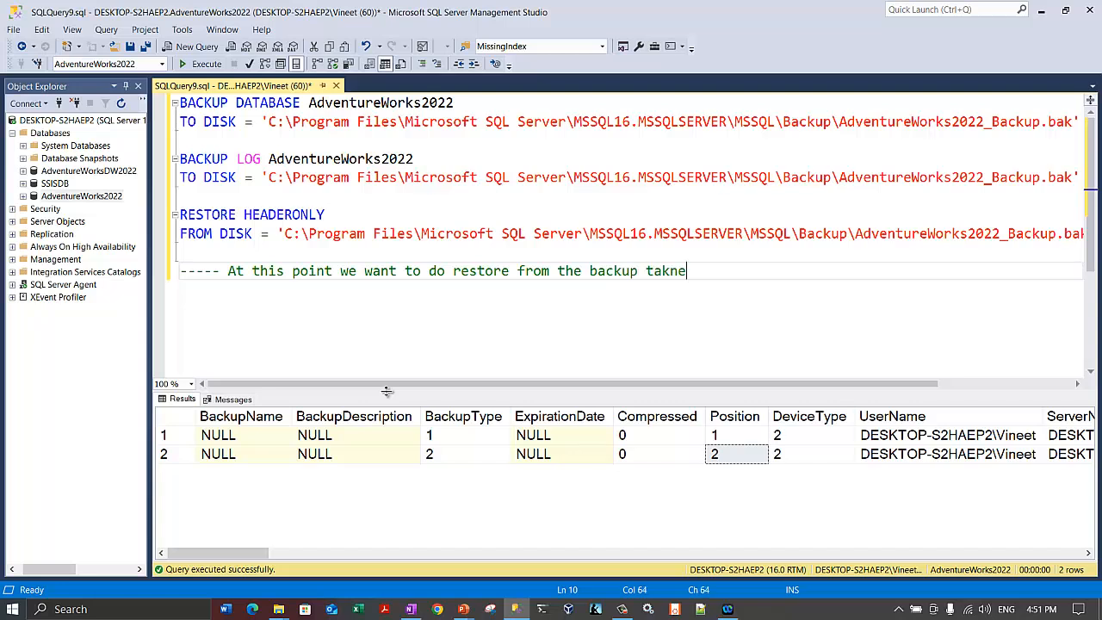
pyautogui.press('BackSpace')
pyautogui.press('Return')
pyautogui.write('-- ret')
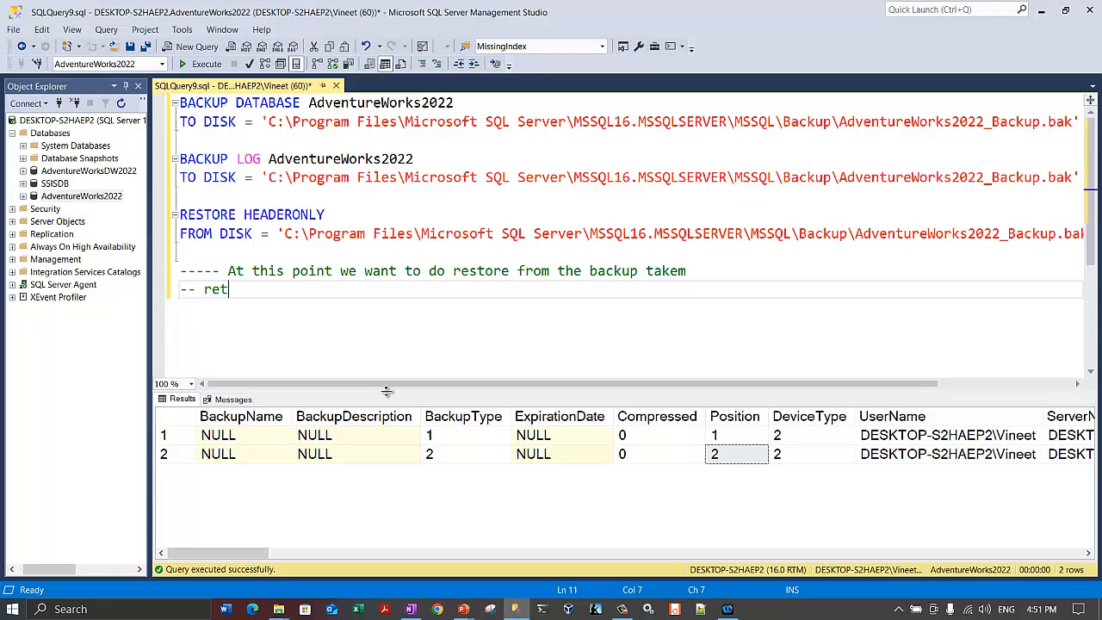
pyautogui.press('BackSpace')
pyautogui.write('store')
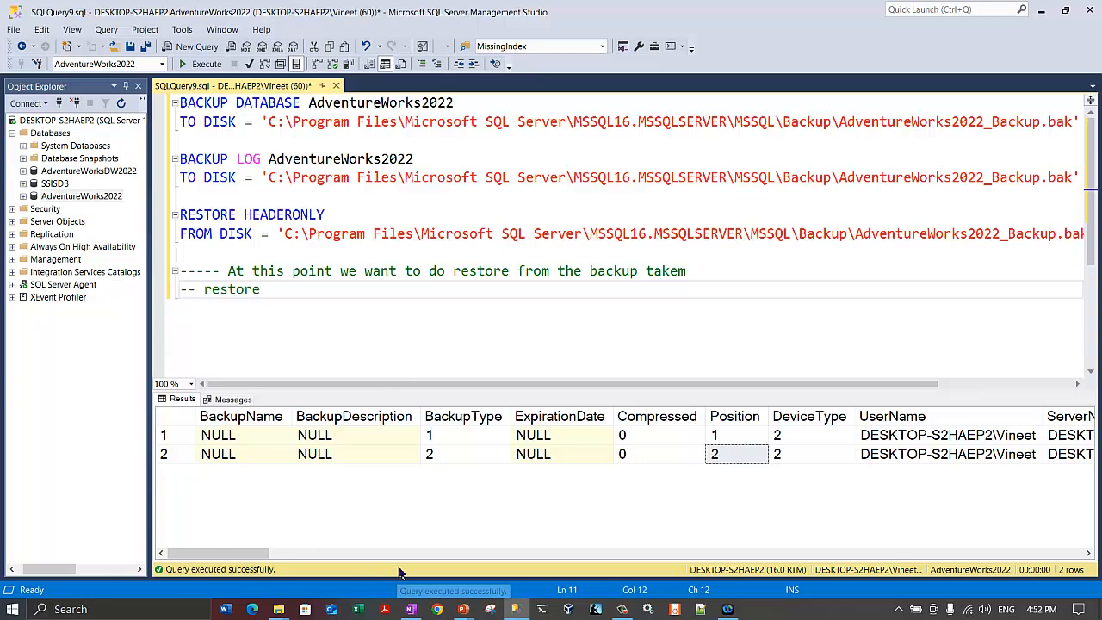
# - Switch to the OneNote notes, review the Demo1 title on restoring over existing files, and return to the SSMS query
pyautogui.click(412, 610)
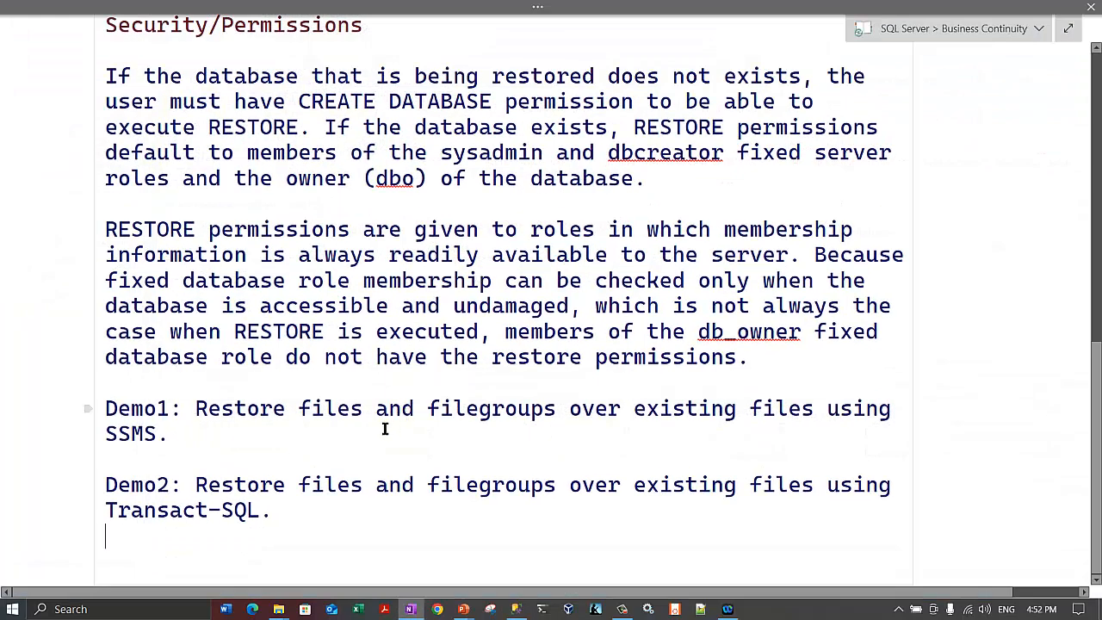
pyautogui.moveTo(425, 411); pyautogui.dragTo(794, 412)
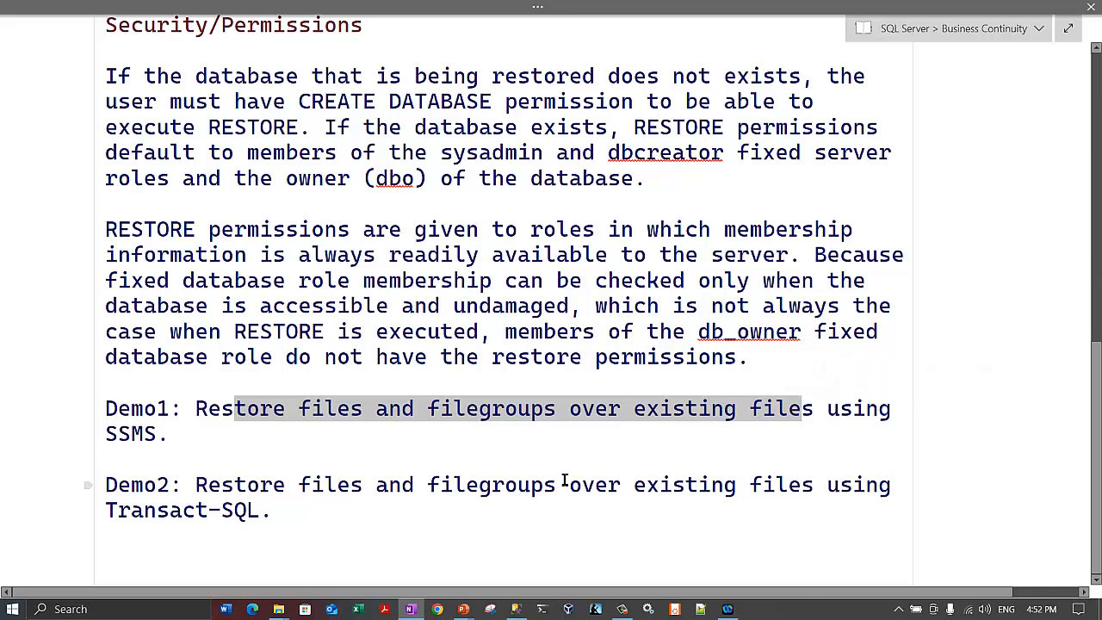
pyautogui.hotkey('alt', 'Tab')
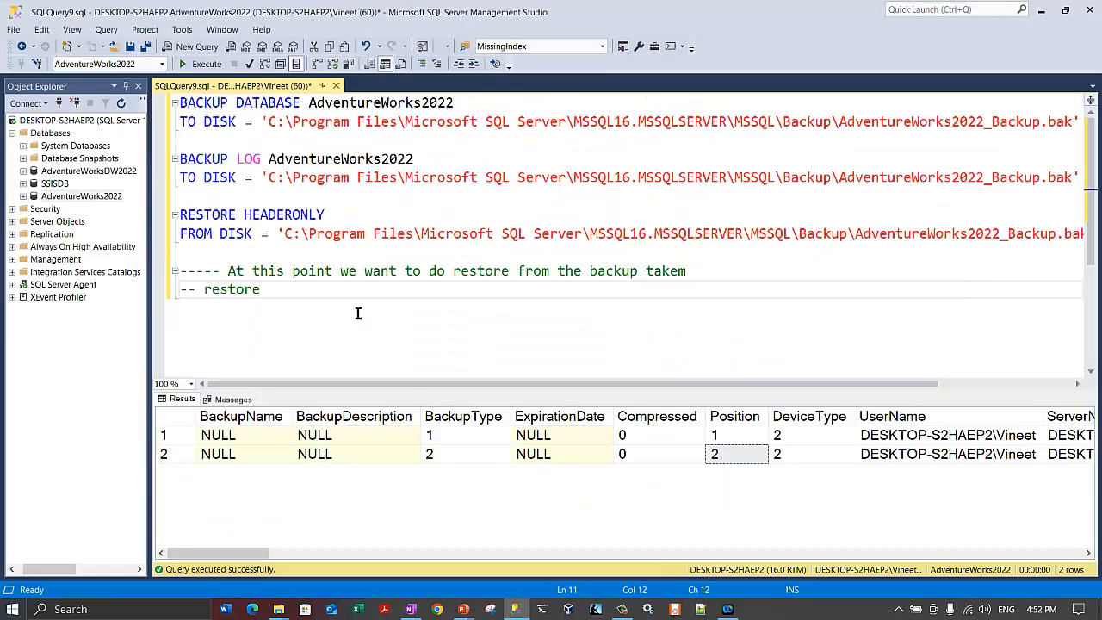
# - Continue the second comment line with "and replace the existing files. It is only the database files that can be replaced"
pyautogui.write('and replace the existing files')
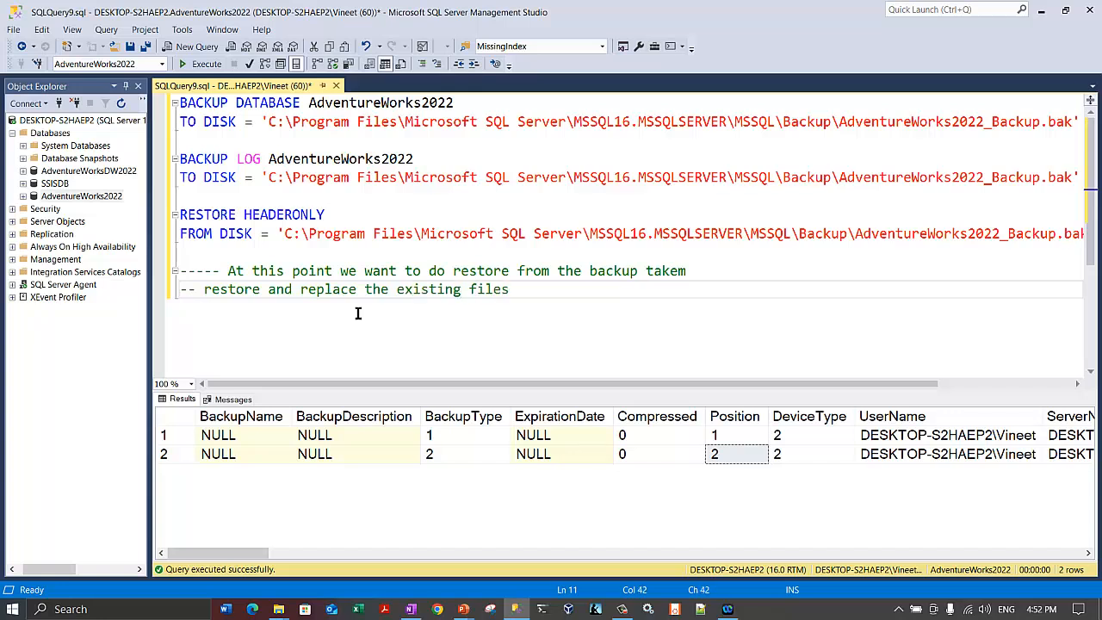
pyautogui.write('. It is only the dtaba')
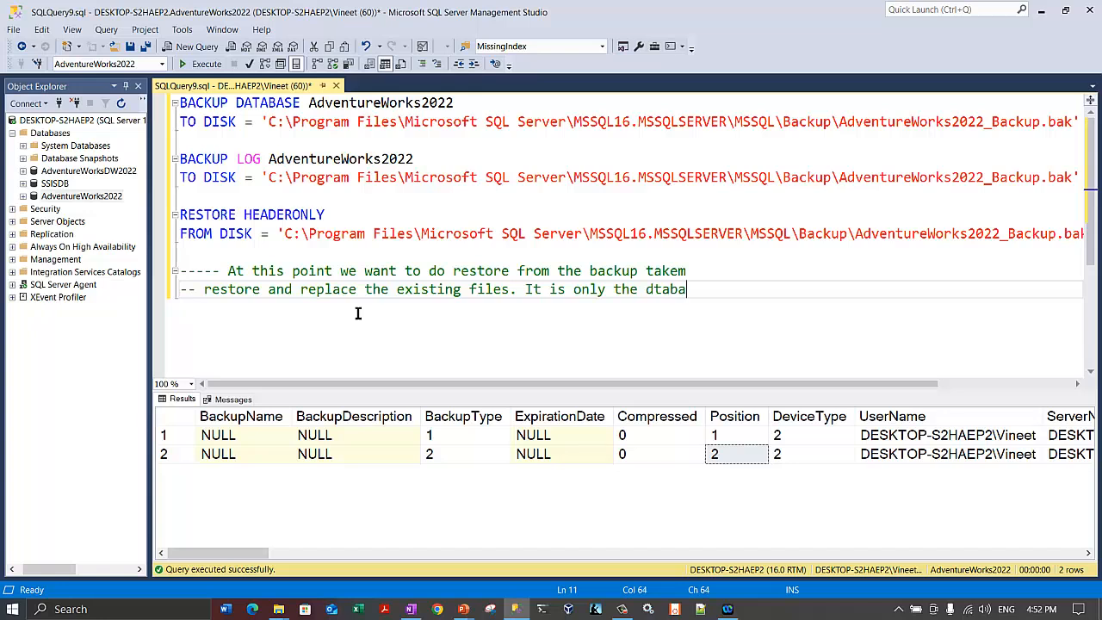
pyautogui.press('BackSpace')
pyautogui.press('BackSpace')
pyautogui.write('atabase files that ca')
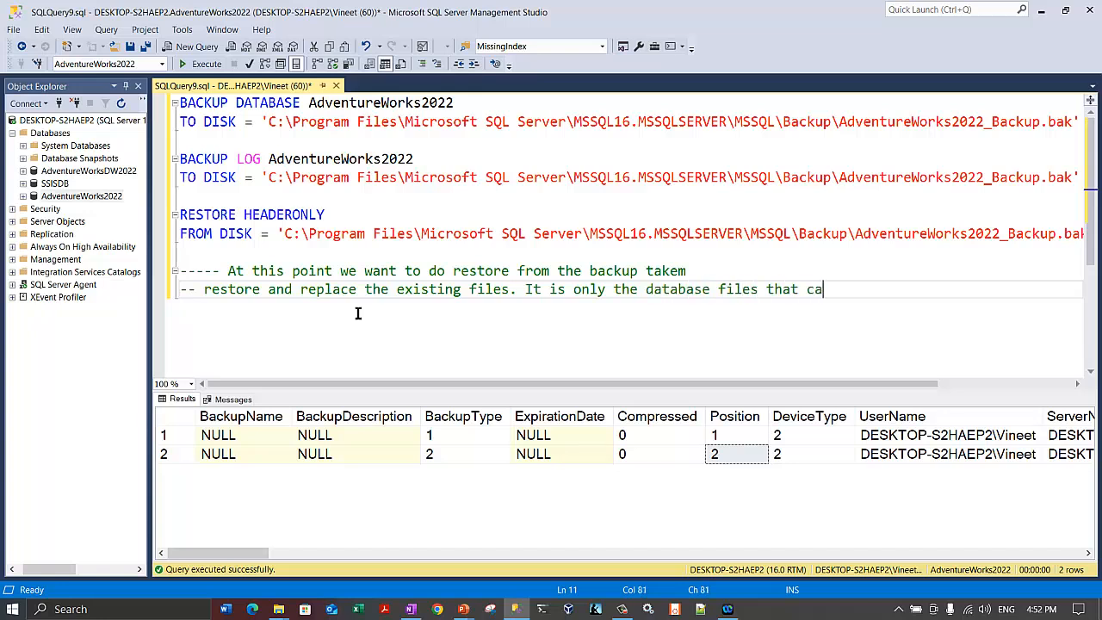
pyautogui.write('n be replcea')
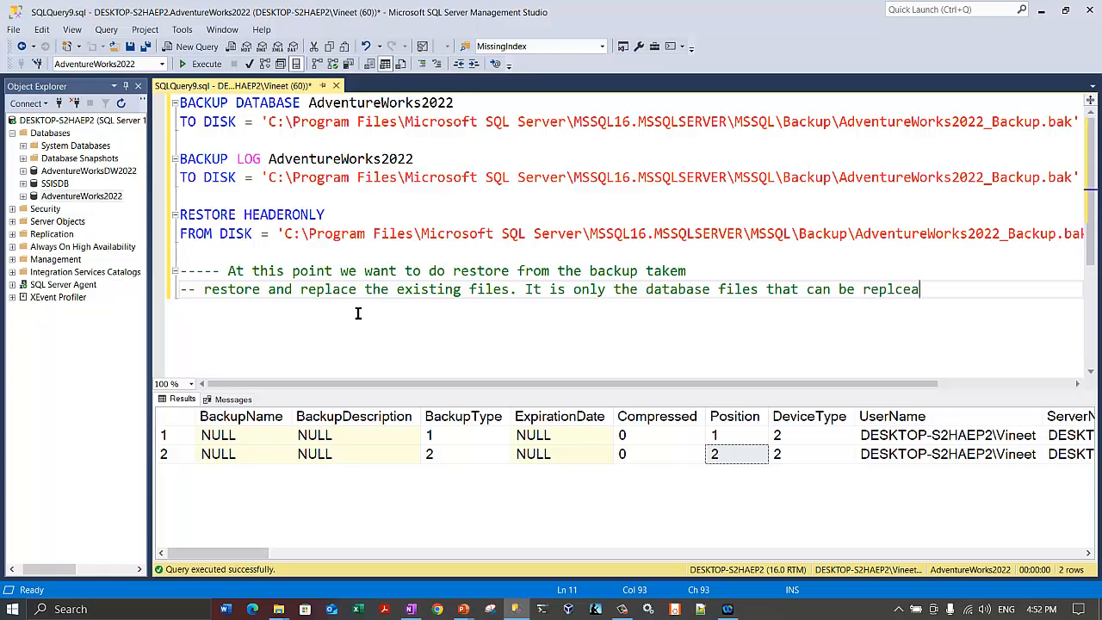
pyautogui.press('BackSpace')
pyautogui.press('BackSpace')
pyautogui.press('BackSpace')
pyautogui.write('aced')
# - Add a third comment line reading "-- not the log files."
pyautogui.press('Return')
pyautogui.write('-- not the n')
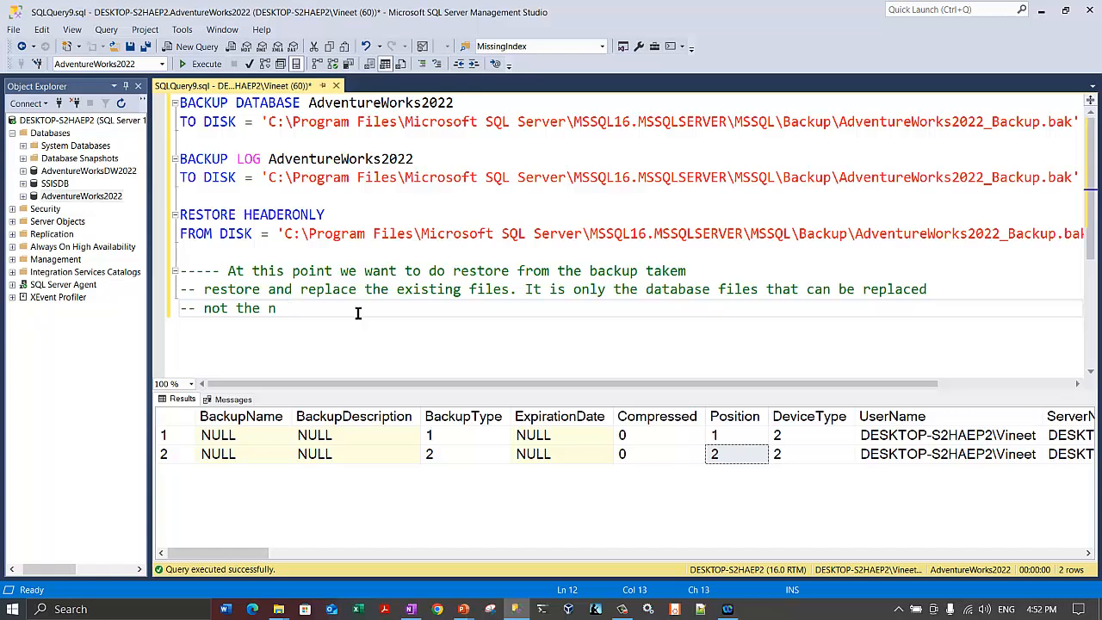
pyautogui.press('BackSpace')
pyautogui.write('log files.')
# - Shorten the first comment line's prefix to two dashes and add blank lines after the last comment
pyautogui.press('Up')
pyautogui.press('Up')
pyautogui.press('Left')
pyautogui.press('Left')
pyautogui.press('Left')
pyautogui.press('Left')
pyautogui.press('Left')
pyautogui.press('Left')
pyautogui.press('Left')
pyautogui.press('Left')
pyautogui.press('Left')
pyautogui.press('Left')
pyautogui.press('Left')
pyautogui.press('Left')
pyautogui.press('Left')
pyautogui.press('Left')
pyautogui.press('Left')
pyautogui.press('Left')
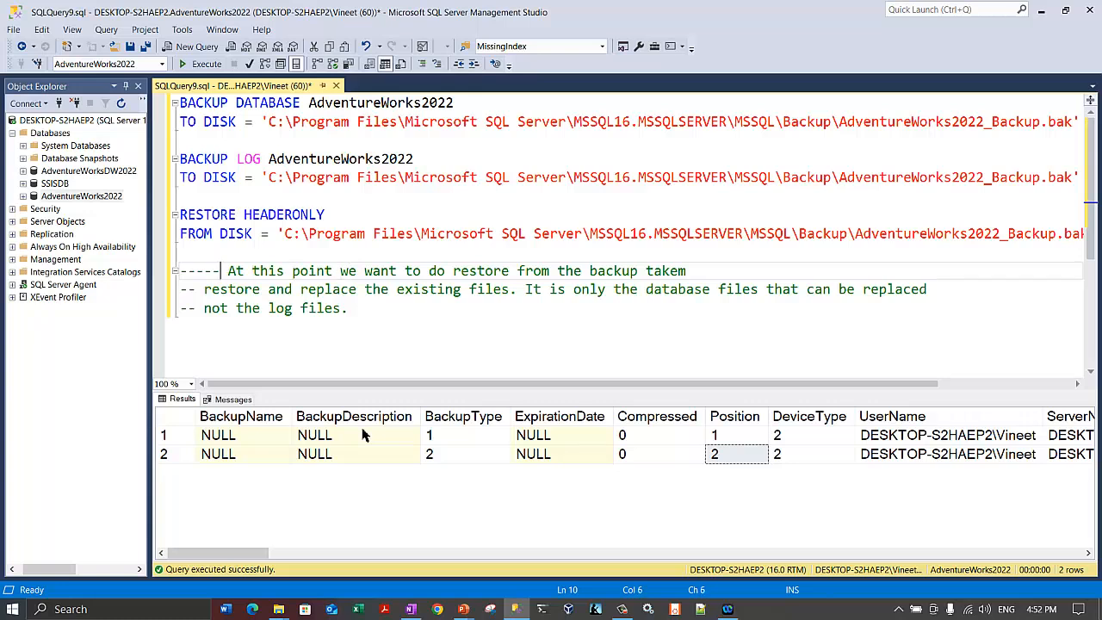
pyautogui.press('BackSpace')
pyautogui.press('BackSpace')
pyautogui.press('BackSpace')
pyautogui.press('Down')
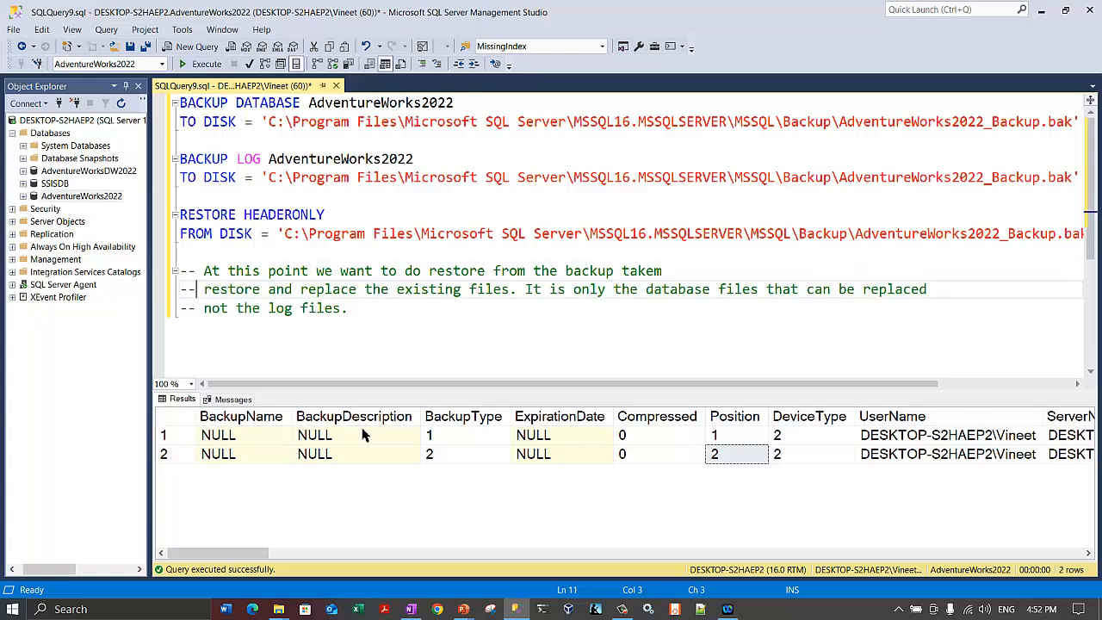
pyautogui.press('Down')
pyautogui.press('End')
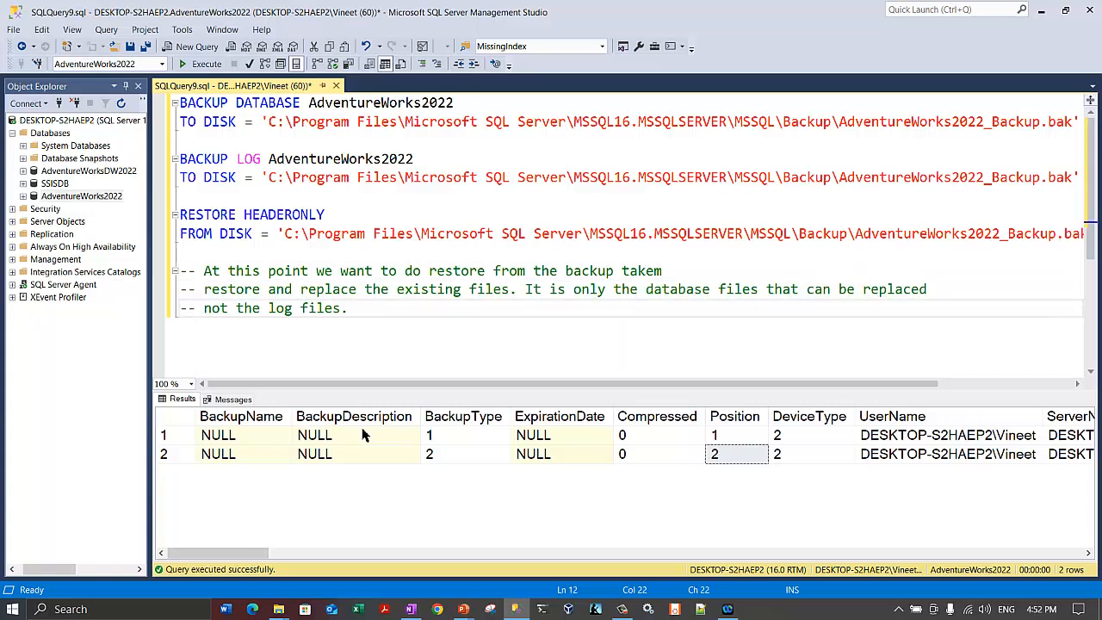
pyautogui.press('Return')
pyautogui.press('Return')
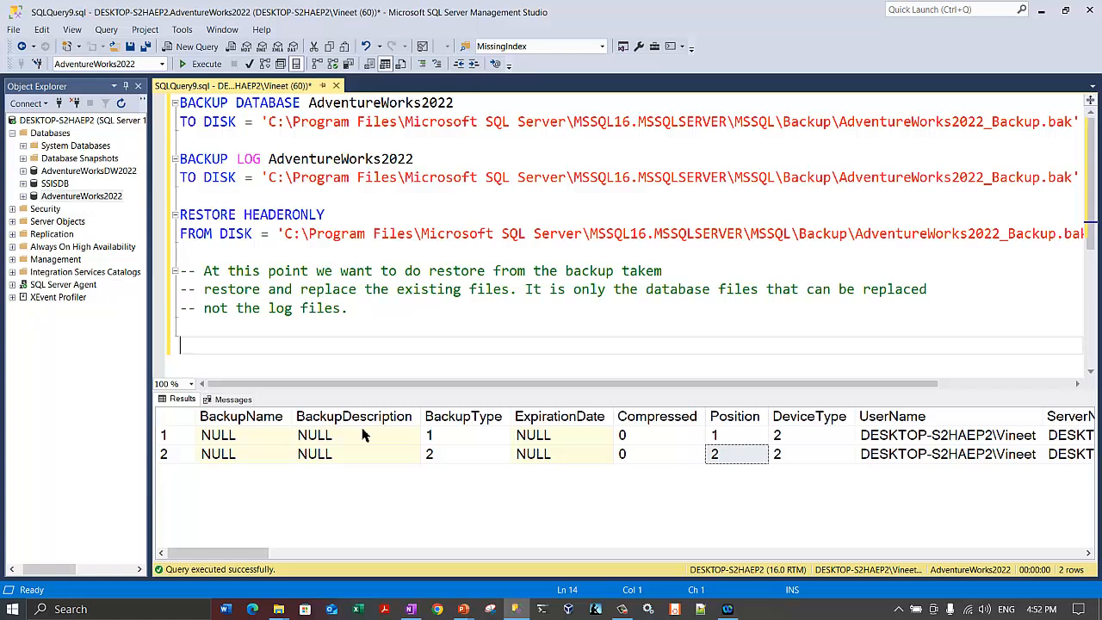
# - Check the recovery model of AdventureWorks2022 on the Options page of its database properties, leaving the settings as they are
pyautogui.rightClick(88, 196)
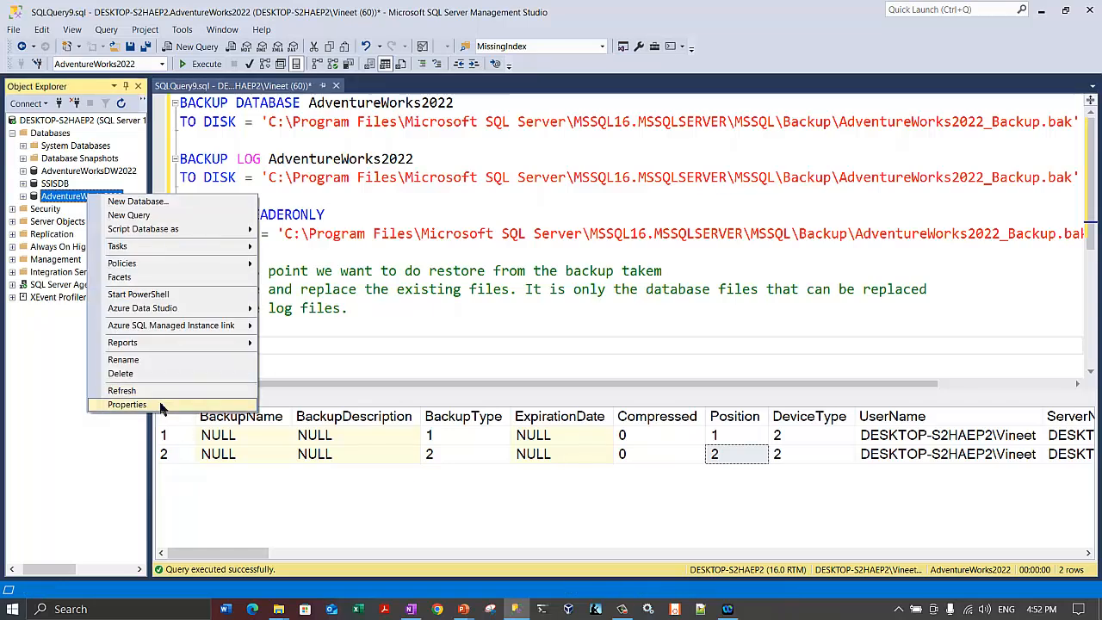
pyautogui.click(160, 405)
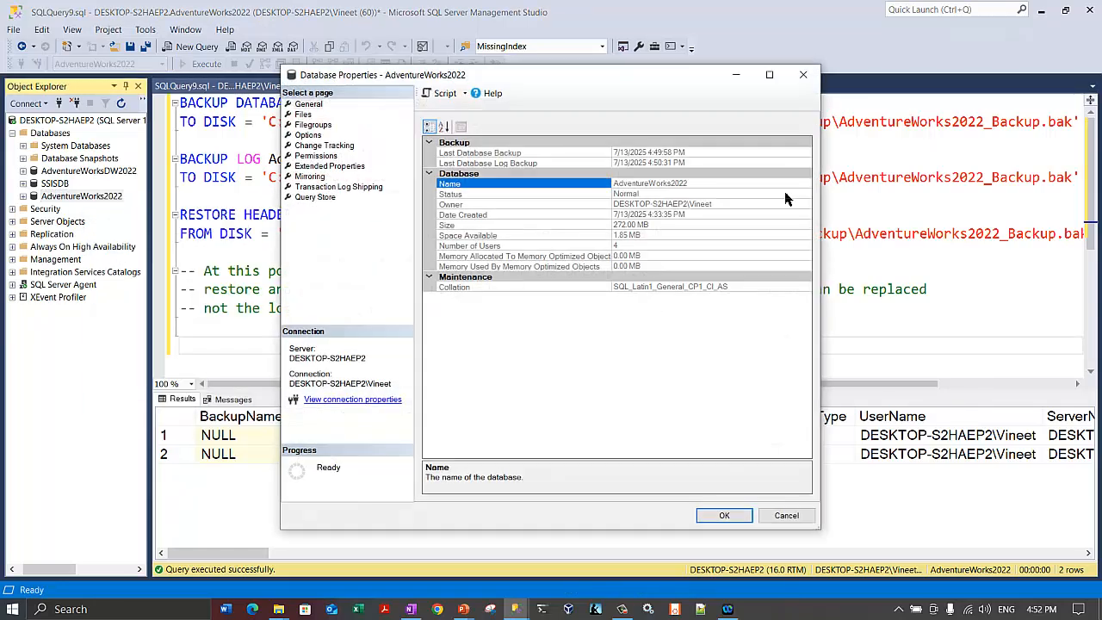
pyautogui.doubleClick(594, 76)
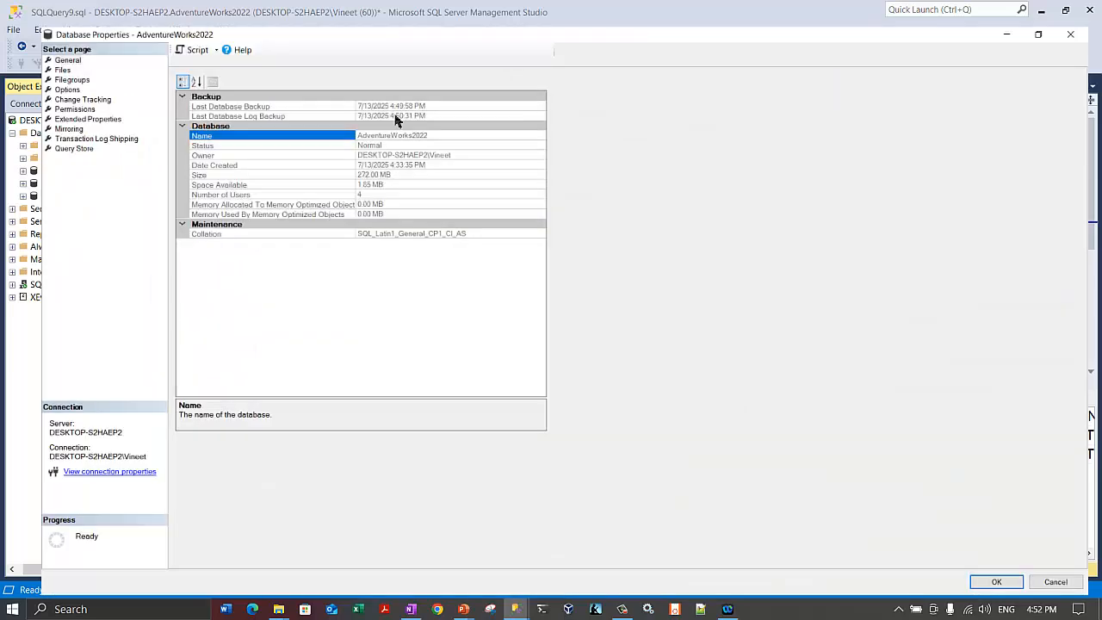
pyautogui.click(27, 66)
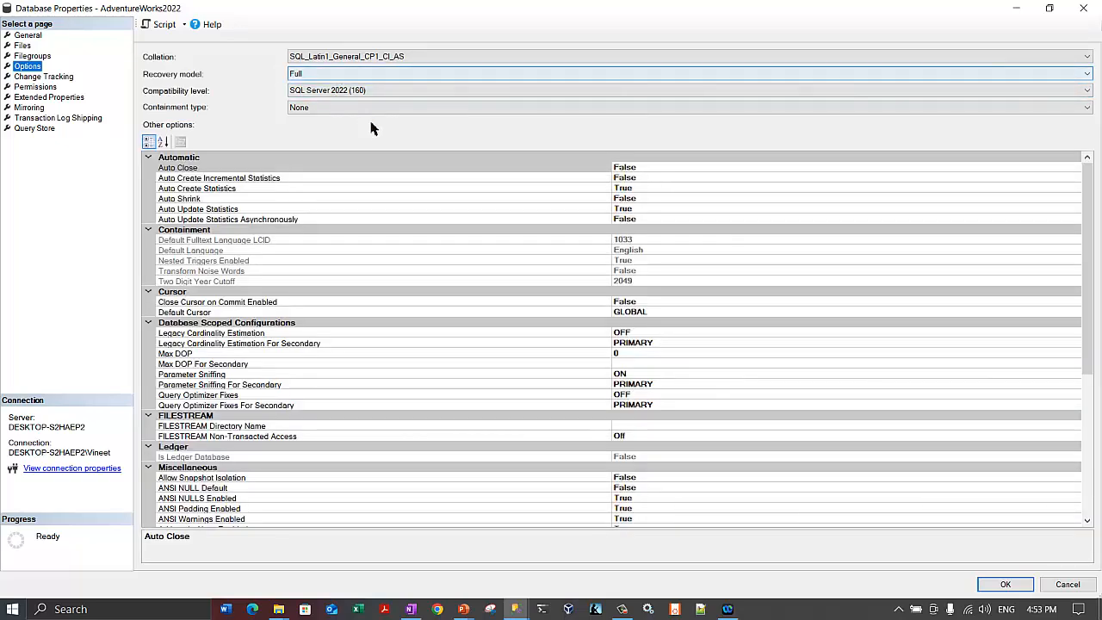
pyautogui.click(1084, 8)
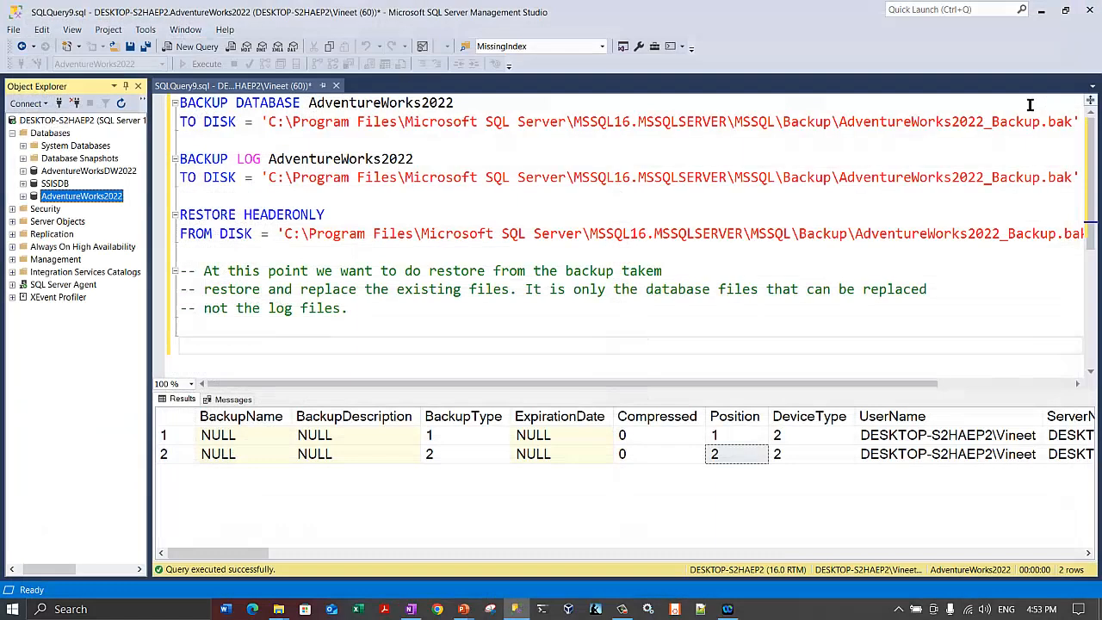
# - Add the comment "-- Lets take tail log backup" at the end of the script, followed by a blank line
pyautogui.click(263, 350)
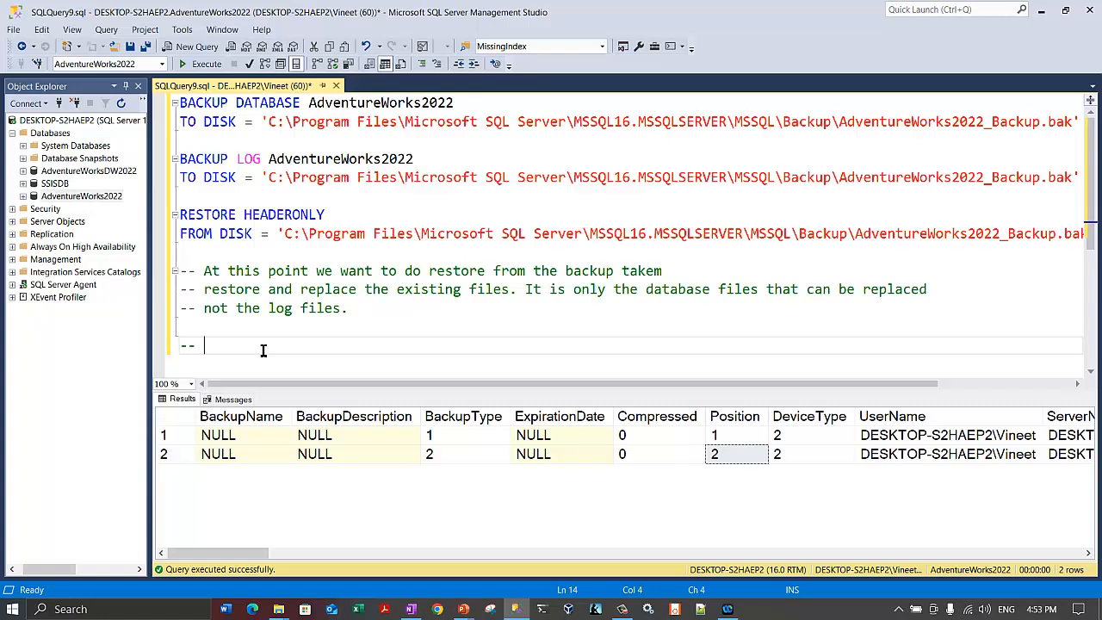
pyautogui.write('-- Lets take tail log backup')
pyautogui.press('Return')
pyautogui.press('Return')
# - Begin a BACKUP LOG statement for AdventureWorks2022 below the tail log comment, reusing the database name from the earlier log backup
pyautogui.write('BA')
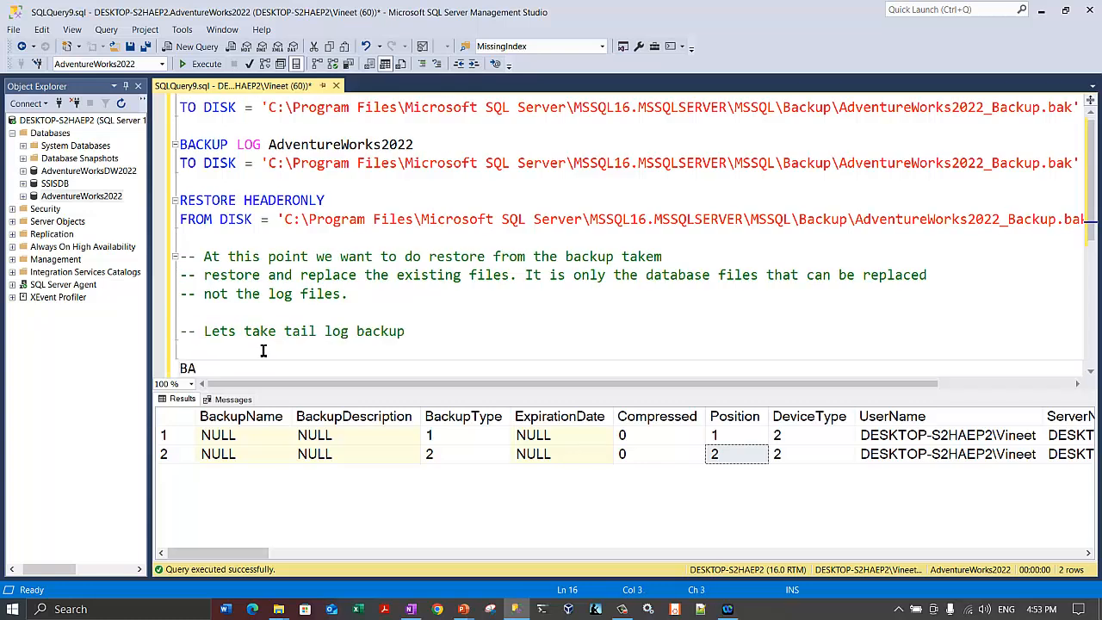
pyautogui.write('CKUP LOG')
pyautogui.doubleClick(369, 145)
pyautogui.hotkey('ctrl', 'c')
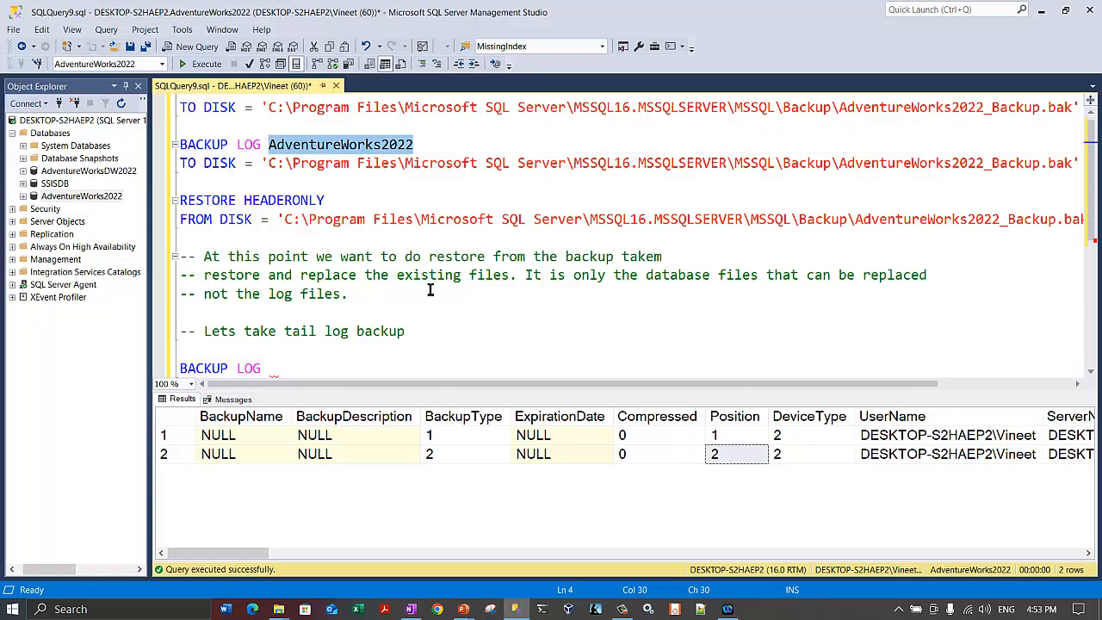
pyautogui.click(338, 365)
pyautogui.hotkey('ctrl', 'v')
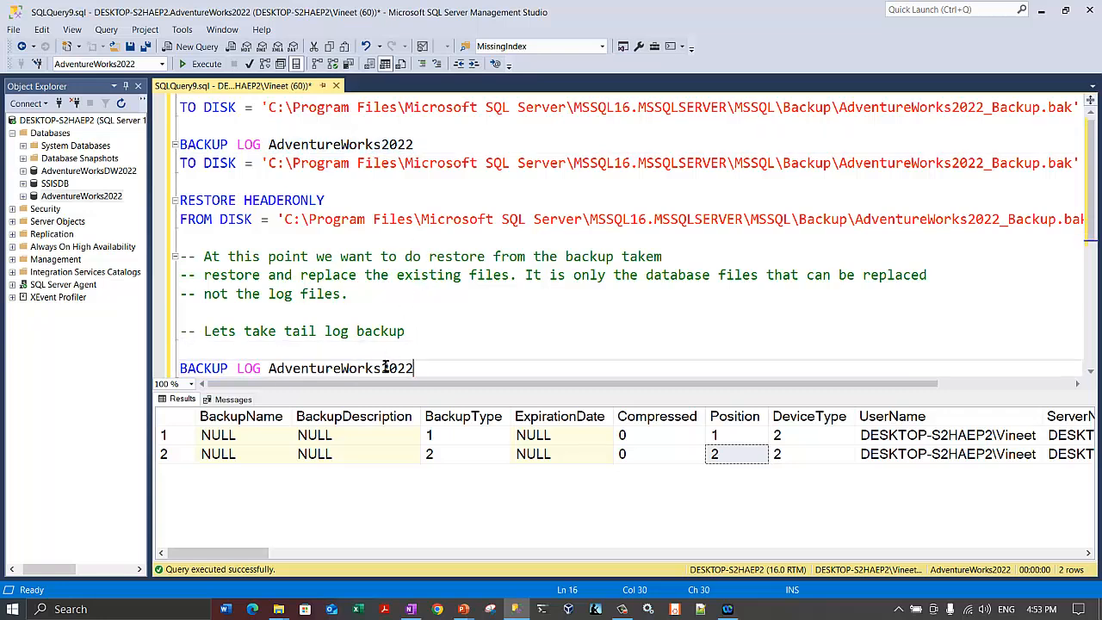
pyautogui.press('Return')
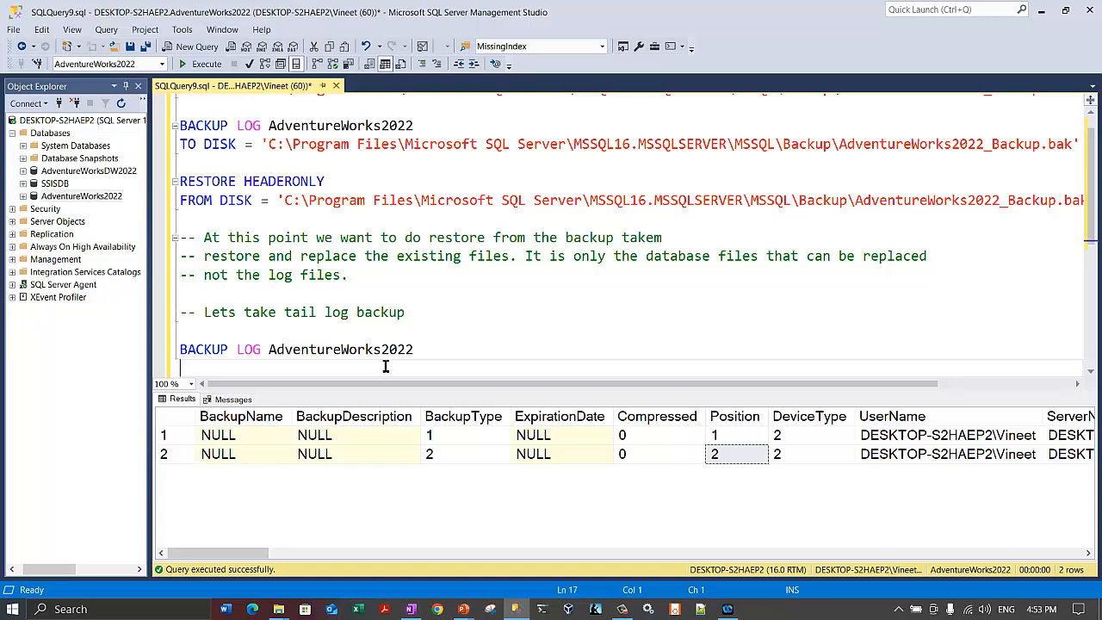
# - Complete the tail log BACKUP LOG statement with the TO DISK line copied from the earlier log backup, and add WITH NORECOVERY
pyautogui.write('TO DISK')
pyautogui.click(168, 148)
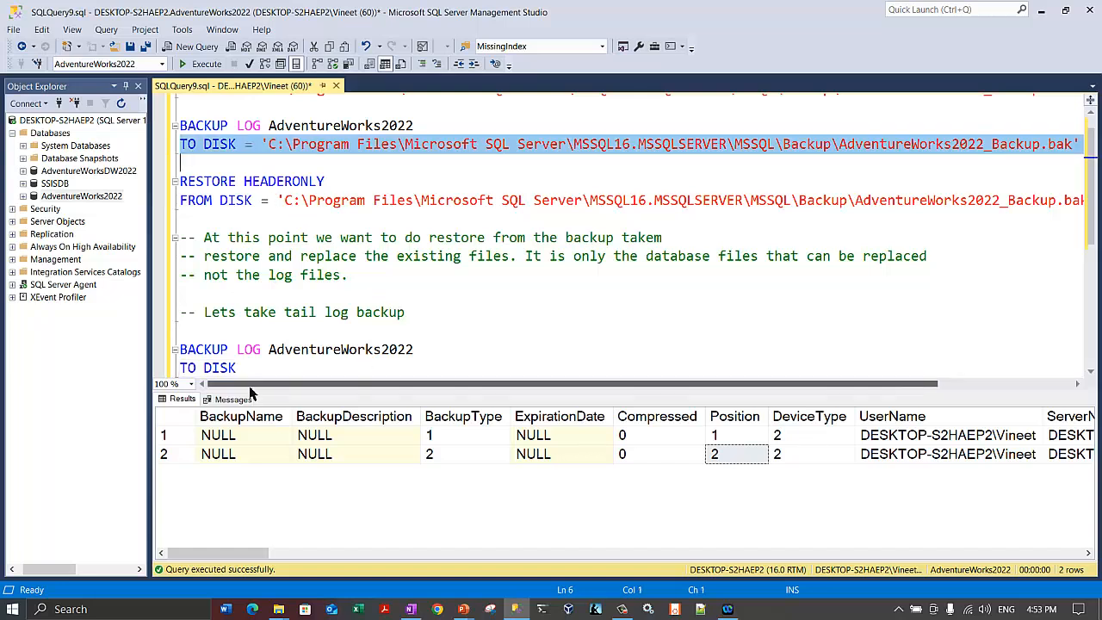
pyautogui.hotkey('ctrl', 'c')
pyautogui.moveTo(238, 368); pyautogui.dragTo(148, 371)
pyautogui.hotkey('ctrl', 'v')
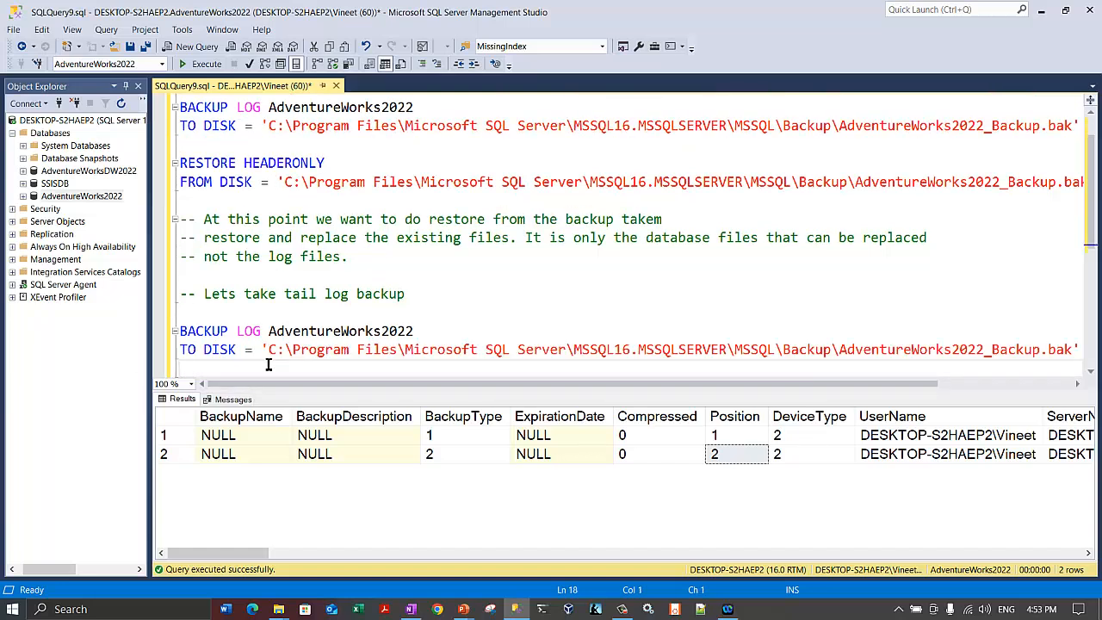
pyautogui.scroll(-2, 251, 357)
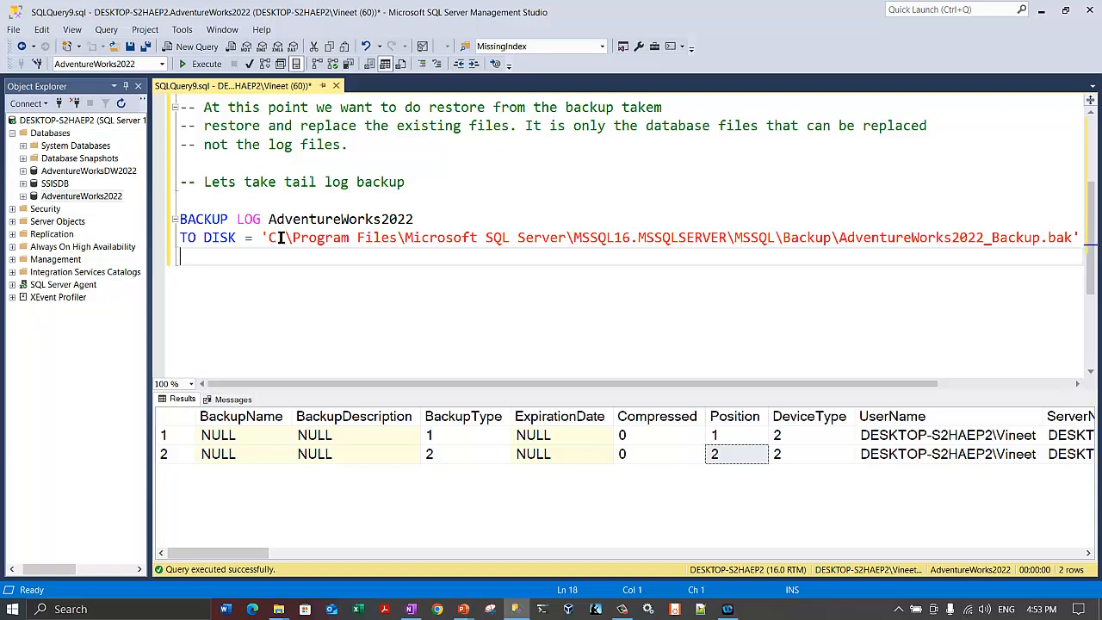
pyautogui.write('ITH NORECOVERY')
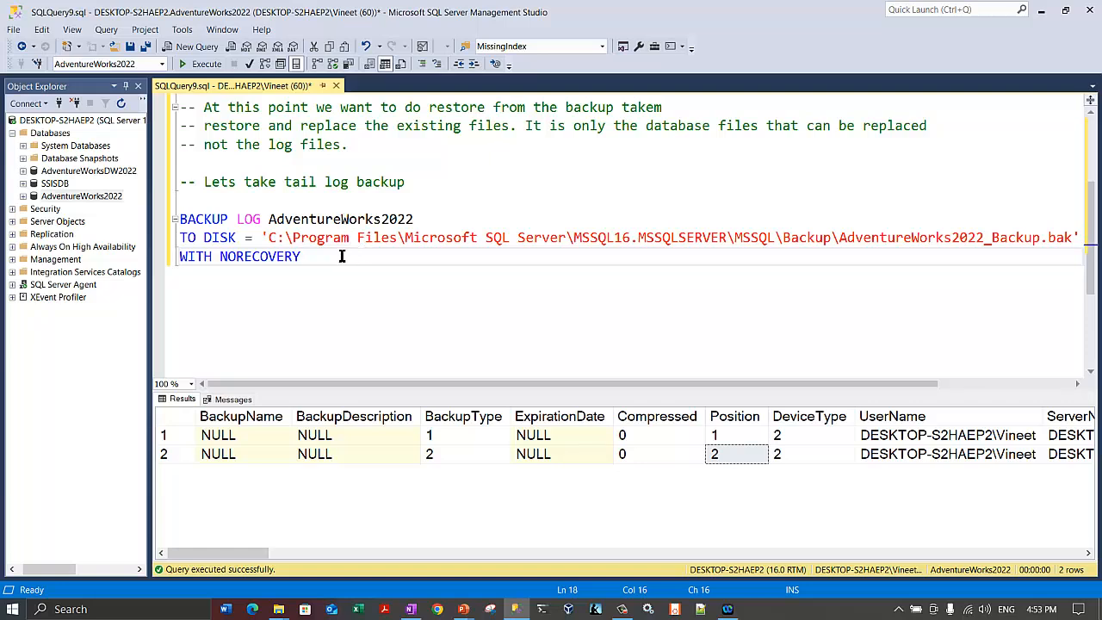
# - Try to run only the tail log BACKUP LOG statement for AdventureWorks2022
pyautogui.moveTo(322, 258); pyautogui.dragTo(175, 228)
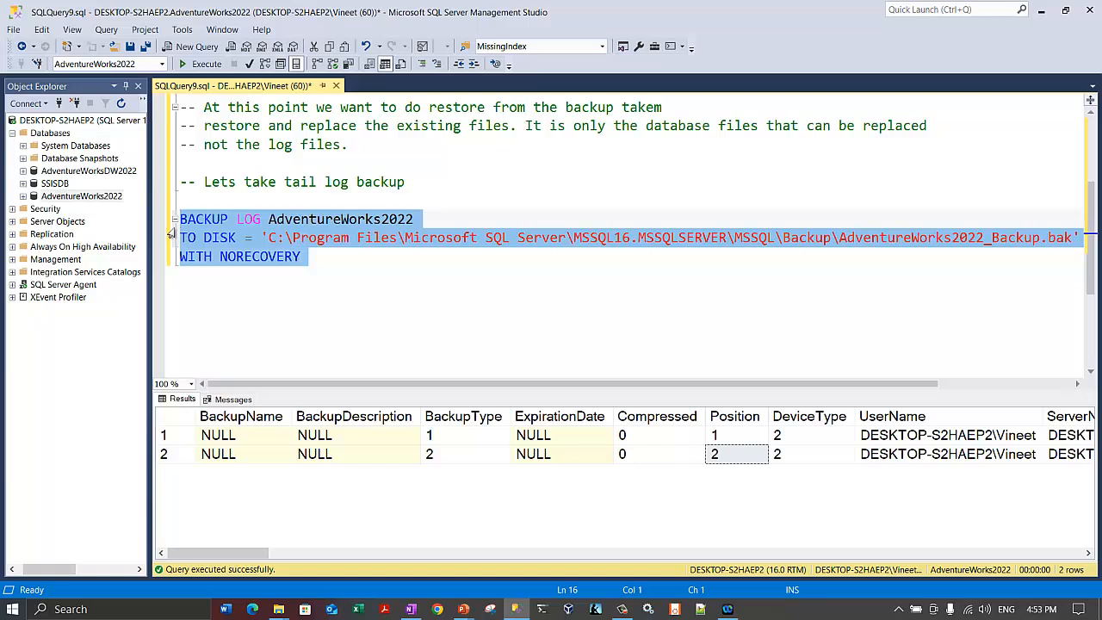
pyautogui.click(207, 68)
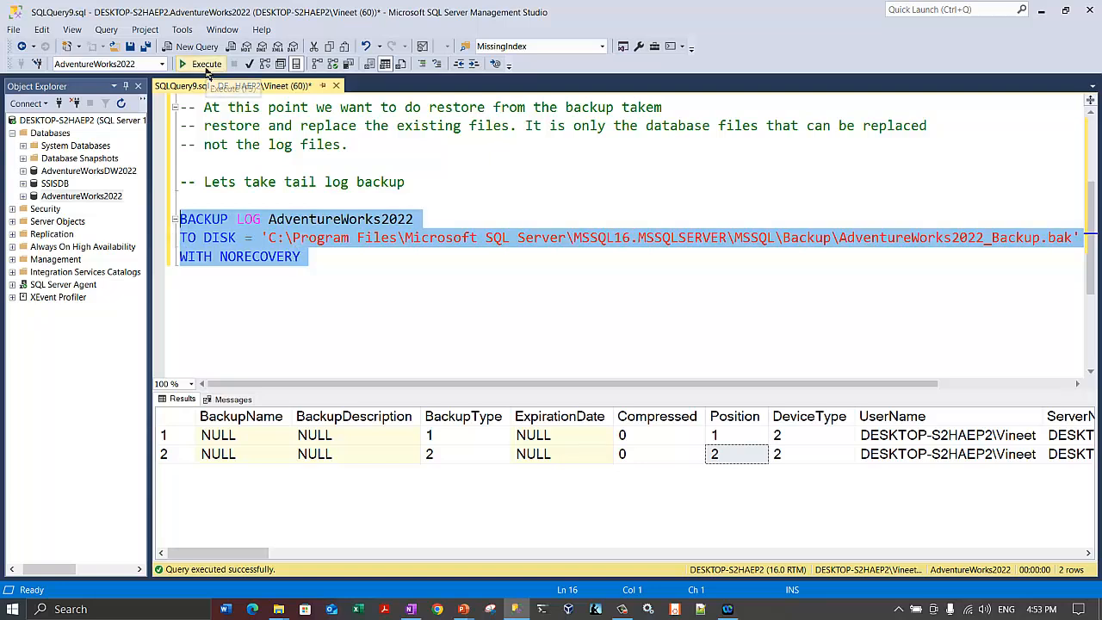
pyautogui.click(340, 265)
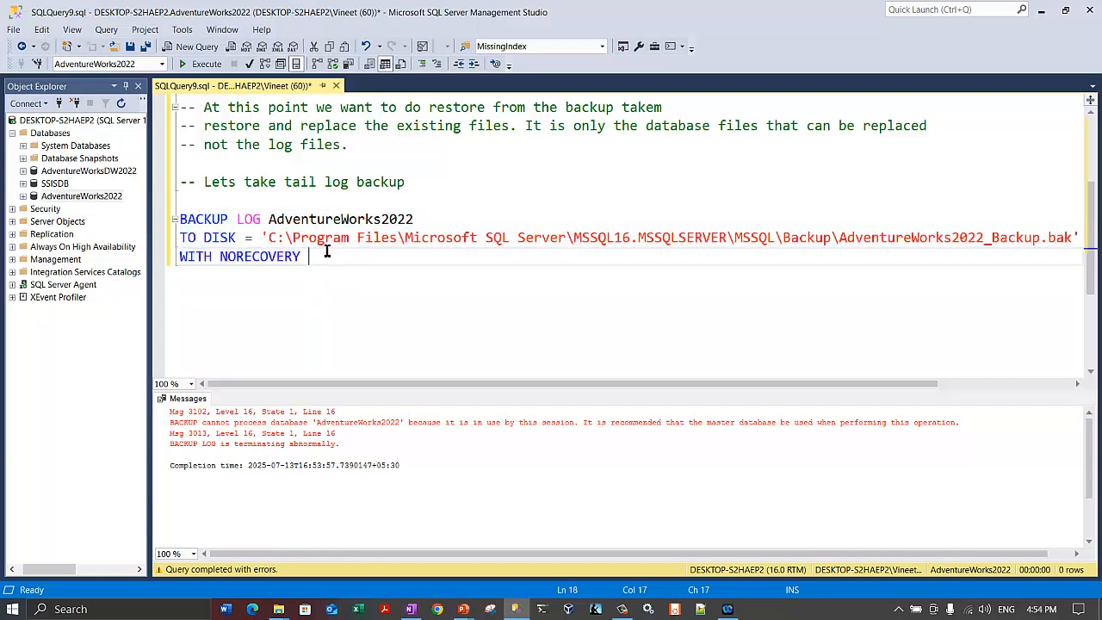
# - Insert "use master;" and "go" between the tail log comment and the BACKUP LOG statement, separated by blank lines
pyautogui.click(309, 201)
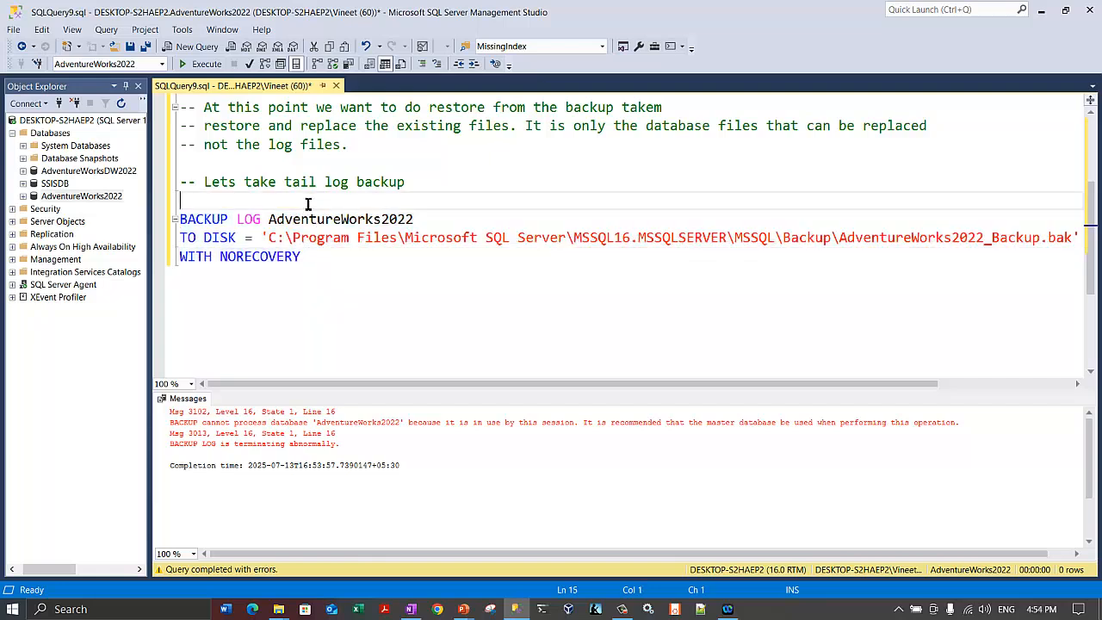
pyautogui.press('Return')
pyautogui.press('Return')
pyautogui.click(308, 203)
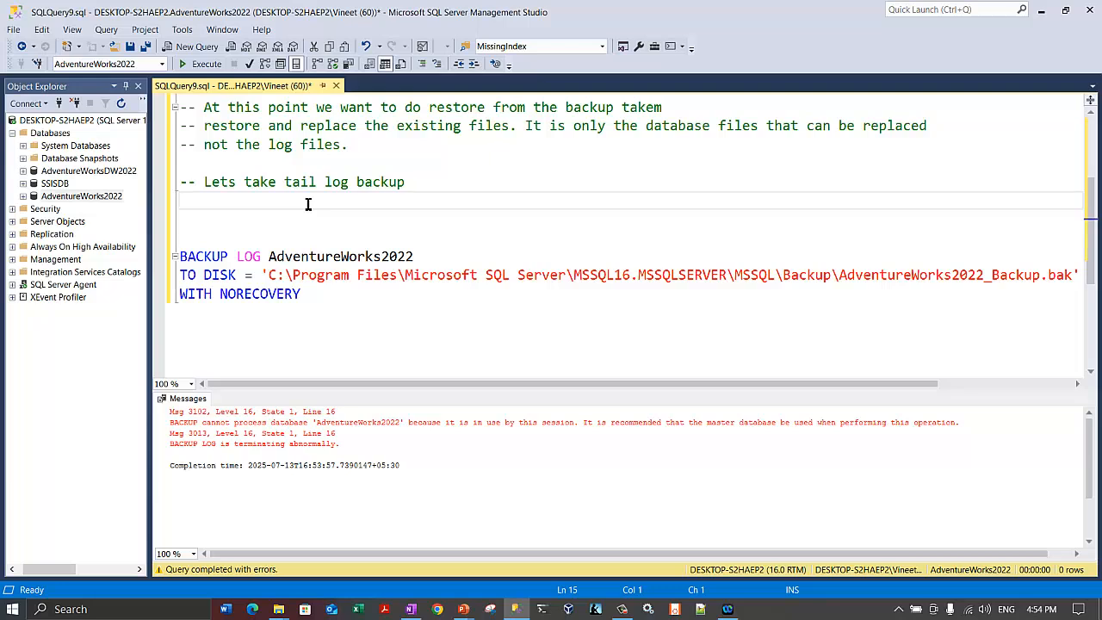
pyautogui.write('\\')
pyautogui.press('BackSpace')
pyautogui.press('Return')
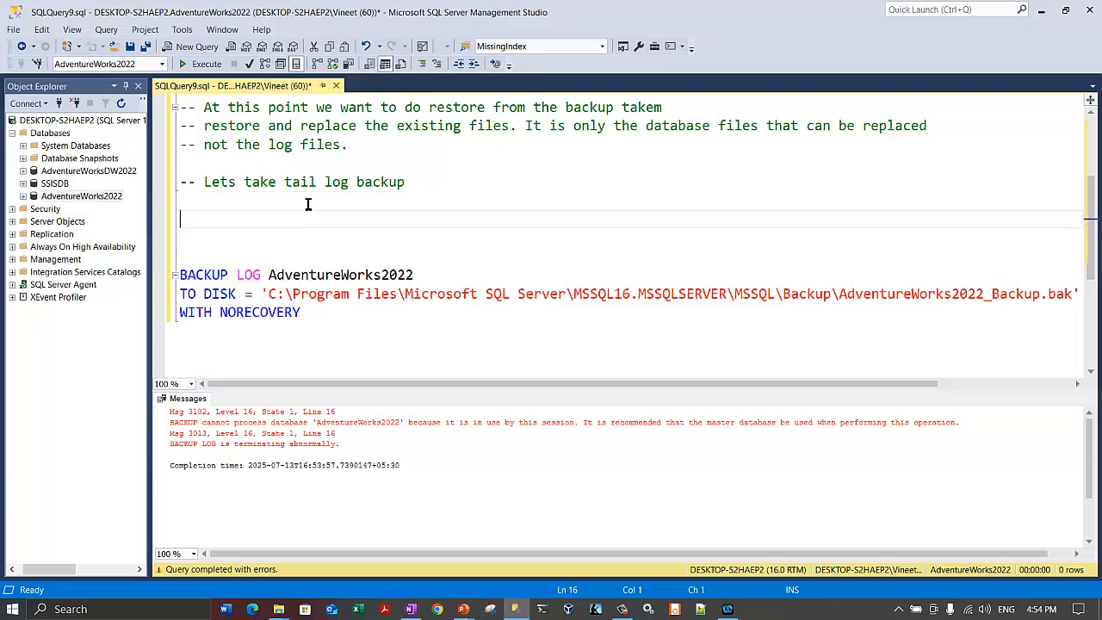
pyautogui.write('use master')
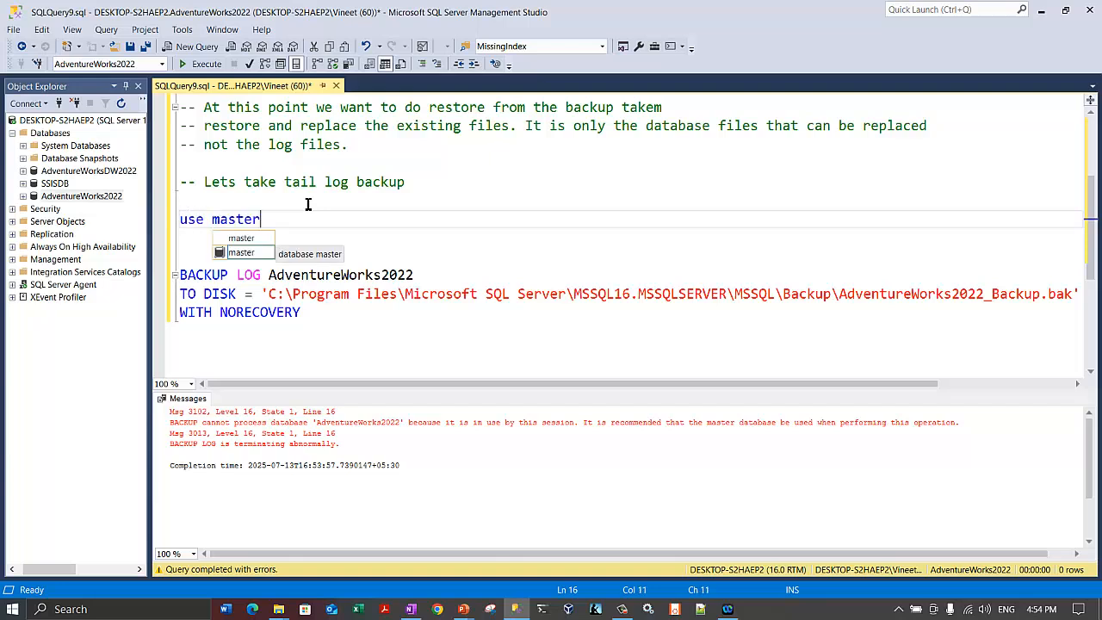
pyautogui.write(';')
pyautogui.press('Return')
pyautogui.write('go')
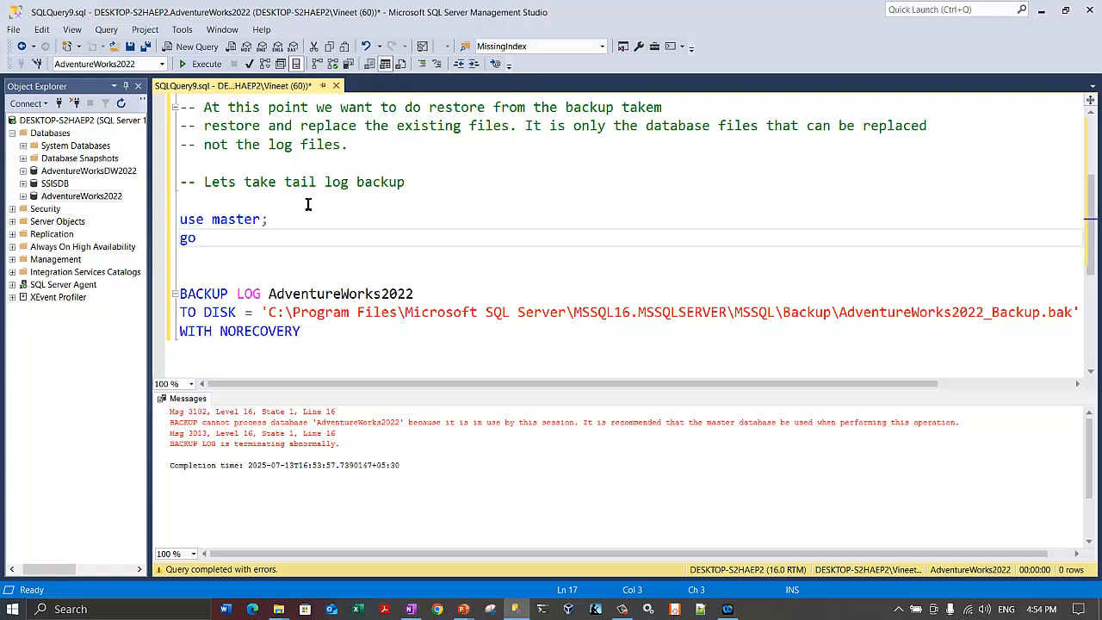
# - Run the script from "use master;" through WITH NORECOVERY to take the tail log backup of AdventureWorks2022
pyautogui.moveTo(337, 336); pyautogui.dragTo(184, 220)
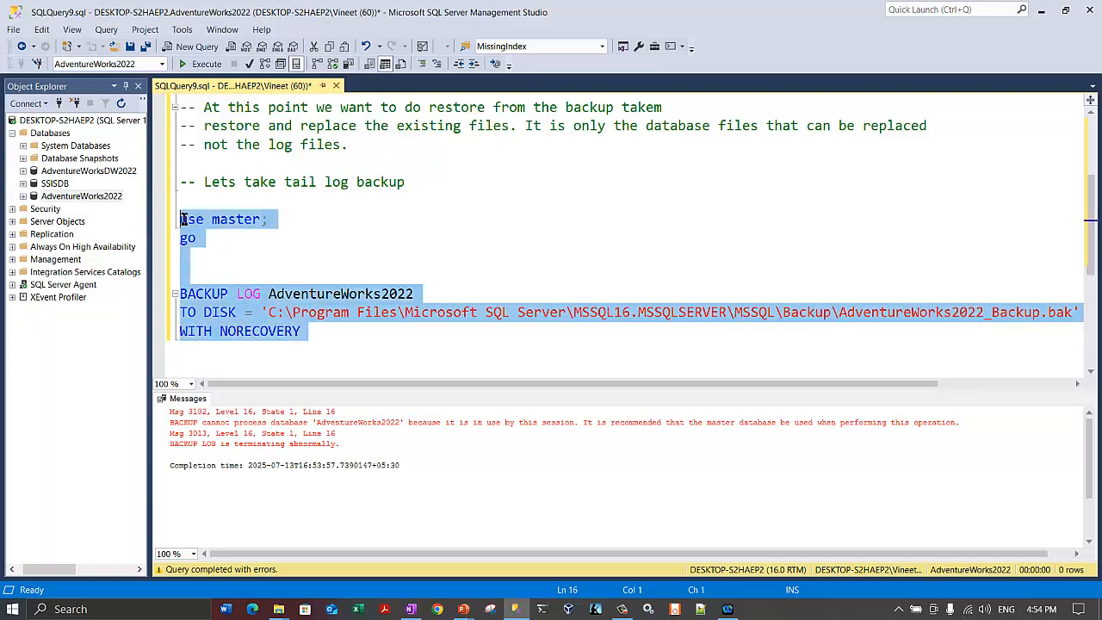
pyautogui.click(215, 63)
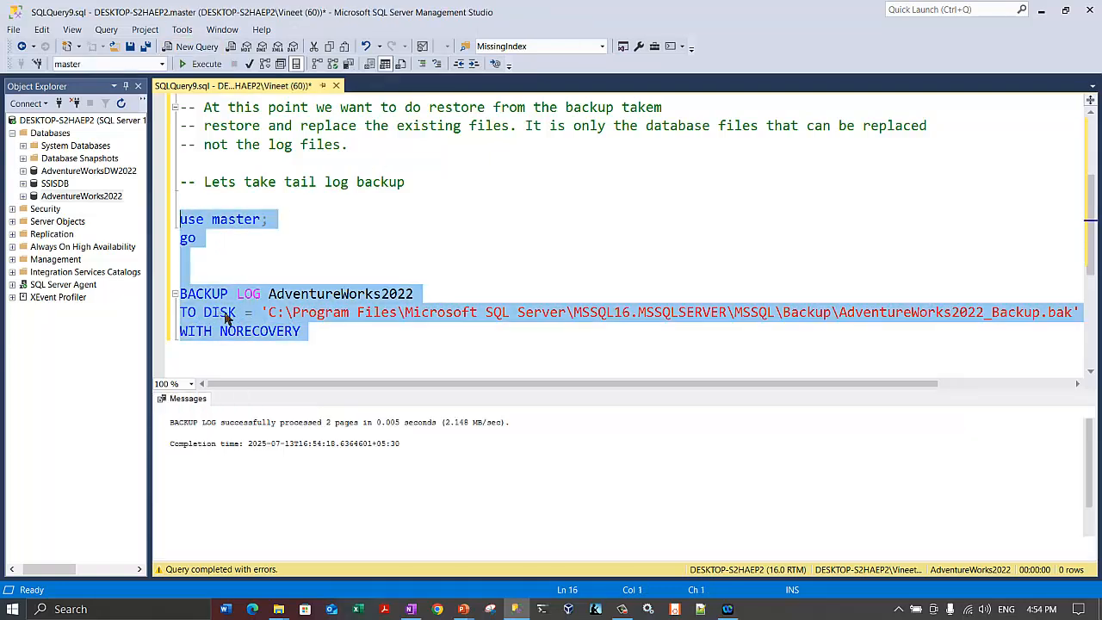
pyautogui.click(325, 334)
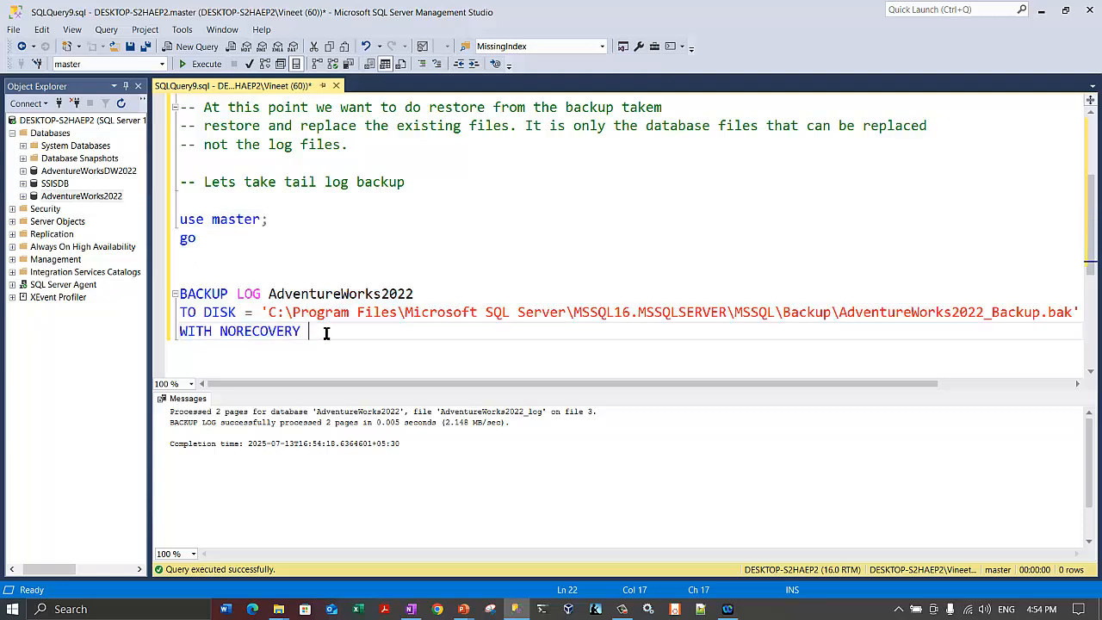
# - Check the state of AdventureWorks2022 in Object Explorer, showing its full label temporarily and trying to expand the database
pyautogui.click(97, 197)
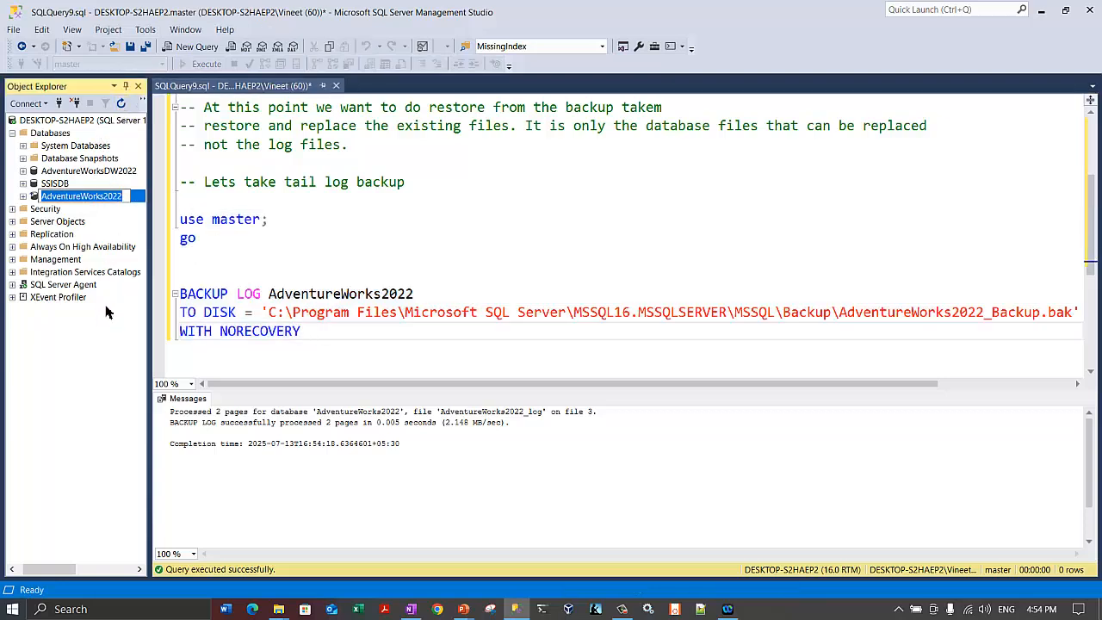
pyautogui.moveTo(152, 331); pyautogui.dragTo(243, 351)
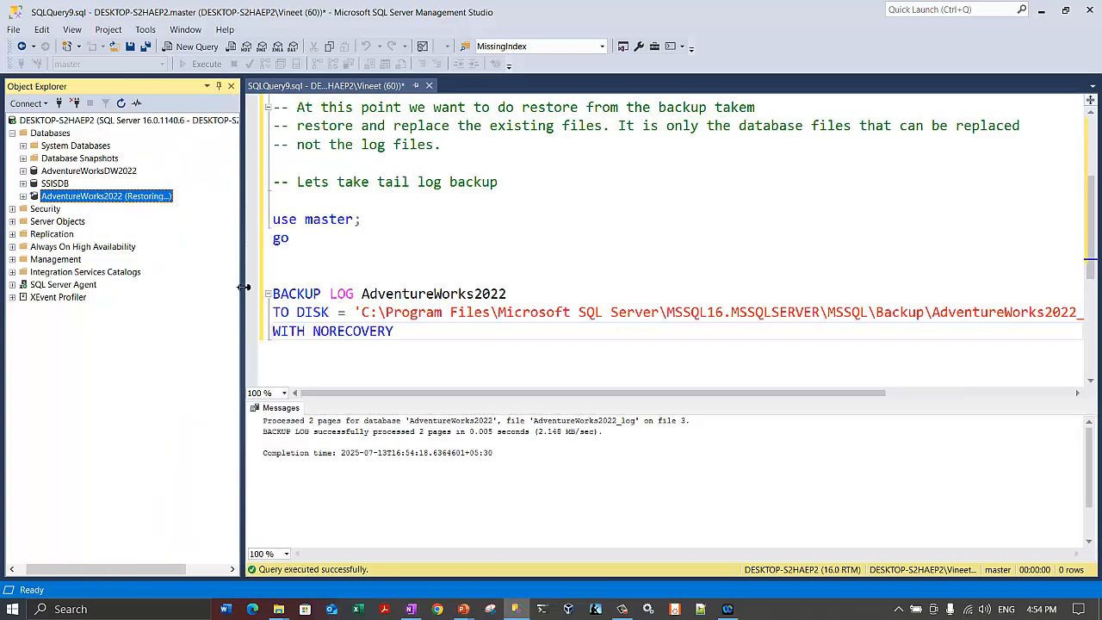
pyautogui.click(24, 196)
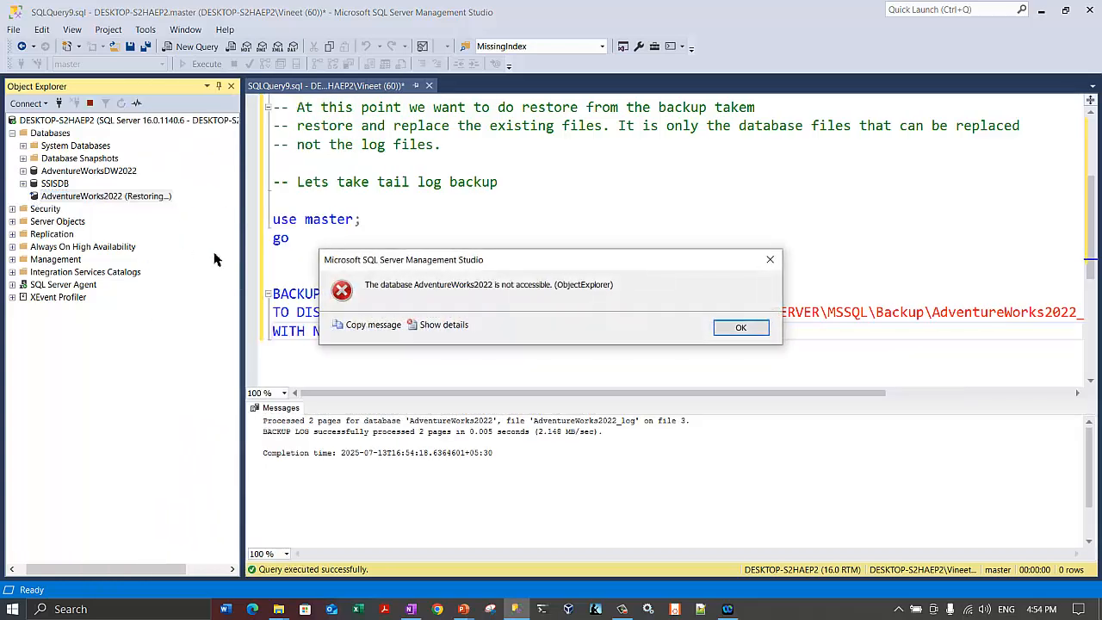
pyautogui.click(762, 329)
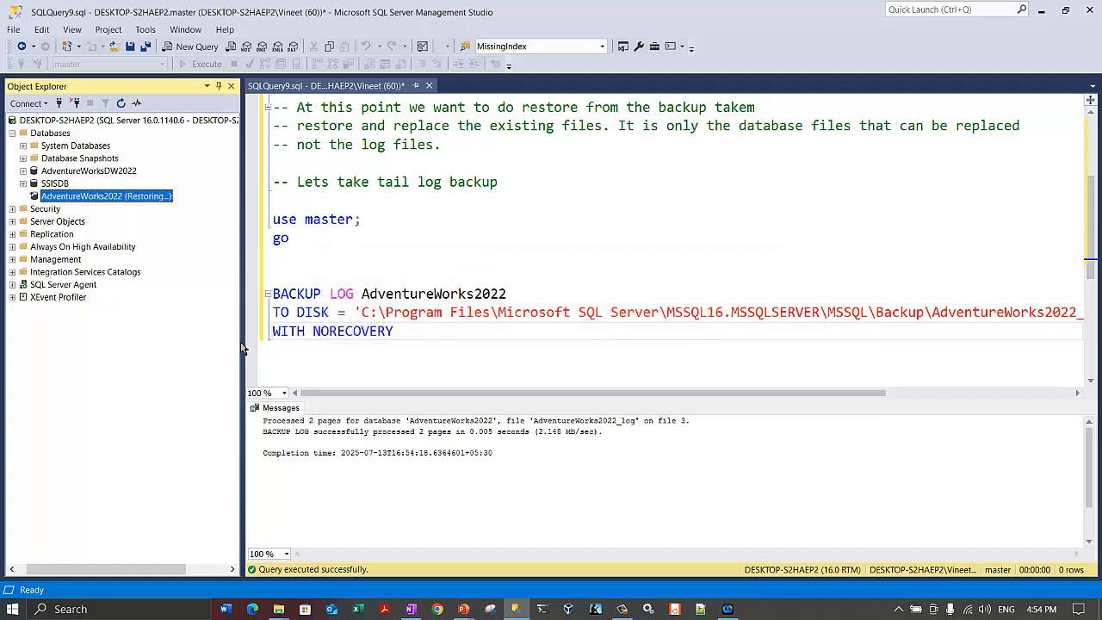
pyautogui.click(396, 331)
pyautogui.moveTo(242, 348); pyautogui.dragTo(128, 348)
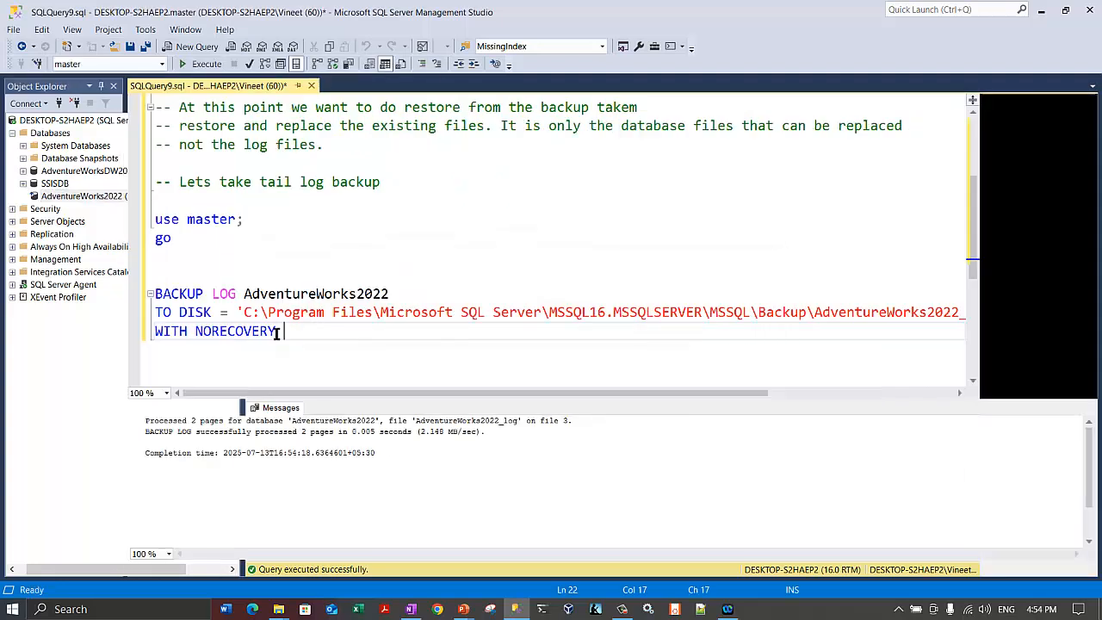
# - Remove the extra blank line between "go" and the tail log BACKUP LOG statement
pyautogui.moveTo(295, 338); pyautogui.dragTo(153, 293)
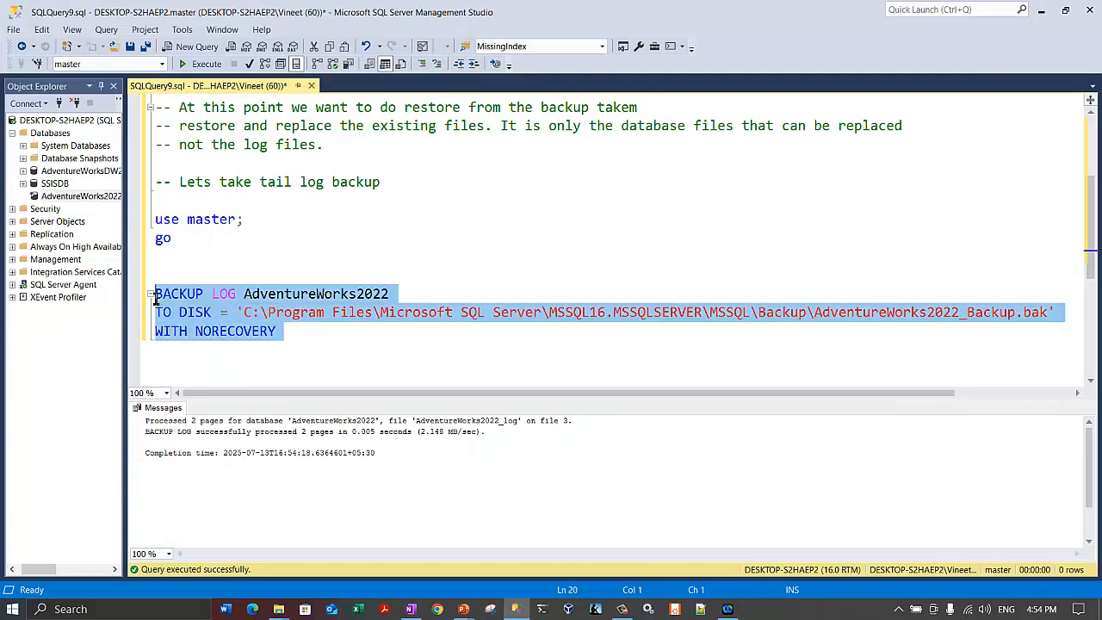
pyautogui.click(191, 241)
pyautogui.click(204, 253)
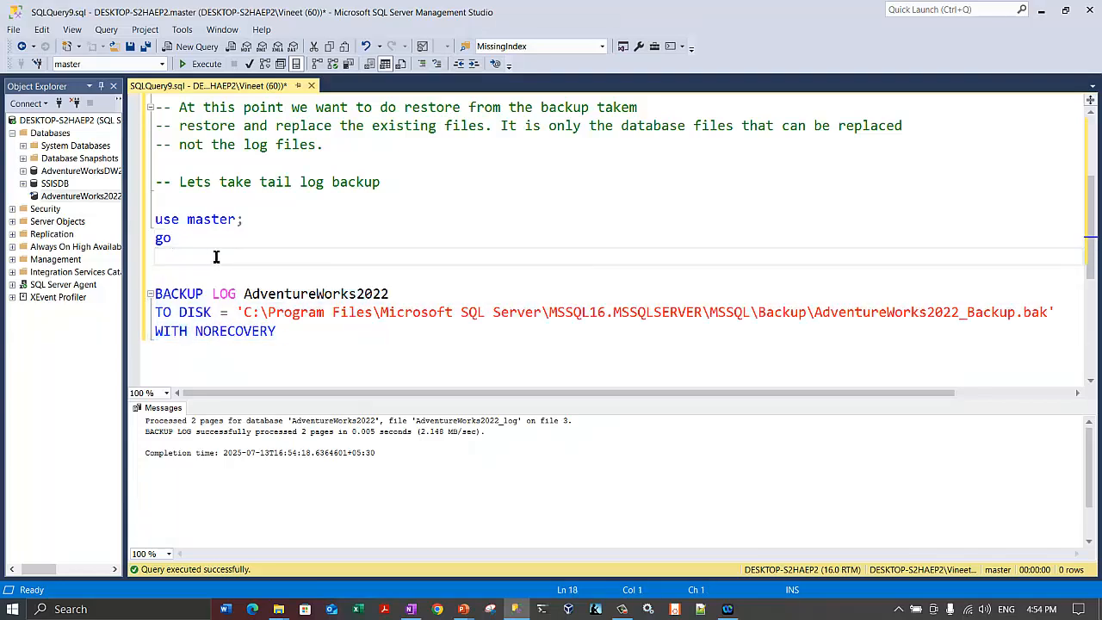
pyautogui.press('Delete')
pyautogui.press('super+x')
pyautogui.click(390, 185)
pyautogui.moveTo(398, 182); pyautogui.dragTo(144, 188)
pyautogui.click(401, 274)
# - Run only the RESTORE HEADERONLY statement on AdventureWorks2022_Backup.bak
pyautogui.scroll(2, 394, 274)
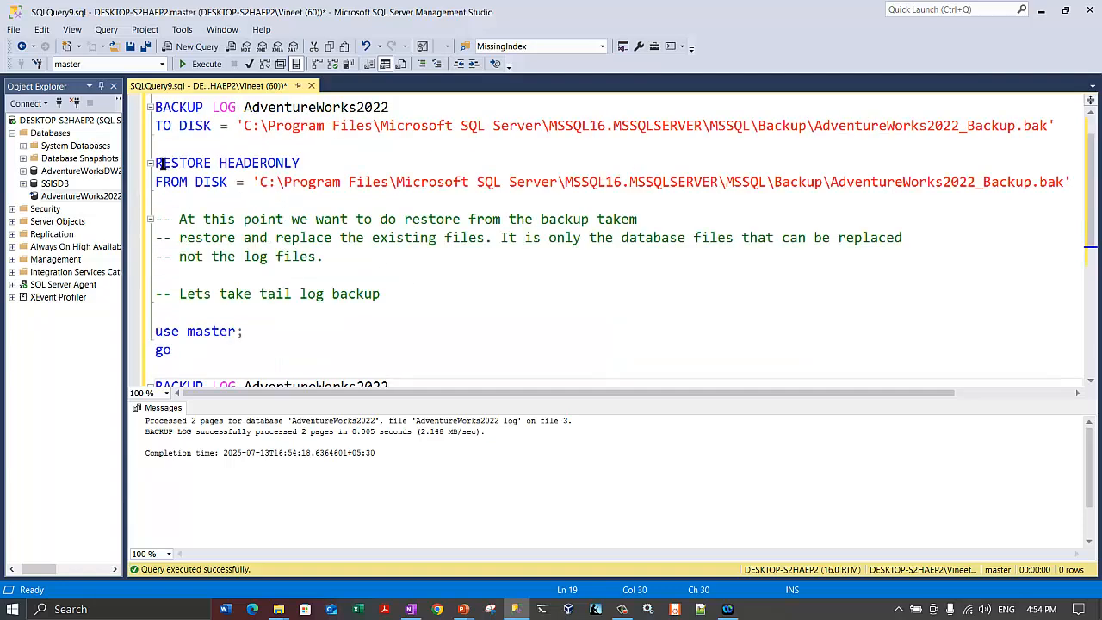
pyautogui.click(169, 165)
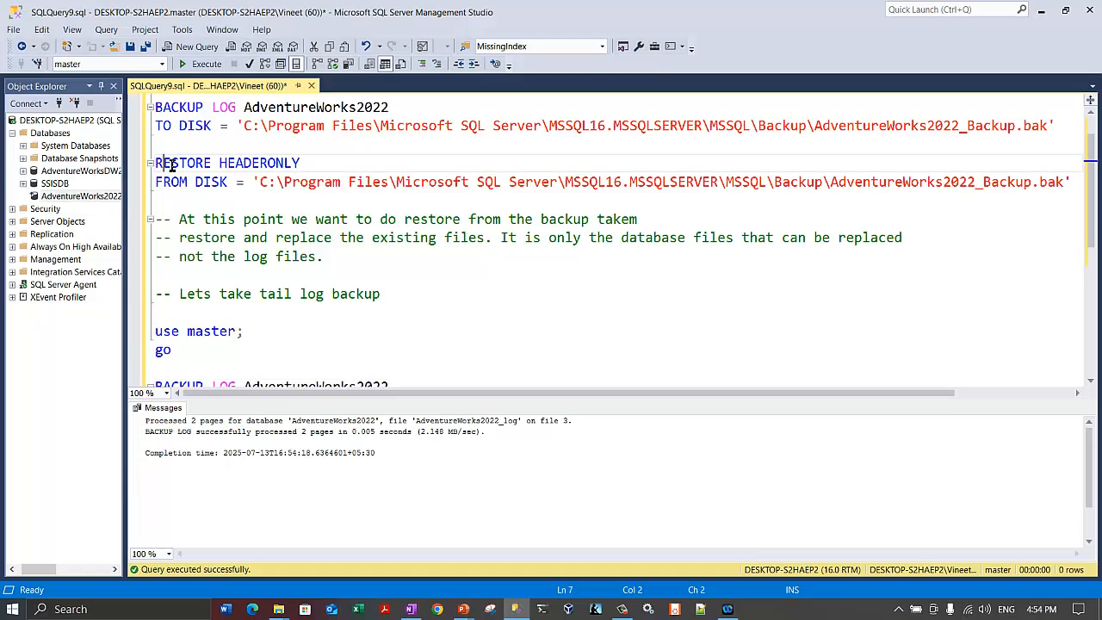
pyautogui.hotkey('shift', 'Down')
pyautogui.hotkey('shift', 'Down')
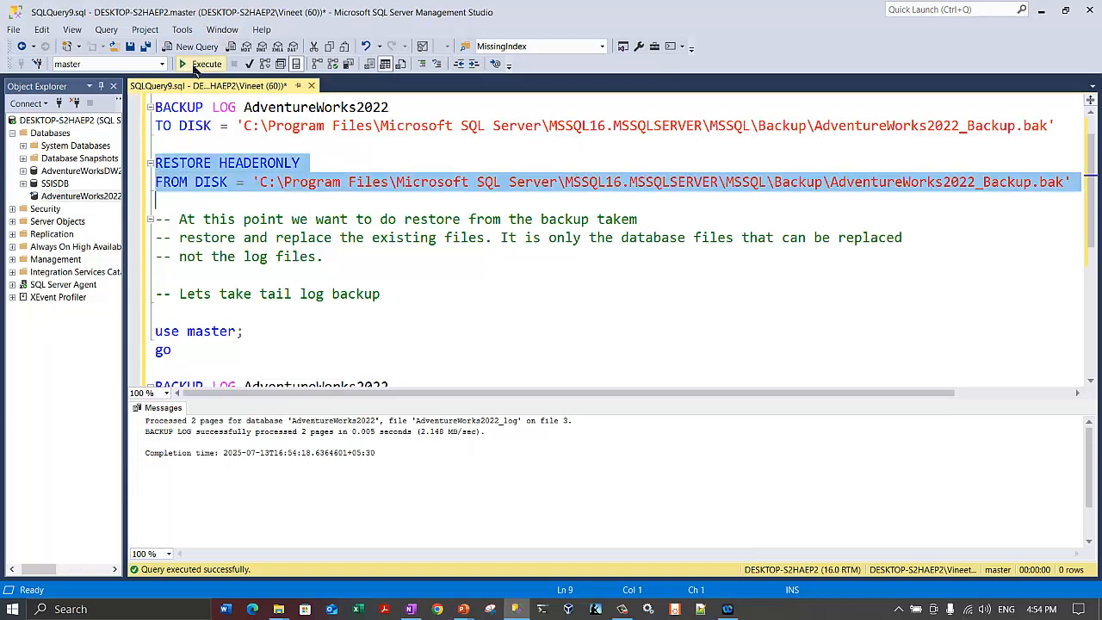
pyautogui.click(194, 69)
# - Examine the BackupType and Position values of each backup set in the header results
pyautogui.click(475, 446)
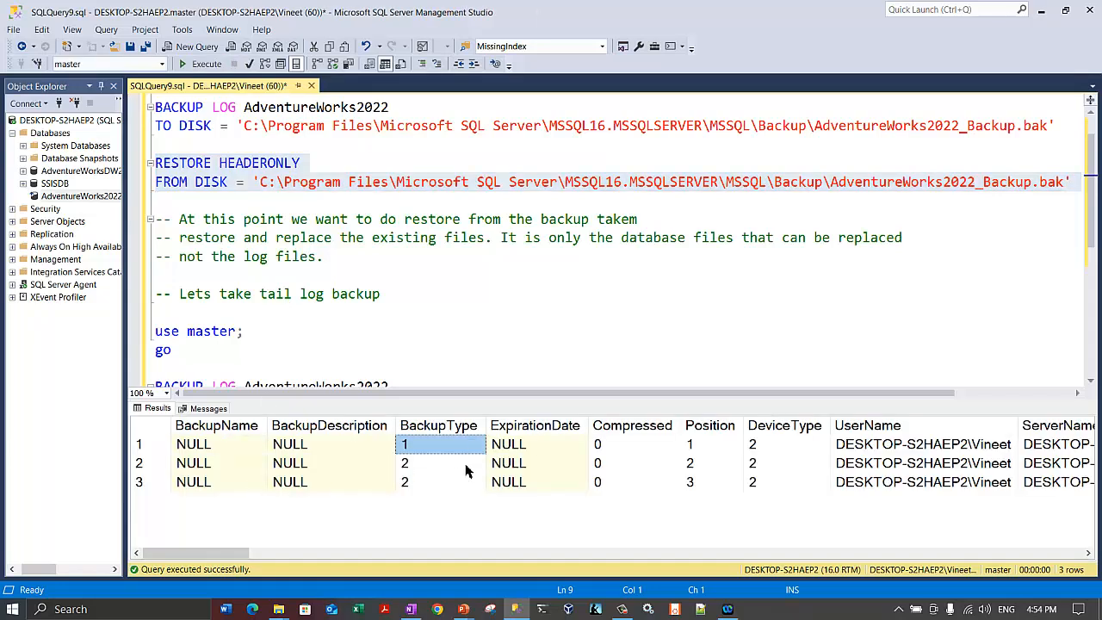
pyautogui.moveTo(466, 465); pyautogui.dragTo(464, 477)
pyautogui.click(433, 449)
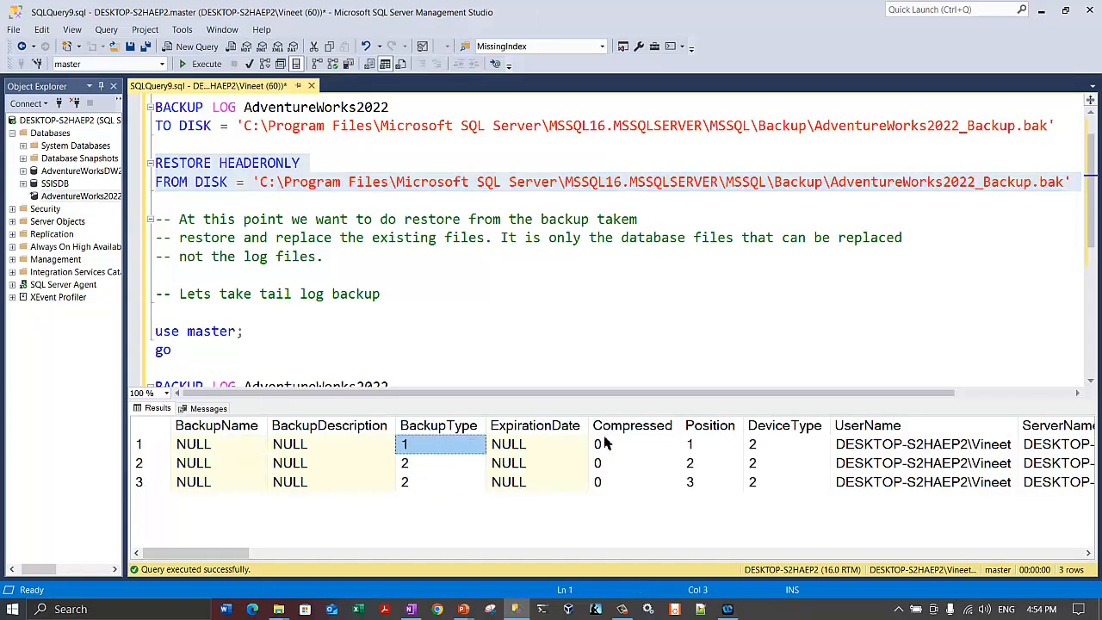
pyautogui.click(699, 444)
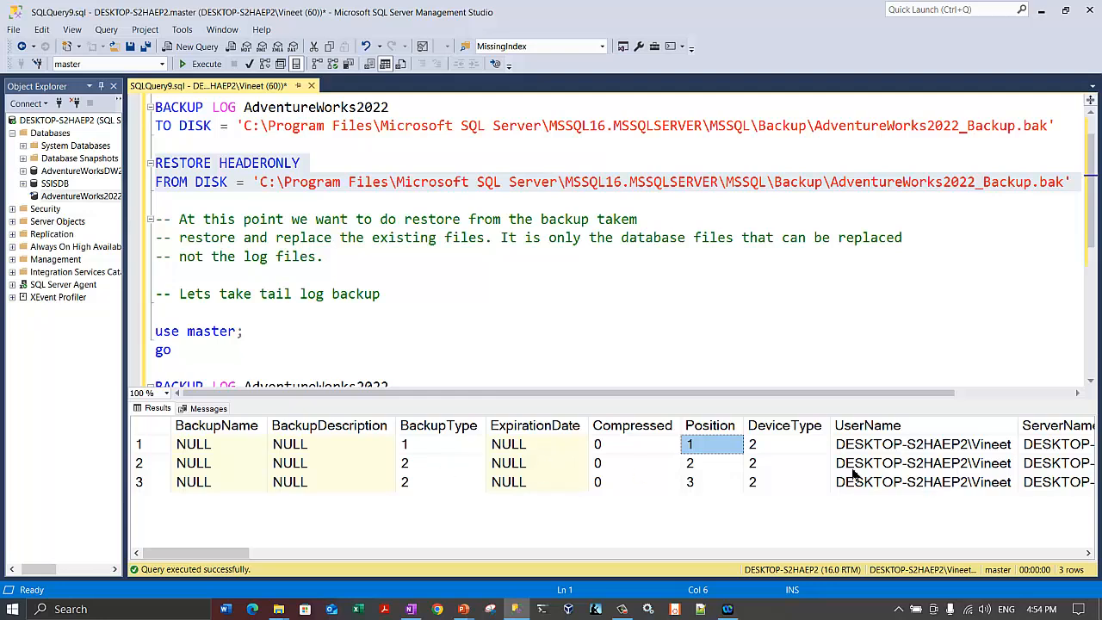
pyautogui.click(408, 467)
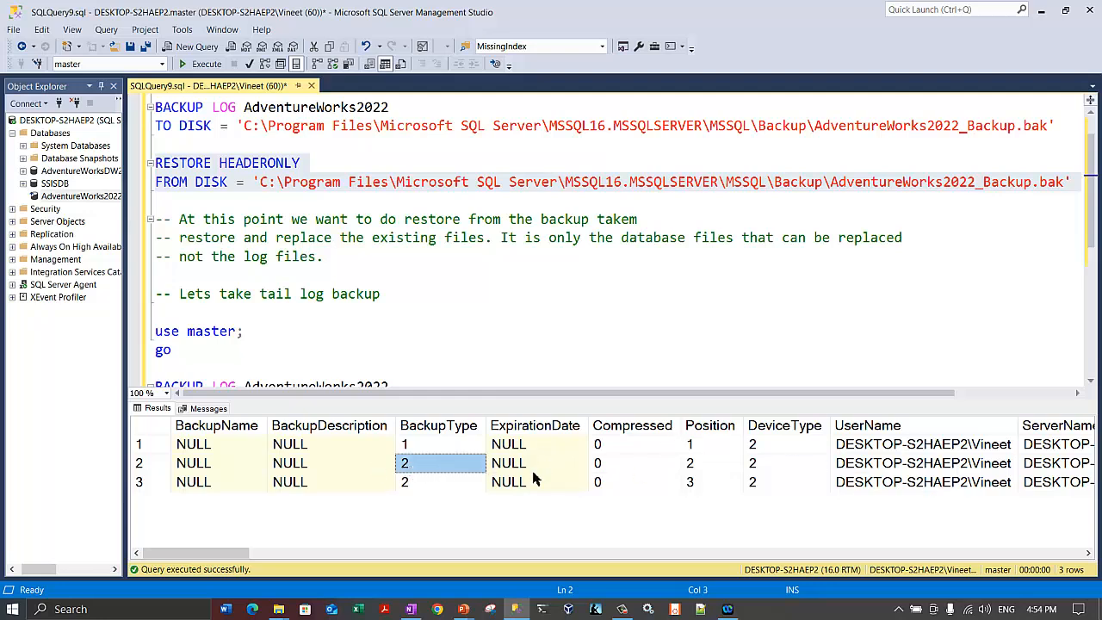
pyautogui.click(696, 465)
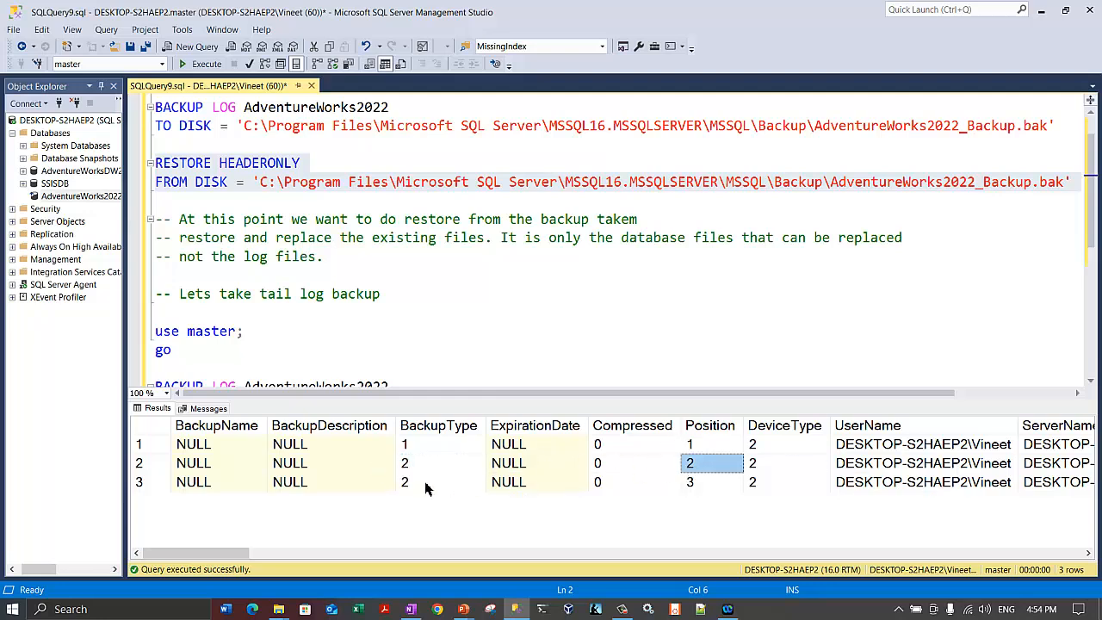
pyautogui.click(426, 485)
pyautogui.click(698, 488)
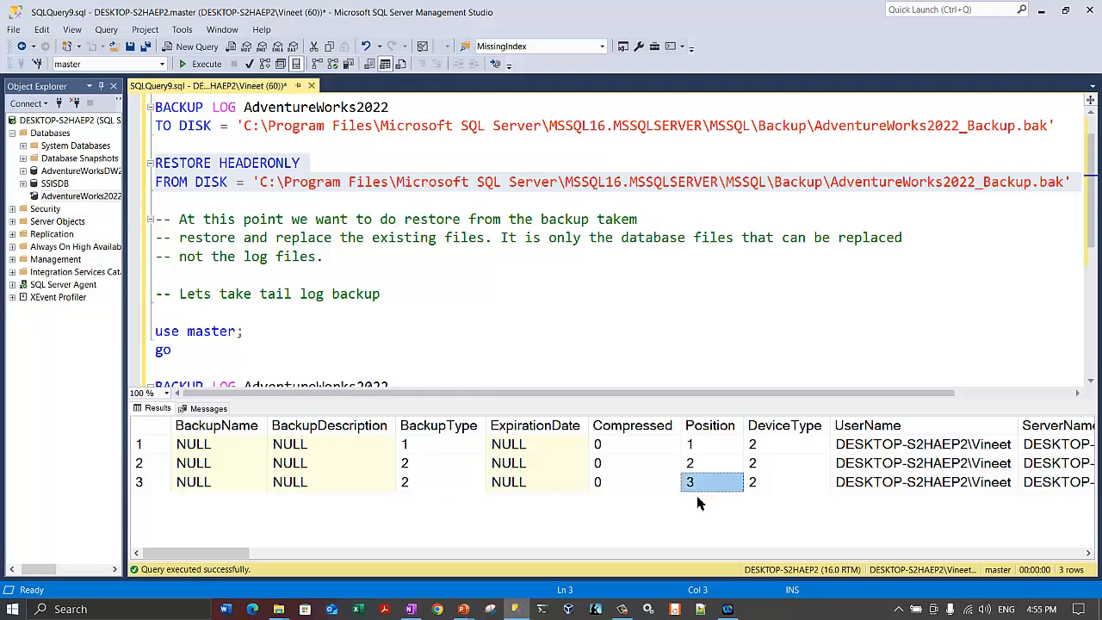
# - Review the backup file name in the RESTORE HEADERONLY statement and return to the end of the tail log backup's WITH NORECOVERY line
pyautogui.click(390, 184)
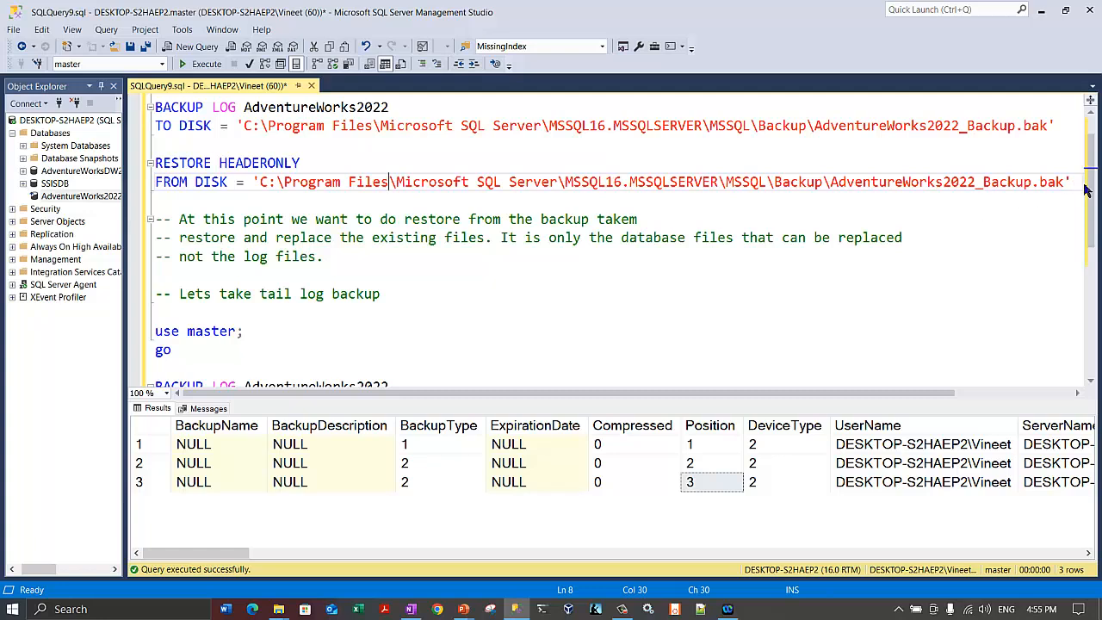
pyautogui.moveTo(1065, 184); pyautogui.dragTo(834, 189)
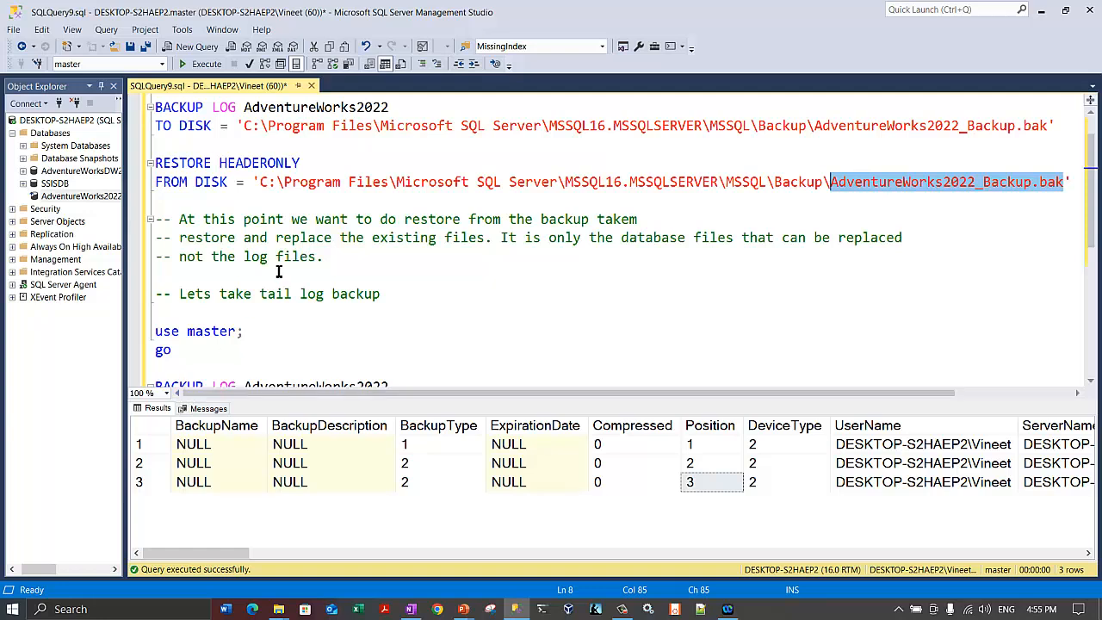
pyautogui.scroll(-1, 280, 272)
pyautogui.click(288, 377)
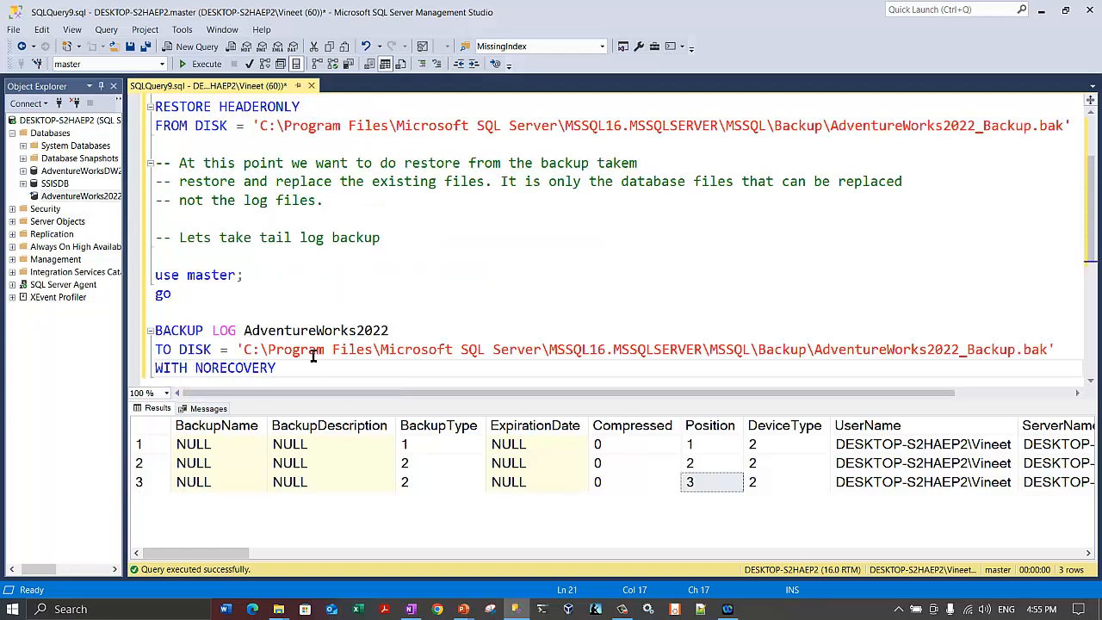
pyautogui.scroll(-1, 322, 349)
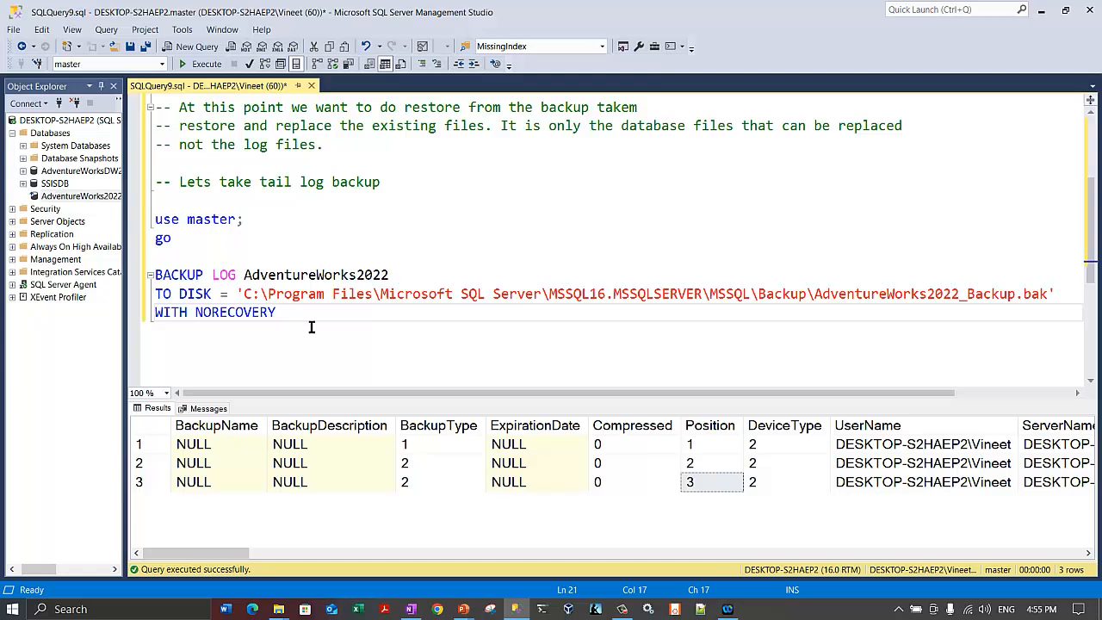
# - Add the comment "-- Restore and replace the files and filegroups" below the tail log backup statement, separated by a blank line
pyautogui.press('Return')
pyautogui.press('Return')
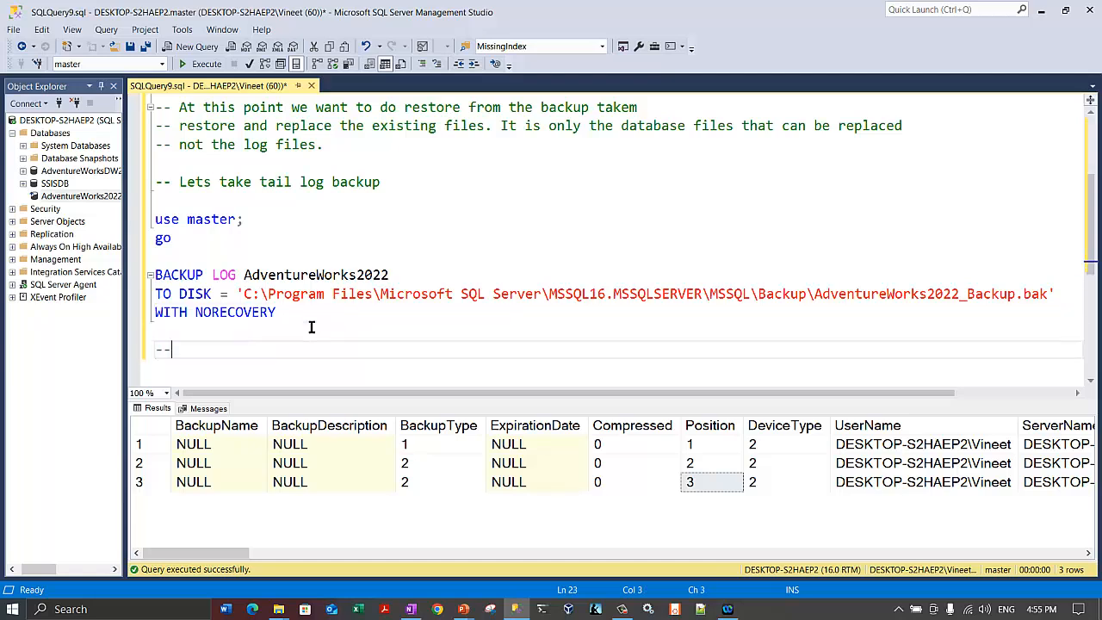
pyautogui.write('-- Restore')
pyautogui.write(' the')
pyautogui.press('BackSpace')
pyautogui.press('BackSpace')
pyautogui.press('BackSpace')
pyautogui.press('BackSpace')
pyautogui.write('and replace the')
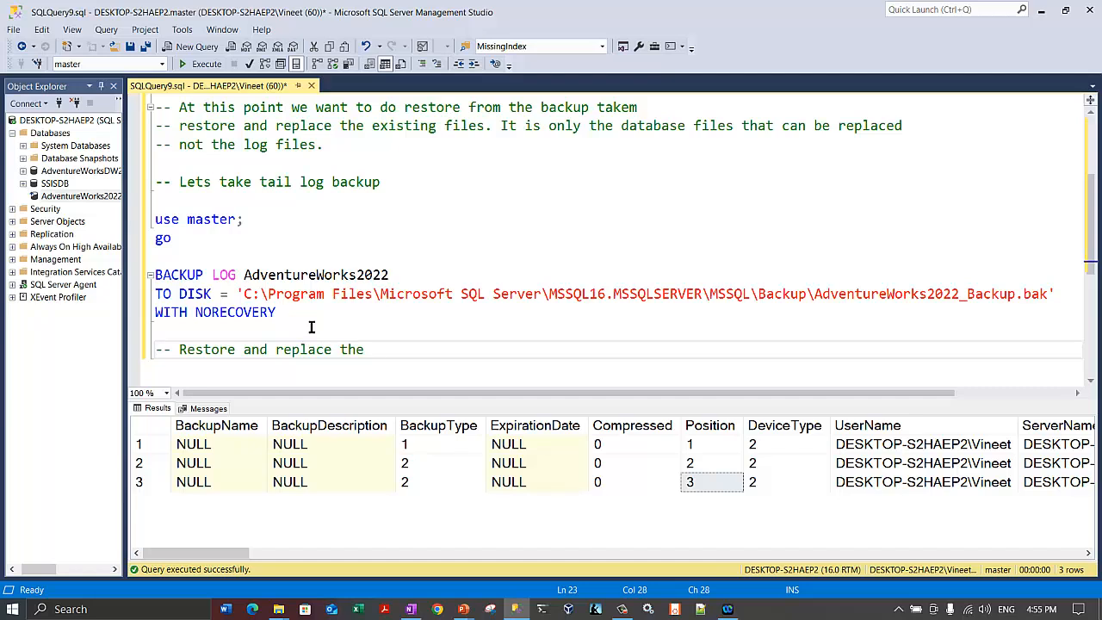
pyautogui.write(' files and')
pyautogui.press('BackSpace')
pyautogui.press('BackSpace')
pyautogui.write('nd filegroups')
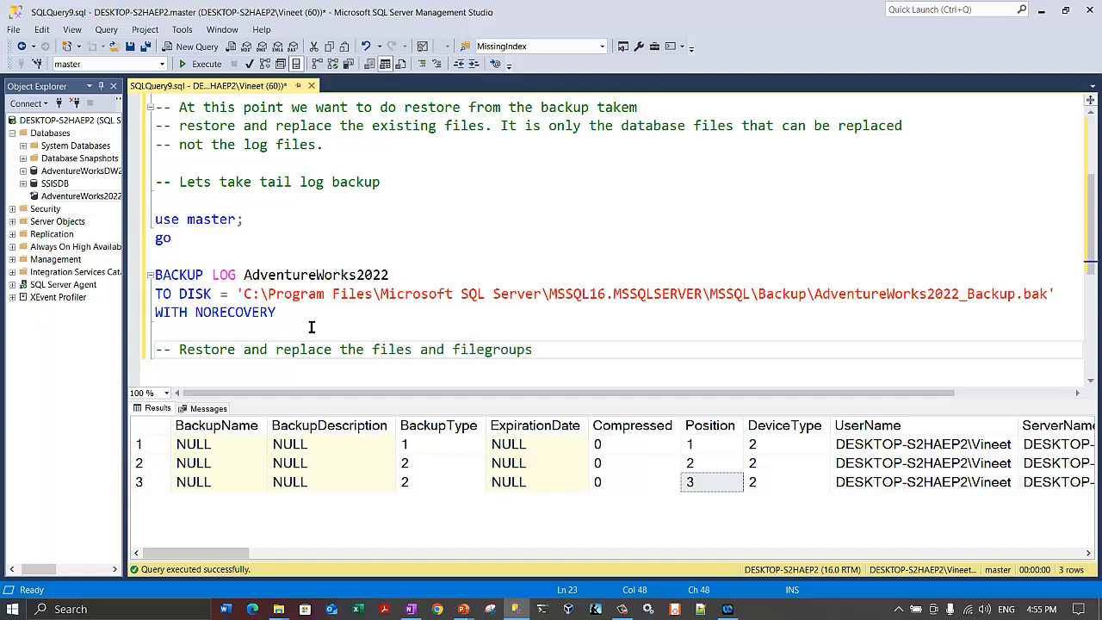
# - Extend the restore comment with "for Database AdventureWorks2022"
pyautogui.doubleClick(302, 350)
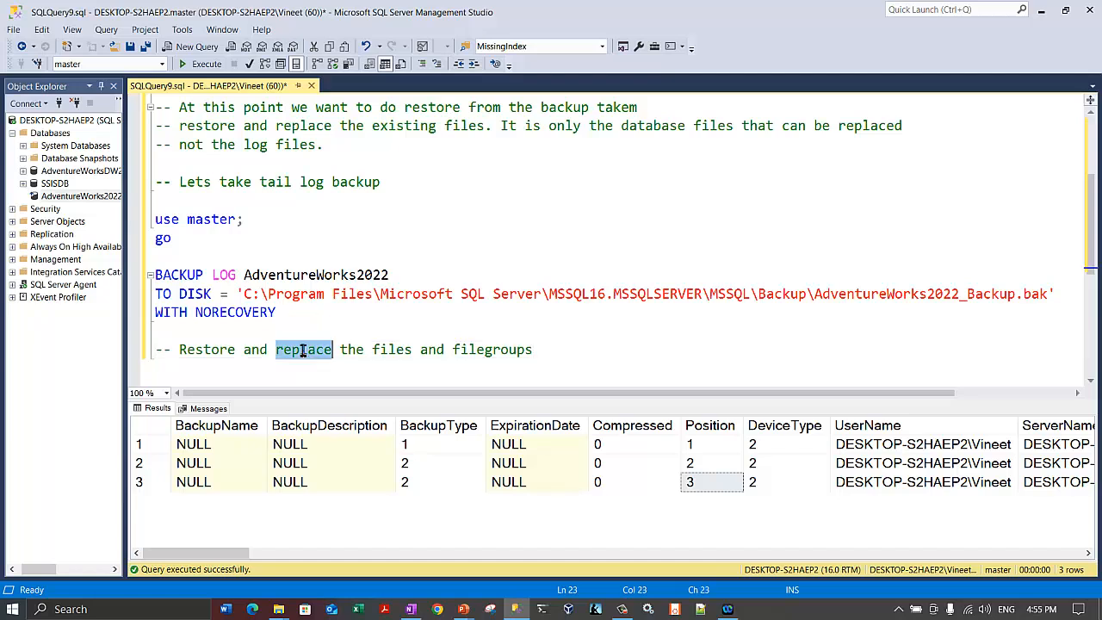
pyautogui.click(302, 349)
pyautogui.doubleClick(302, 350)
pyautogui.click(574, 354)
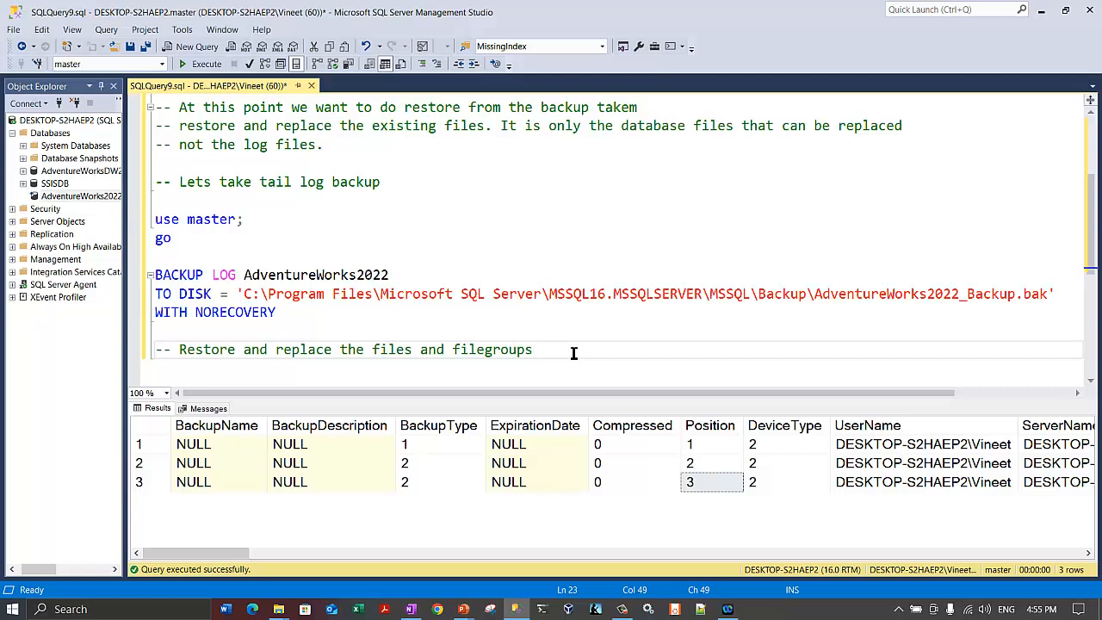
pyautogui.write('for Database AdventureWorsk')
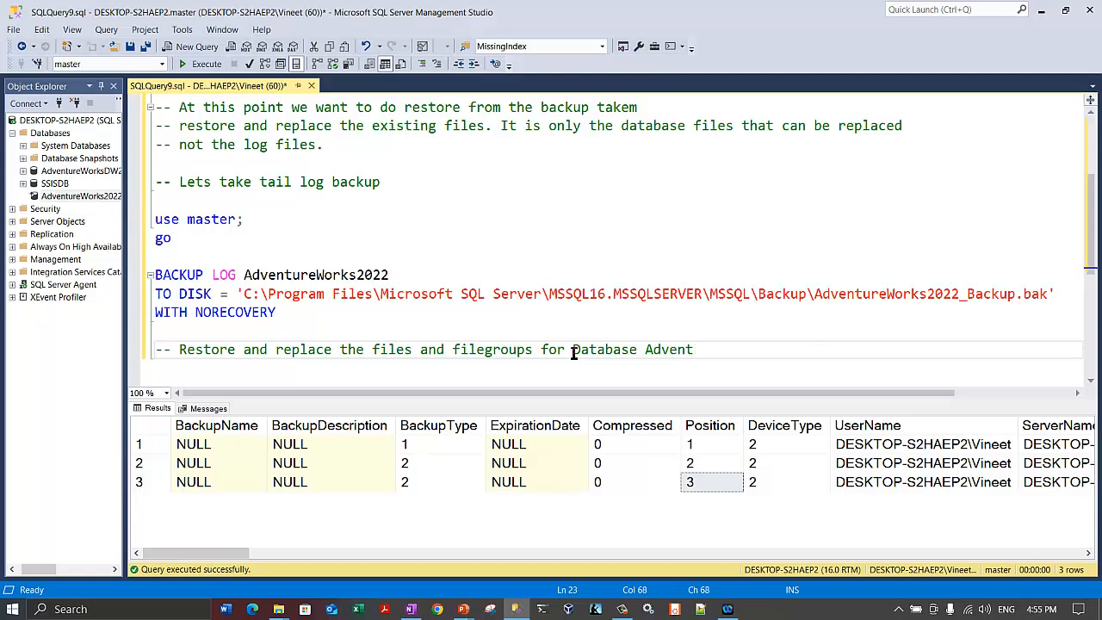
pyautogui.press('BackSpace')
pyautogui.press('BackSpace')
pyautogui.write('k')
pyautogui.write('s0222')
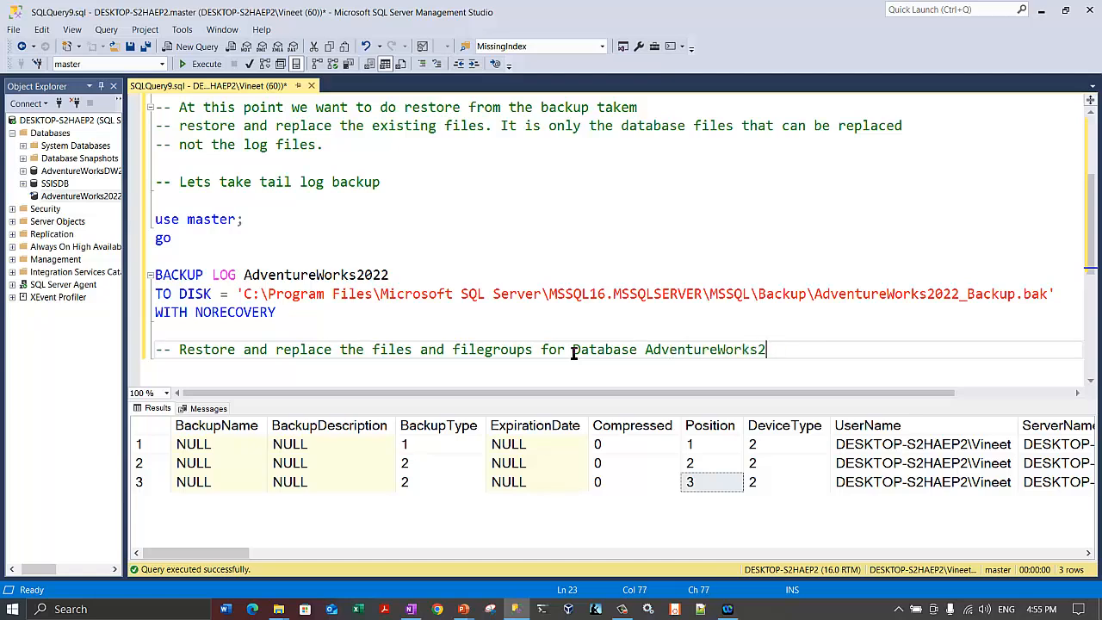
# - Write RESTORE DATABASE AdventureWorks2022 below the comment after a blank line, reusing the database name from the BACKUP LOG statement
pyautogui.press('Return')
pyautogui.press('Return')
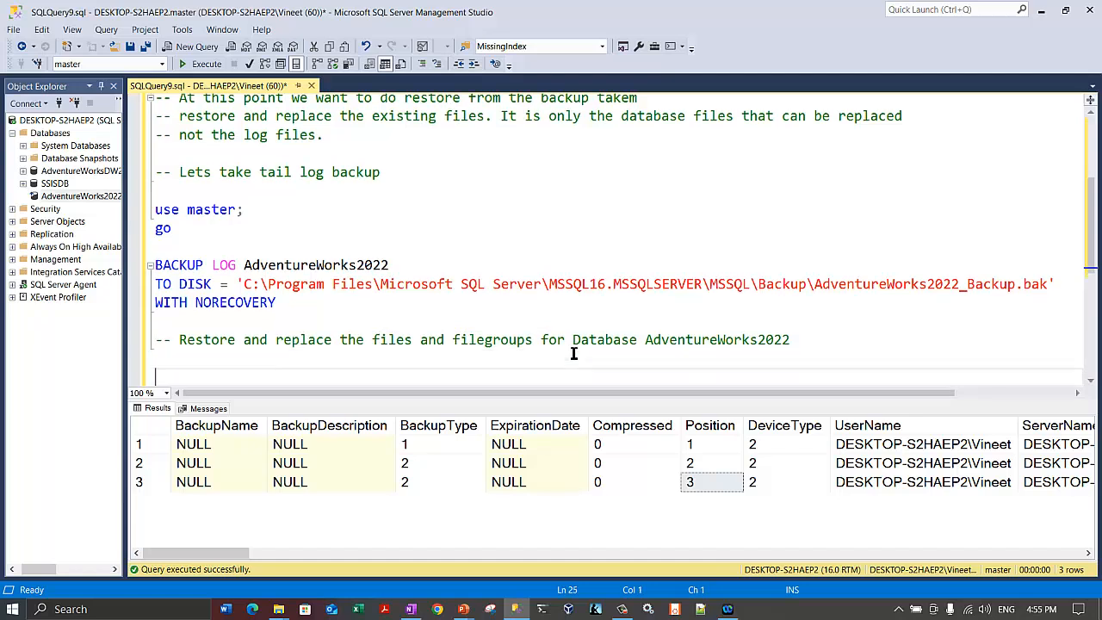
pyautogui.write('RESTORE')
pyautogui.write('DATABSE')
pyautogui.press('BackSpace')
pyautogui.press('BackSpace')
pyautogui.press('BackSpace')
pyautogui.write('BASE')
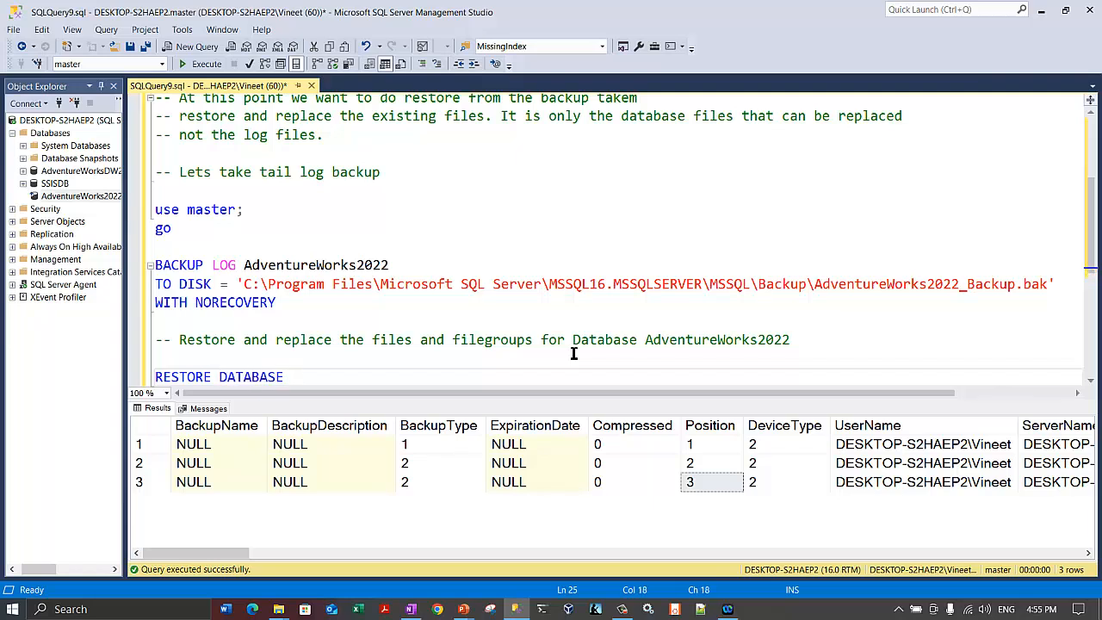
pyautogui.doubleClick(302, 268)
pyautogui.hotkey('ctrl', 'c')
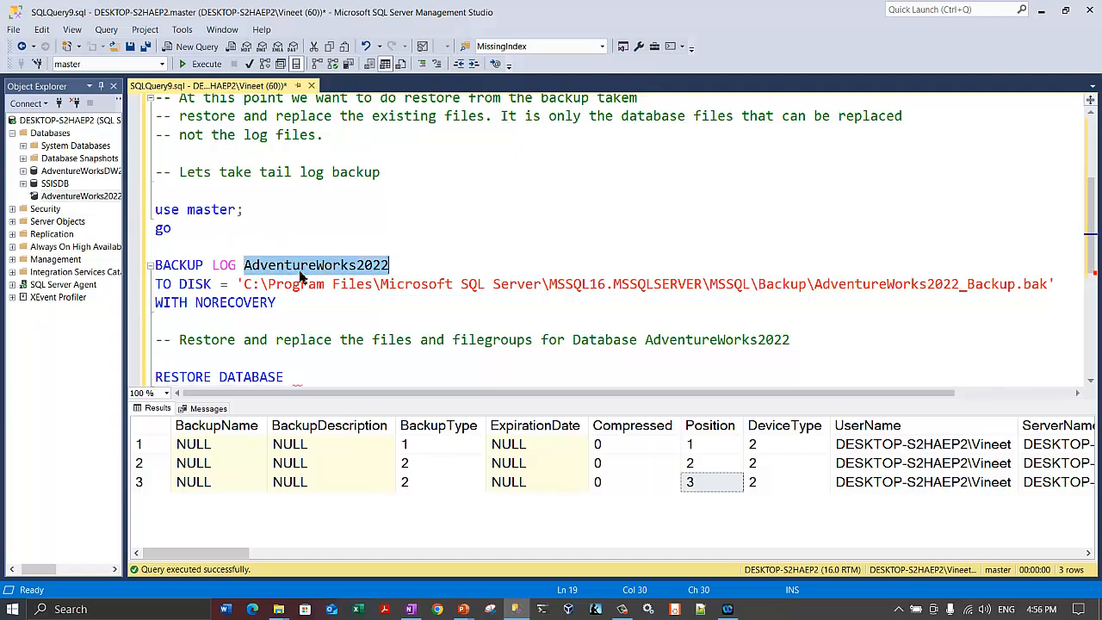
pyautogui.click(316, 376)
pyautogui.hotkey('ctrl', 'v')
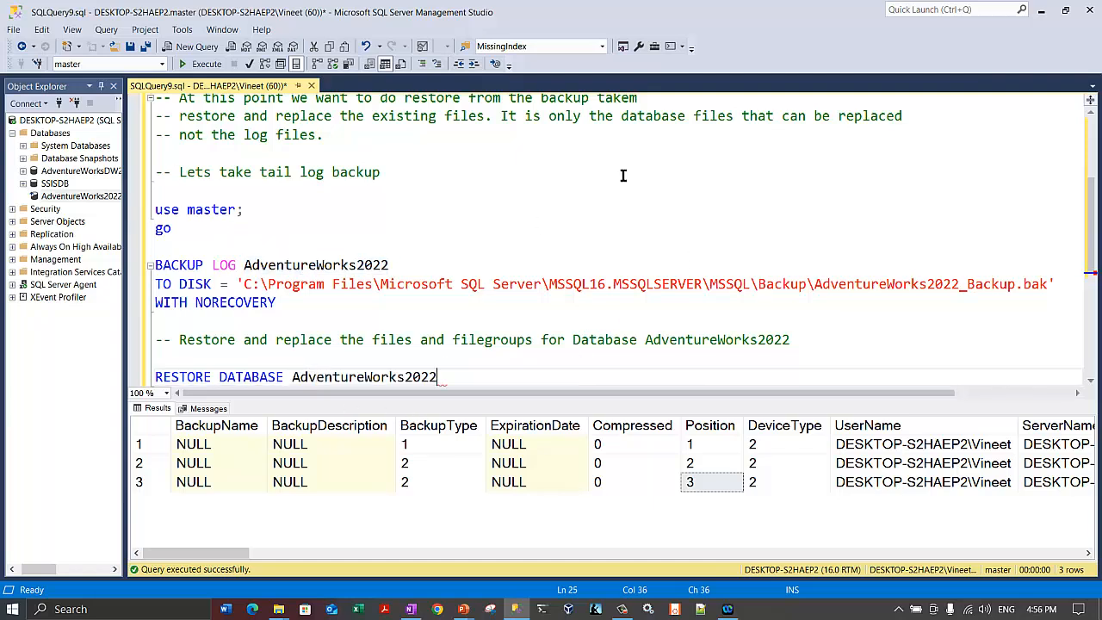
# - Copy the FROM DISK line of the RESTORE HEADERONLY statement to the line below RESTORE DATABASE AdventureWorks2022
pyautogui.press('Return')
pyautogui.scroll(-1, 310, 259)
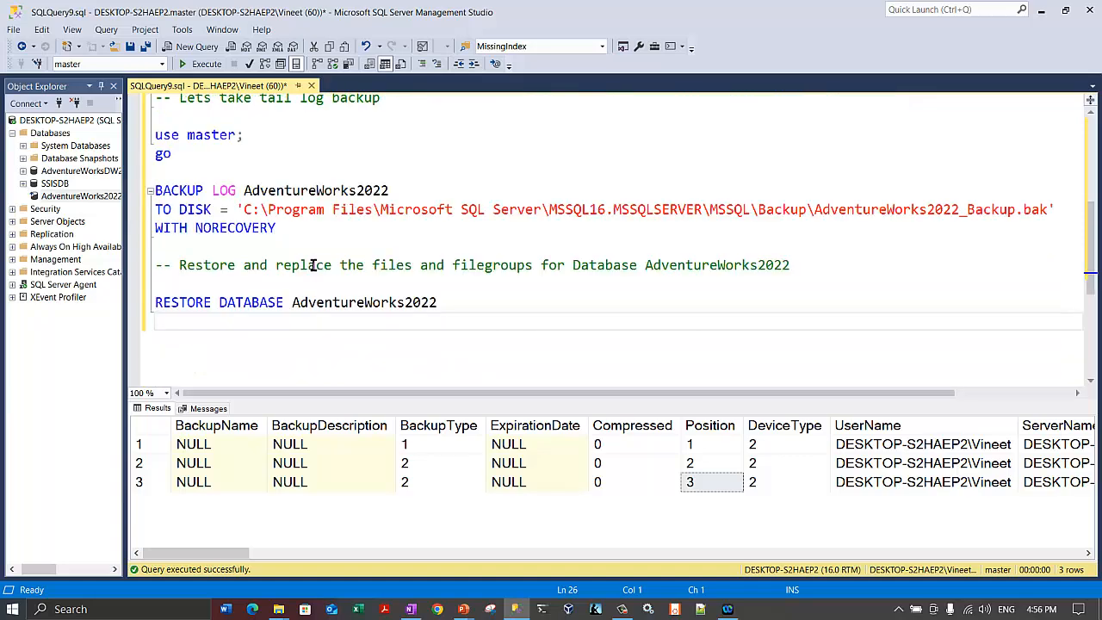
pyautogui.scroll(4, 303, 234)
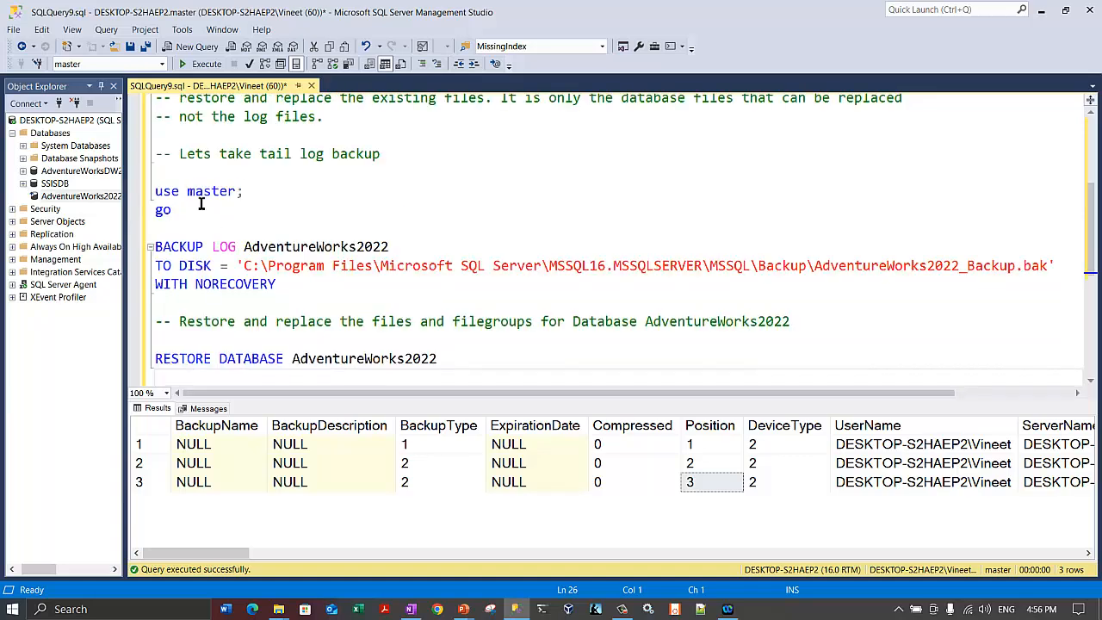
pyautogui.click(141, 211)
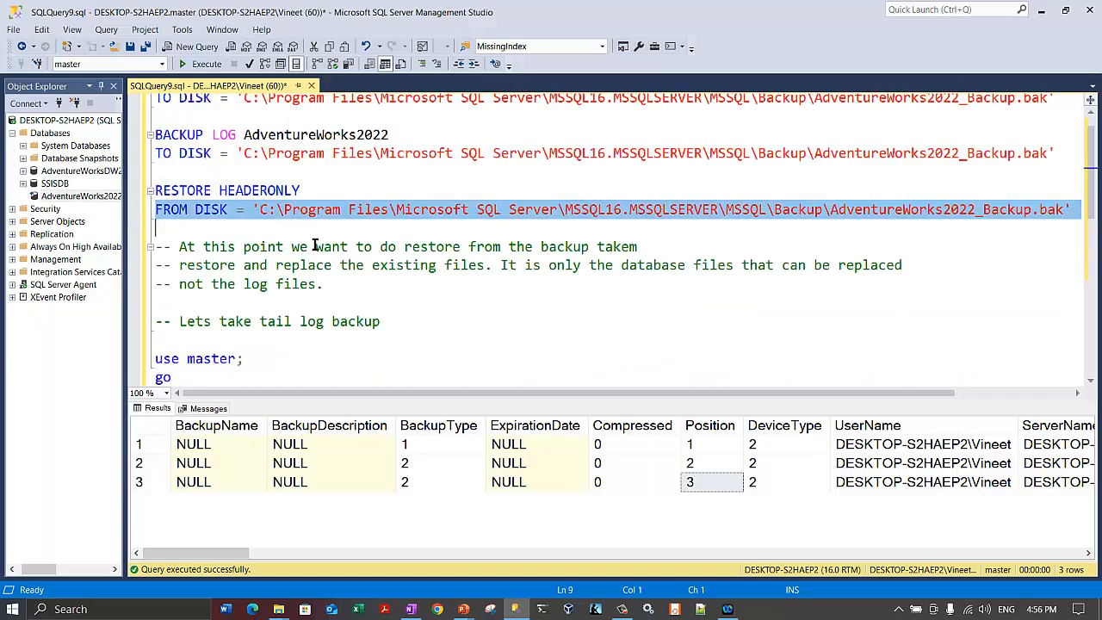
pyautogui.hotkey('ctrl', 'c')
pyautogui.scroll(-4, 396, 261)
pyautogui.click(186, 321)
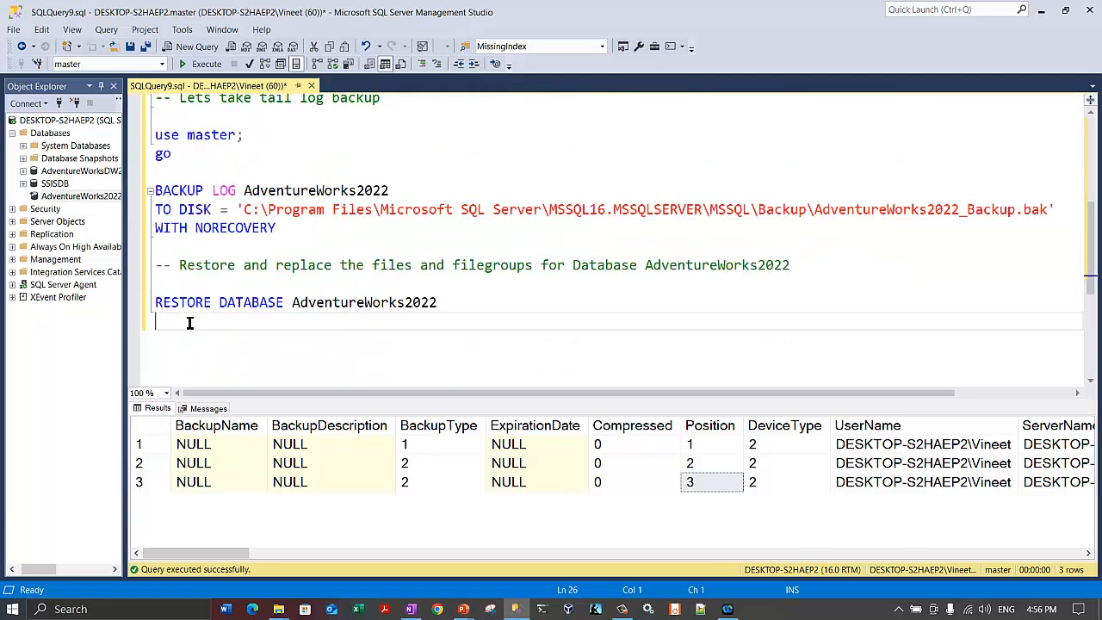
pyautogui.hotkey('ctrl', 'v')
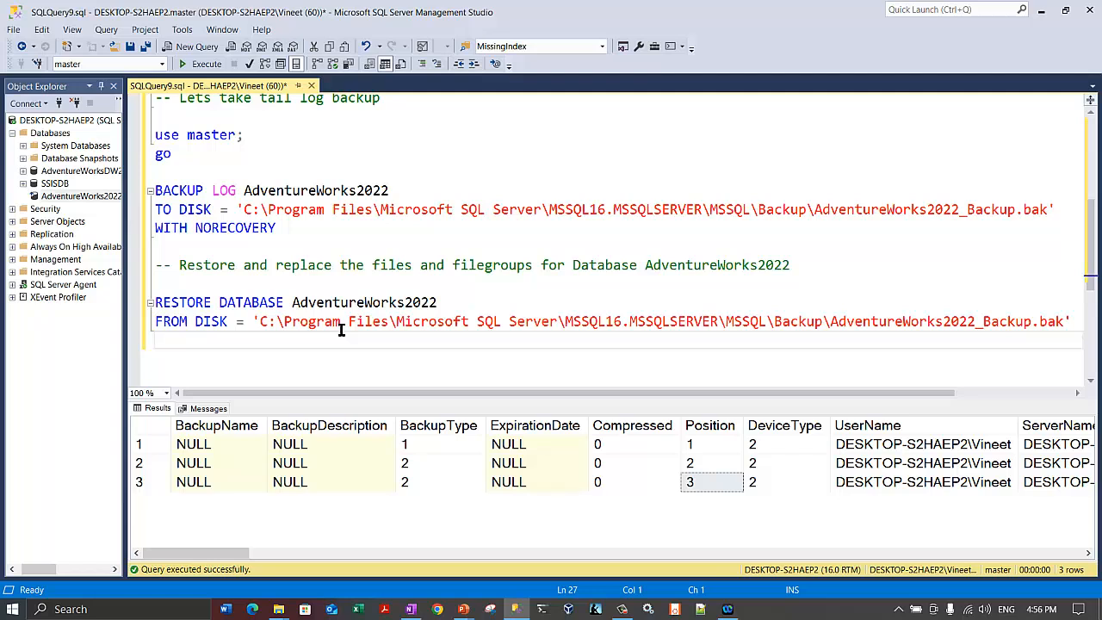
# - Add the clause FILE = 'AdventureWorks2022' below the FROM DISK line of the restore statement
pyautogui.write('FILE =')
pyautogui.rightClick(113, 199)
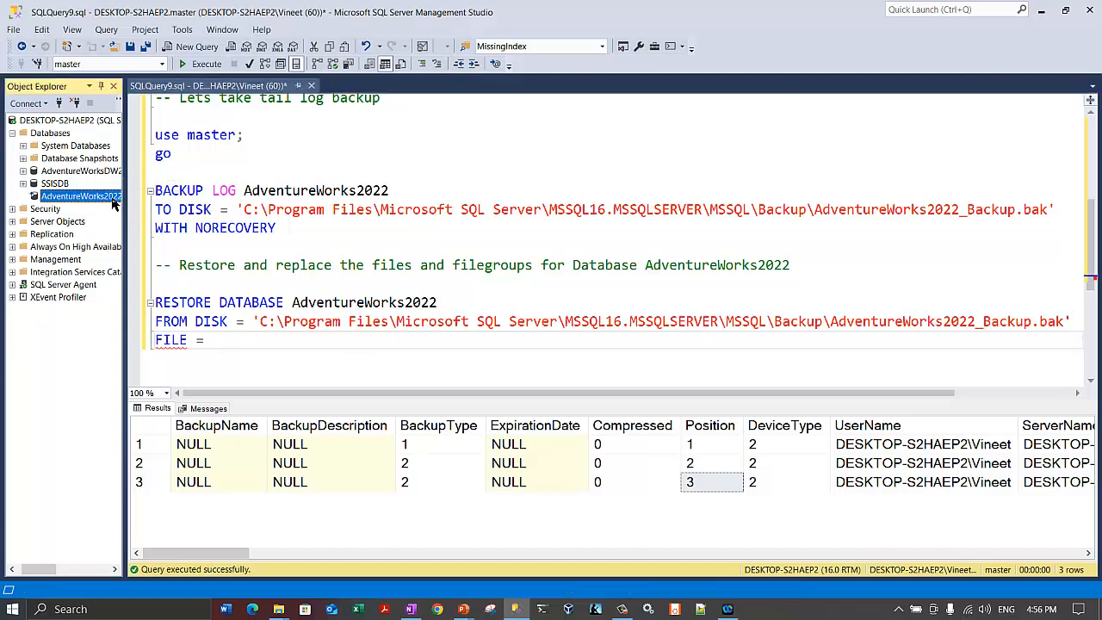
pyautogui.click(370, 329)
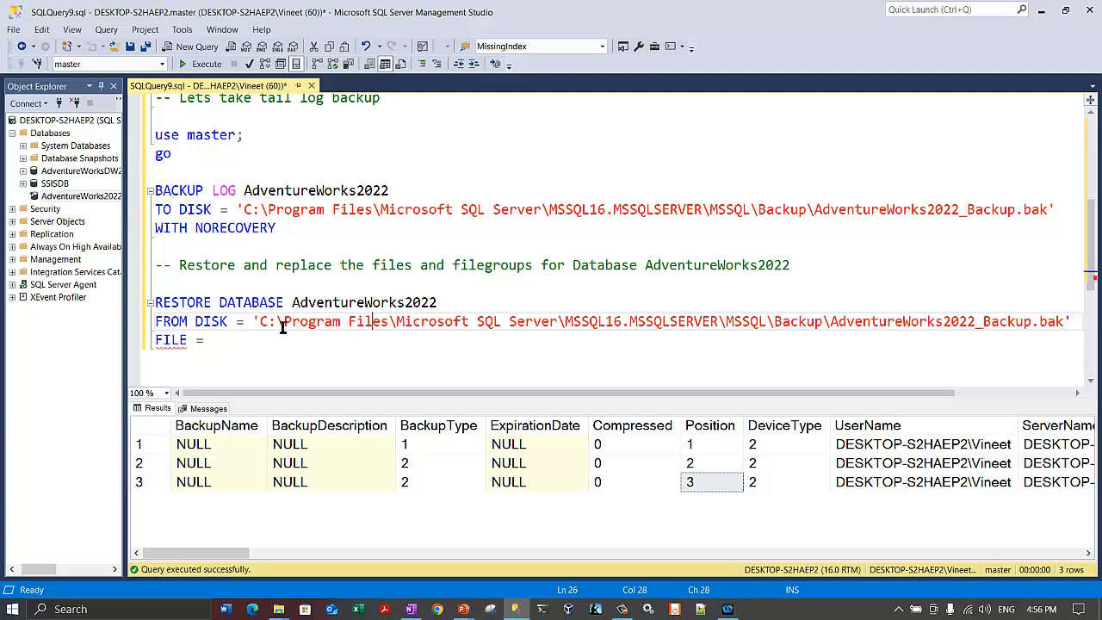
pyautogui.click(323, 308)
pyautogui.doubleClick(323, 308)
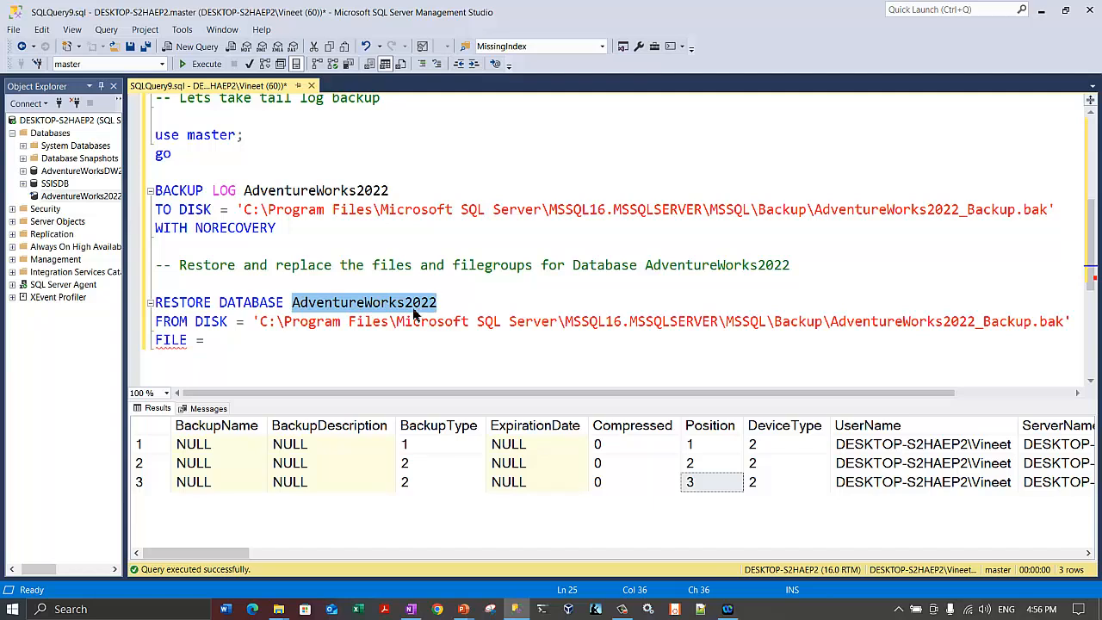
pyautogui.doubleClick(362, 308)
pyautogui.click(332, 341)
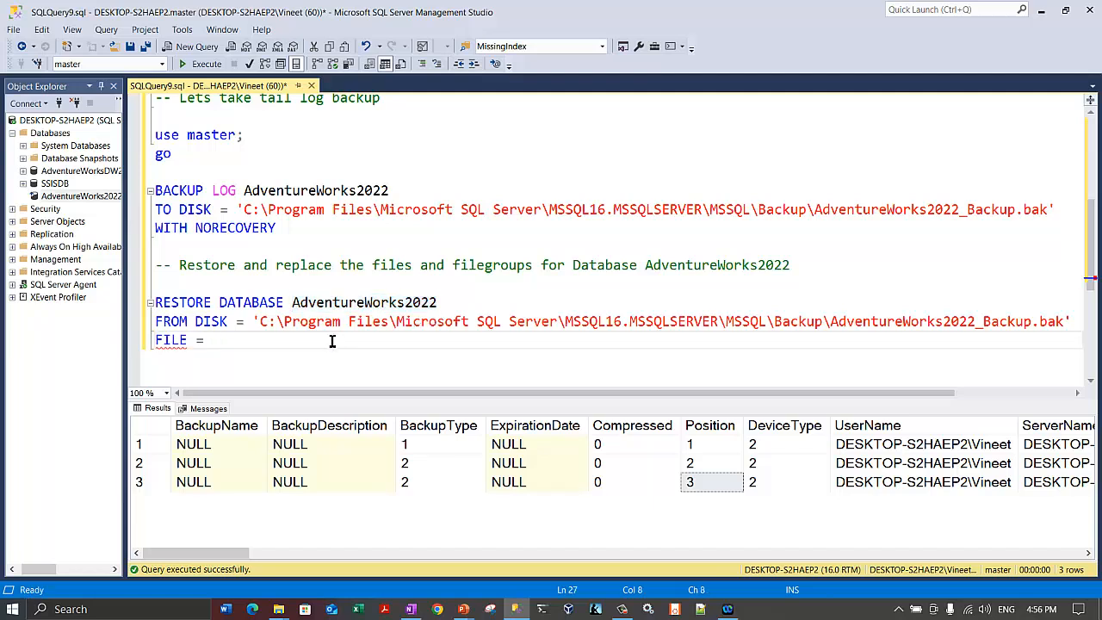
pyautogui.write("'")
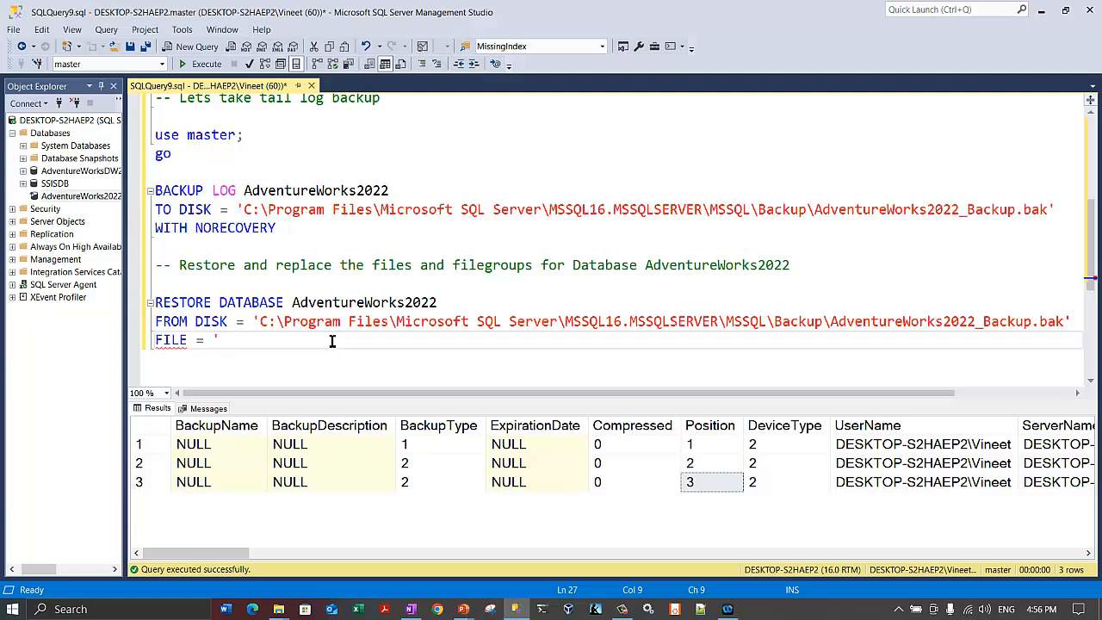
pyautogui.doubleClick(361, 303)
pyautogui.hotkey('ctrl', 'c')
pyautogui.click(251, 343)
pyautogui.hotkey('ctrl', 'v')
pyautogui.write("'")
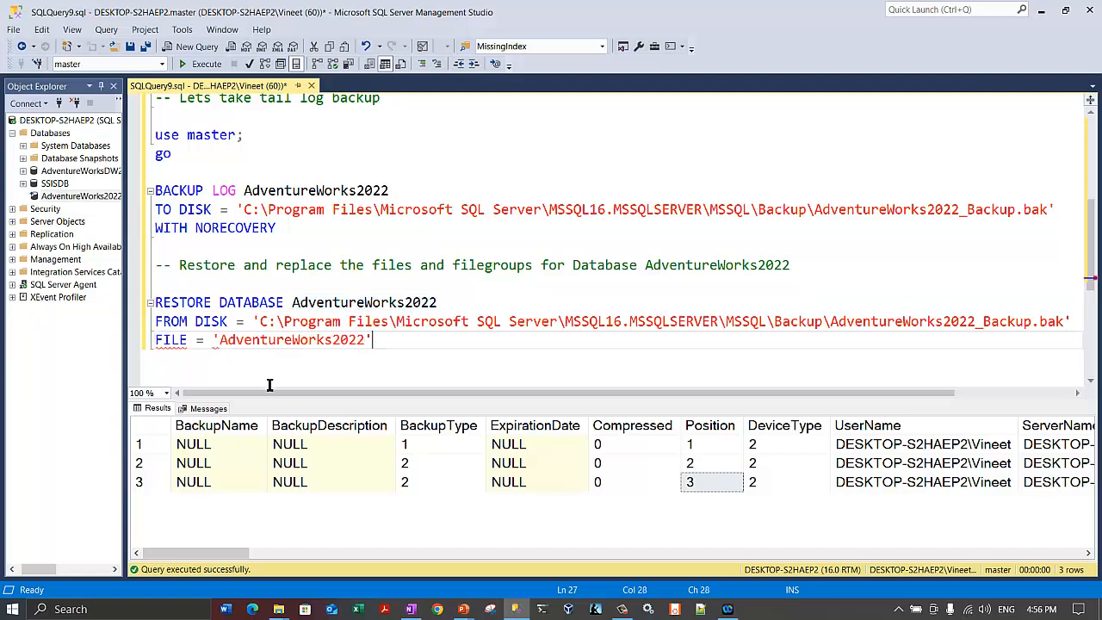
# - End the FILE clause with a comma and add FILEGROUP = 'Primary' on the line below it
pyautogui.press('Return')
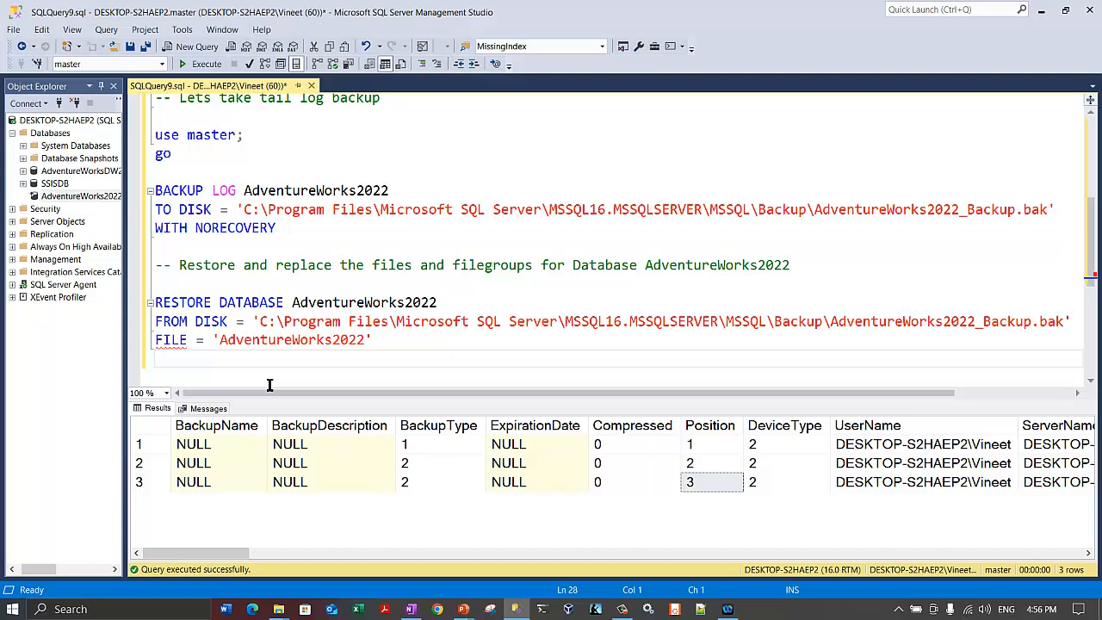
pyautogui.rightClick(269, 387)
pyautogui.click(269, 386)
pyautogui.press('Up')
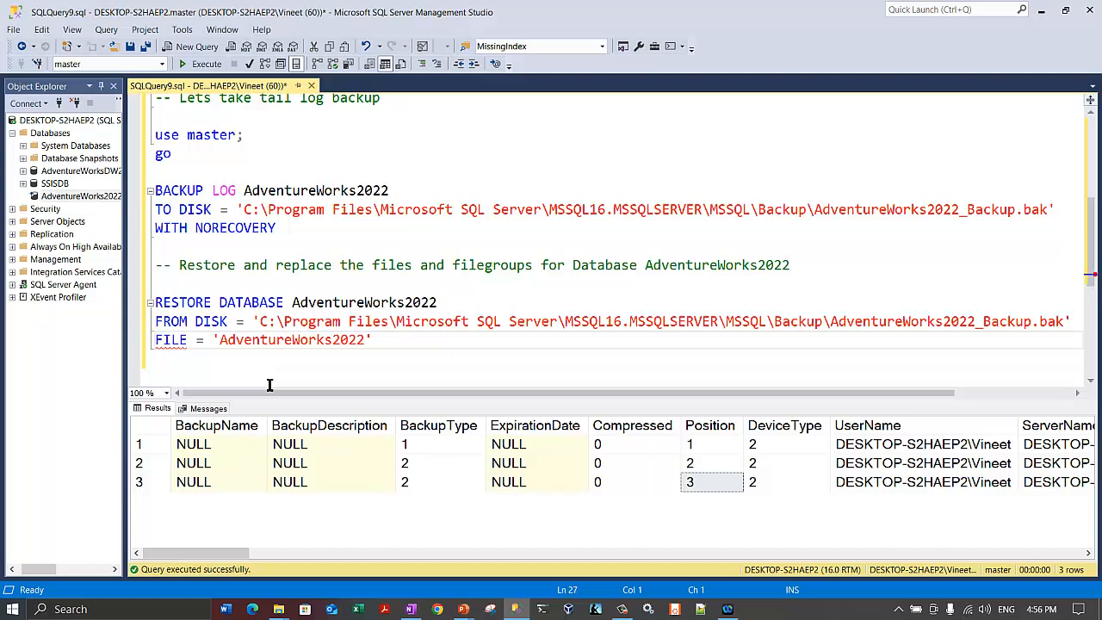
pyautogui.press('End')
pyautogui.write(',')
pyautogui.press('Return')
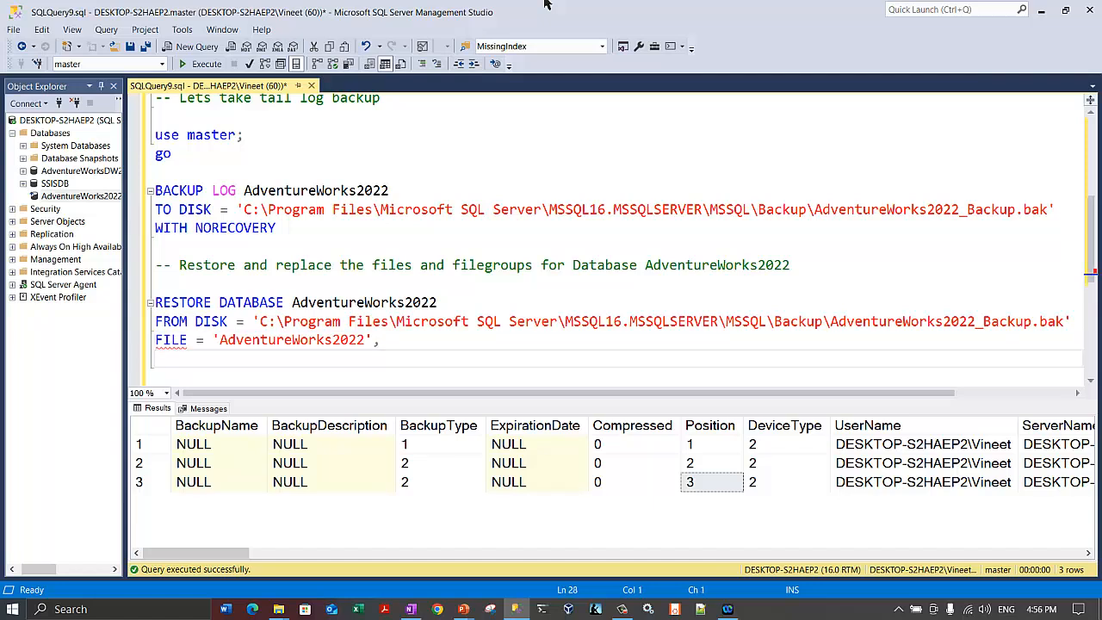
pyautogui.write("FILEGROUP = 'Primary'")
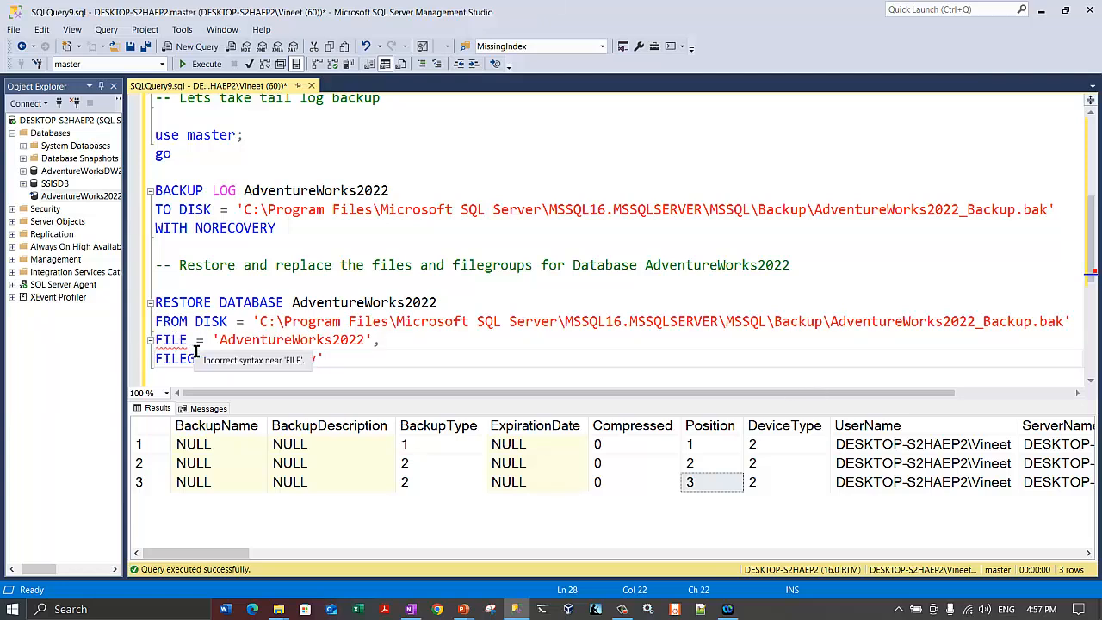
# - Move the restore statement's FROM DISK line below the FILEGROUP = 'Primary' clause
pyautogui.click(157, 322)
pyautogui.click(144, 328)
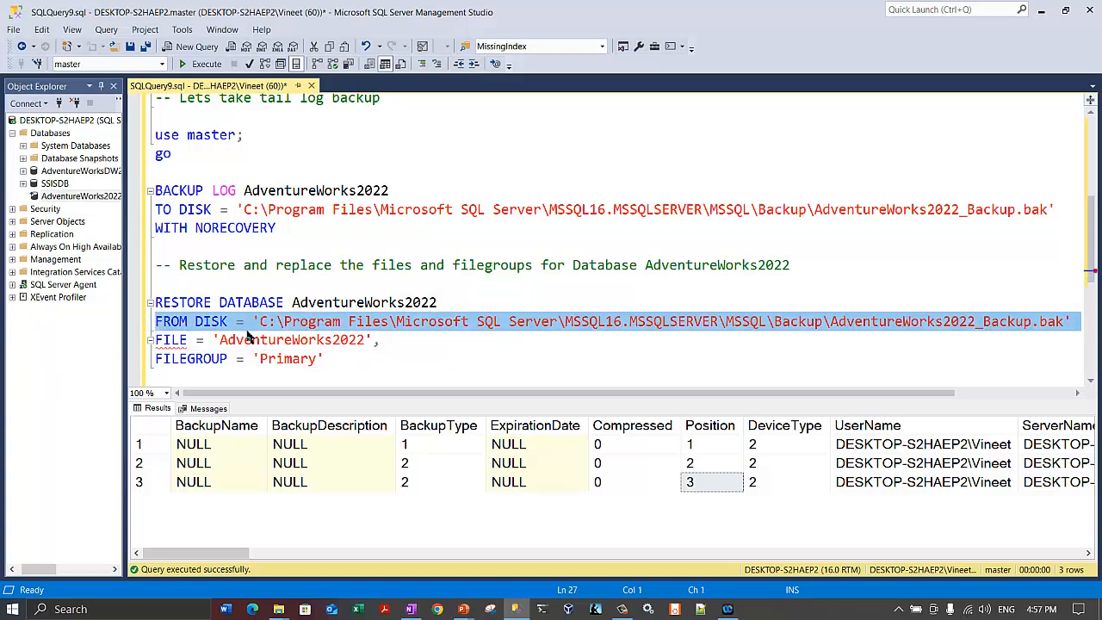
pyautogui.press('Delete')
pyautogui.click(231, 354)
pyautogui.hotkey('ctrl', 'v')
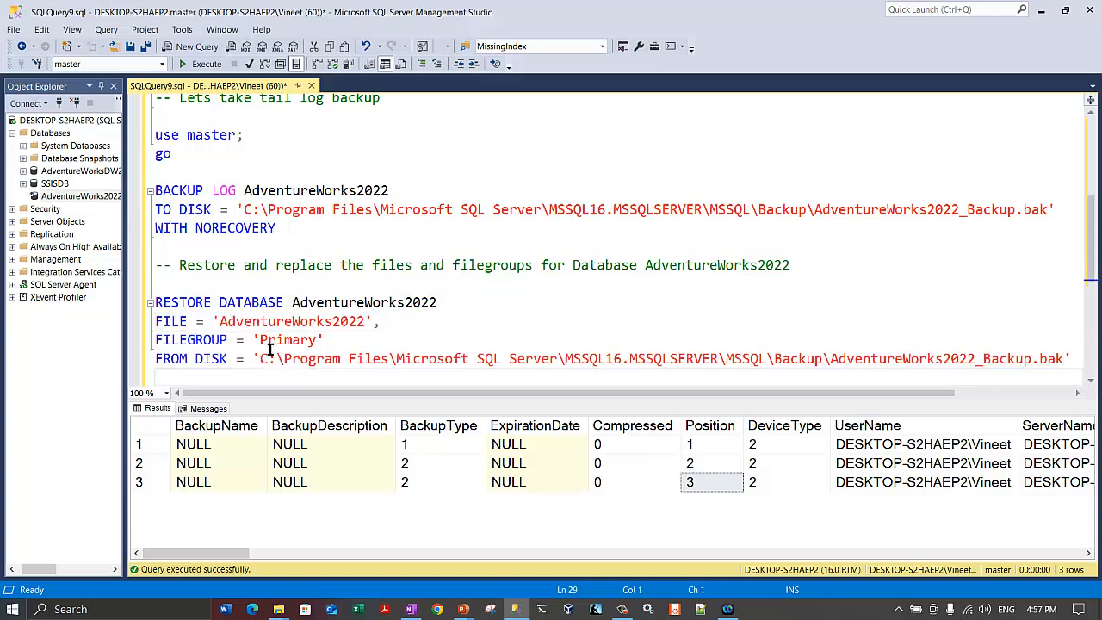
# - Review the database name, FILE and FILEGROUP clauses of the restore statement and return to the empty line below FROM DISK
pyautogui.click(235, 308)
pyautogui.doubleClick(371, 304)
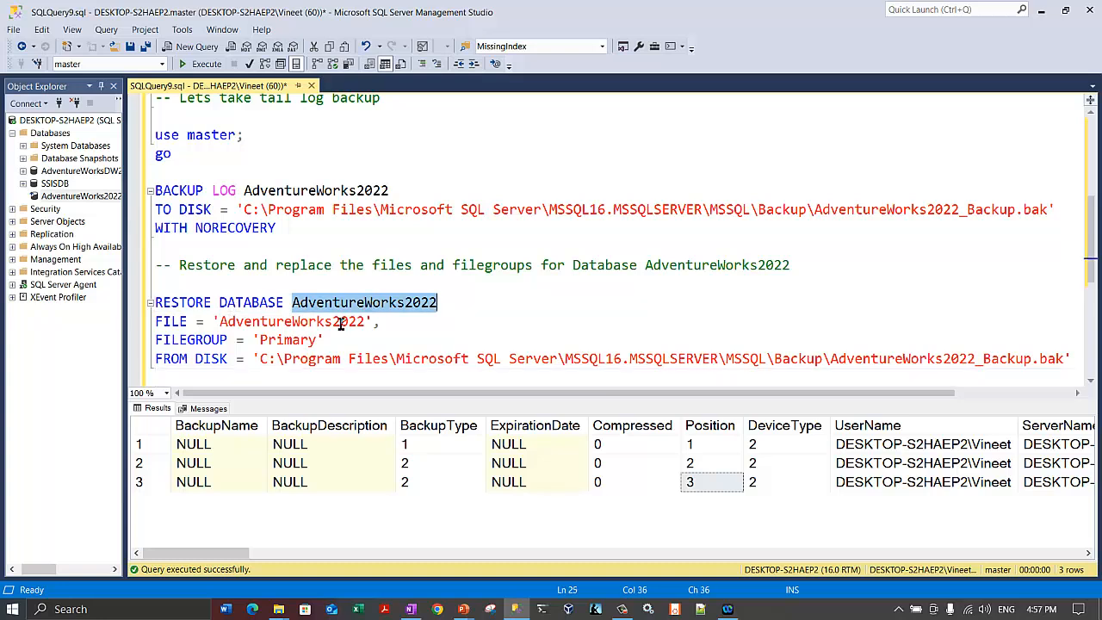
pyautogui.doubleClick(183, 320)
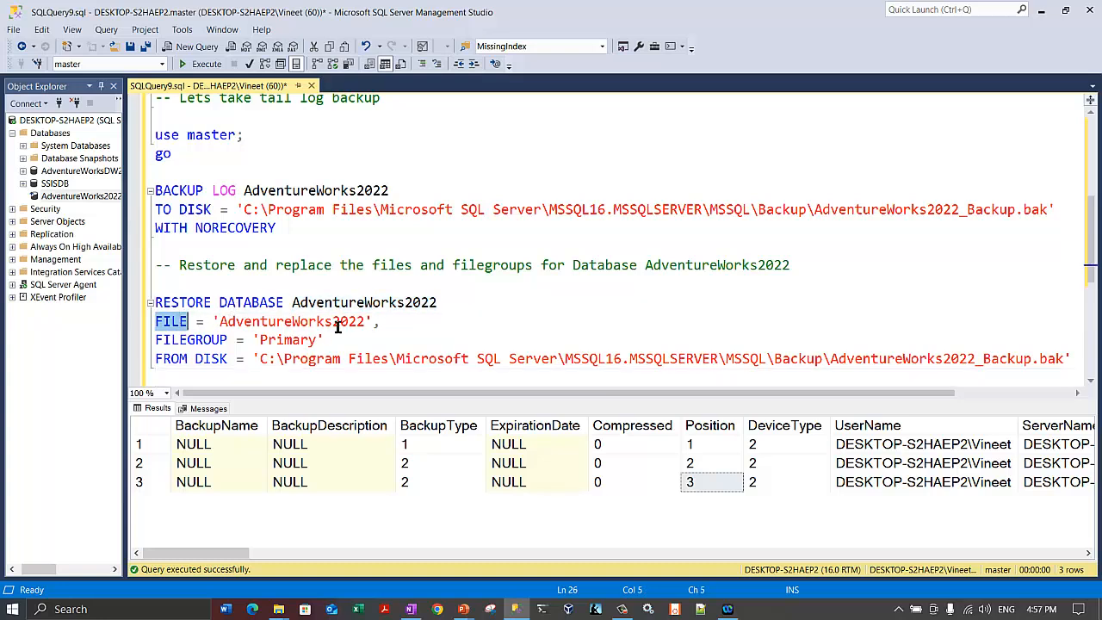
pyautogui.doubleClick(334, 322)
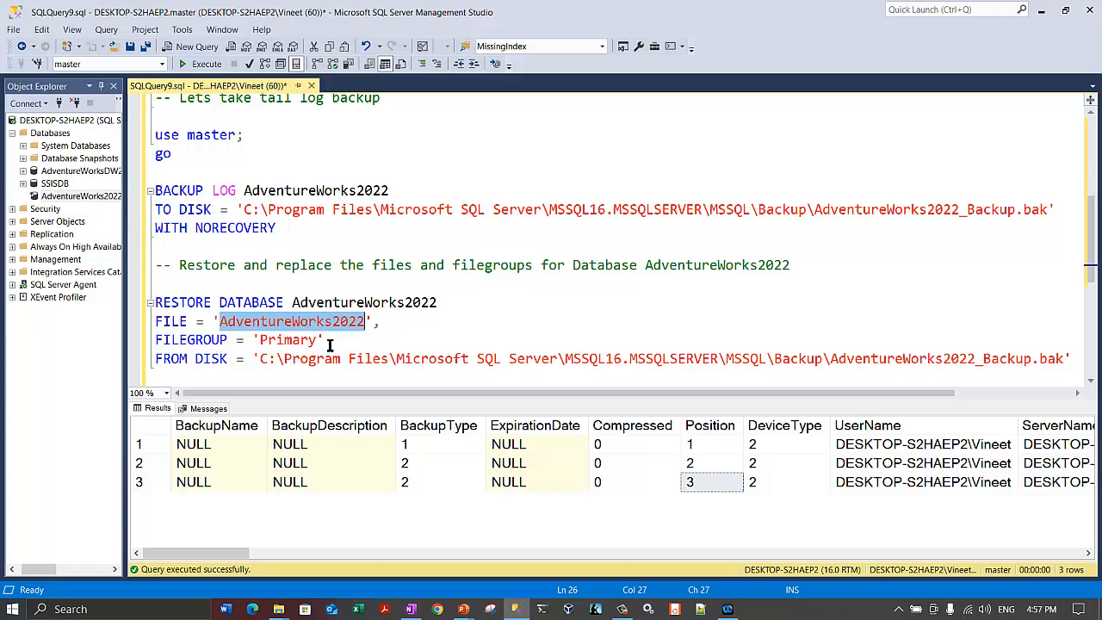
pyautogui.doubleClick(197, 340)
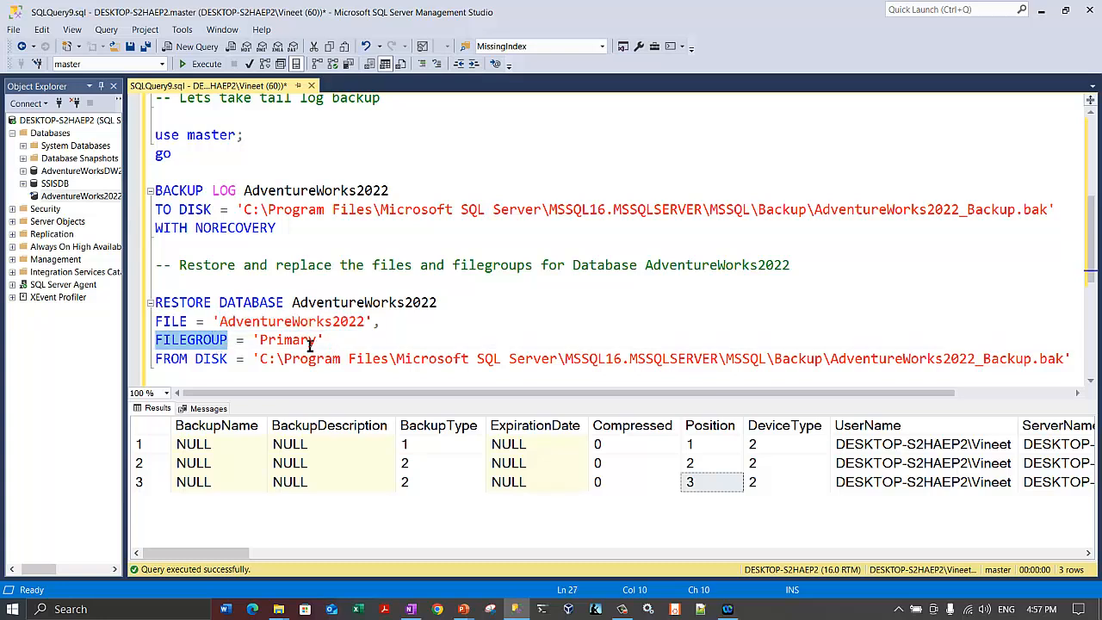
pyautogui.moveTo(335, 339); pyautogui.dragTo(155, 321)
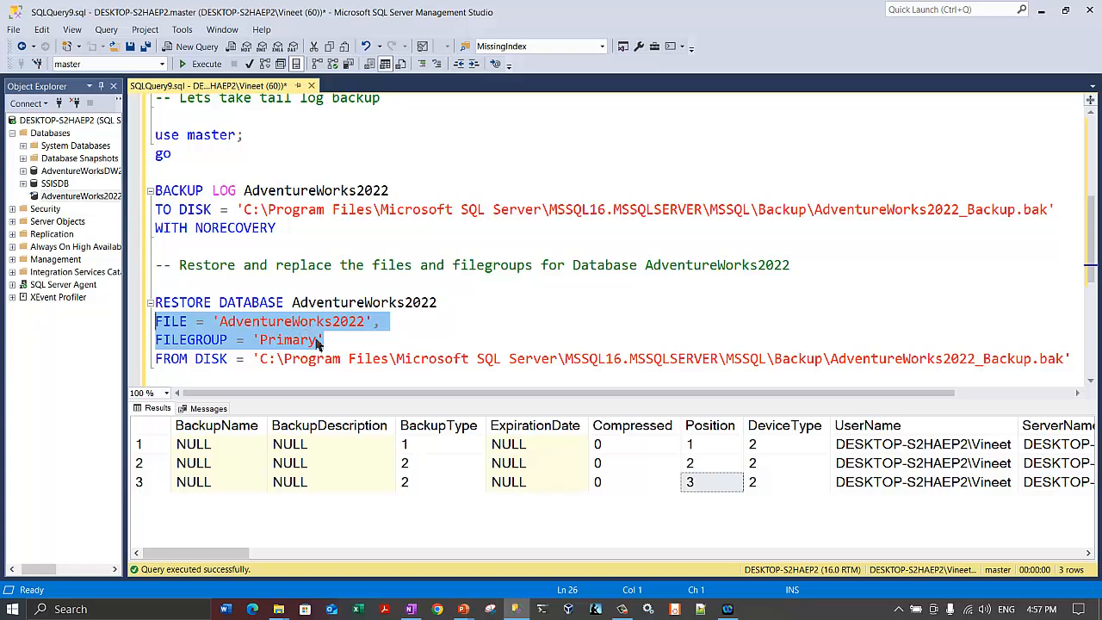
pyautogui.click(225, 384)
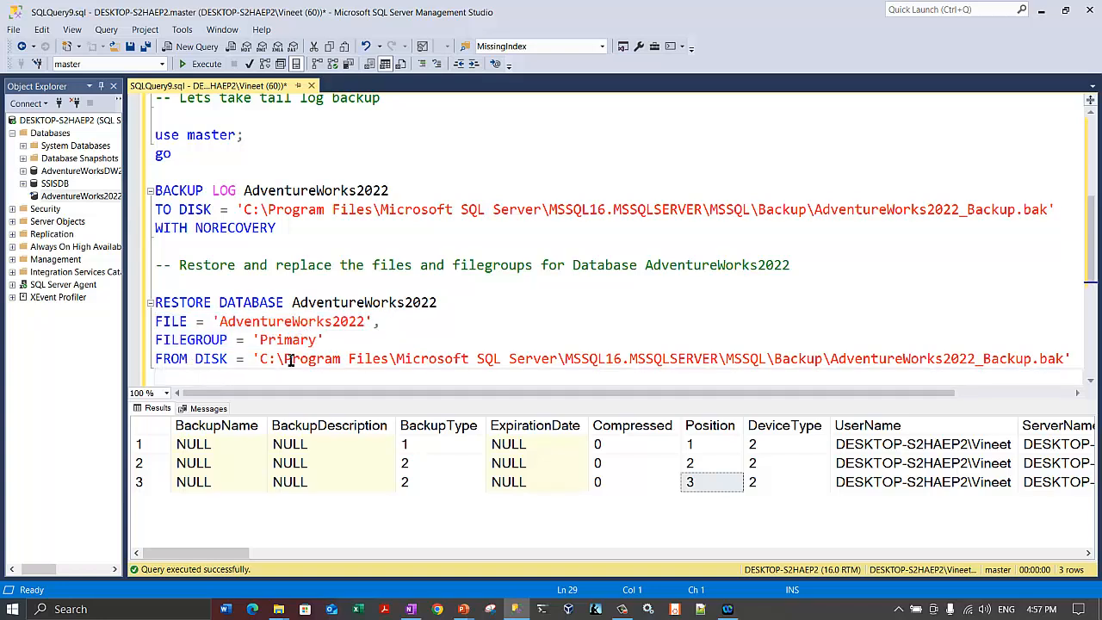
pyautogui.scroll(-1, 295, 358)
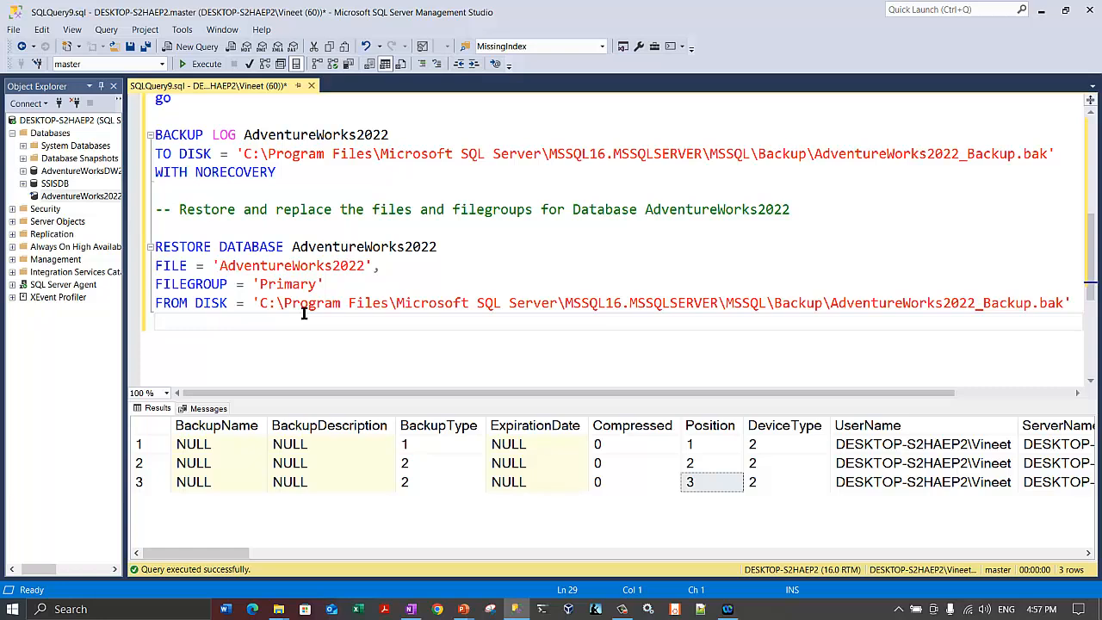
# - Complete the restore statement below FROM DISK with WITH NORECOVERY, and REPLACE; on separate lines
pyautogui.write('WITH NORECOVERY')
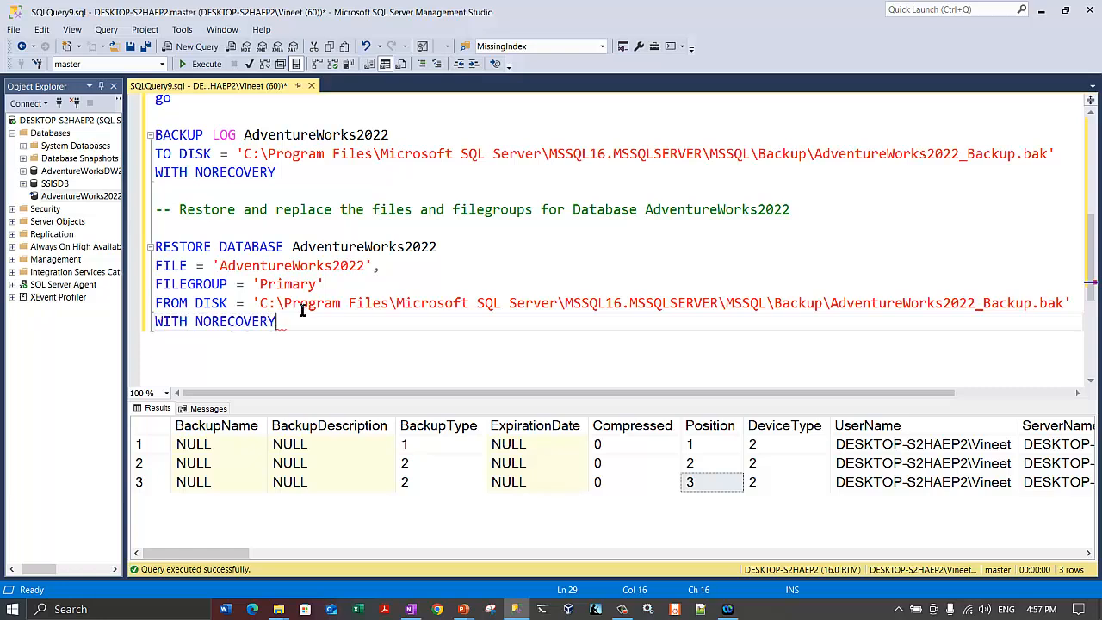
pyautogui.write(',')
pyautogui.press('Return')
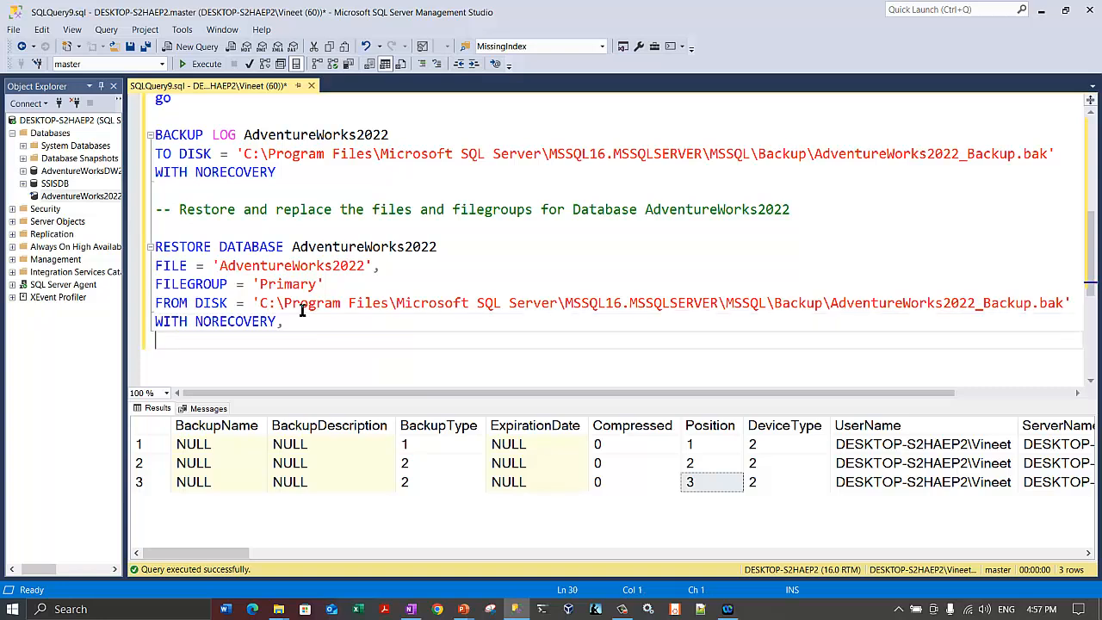
pyautogui.write('REPLACE;')
pyautogui.press('Return')
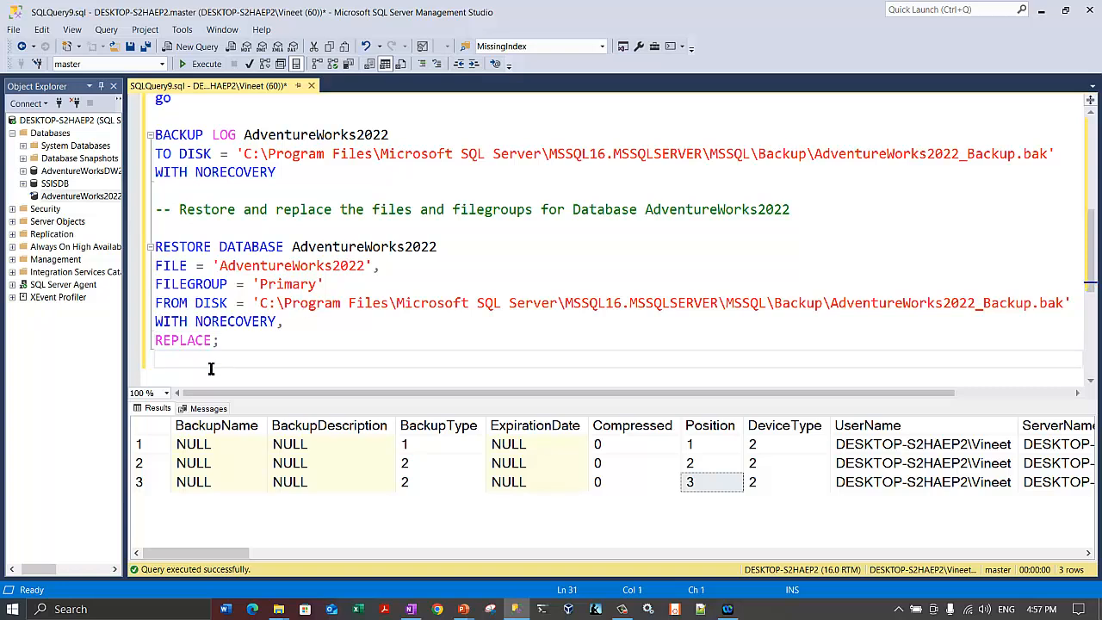
# - Execute only the complete RESTORE DATABASE AdventureWorks2022 statement, from RESTORE DATABASE through REPLACE;
pyautogui.moveTo(256, 341); pyautogui.dragTo(142, 263)
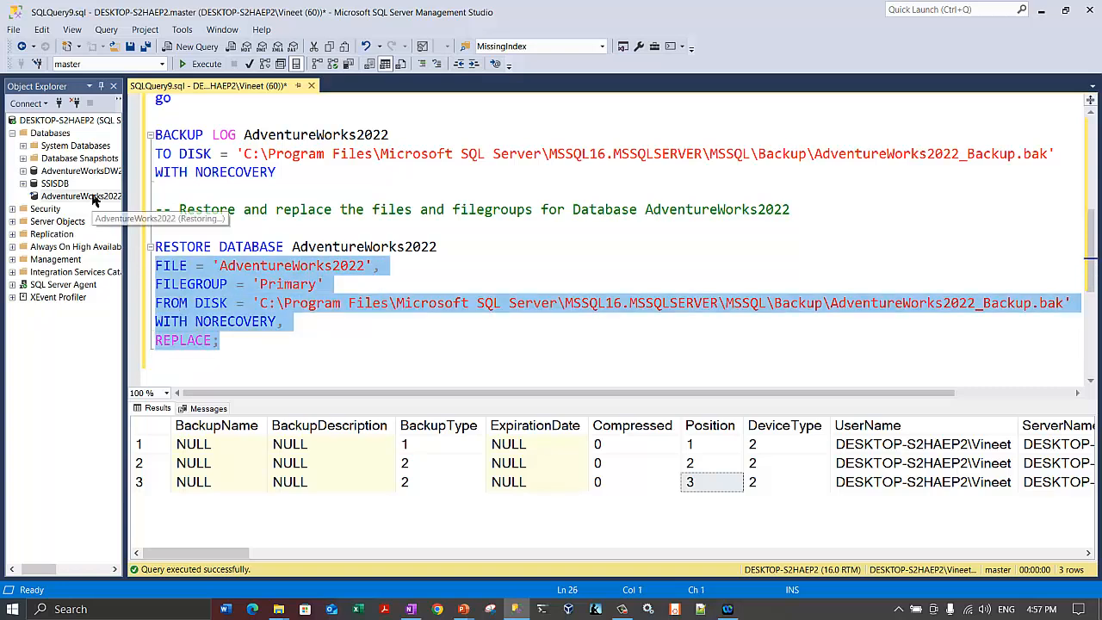
pyautogui.click(261, 356)
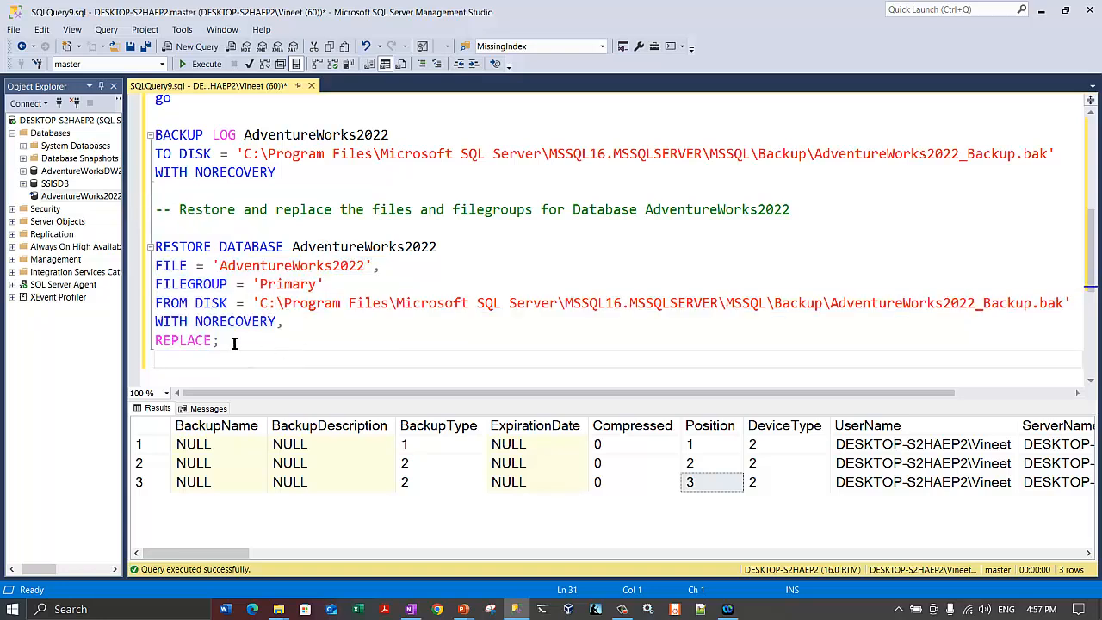
pyautogui.moveTo(233, 341); pyautogui.dragTo(138, 247)
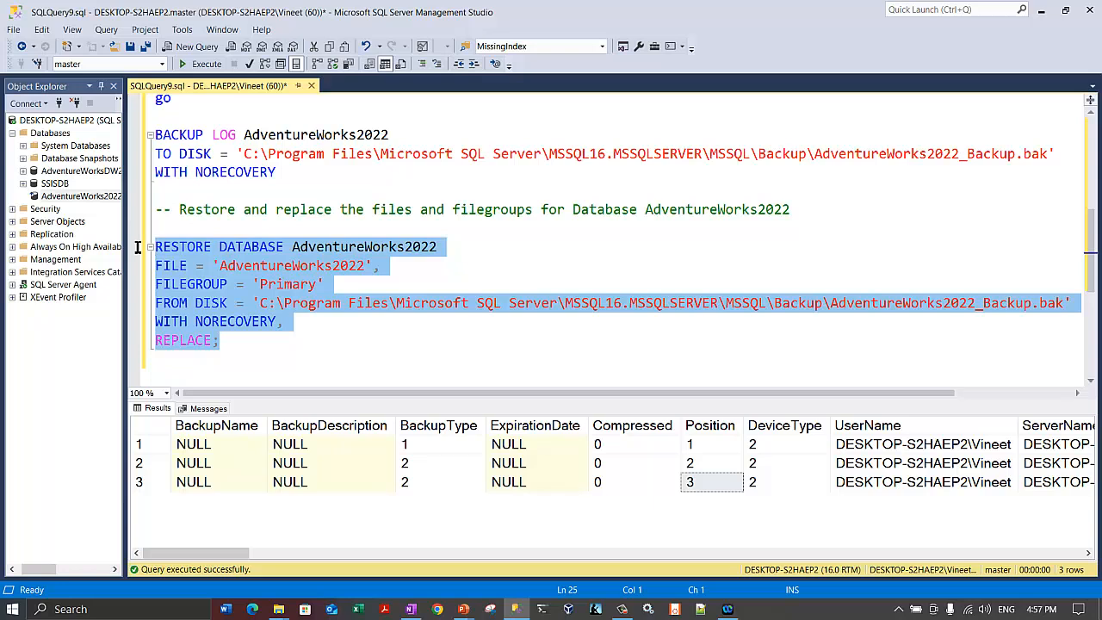
pyautogui.click(197, 69)
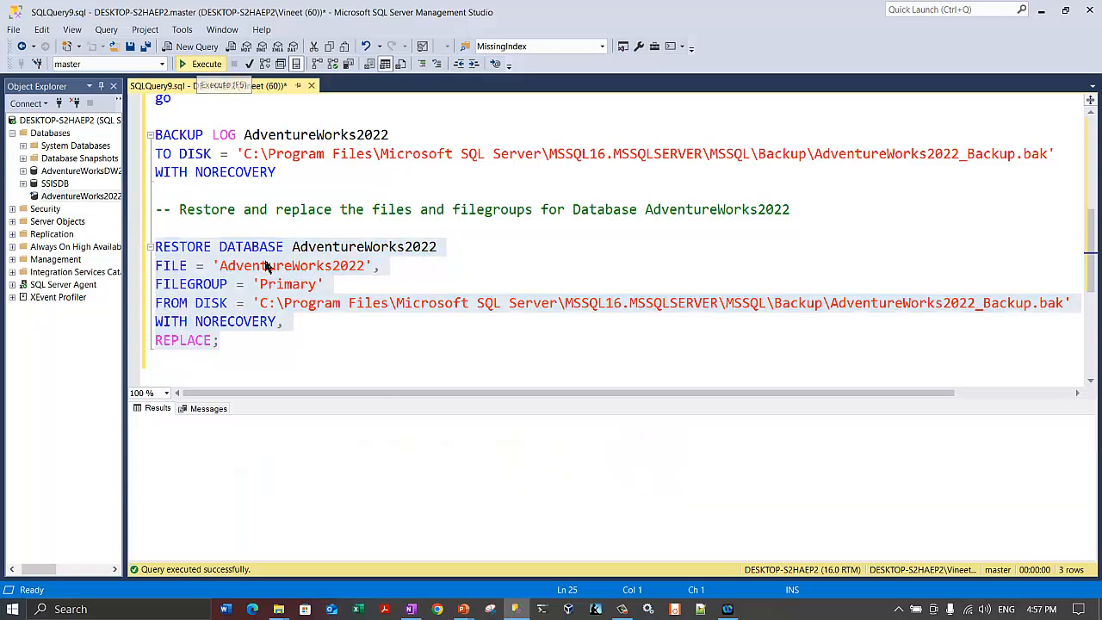
pyautogui.click(270, 345)
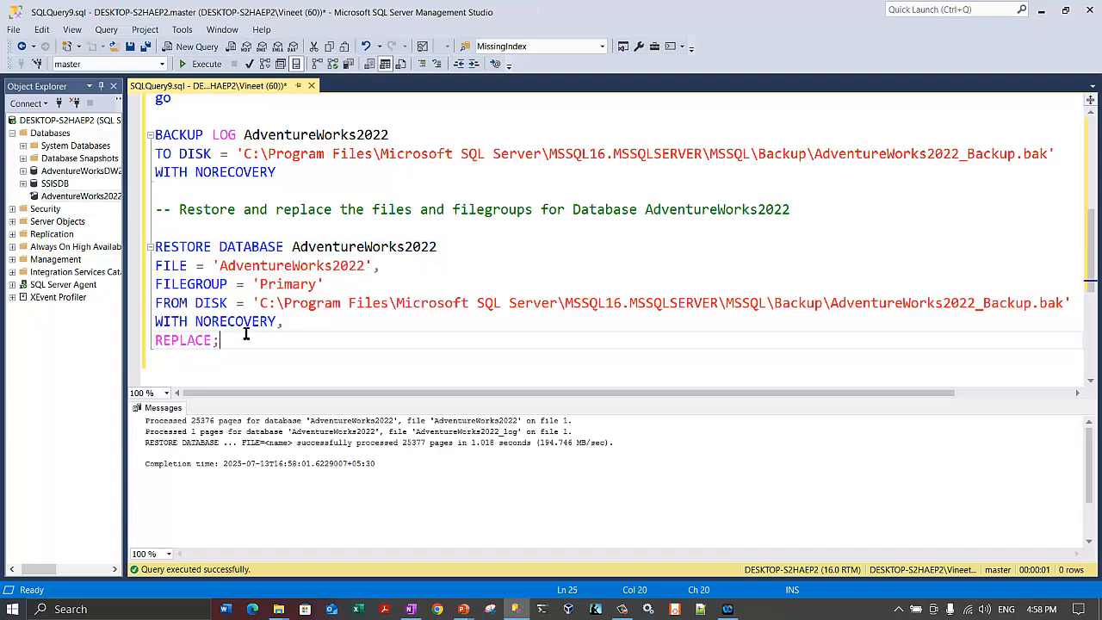
pyautogui.click(287, 267)
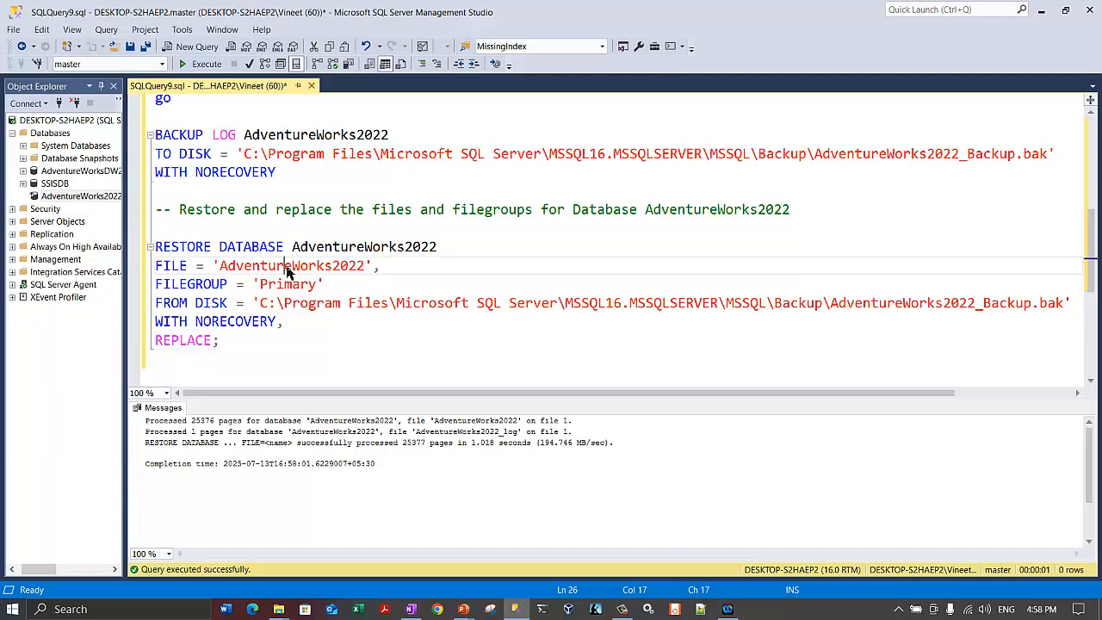
pyautogui.doubleClick(287, 267)
# - Add the comment "-- Apply the first transaction log backup" below the restore statement, followed by an empty line
pyautogui.click(270, 346)
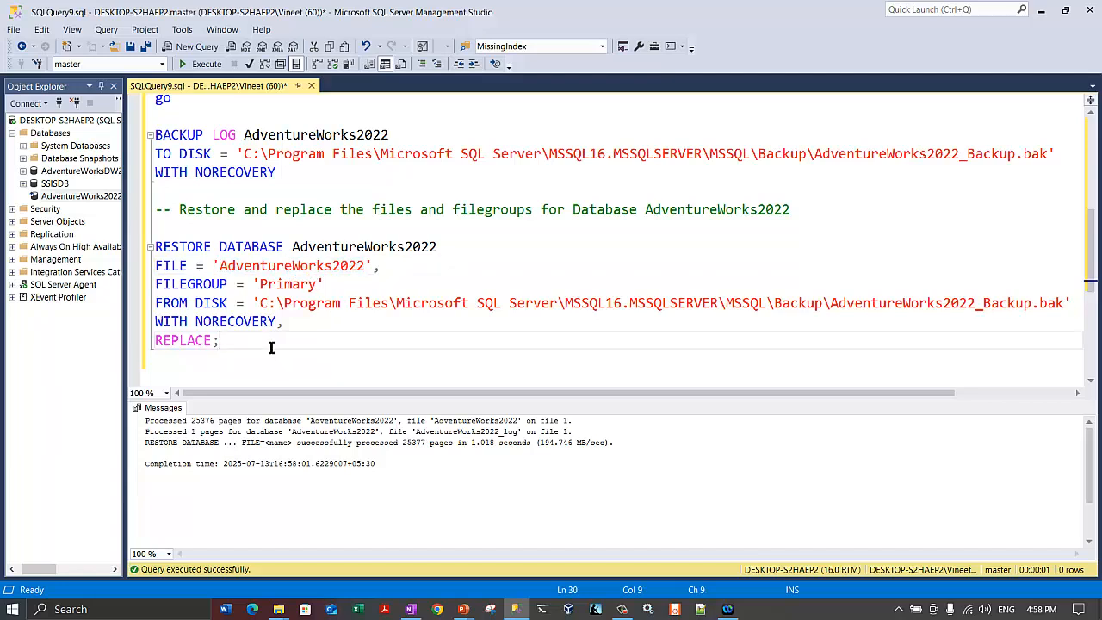
pyautogui.press('Return')
pyautogui.press('Return')
pyautogui.write('--')
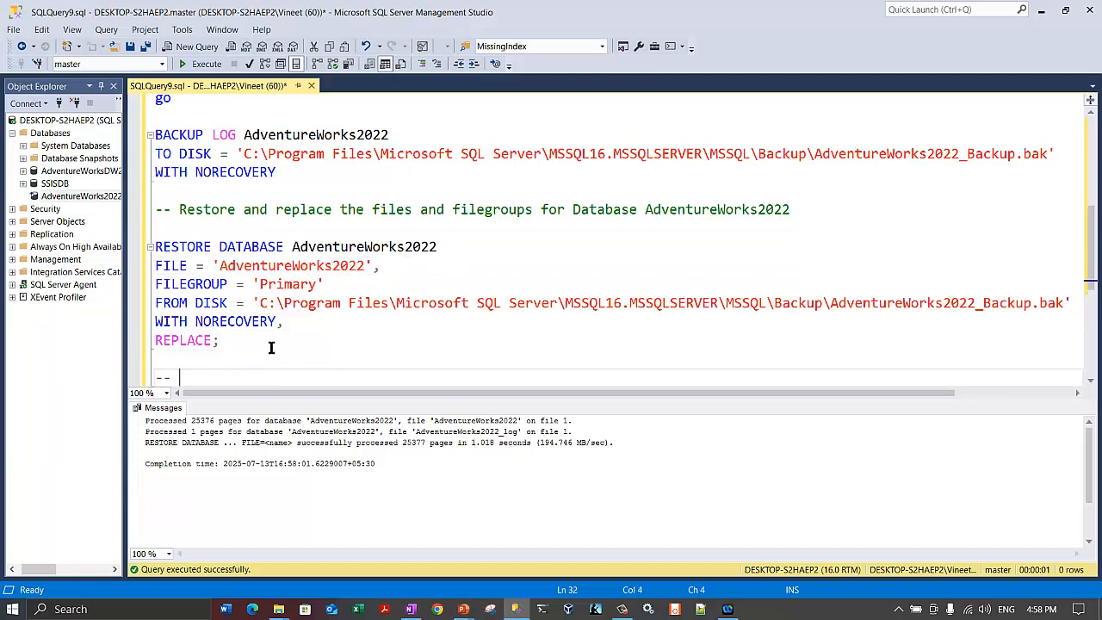
pyautogui.write(' Apply the first transact')
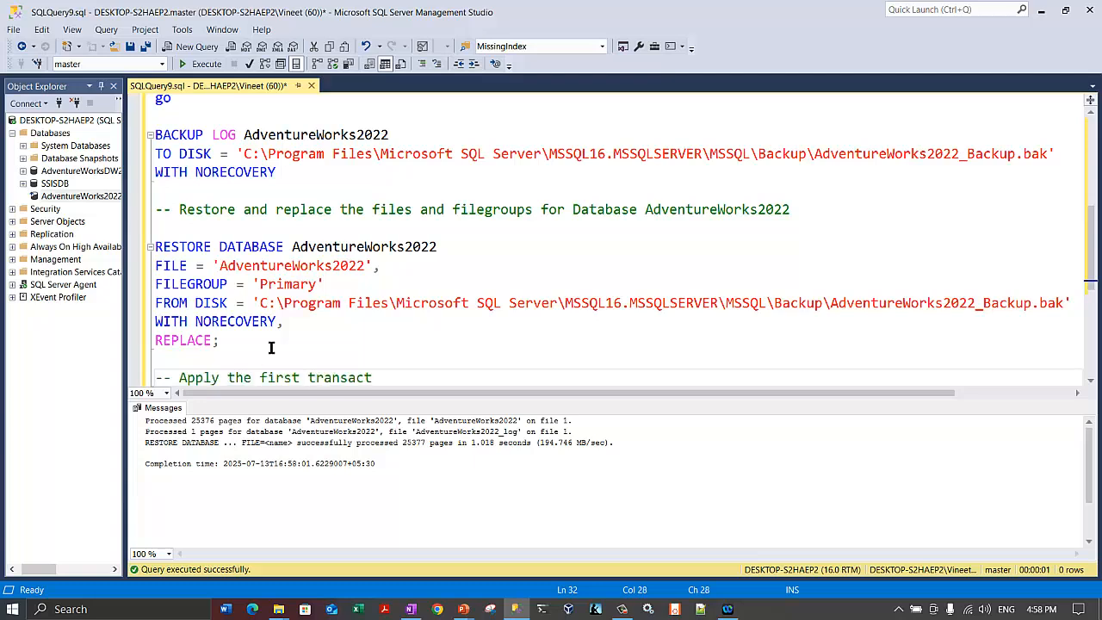
pyautogui.write('ion log backup')
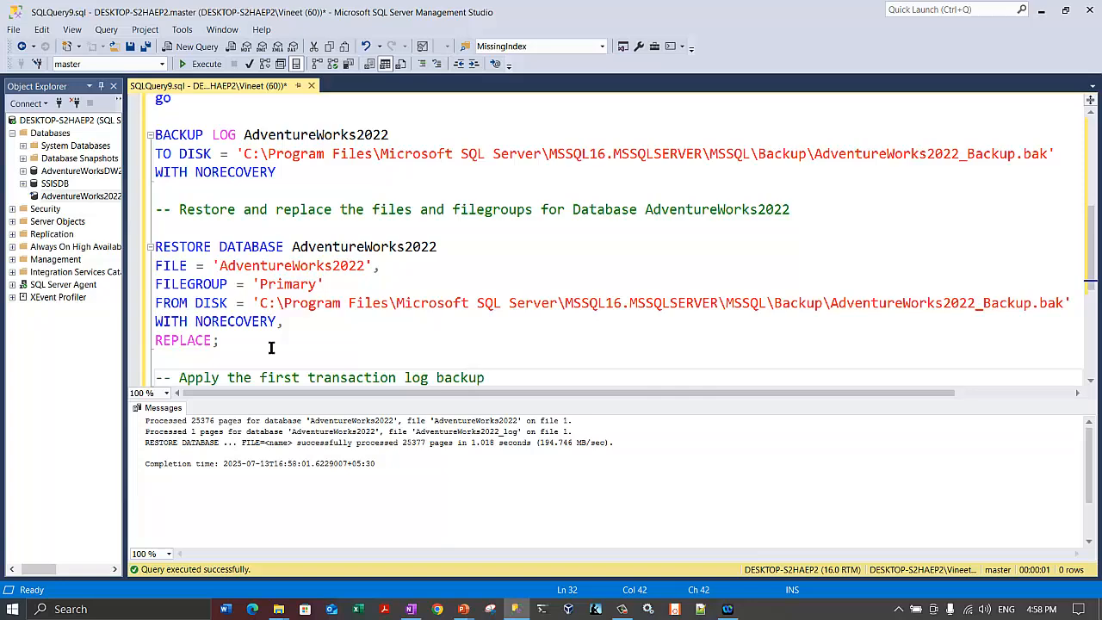
pyautogui.press('Return')
pyautogui.press('Return')
# - Run the RESTORE HEADERONLY statement for AdventureWorks2022_Backup.bak and examine the BackupType and Position of each backup set
pyautogui.scroll(6, 270, 345)
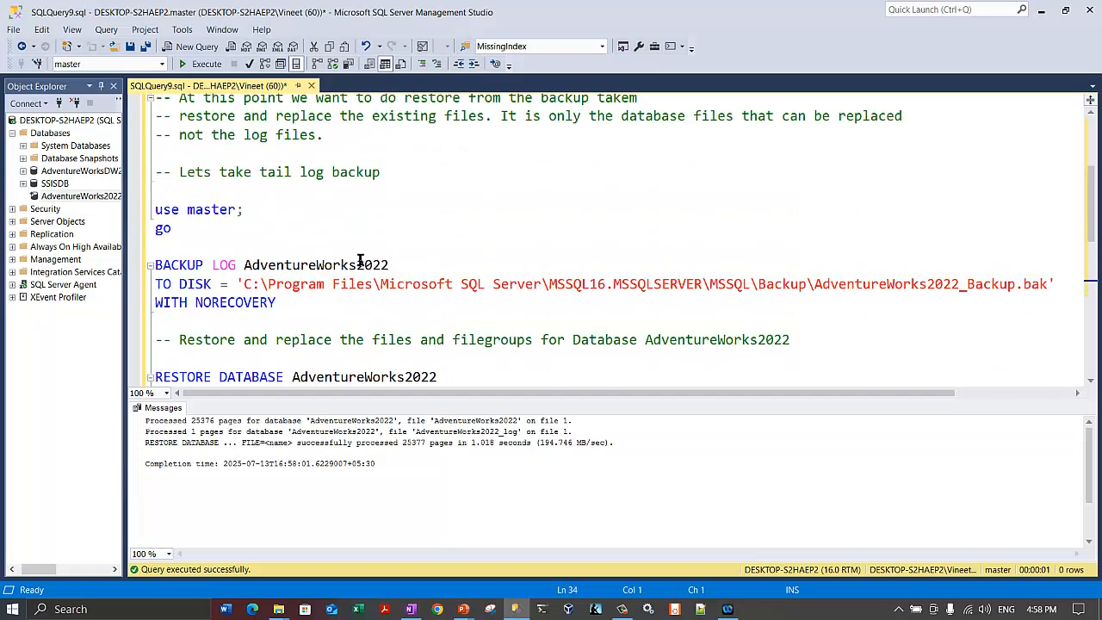
pyautogui.click(183, 244)
pyautogui.moveTo(183, 244); pyautogui.dragTo(155, 214)
pyautogui.click(203, 64)
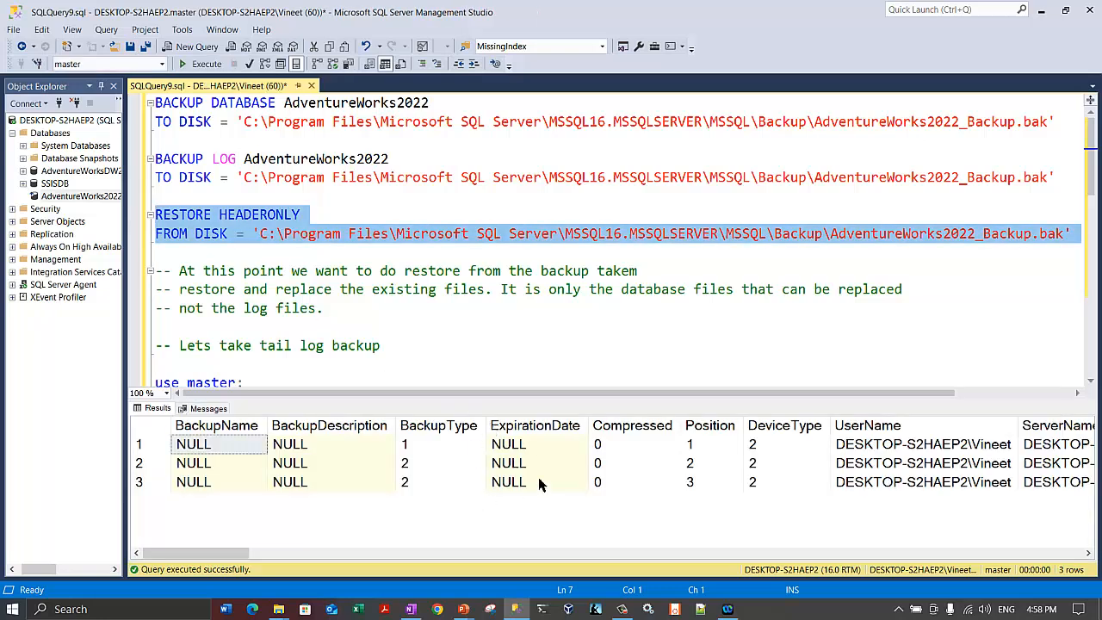
pyautogui.click(460, 450)
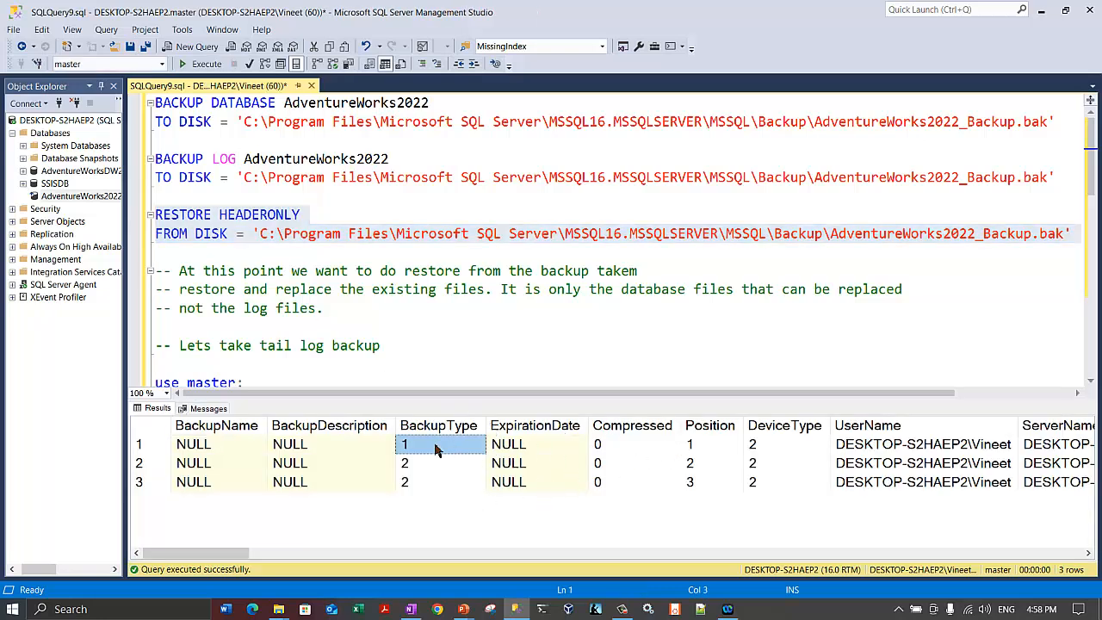
pyautogui.click(423, 465)
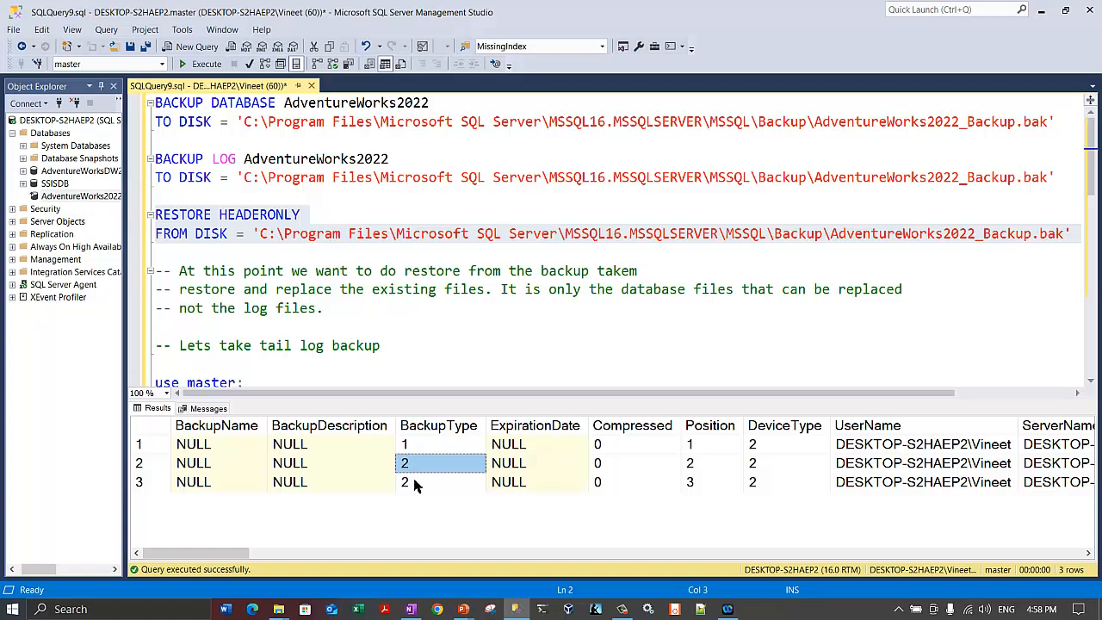
pyautogui.click(415, 476)
pyautogui.click(429, 469)
pyautogui.click(431, 482)
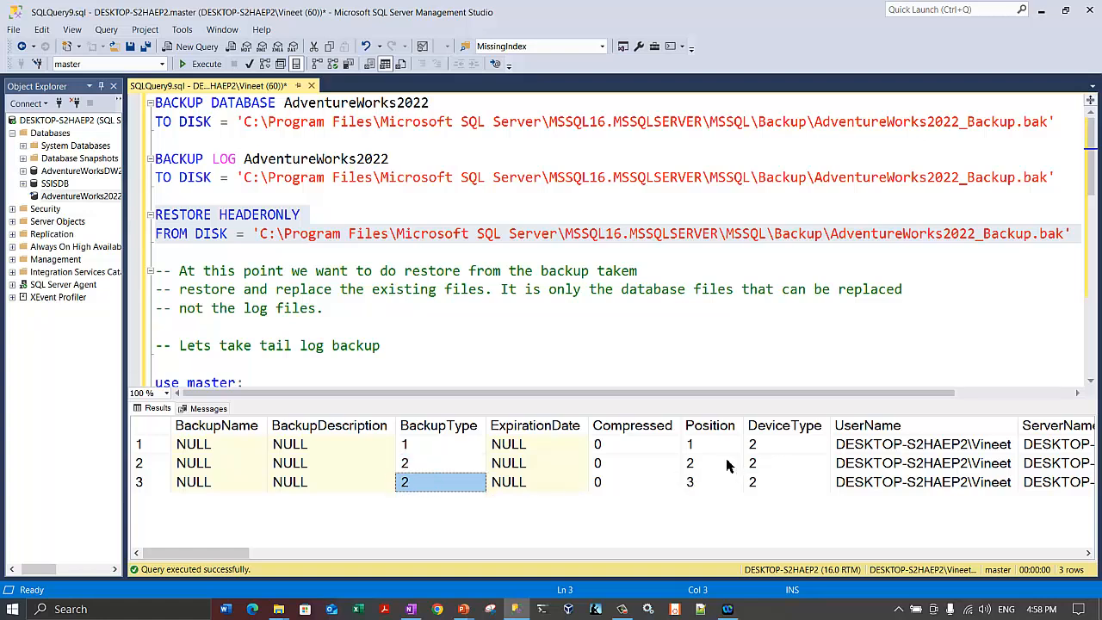
pyautogui.moveTo(729, 462); pyautogui.dragTo(726, 487)
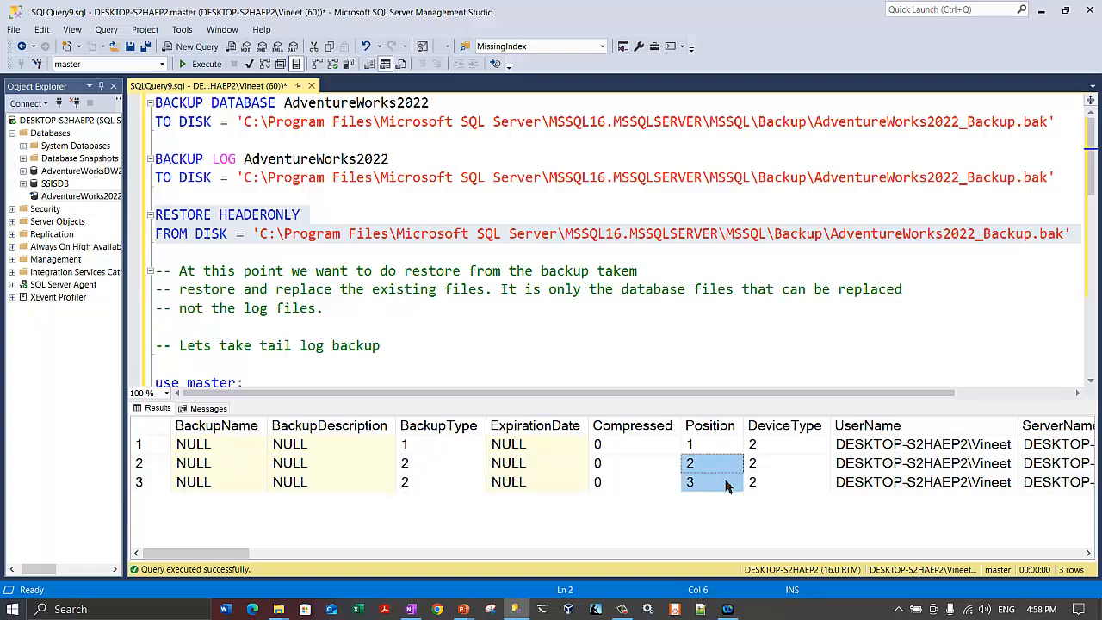
# - Write RESTORE LOG AdventureWorks2022 below the comment about the first transaction log backup and start a new line
pyautogui.click(440, 276)
pyautogui.scroll(-6, 435, 284)
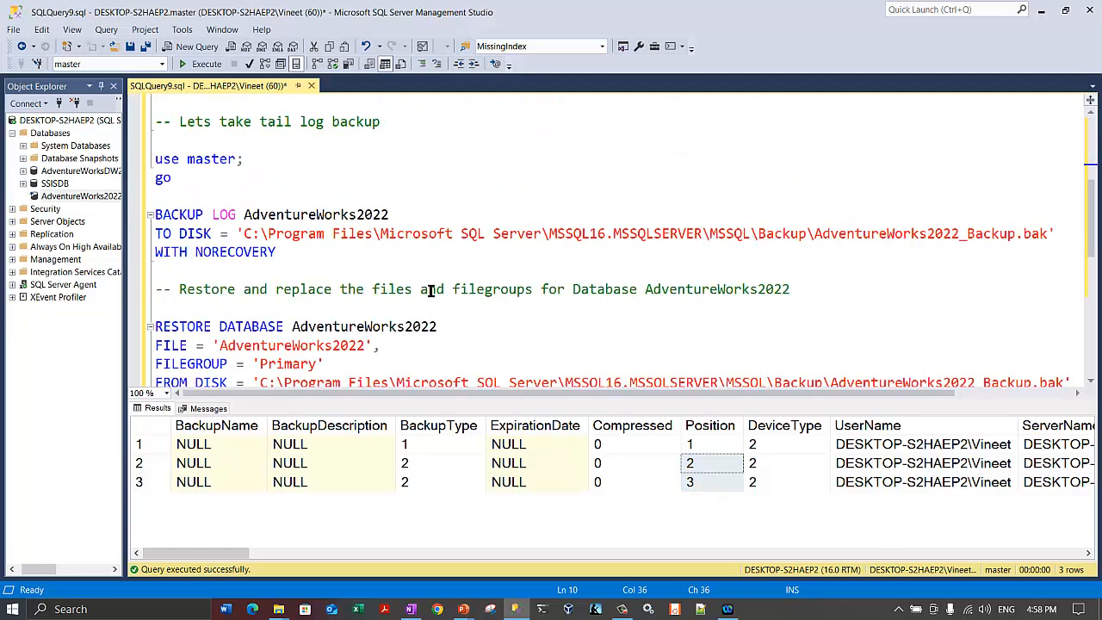
pyautogui.scroll(-1, 431, 291)
pyautogui.click(293, 325)
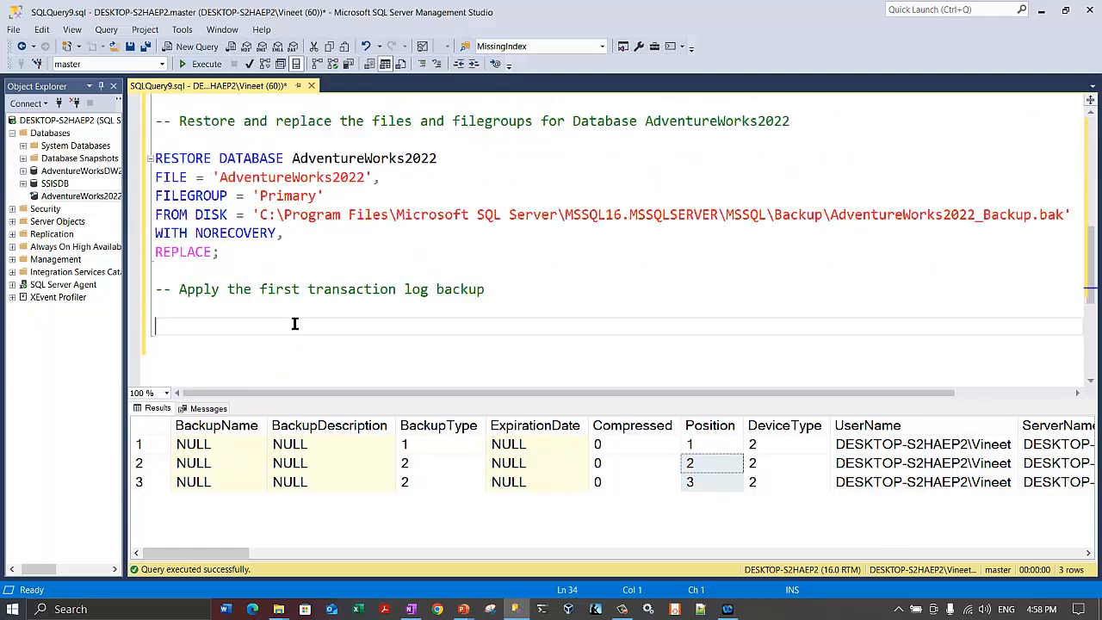
pyautogui.write('RESTORE DATABASE')
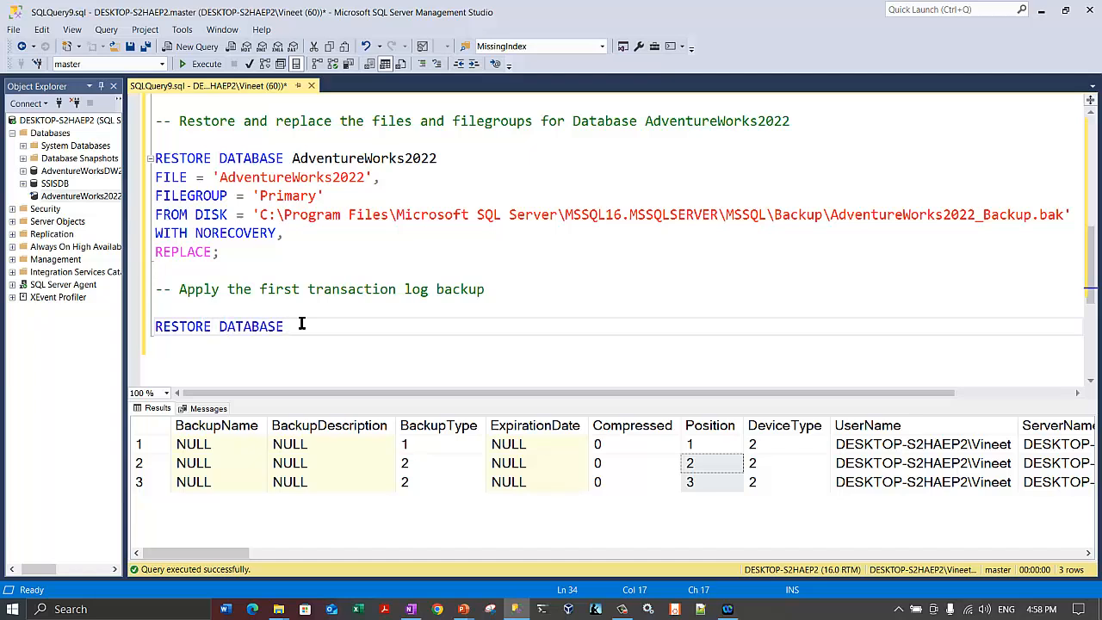
pyautogui.hotkey('ctrl', 'BackSpace')
pyautogui.write('LOG')
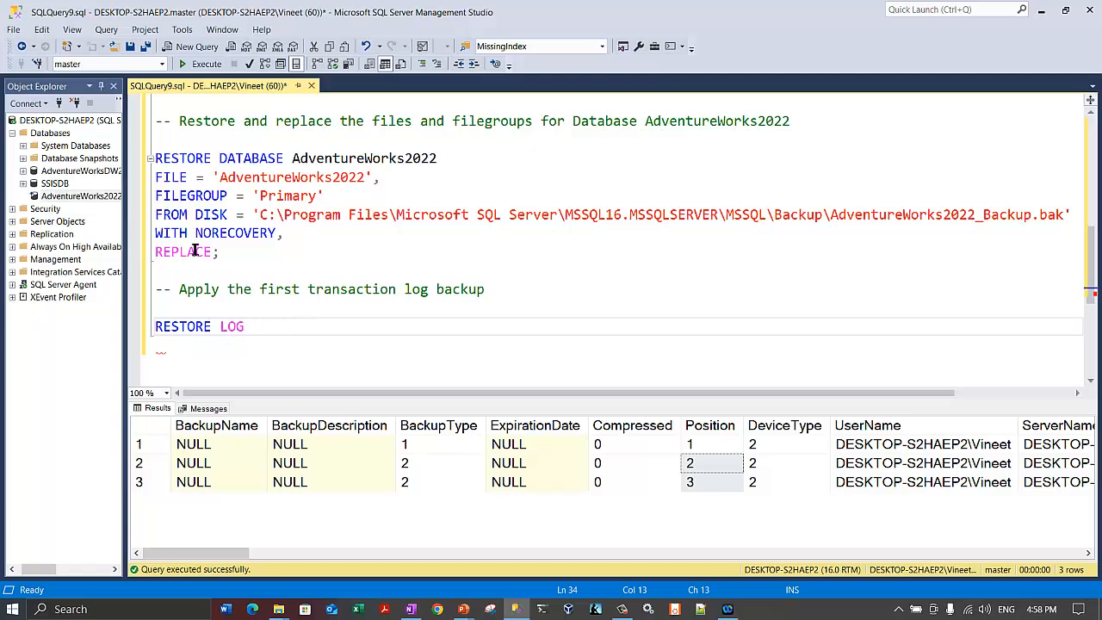
pyautogui.doubleClick(195, 252)
pyautogui.click(294, 326)
pyautogui.write('AdventureWo')
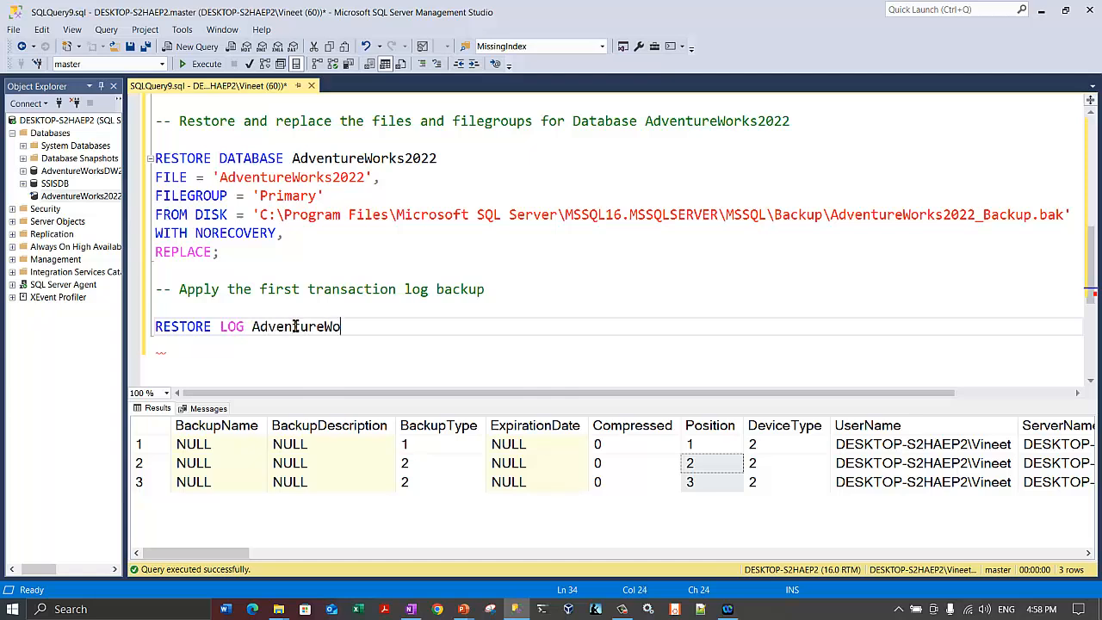
pyautogui.write('rks2022')
pyautogui.press('Return')
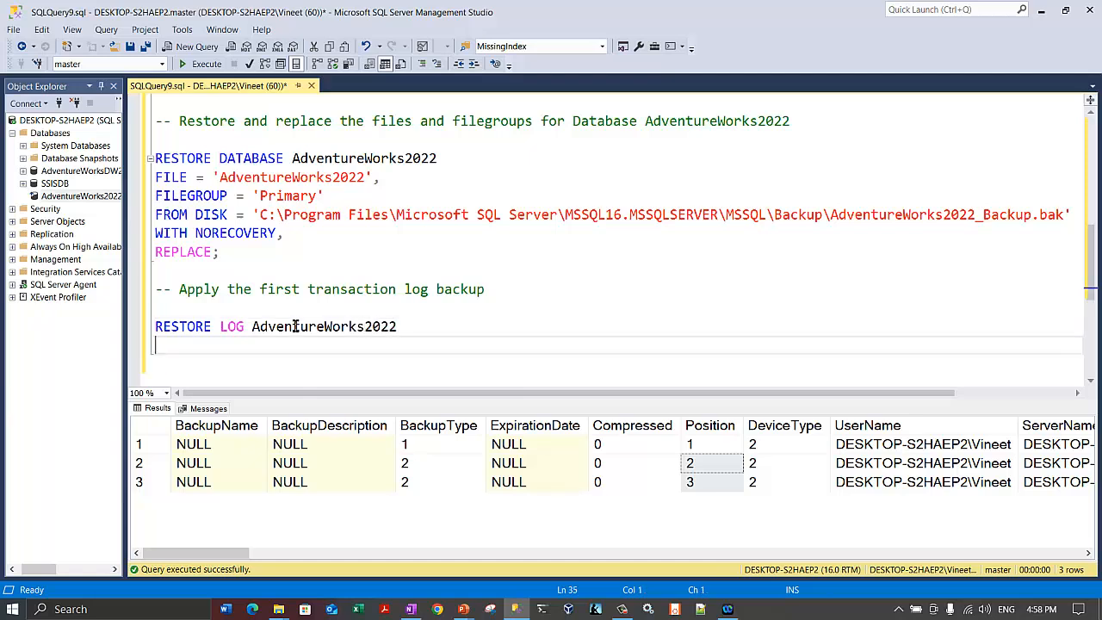
pyautogui.write('FILE')
pyautogui.press('BackSpace')
pyautogui.press('BackSpace')
pyautogui.press('BackSpace')
pyautogui.press('BackSpace')
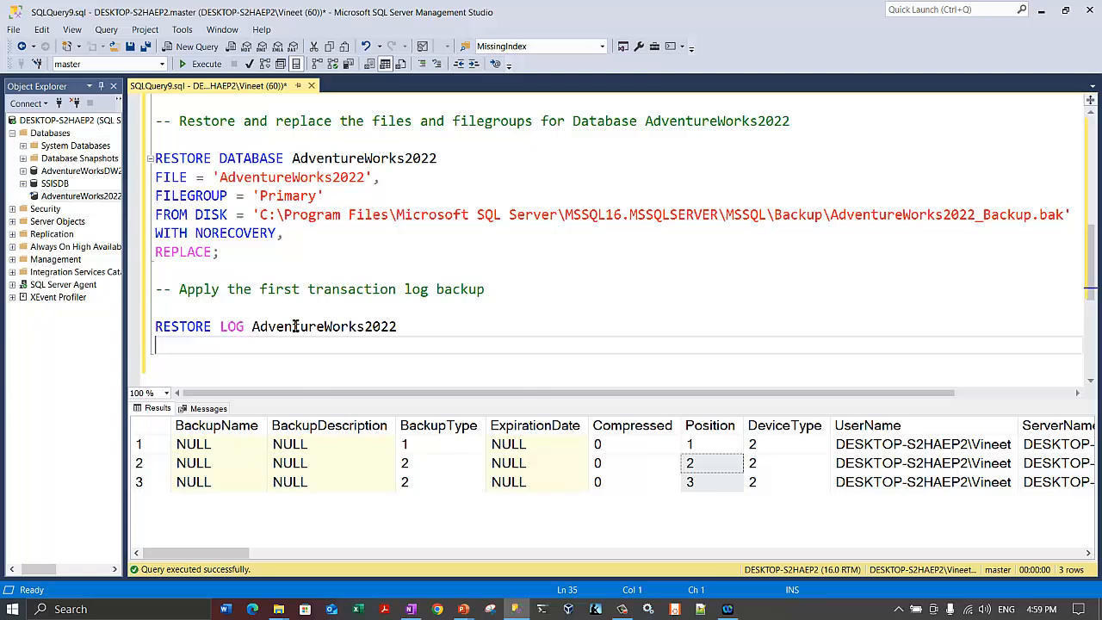
# - Add the clause WITH FILE = 2 below RESTORE LOG, checking it against the first log backup's Position
pyautogui.write('WITH FILE = 2')
pyautogui.click(691, 467)
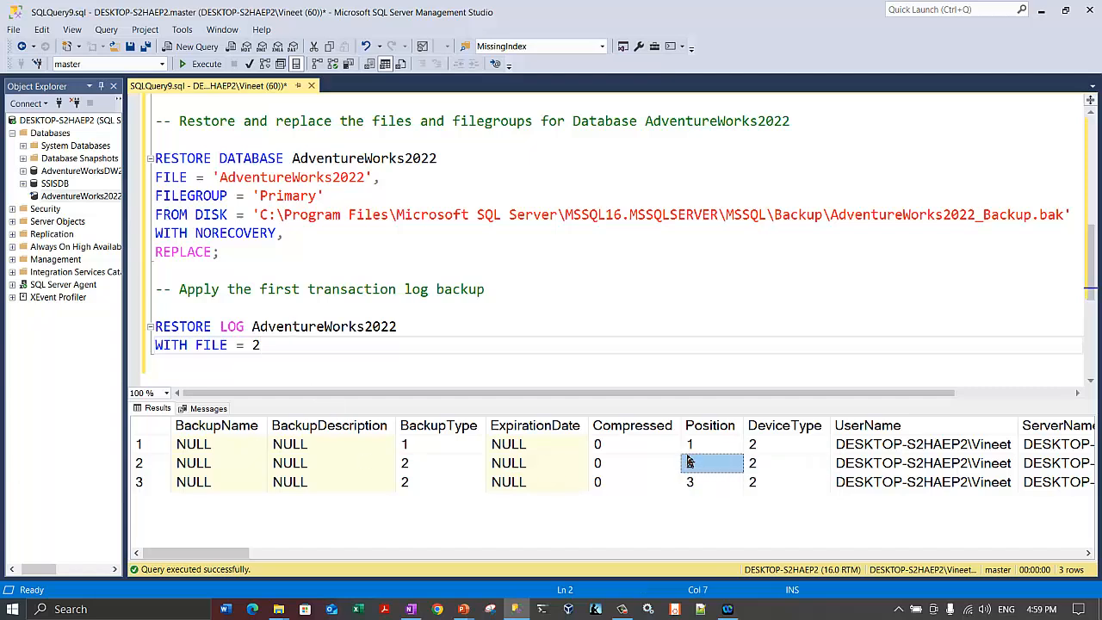
pyautogui.click(276, 347)
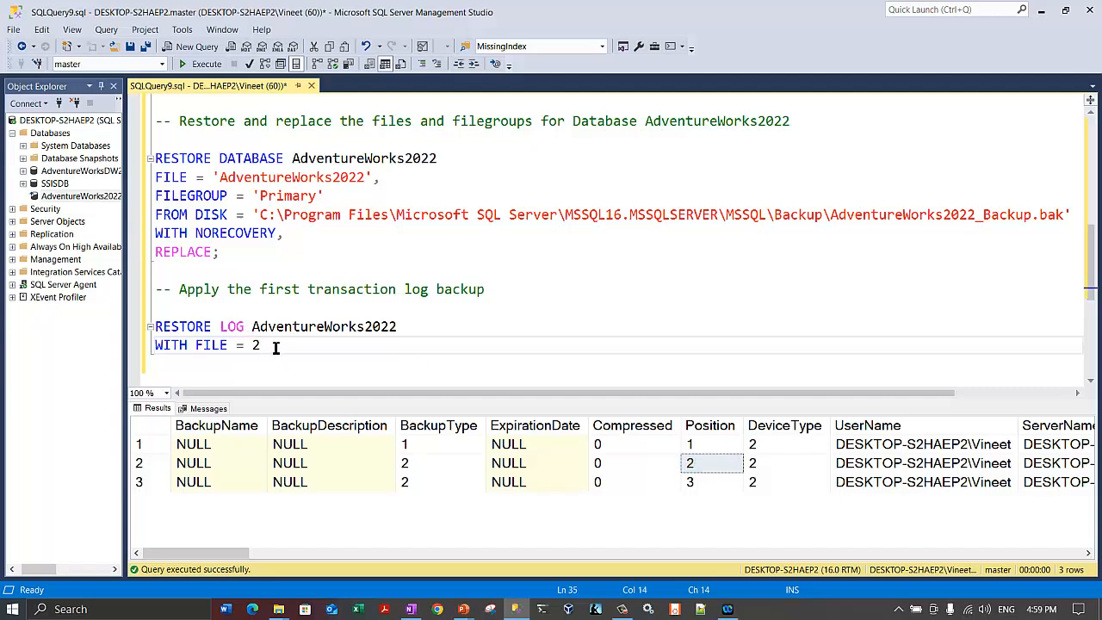
pyautogui.moveTo(275, 347); pyautogui.dragTo(155, 346)
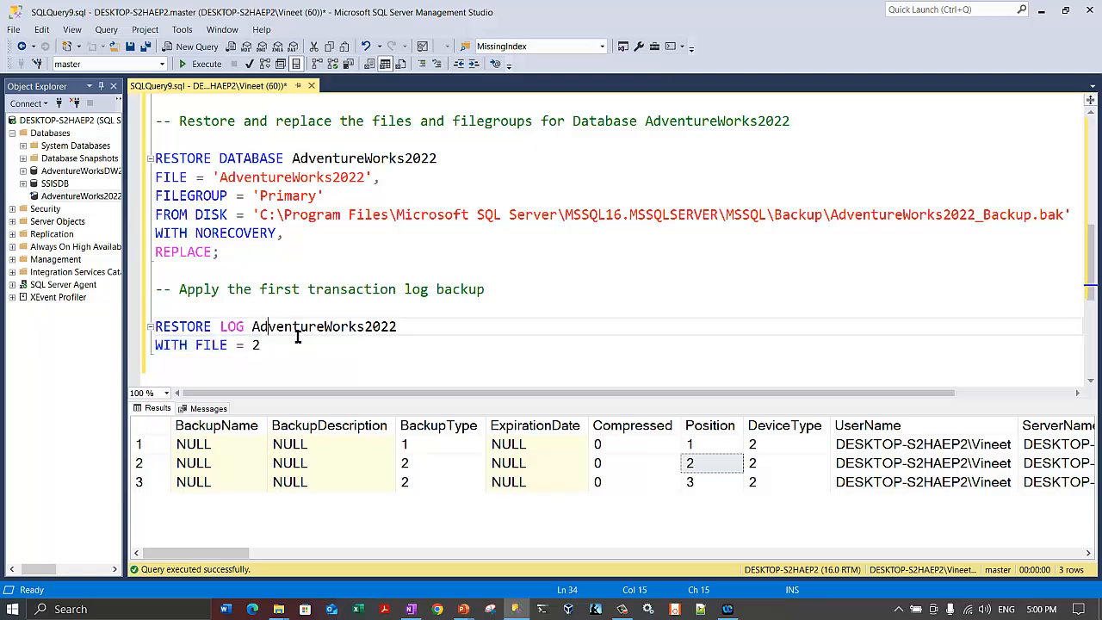
pyautogui.click(270, 334)
pyautogui.click(310, 345)
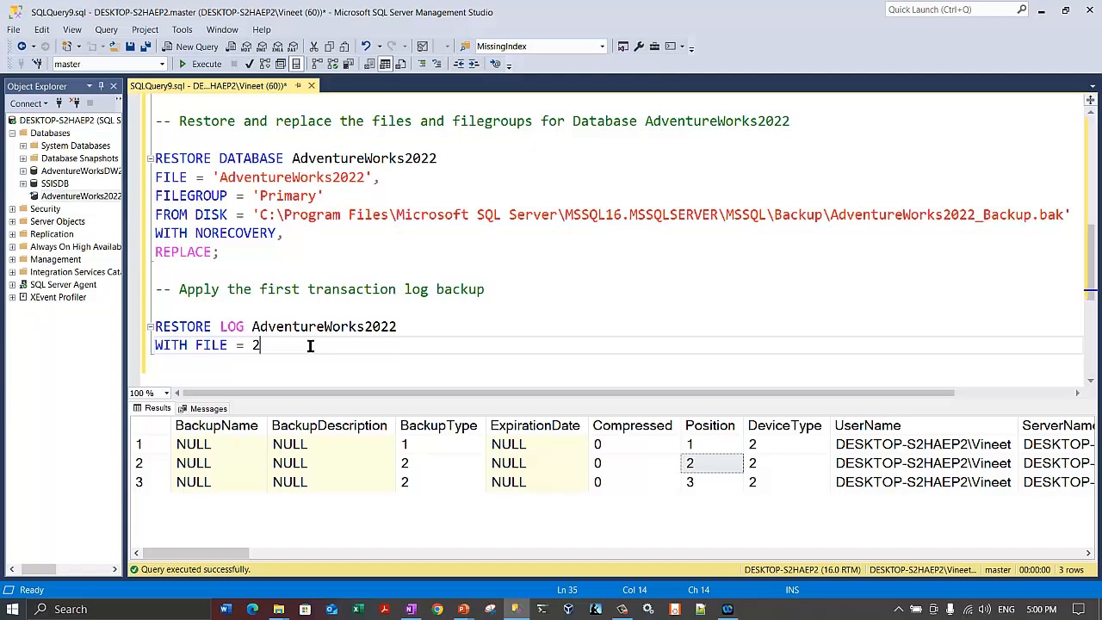
pyautogui.press('Return')
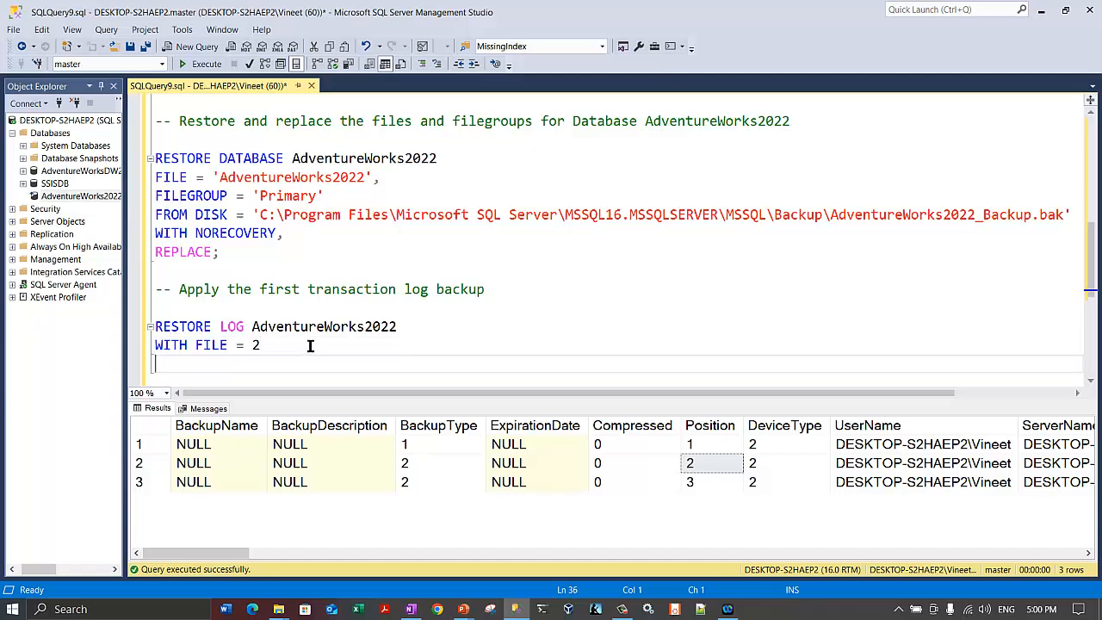
pyautogui.write('WITH REC')
pyautogui.press('BackSpace')
pyautogui.press('BackSpace')
pyautogui.press('BackSpace')
pyautogui.press('BackSpace')
pyautogui.press('BackSpace')
pyautogui.press('BackSpace')
pyautogui.press('BackSpace')
pyautogui.press('BackSpace')
pyautogui.press('BackSpace')
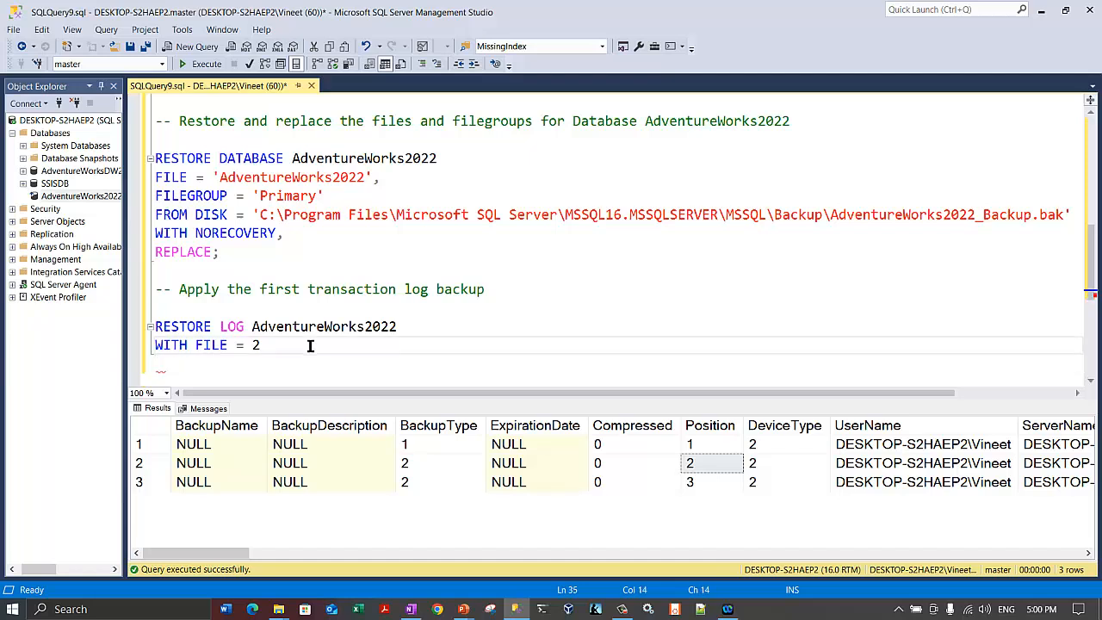
# - End the WITH FILE = 2 clause with a comma and add NORECOVERY on the line below it
pyautogui.write(',')
pyautogui.press('Return')
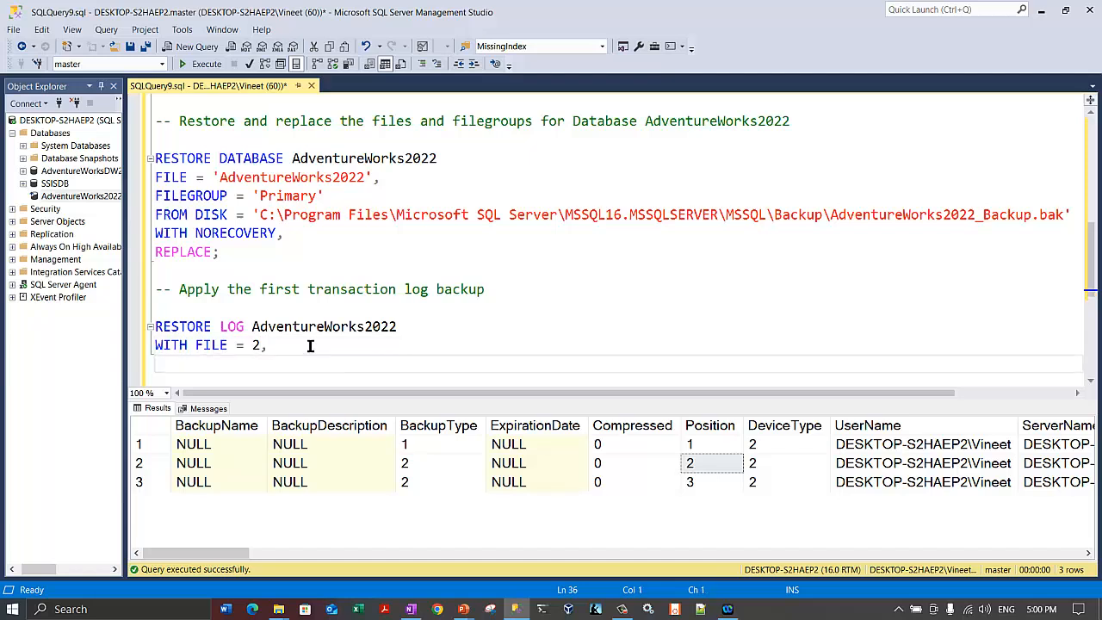
pyautogui.write('NORECOVERY')
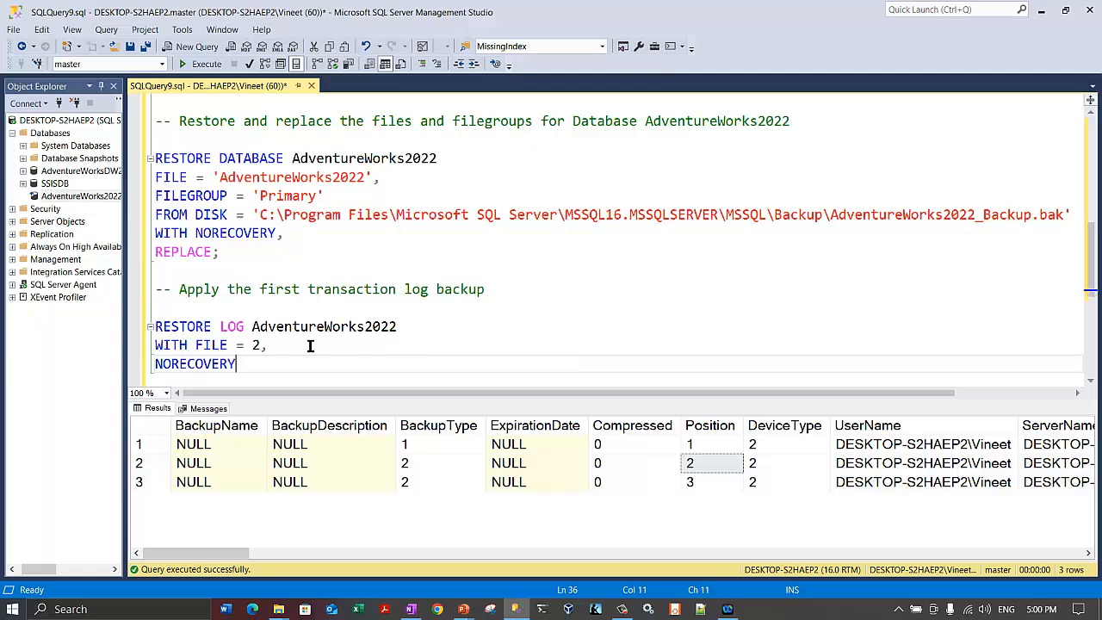
pyautogui.press('Return')
pyautogui.press('Return')
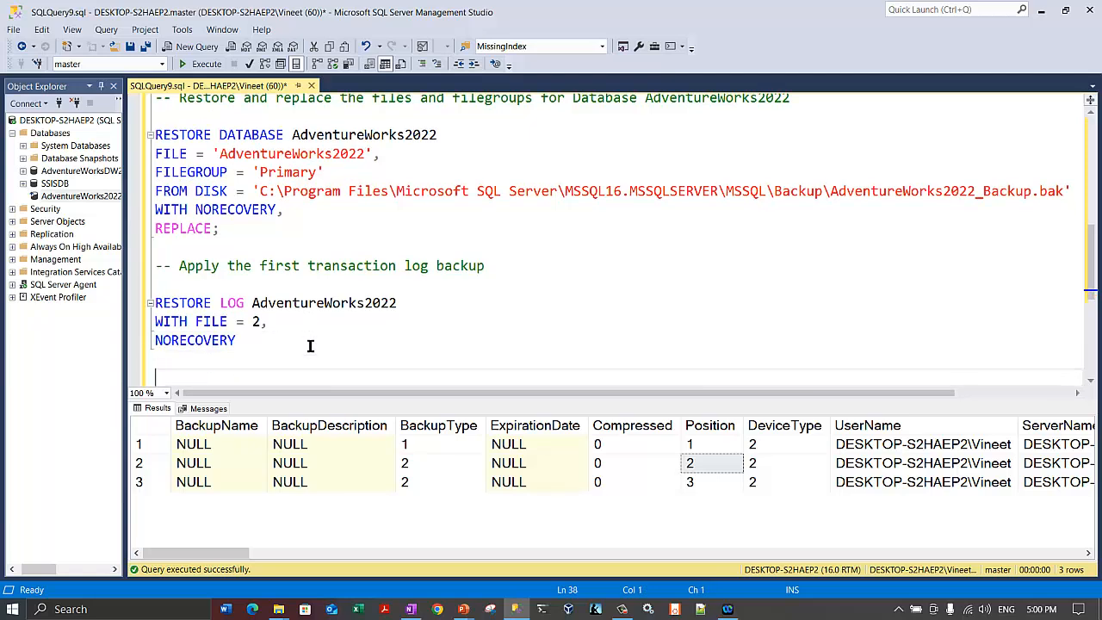
# - Try to run only the RESTORE LOG AdventureWorks2022 statement with FILE = 2 and NORECOVERY
pyautogui.press('Return')
pyautogui.press('Return')
pyautogui.press('Return')
pyautogui.press('Up')
pyautogui.press('Up')
pyautogui.press('Up')
pyautogui.press('Up')
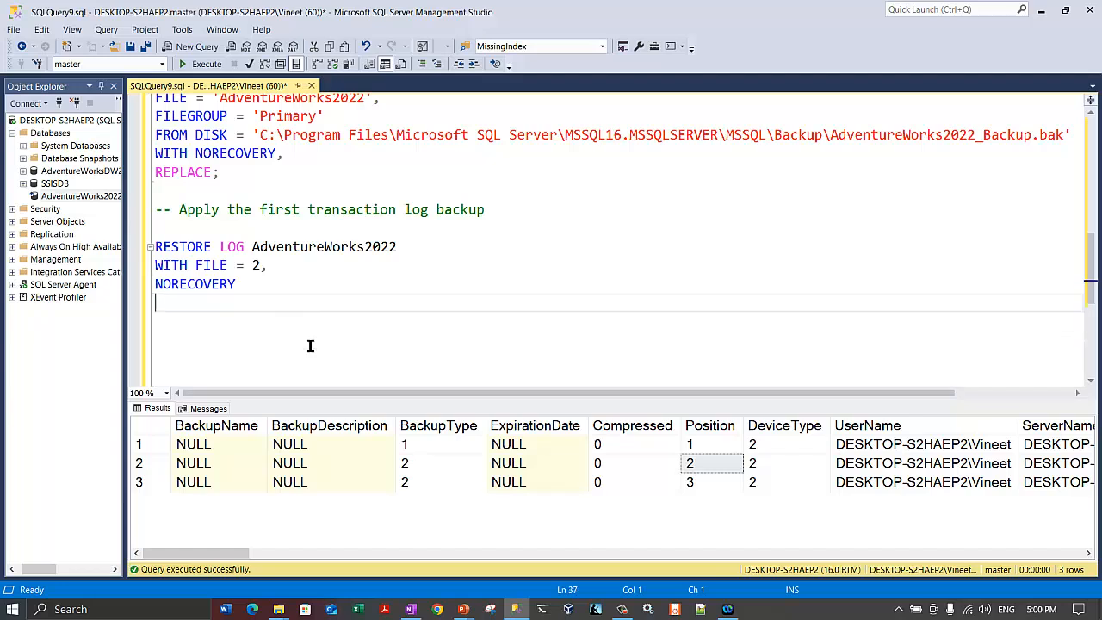
pyautogui.hotkey('shift', 'Up')
pyautogui.hotkey('shift', 'Up')
pyautogui.hotkey('shift', 'Up')
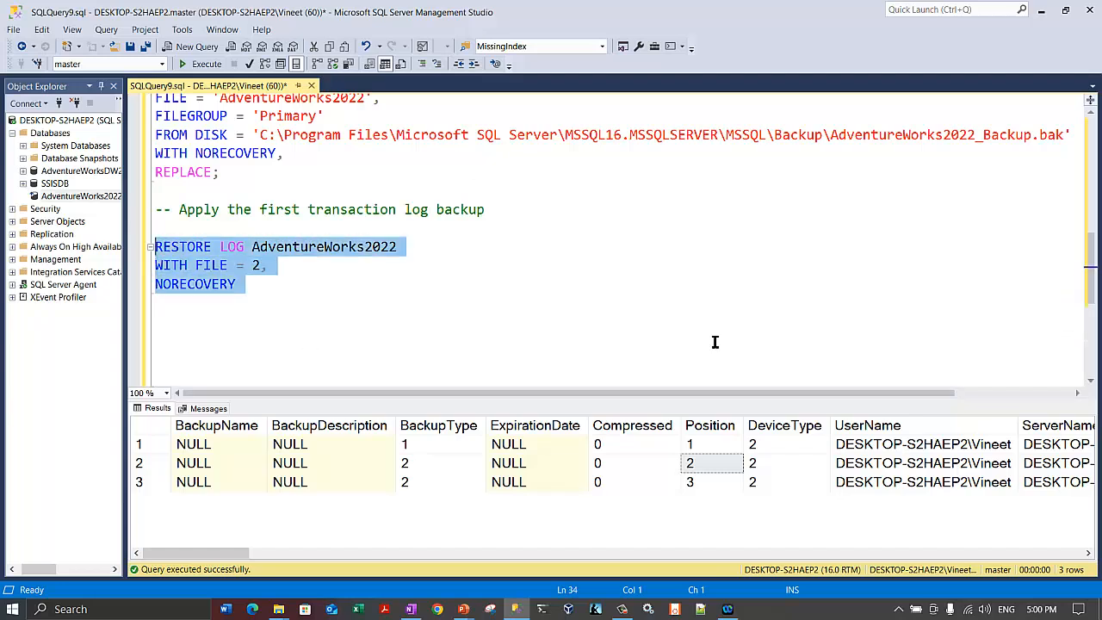
pyautogui.click(200, 66)
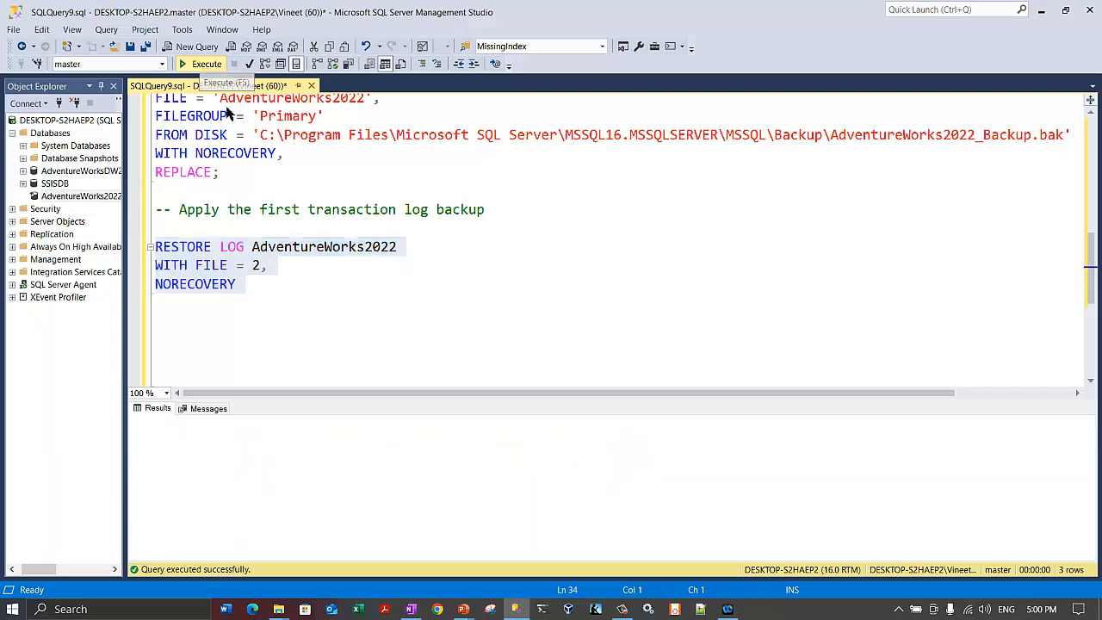
# - Insert a FROM DISK = line below RESTORE LOG AdventureWorks2022, reusing the AdventureWorks2022_Backup.bak path copied from the RESTORE DATABASE statement
pyautogui.click(310, 278)
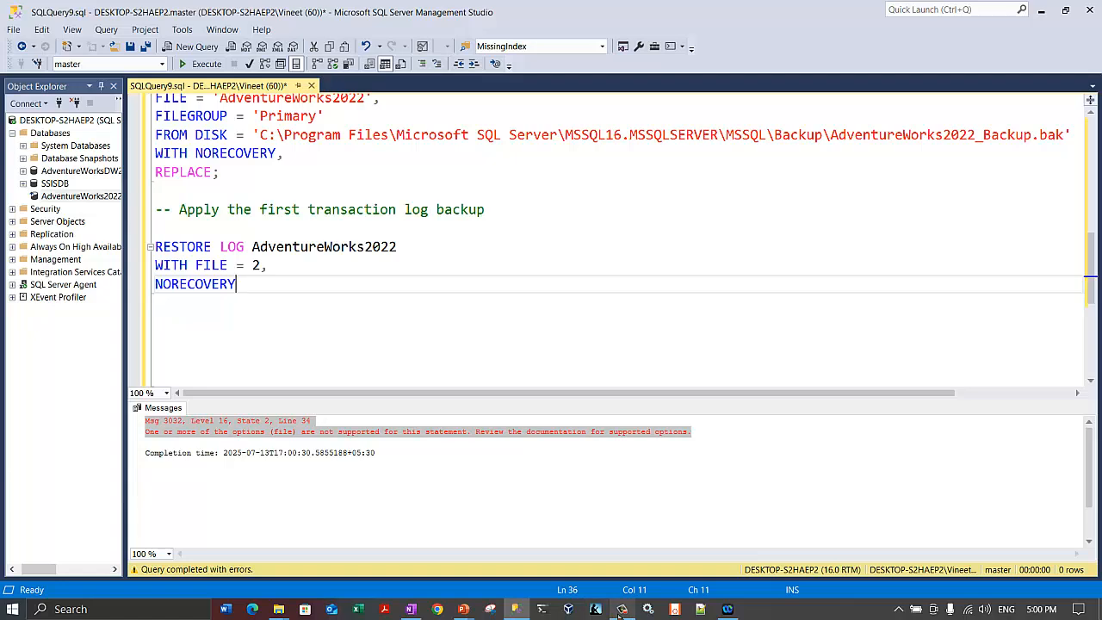
pyautogui.click(315, 261)
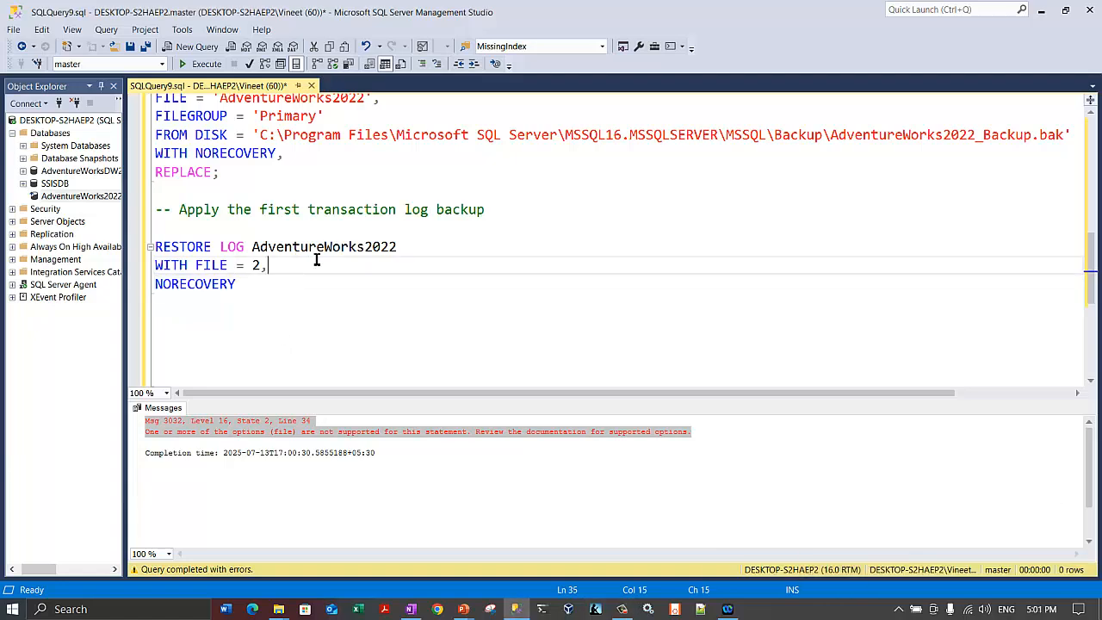
pyautogui.click(423, 249)
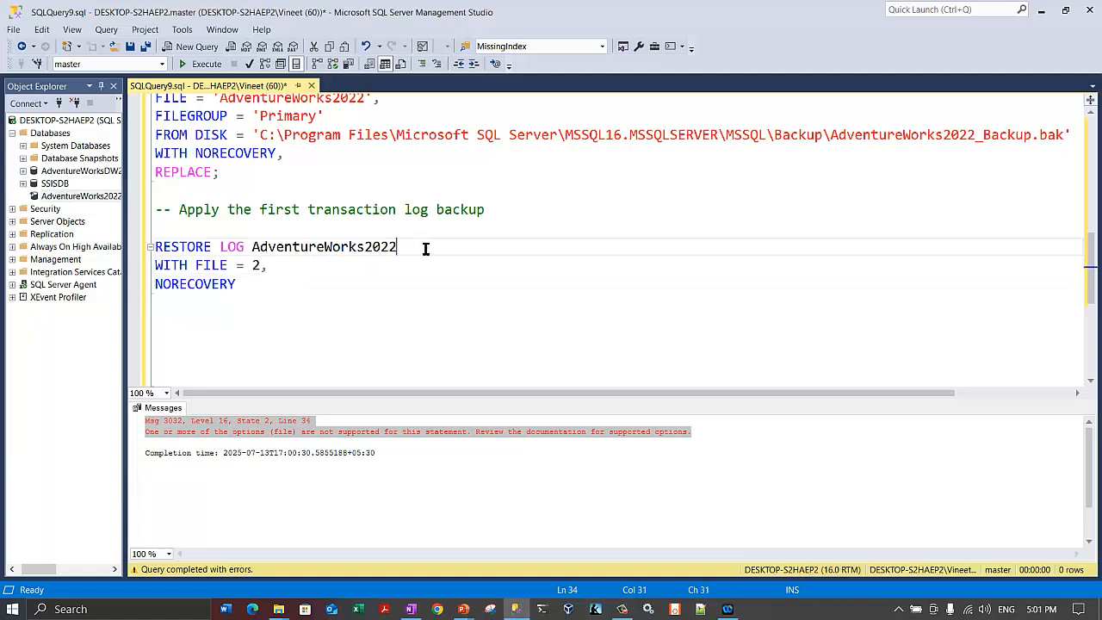
pyautogui.press('Return')
pyautogui.write('FROM DISK =')
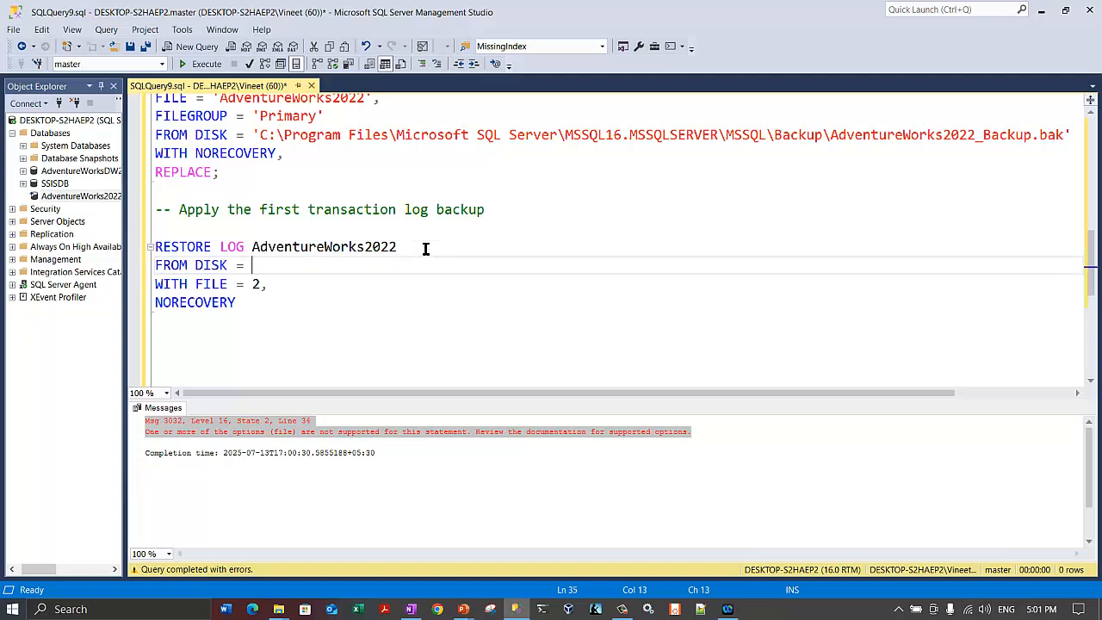
pyautogui.click(254, 135)
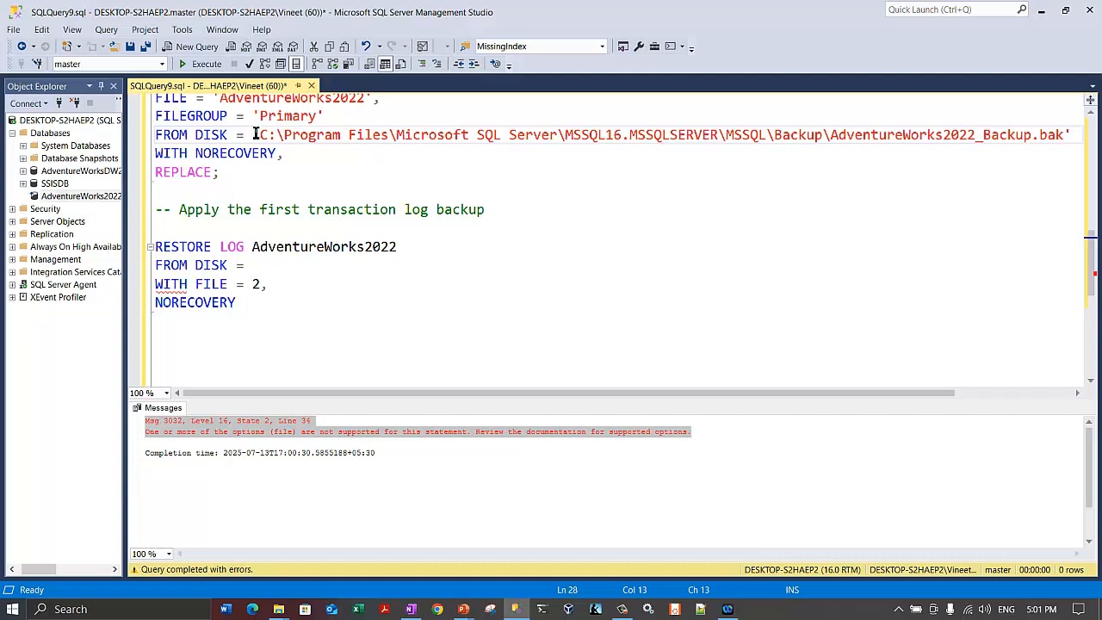
pyautogui.hotkey('shift', 'End')
pyautogui.hotkey('ctrl', 'c')
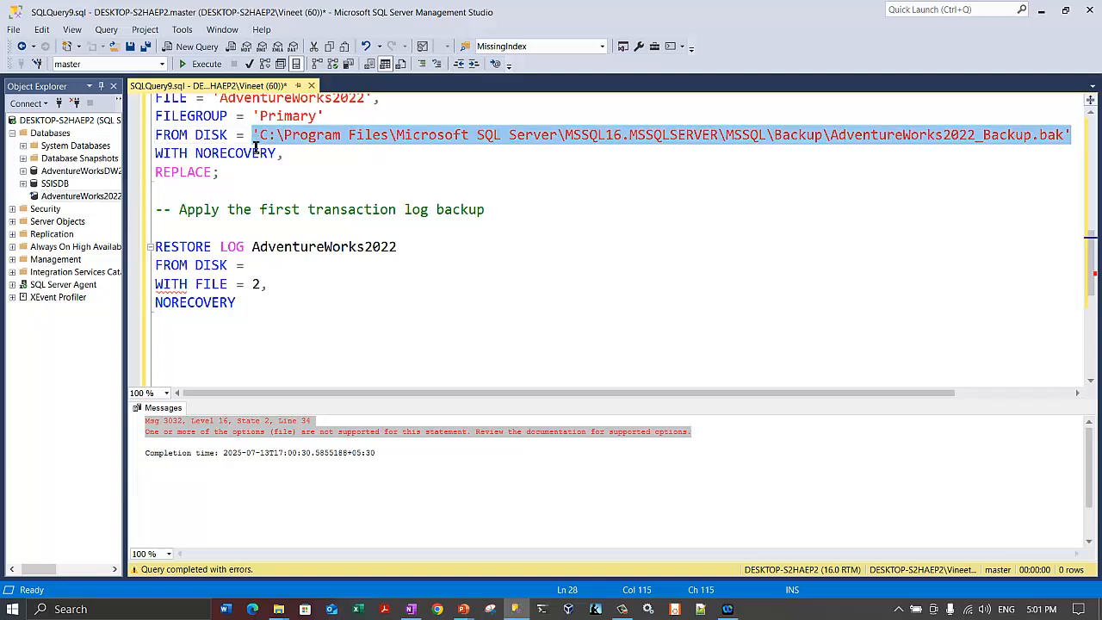
pyautogui.click(269, 267)
pyautogui.hotkey('ctrl', 'v')
# - Review the WITH FILE = 2 and NORECOVERY clauses against the comment about the first transaction log backup
pyautogui.click(234, 284)
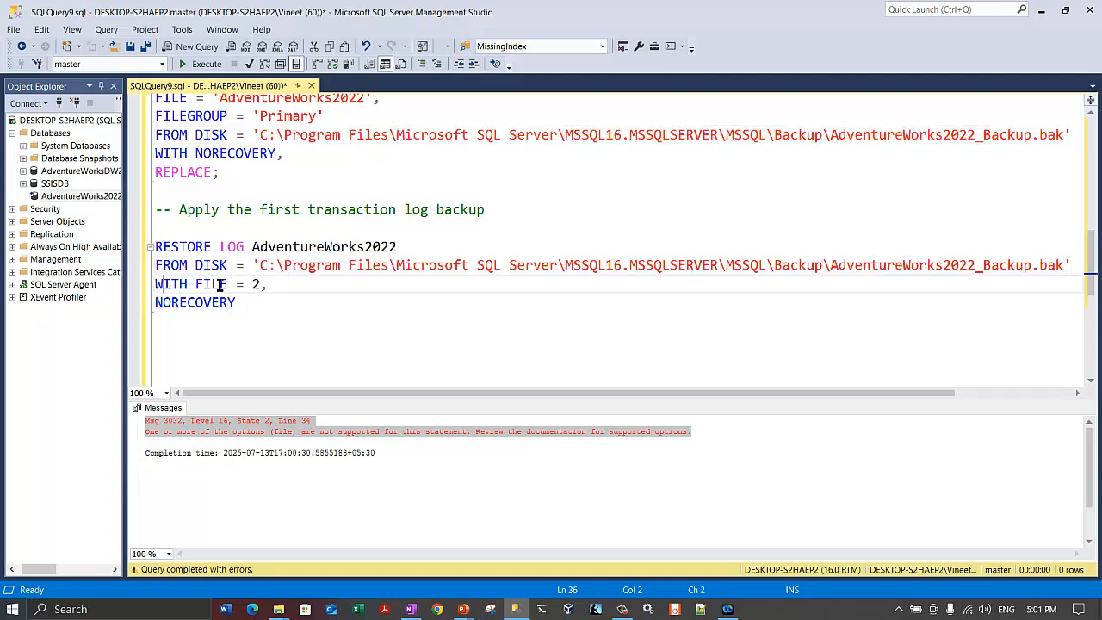
pyautogui.moveTo(235, 284); pyautogui.dragTo(155, 284)
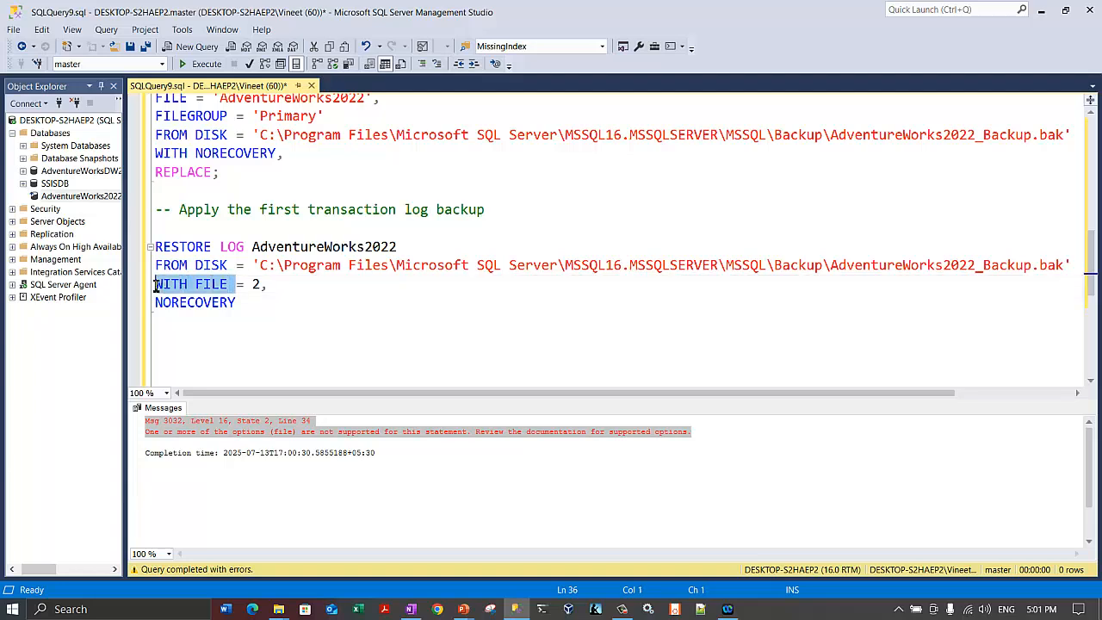
pyautogui.click(269, 284)
pyautogui.moveTo(269, 284); pyautogui.dragTo(148, 286)
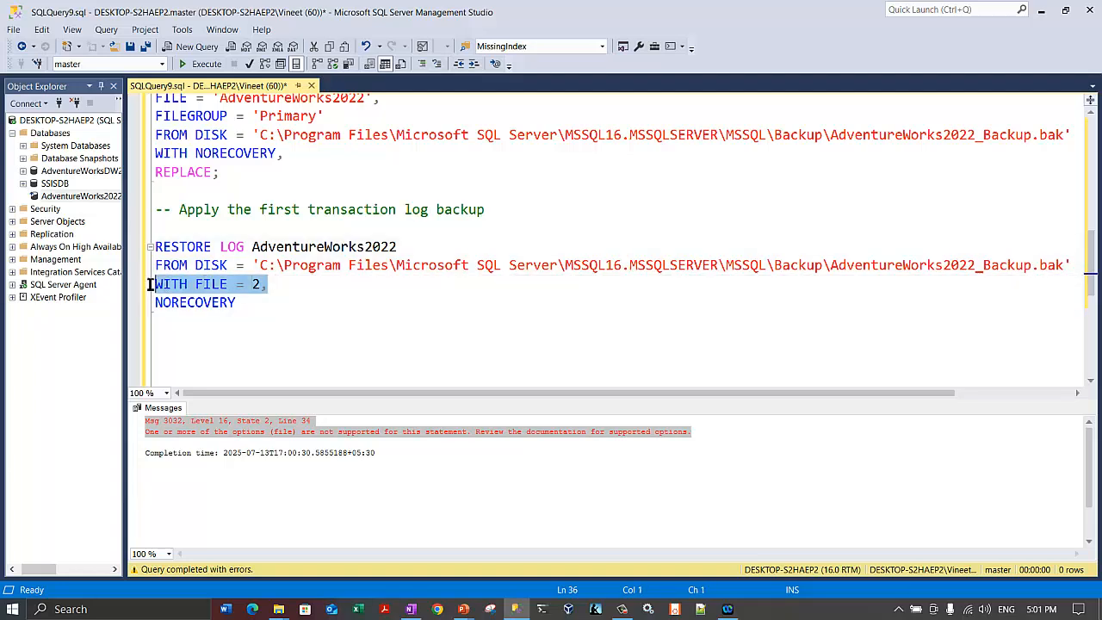
pyautogui.click(261, 298)
pyautogui.click(255, 286)
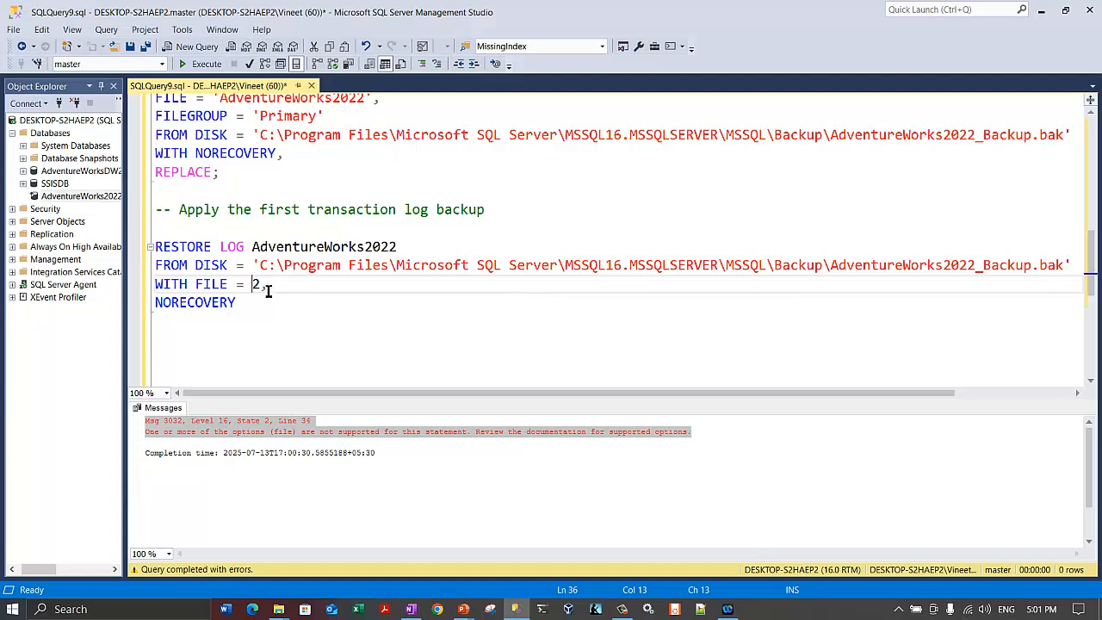
pyautogui.moveTo(267, 288); pyautogui.dragTo(241, 284)
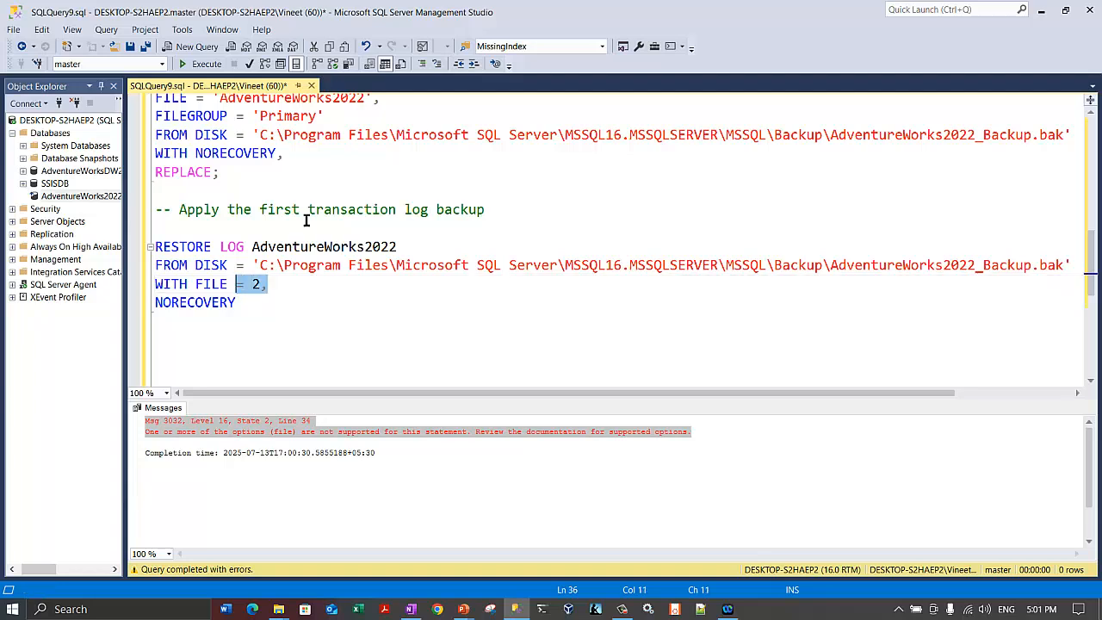
pyautogui.moveTo(269, 209); pyautogui.dragTo(499, 210)
pyautogui.click(243, 302)
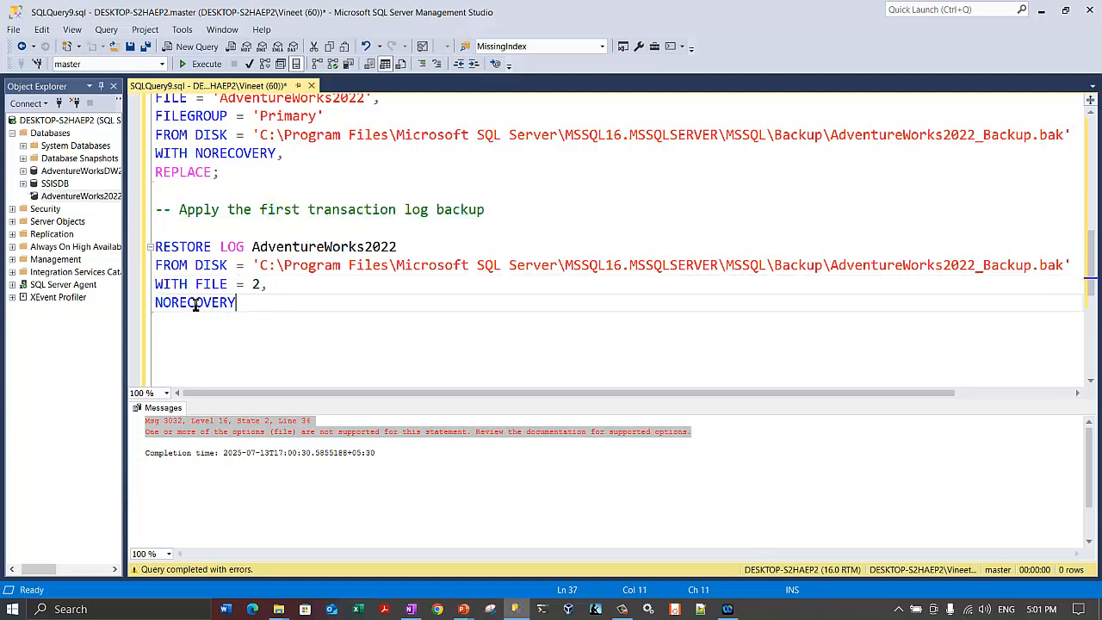
pyautogui.click(223, 303)
pyautogui.click(267, 305)
# - Add blank lines below NORECOVERY and run only the RESTORE LOG statement for the first transaction log backup
pyautogui.press('Return')
pyautogui.press('Return')
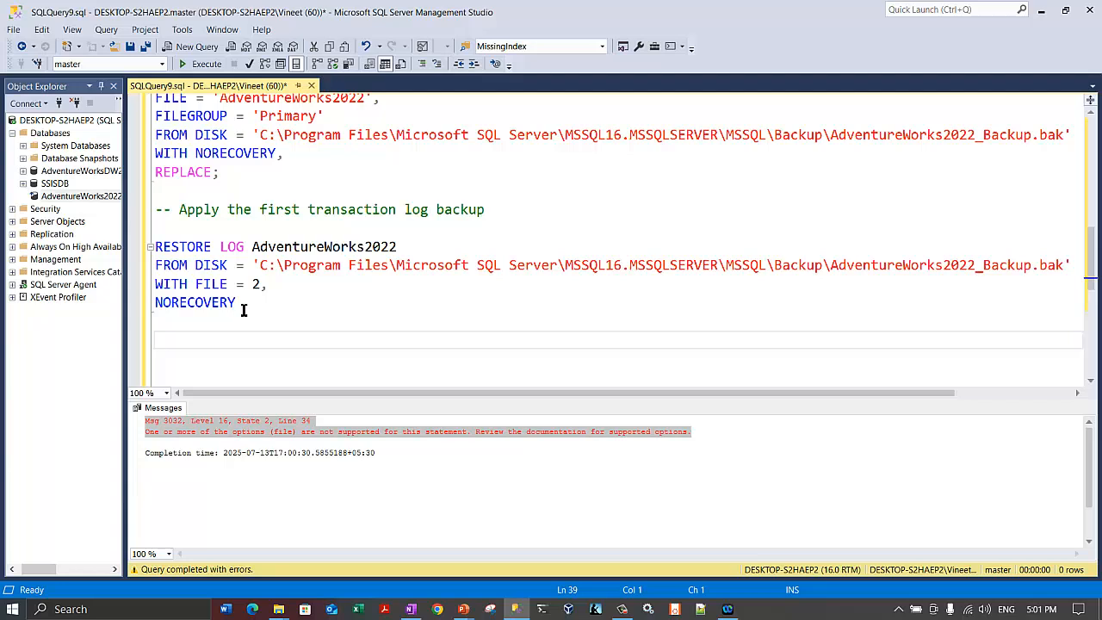
pyautogui.moveTo(241, 308); pyautogui.dragTo(134, 249)
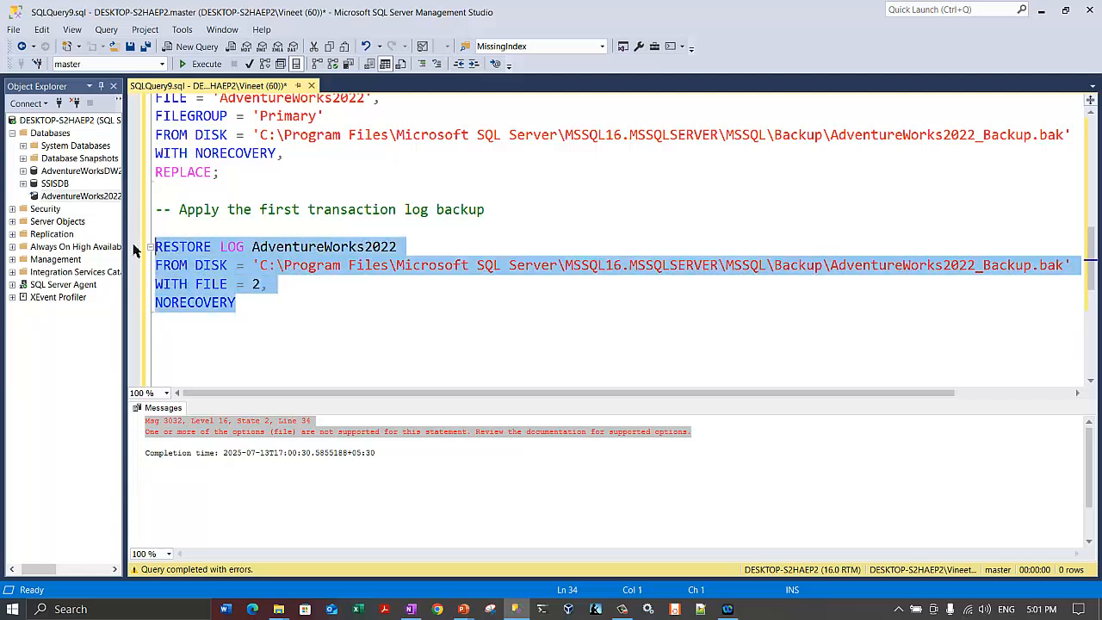
pyautogui.click(200, 64)
# - Write the comment "-- Applythe last transaction log backup" below the first RESTORE LOG statement, followed by a blank line
pyautogui.click(254, 304)
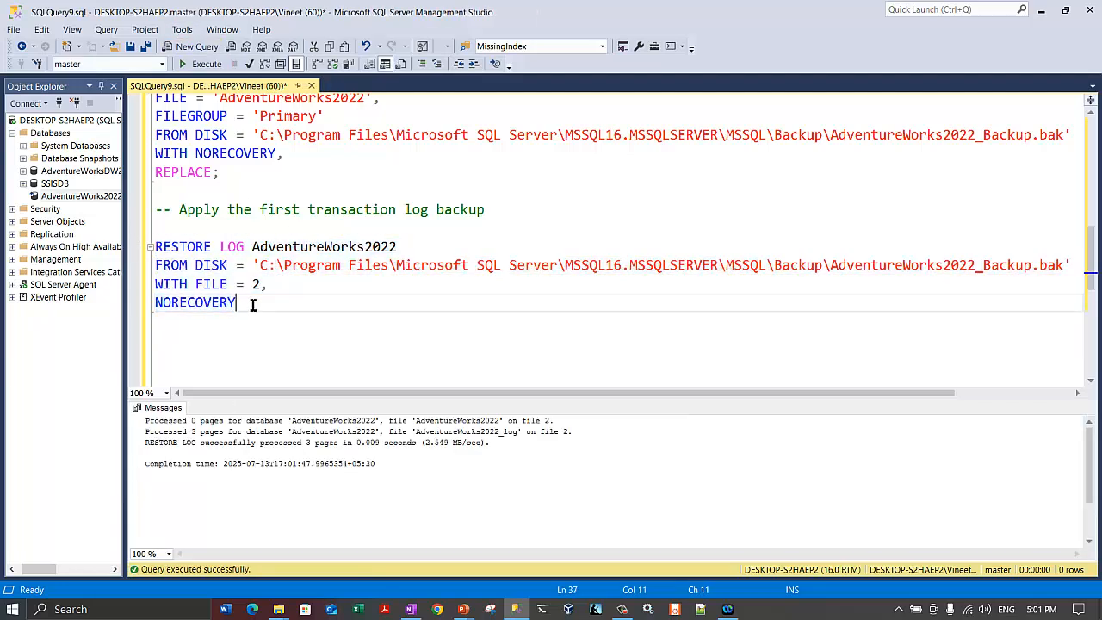
pyautogui.press('Return')
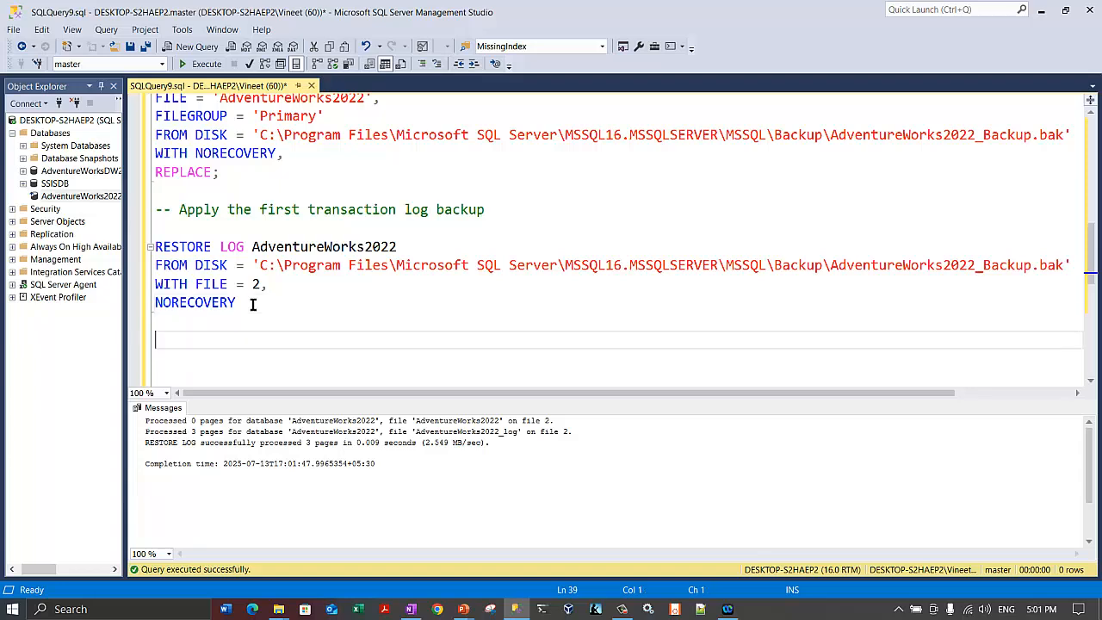
pyautogui.write('-- Applythe ;ast tra')
pyautogui.press('BackSpace')
pyautogui.press('BackSpace')
pyautogui.press('BackSpace')
pyautogui.press('BackSpace')
pyautogui.press('BackSpace')
pyautogui.press('BackSpace')
pyautogui.press('BackSpace')
pyautogui.press('BackSpace')
pyautogui.write('last tra')
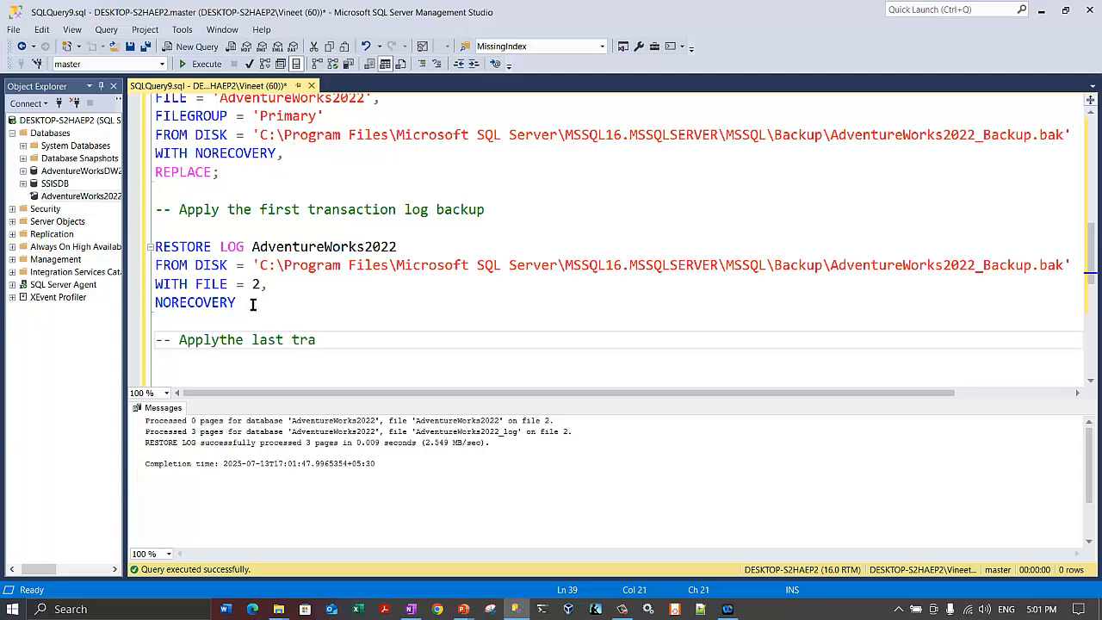
pyautogui.press('BackSpace')
pyautogui.write('ansaction log backup')
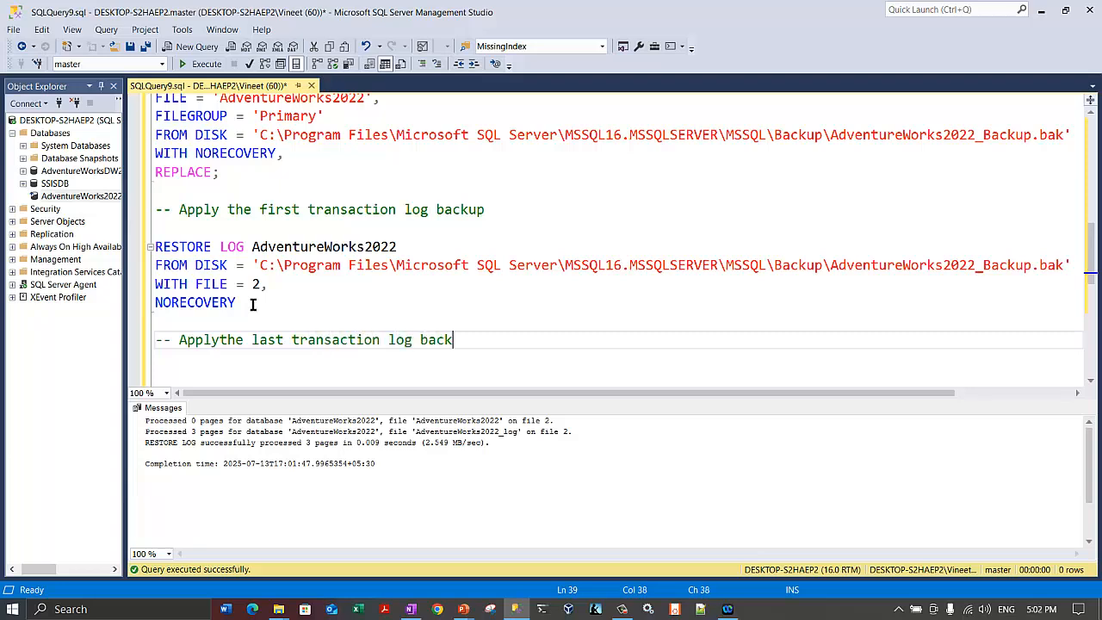
pyautogui.press('Return')
pyautogui.press('Return')
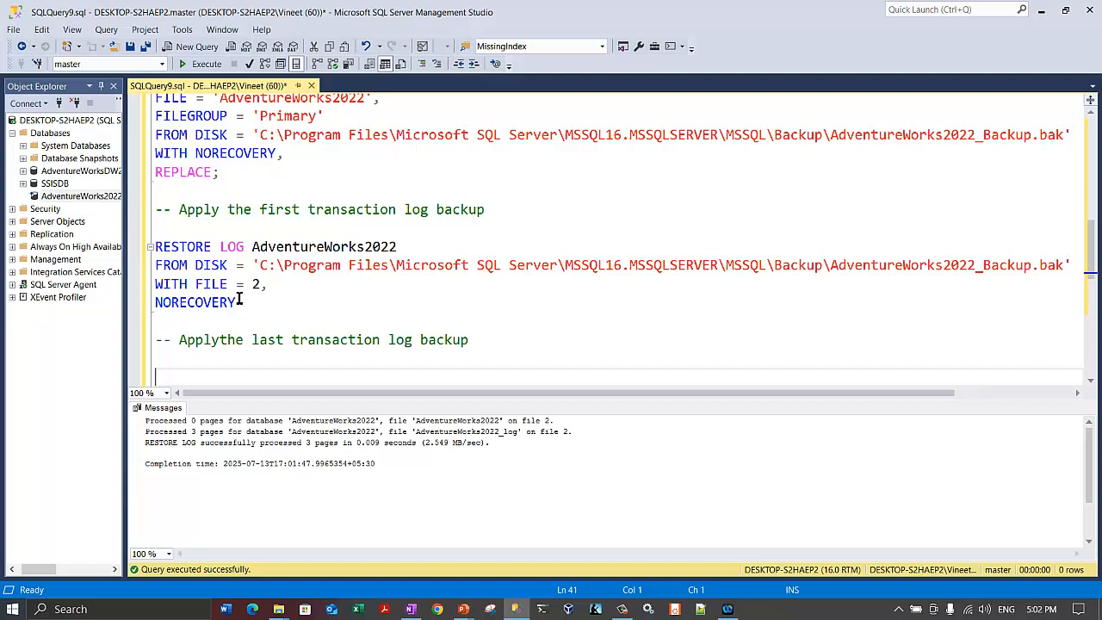
# - Copy the RESTORE LOG statement below the comment about the last transaction log backup and set its FILE to 3
pyautogui.moveTo(301, 312); pyautogui.dragTo(160, 246)
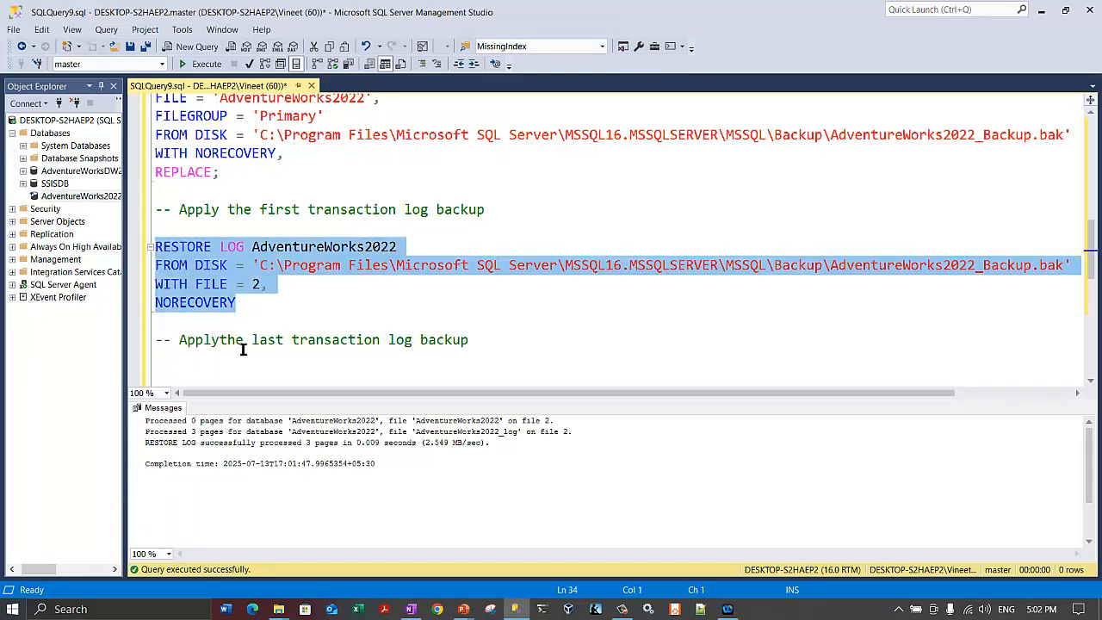
pyautogui.click(255, 371)
pyautogui.hotkey('ctrl', 'v')
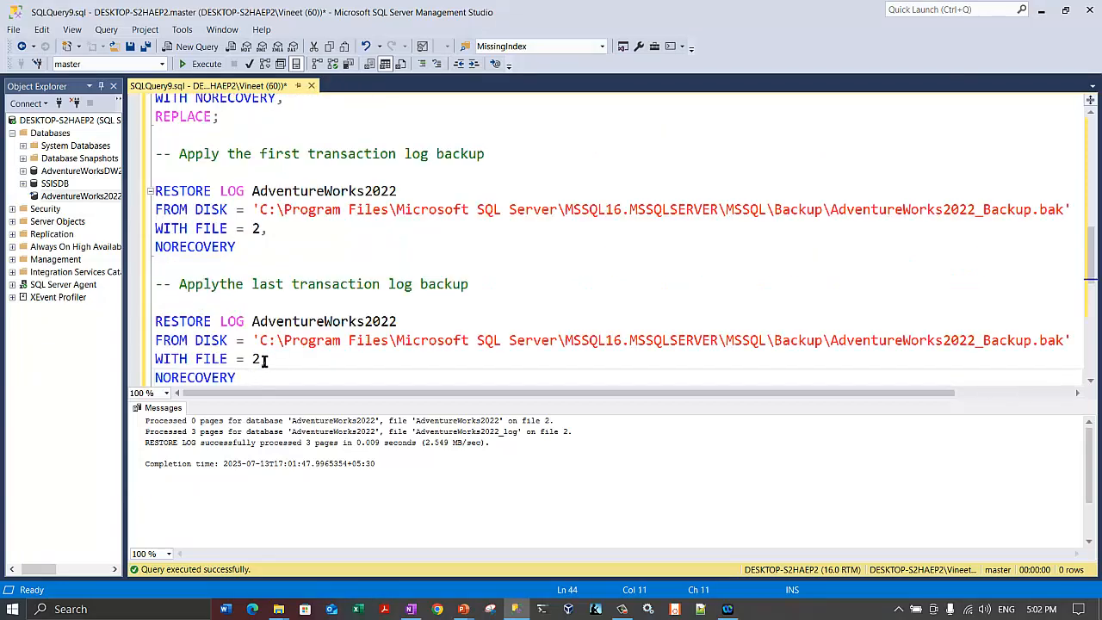
pyautogui.click(261, 358)
pyautogui.press('BackSpace')
pyautogui.write('3')
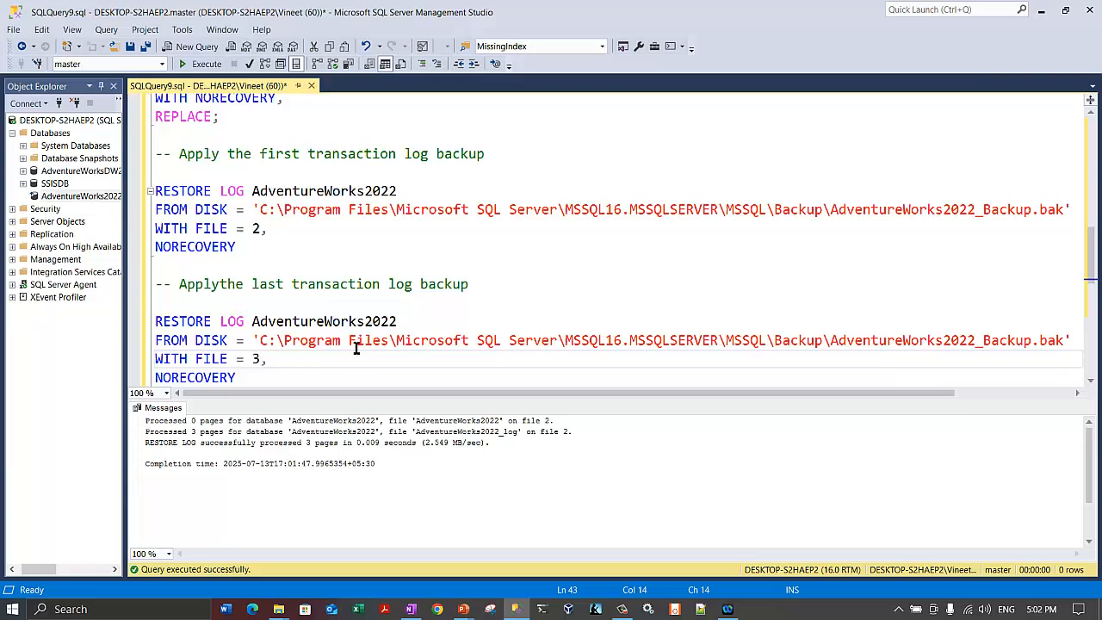
pyautogui.scroll(-1, 389, 327)
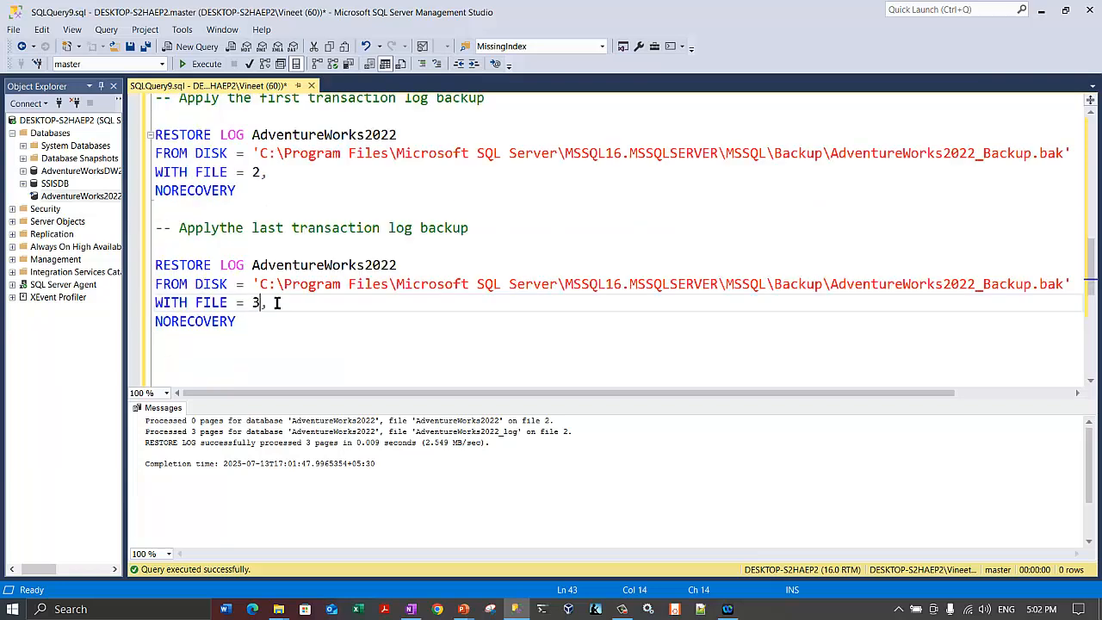
# - Replace NORECOVERY with RECOVERY in the RESTORE LOG statement for the last transaction log backup
pyautogui.doubleClick(193, 321)
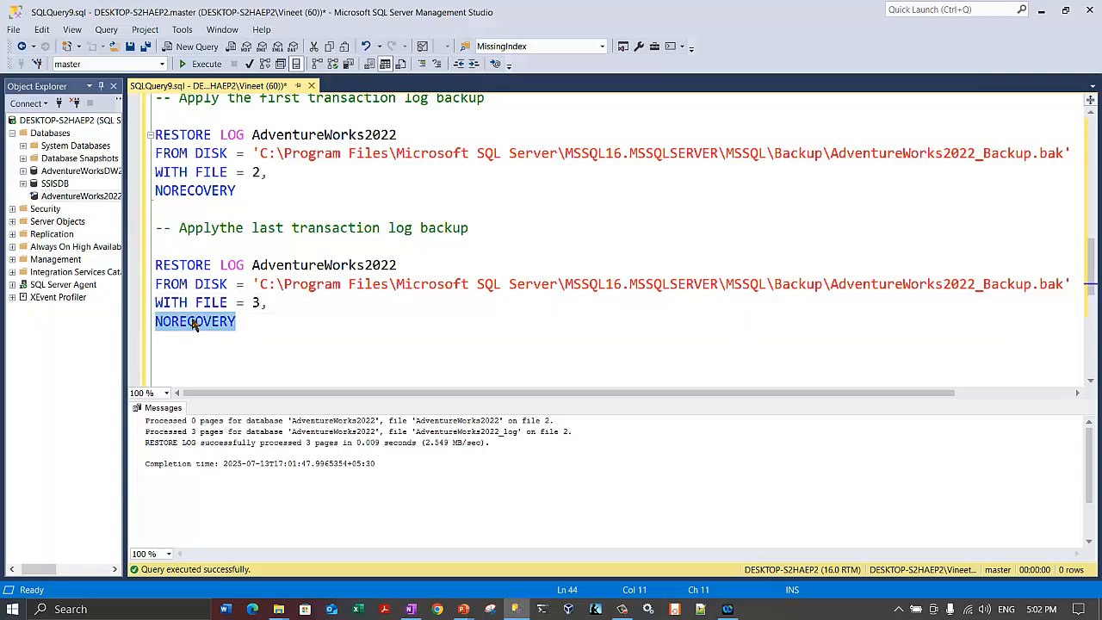
pyautogui.write('REOVERY')
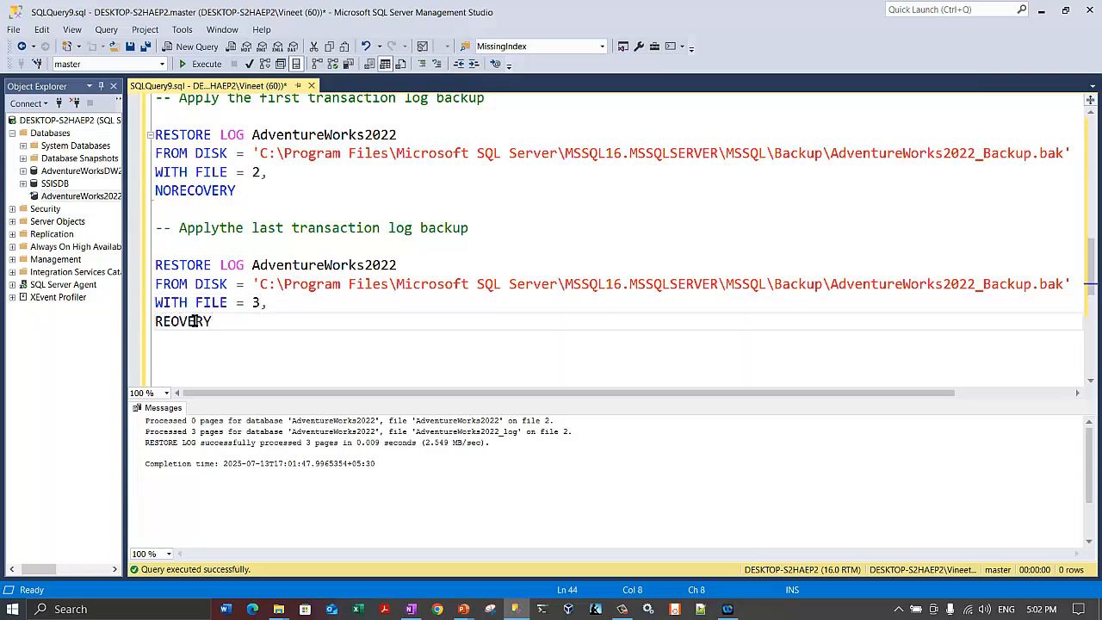
pyautogui.press('BackSpace')
pyautogui.press('BackSpace')
pyautogui.press('BackSpace')
pyautogui.press('BackSpace')
pyautogui.write('COVERY')
# - Widen the server's object tree and check the status shown beside the AdventureWorks2022 database
pyautogui.keyDown('shift'); pyautogui.click(186, 302); pyautogui.keyUp('shift')
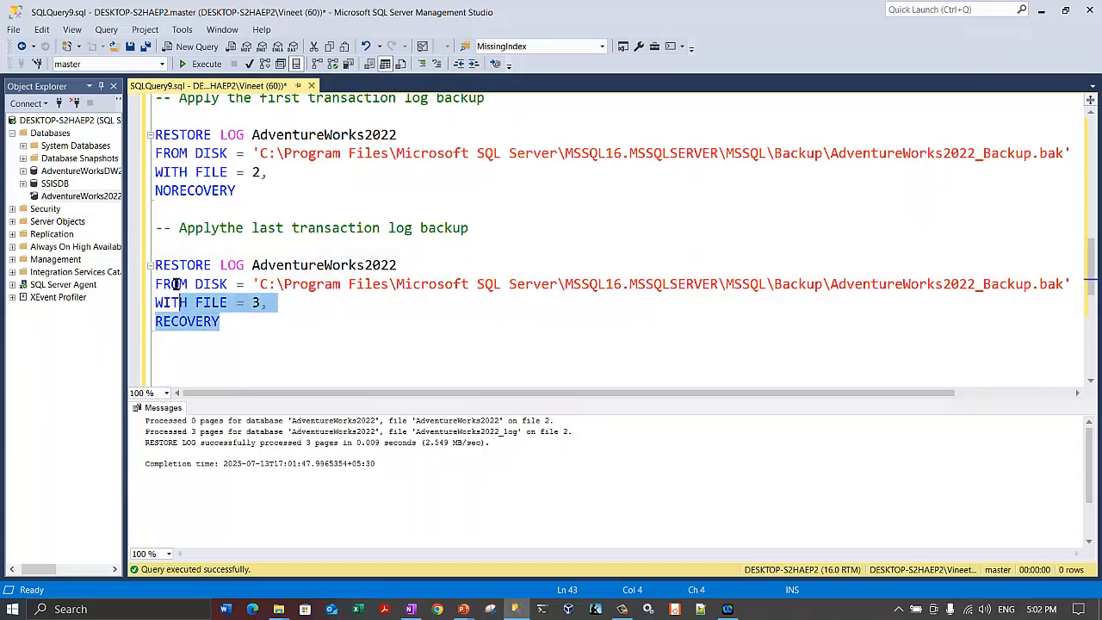
pyautogui.keyDown('shift'); pyautogui.click(152, 264); pyautogui.keyUp('shift')
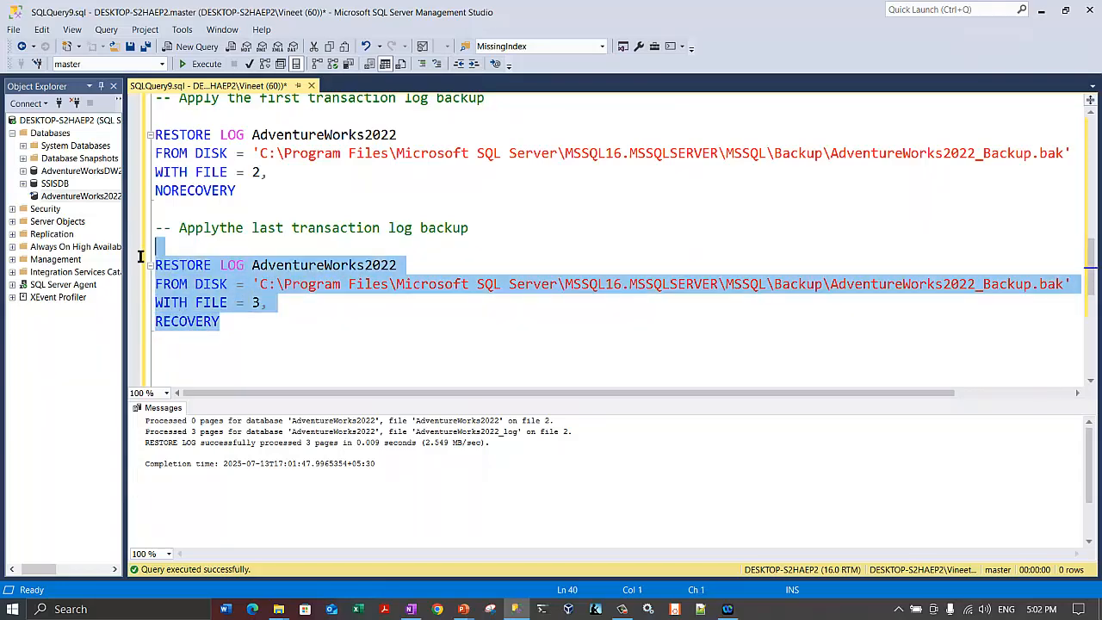
pyautogui.moveTo(125, 231); pyautogui.dragTo(271, 246)
pyautogui.click(105, 196)
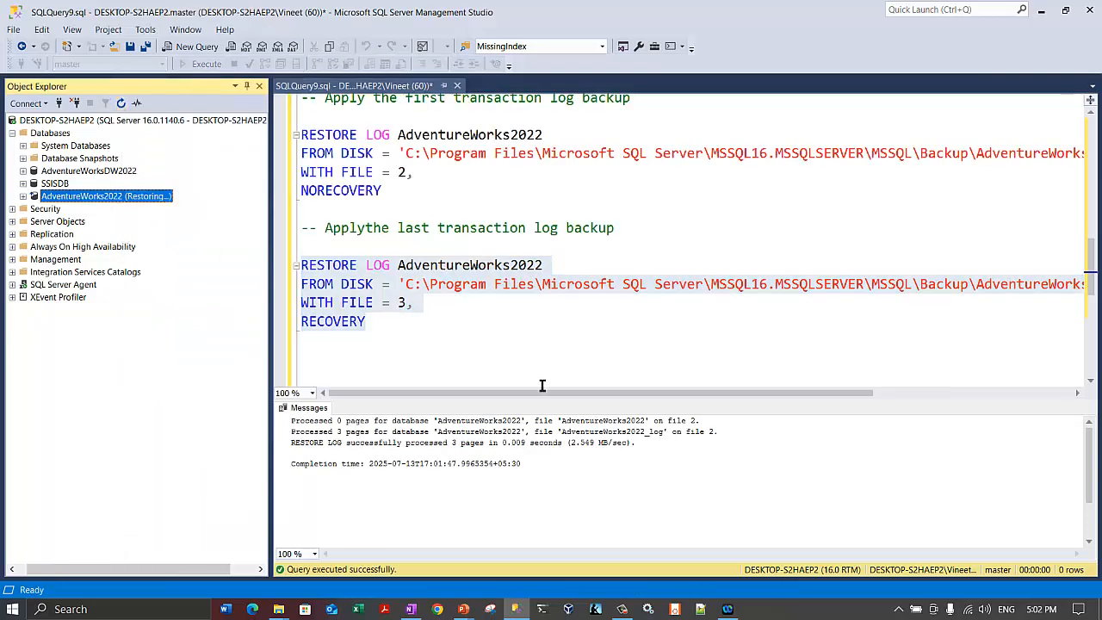
# - Narrow the object tree and run only the RESTORE LOG statement with FILE = 3 and RECOVERY
pyautogui.click(370, 328)
pyautogui.moveTo(418, 332); pyautogui.dragTo(289, 267)
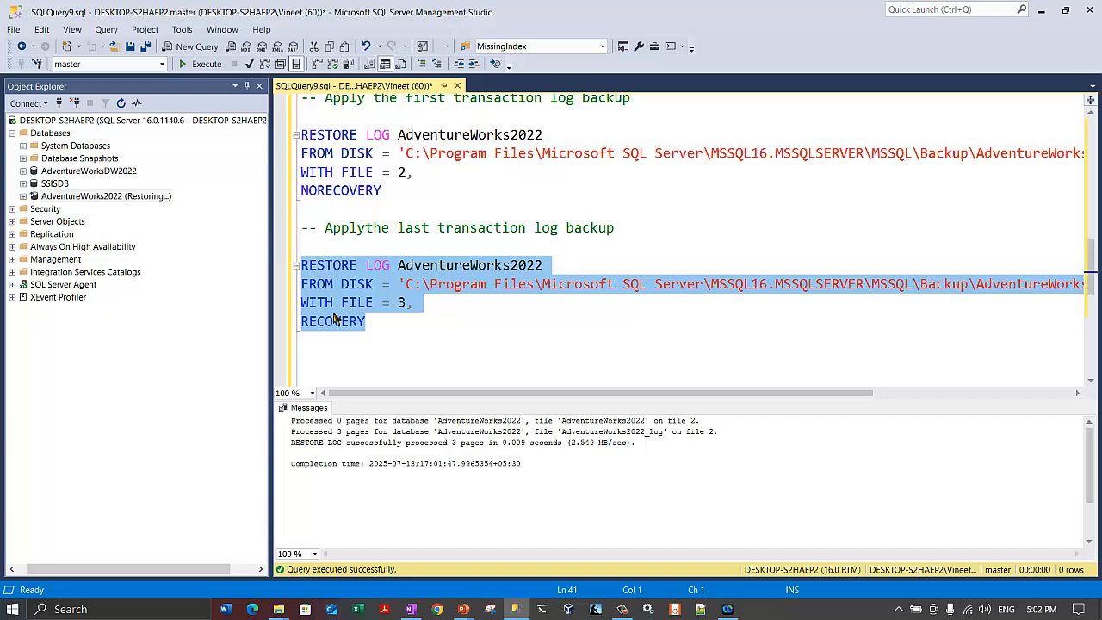
pyautogui.moveTo(270, 314); pyautogui.dragTo(195, 303)
pyautogui.click(200, 65)
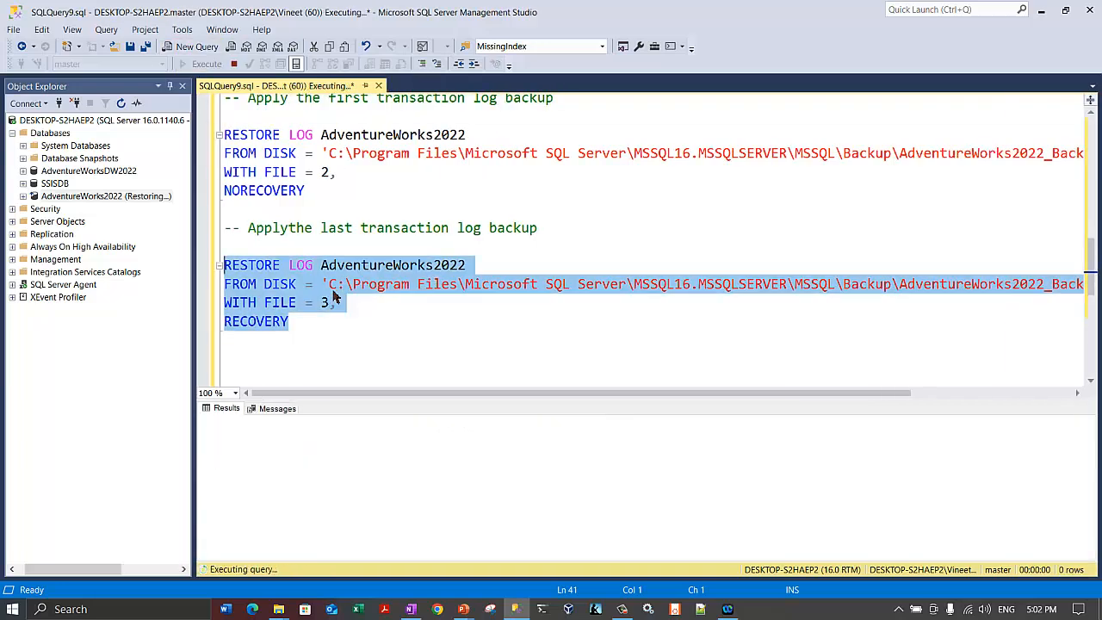
# - Refresh the server's object tree to check the status of the AdventureWorks2022 database after the last log restore
pyautogui.click(363, 472)
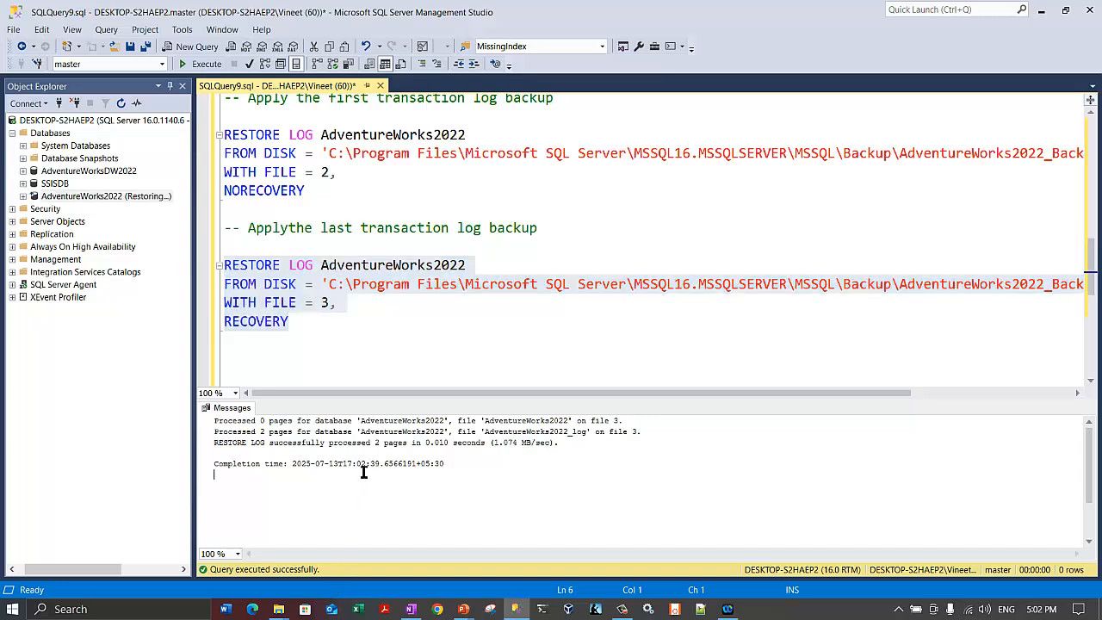
pyautogui.click(90, 196)
pyautogui.click(121, 102)
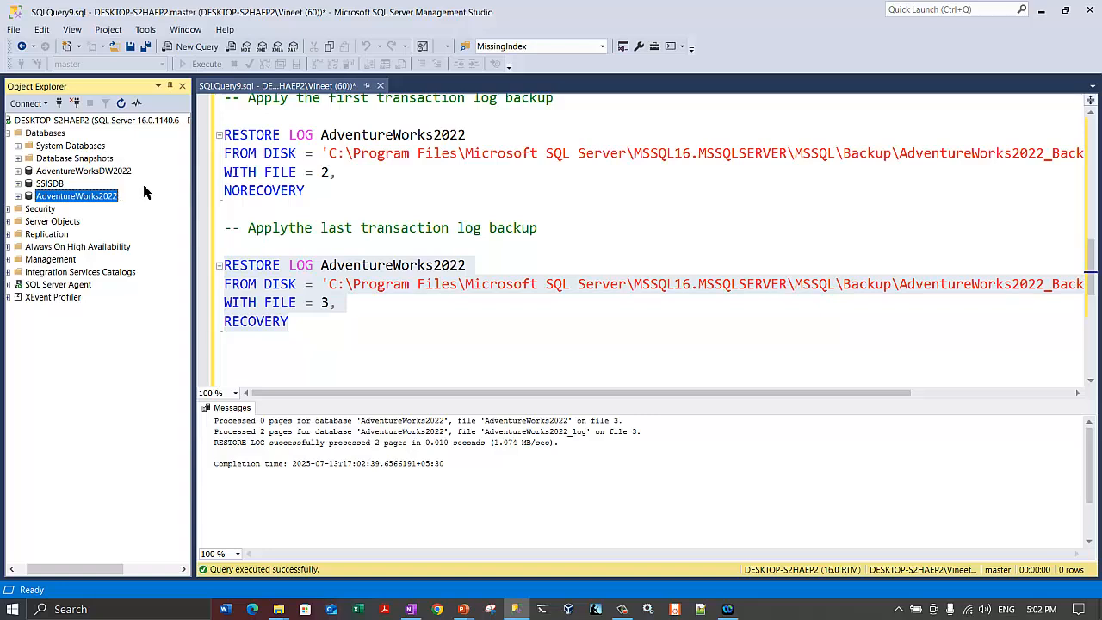
# - Expand the AdventureWorks2022 database and its Tables folder in the object tree to check that its tables are accessible
pyautogui.moveTo(70, 570); pyautogui.dragTo(1, 505)
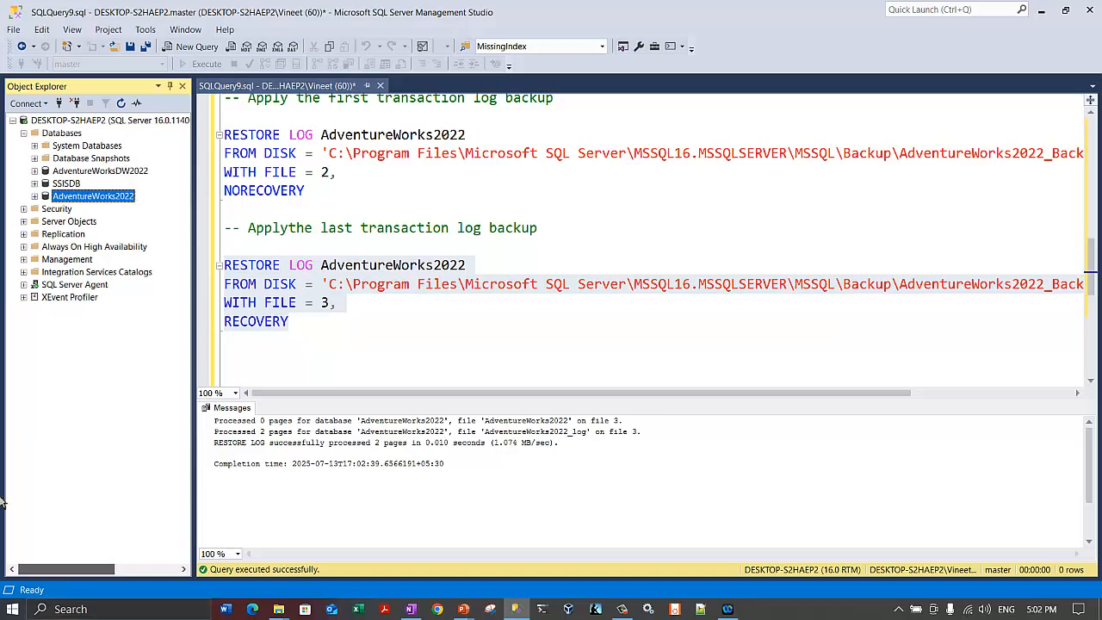
pyautogui.click(36, 196)
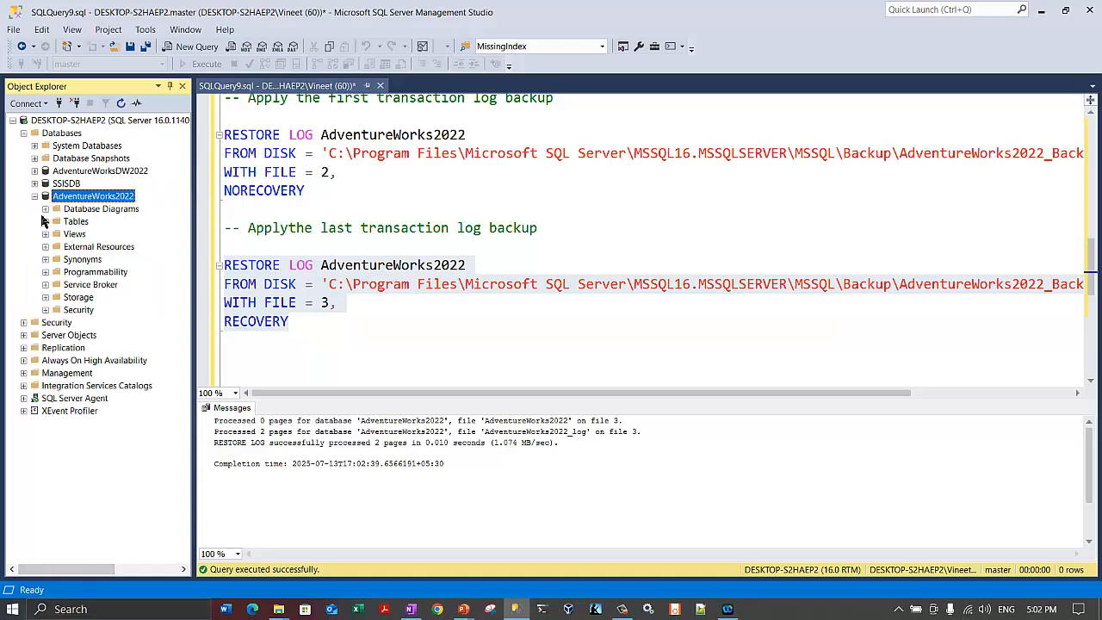
pyautogui.click(46, 221)
pyautogui.click(407, 333)
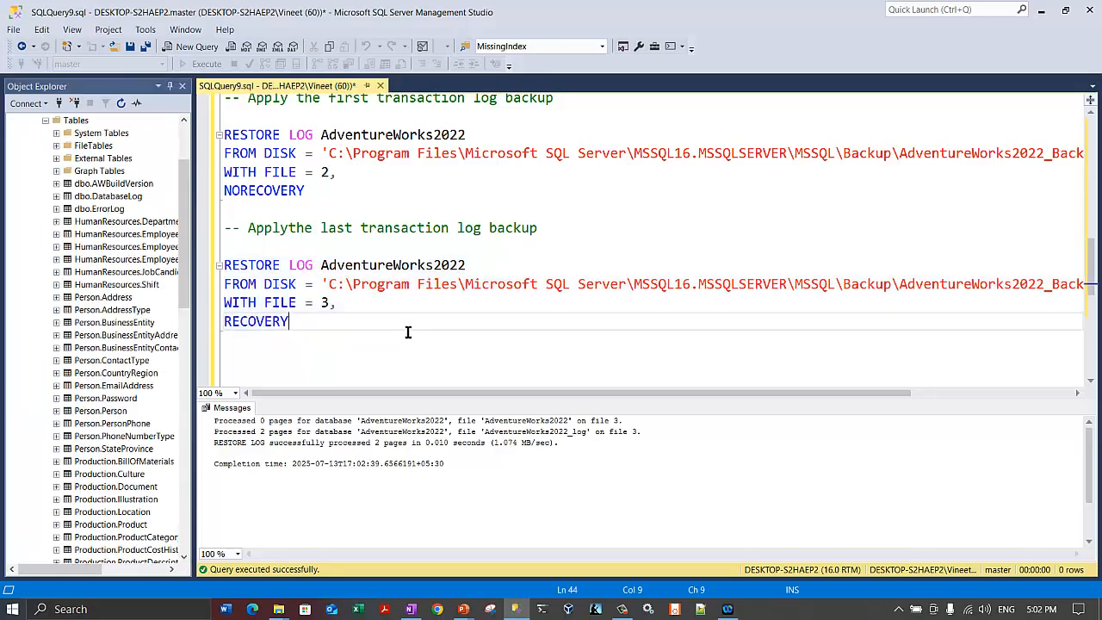
# - Review the script from the RESTORE DATABASE statement with NORECOVERY and REPLACE to the last log restore, and return to its beginning
pyautogui.scroll(5, 406, 327)
pyautogui.click(288, 341)
pyautogui.moveTo(287, 342); pyautogui.dragTo(223, 247)
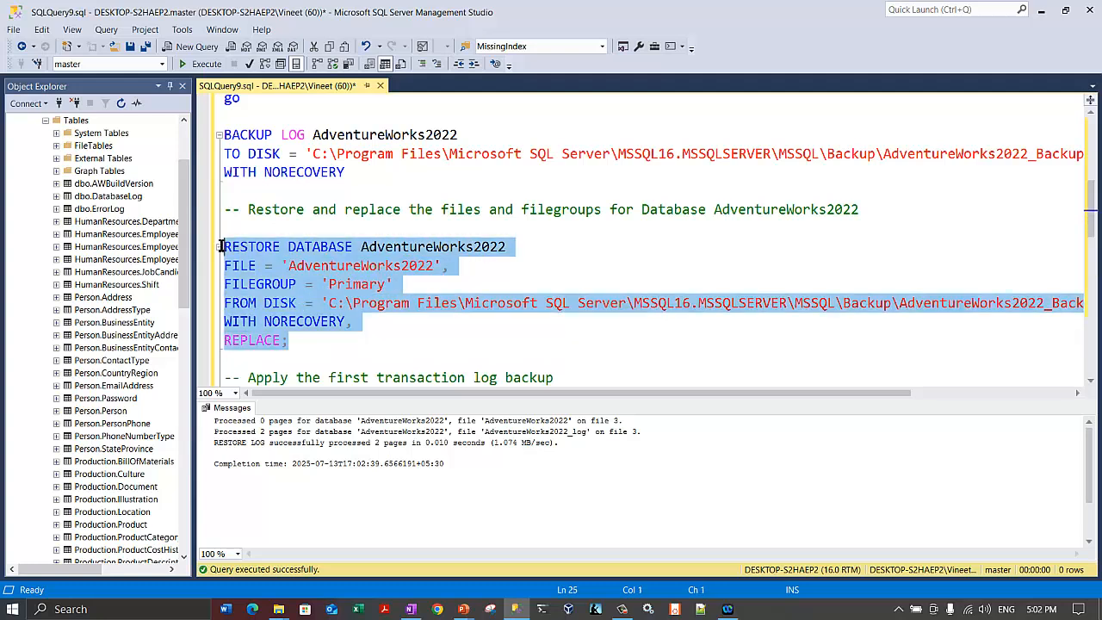
pyautogui.click(528, 326)
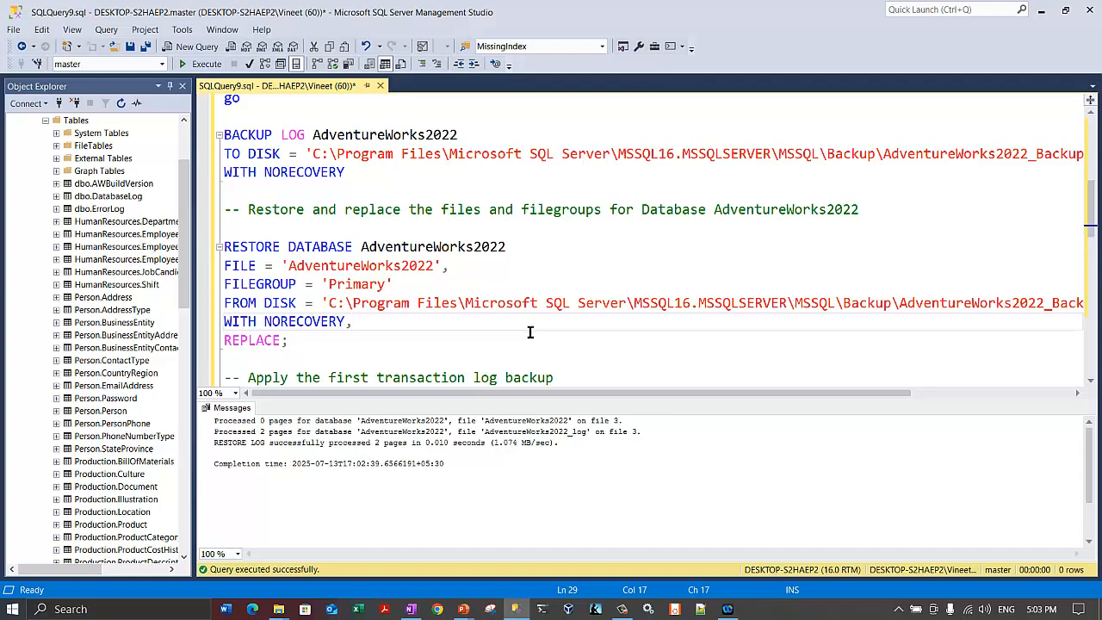
pyautogui.scroll(-7, 525, 336)
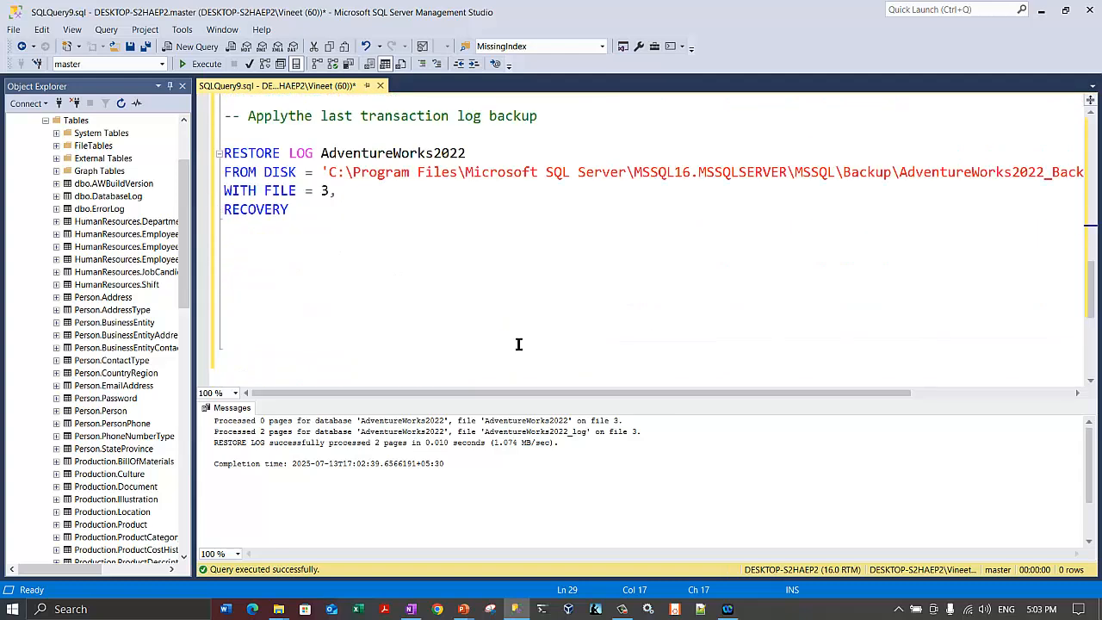
pyautogui.click(532, 336)
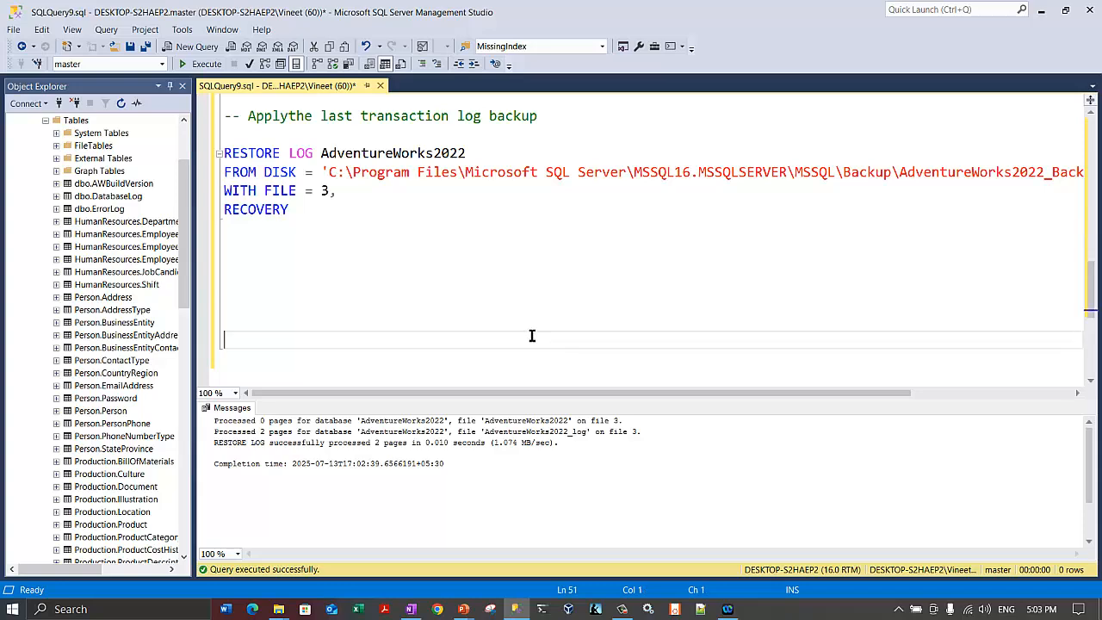
pyautogui.scroll(7, 531, 336)
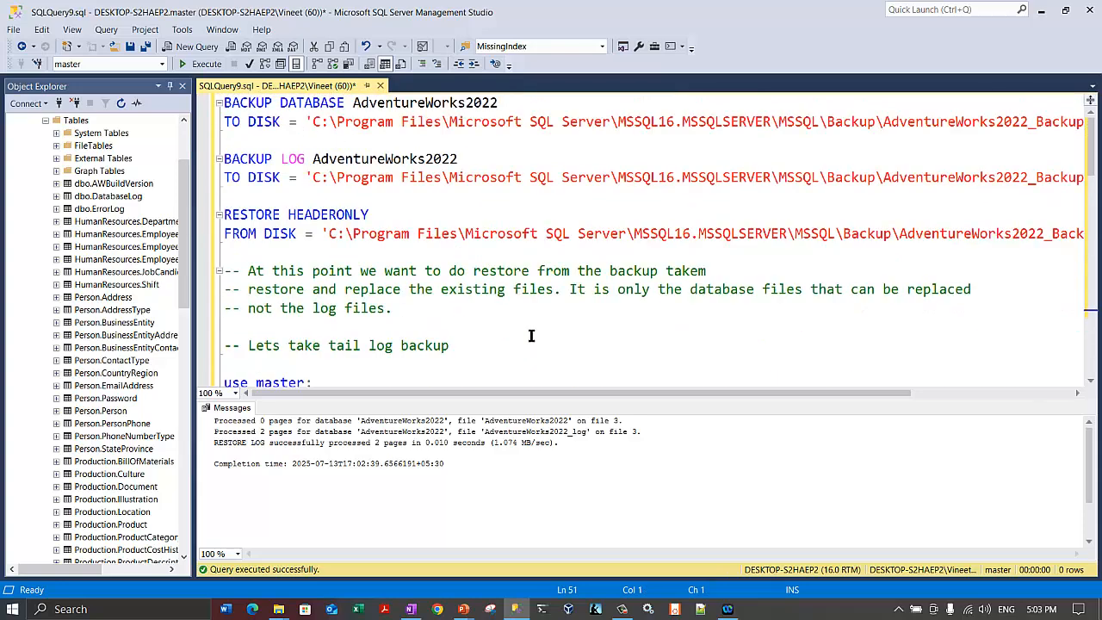
# - Save the query script as code1.sql
pyautogui.click(531, 326)
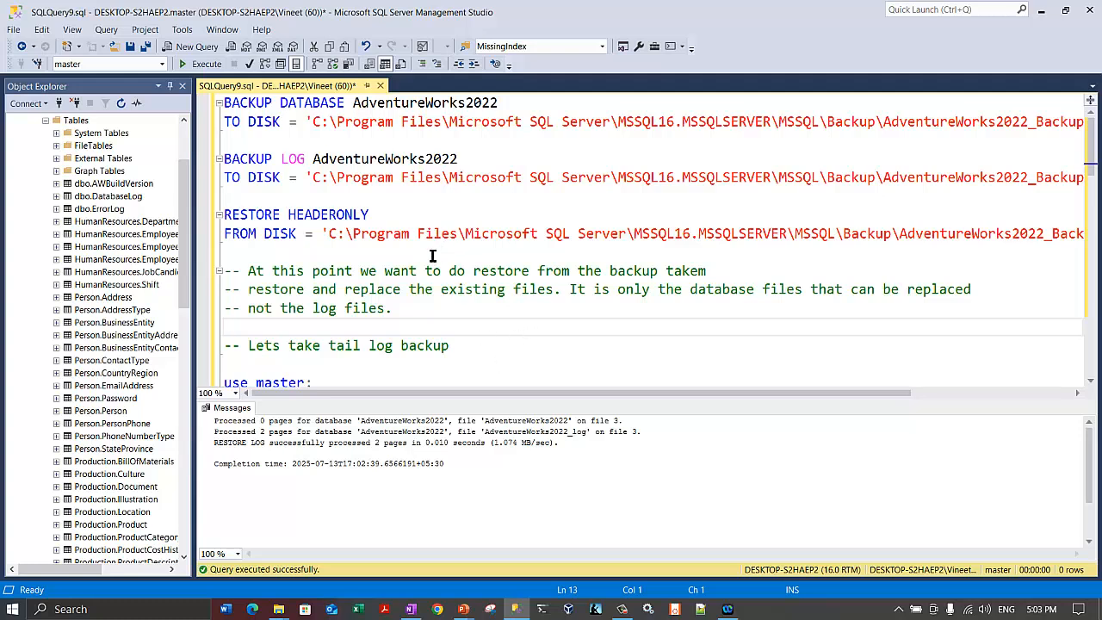
pyautogui.rightClick(303, 93)
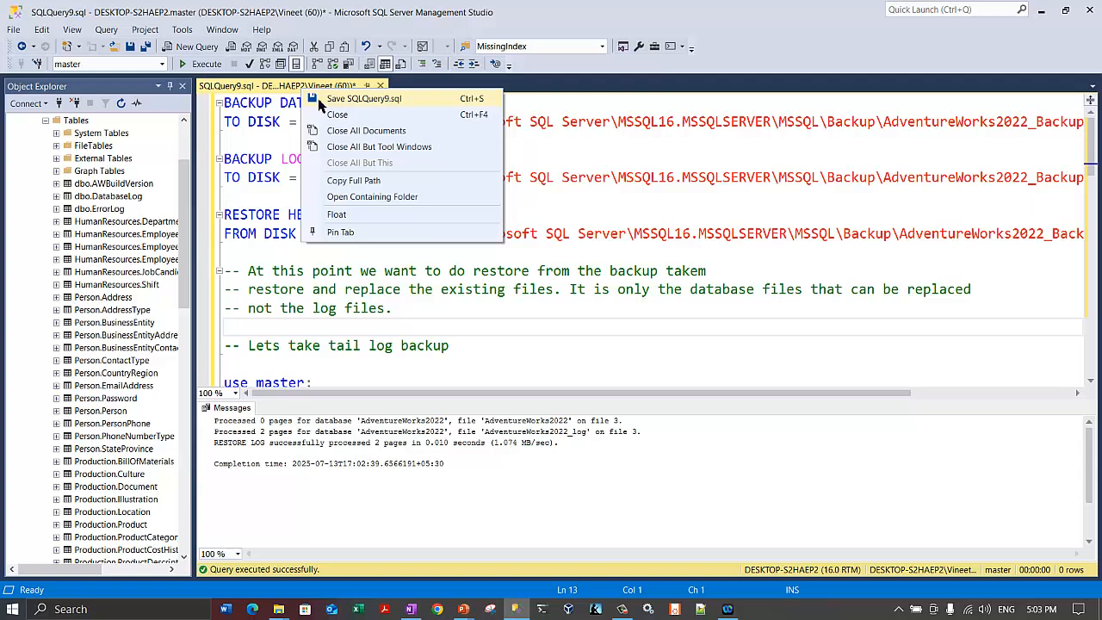
pyautogui.click(321, 101)
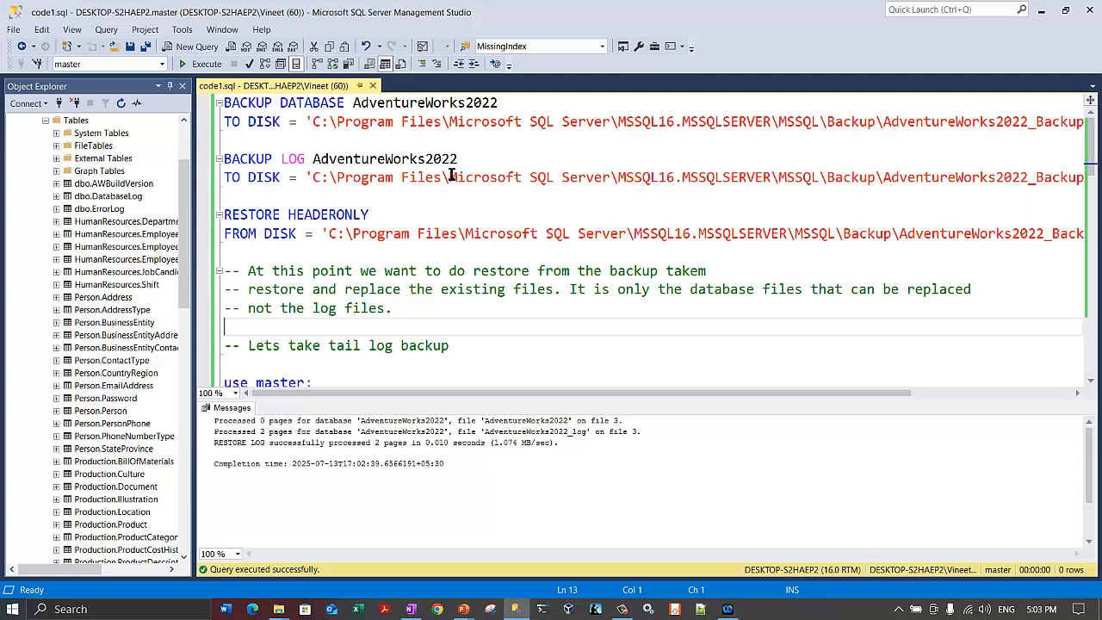
# - Switch to the OneNote Business Continuity notes and look back over the Security/Permissions section and the restore limitations above it
pyautogui.click(1041, 10)
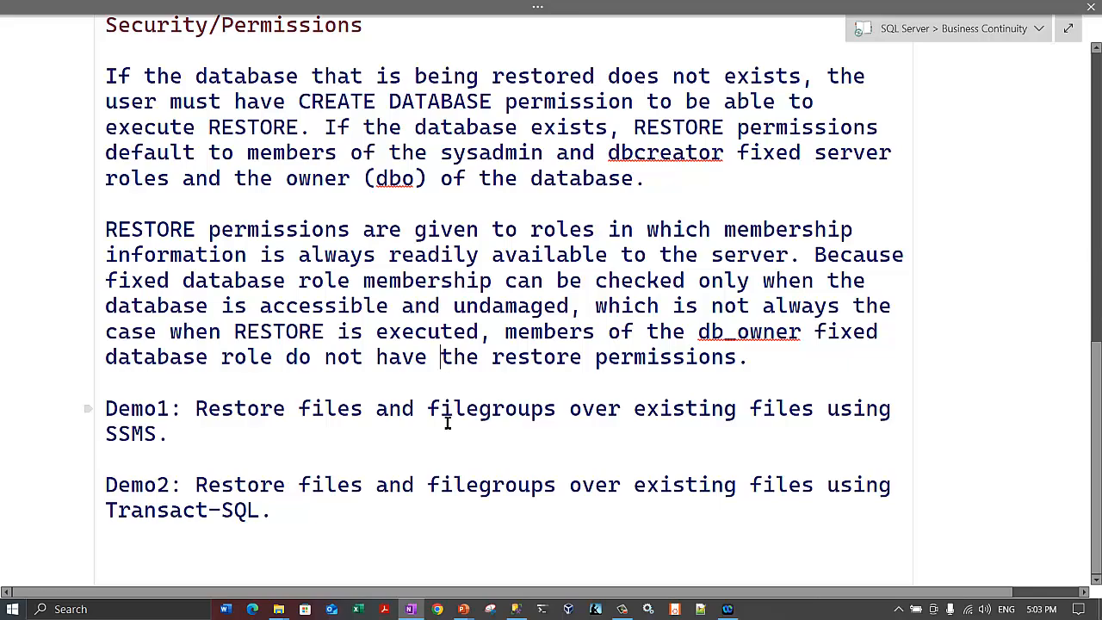
pyautogui.scroll(3, 447, 422)
pyautogui.scroll(7, 448, 422)
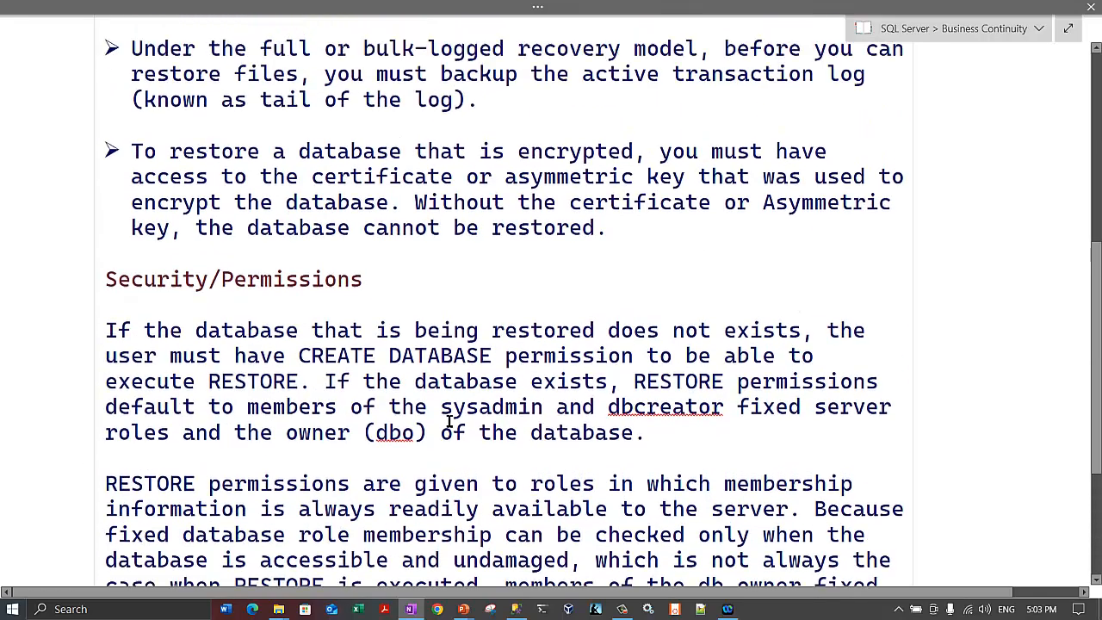